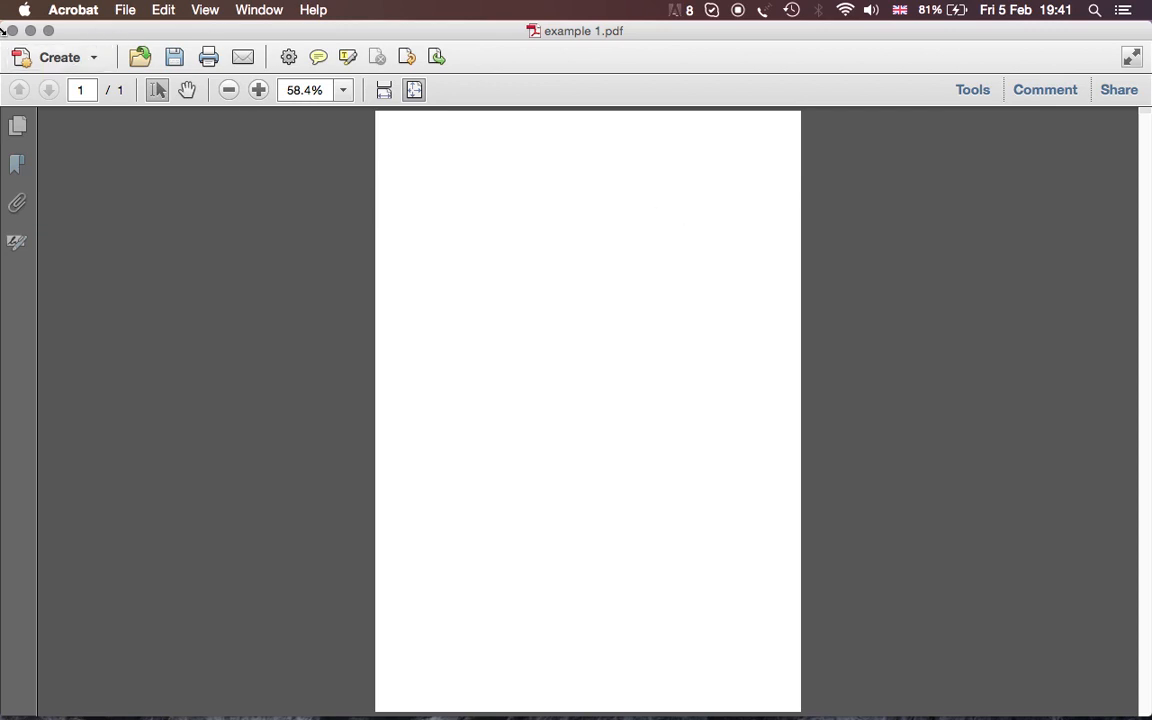
pyautogui.moveTo(1, 1)
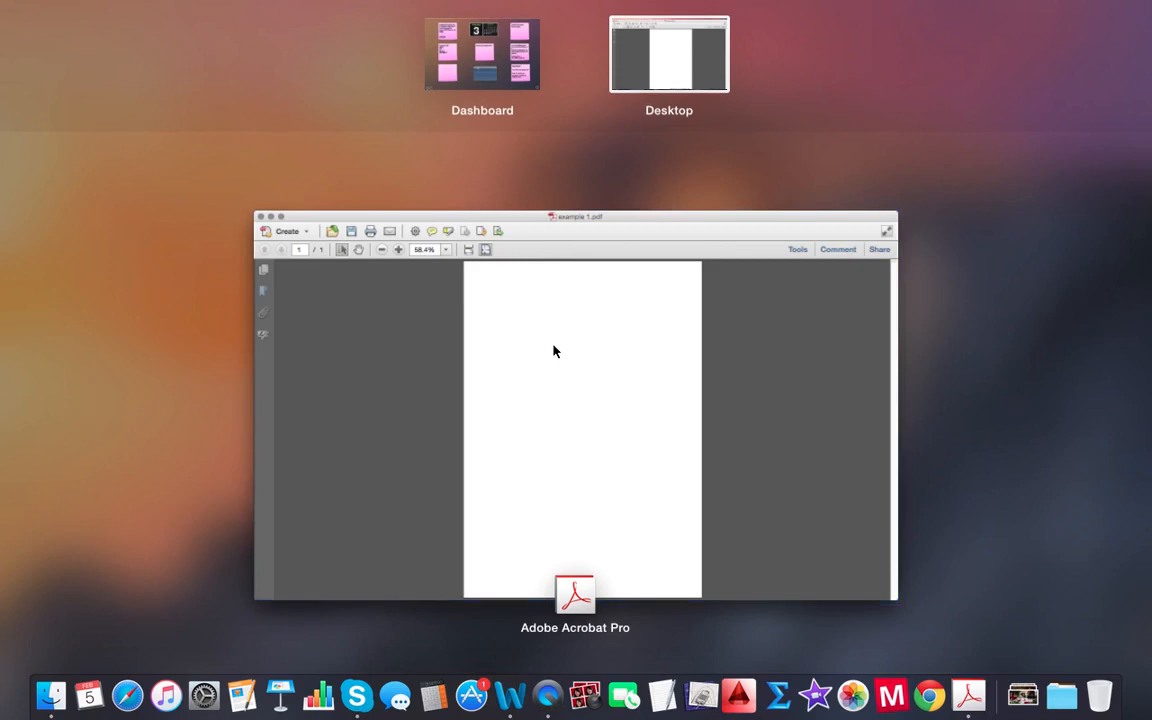
pyautogui.click(553, 350)
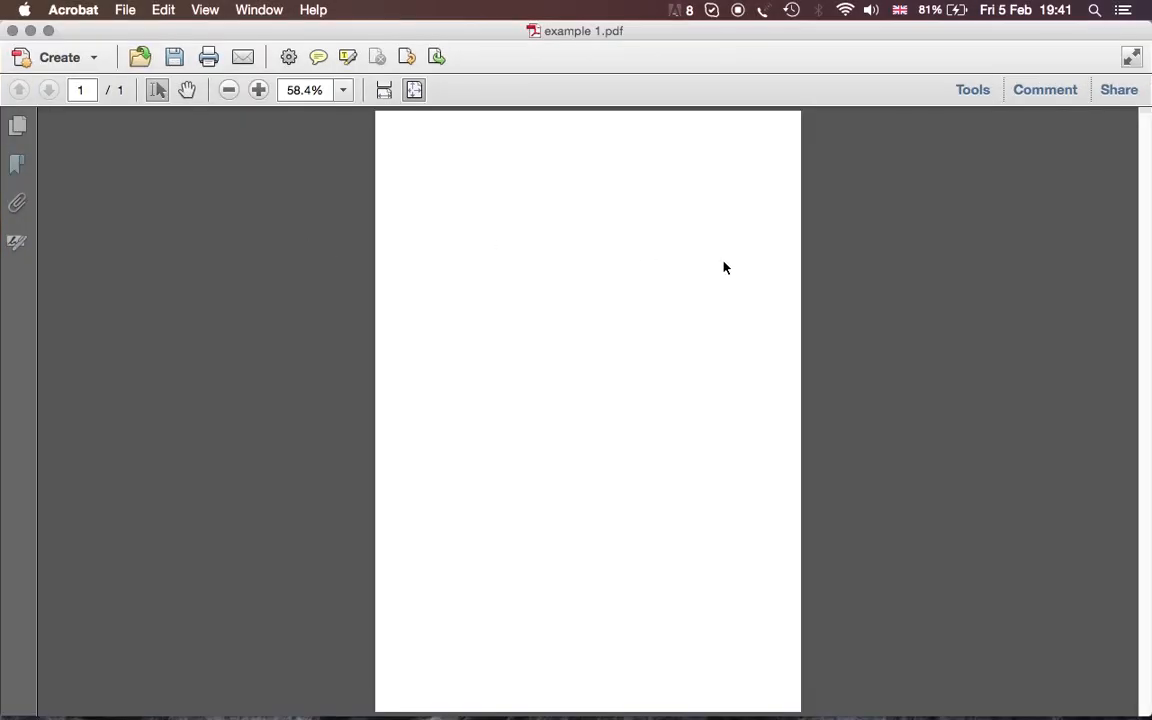
# - Add a typewriter text box reading "Form Sample" near the top of the blank page as the form title
pyautogui.click(967, 100)
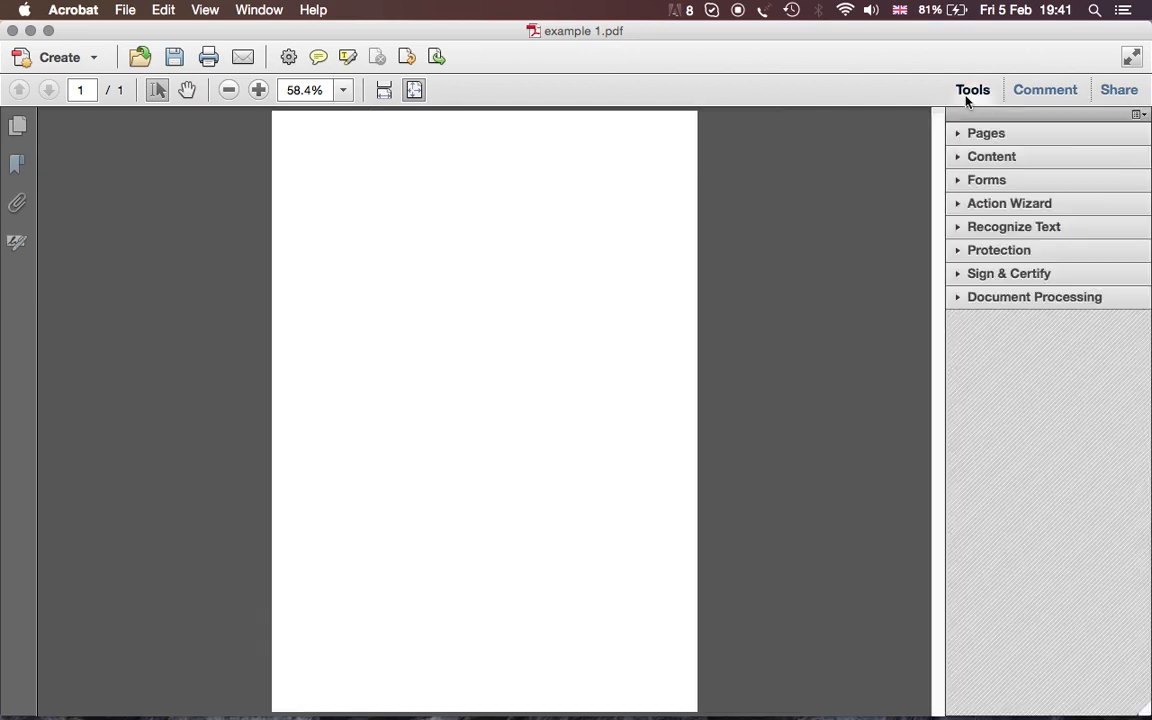
pyautogui.click(990, 157)
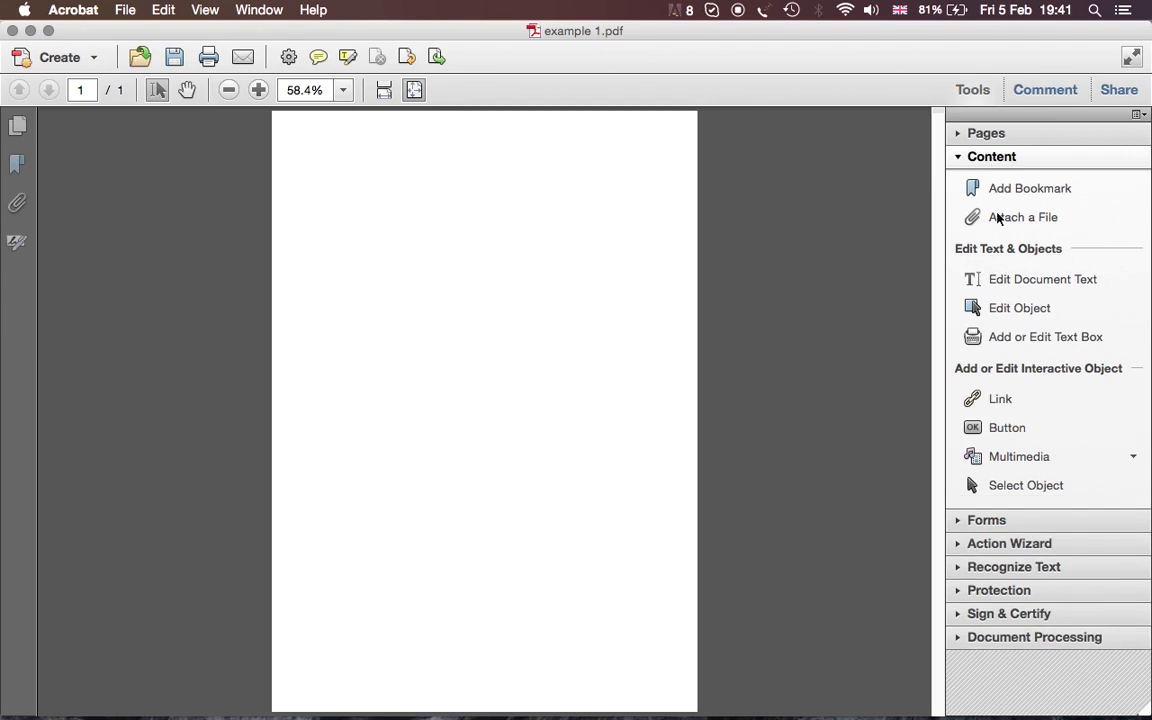
pyautogui.click(1016, 519)
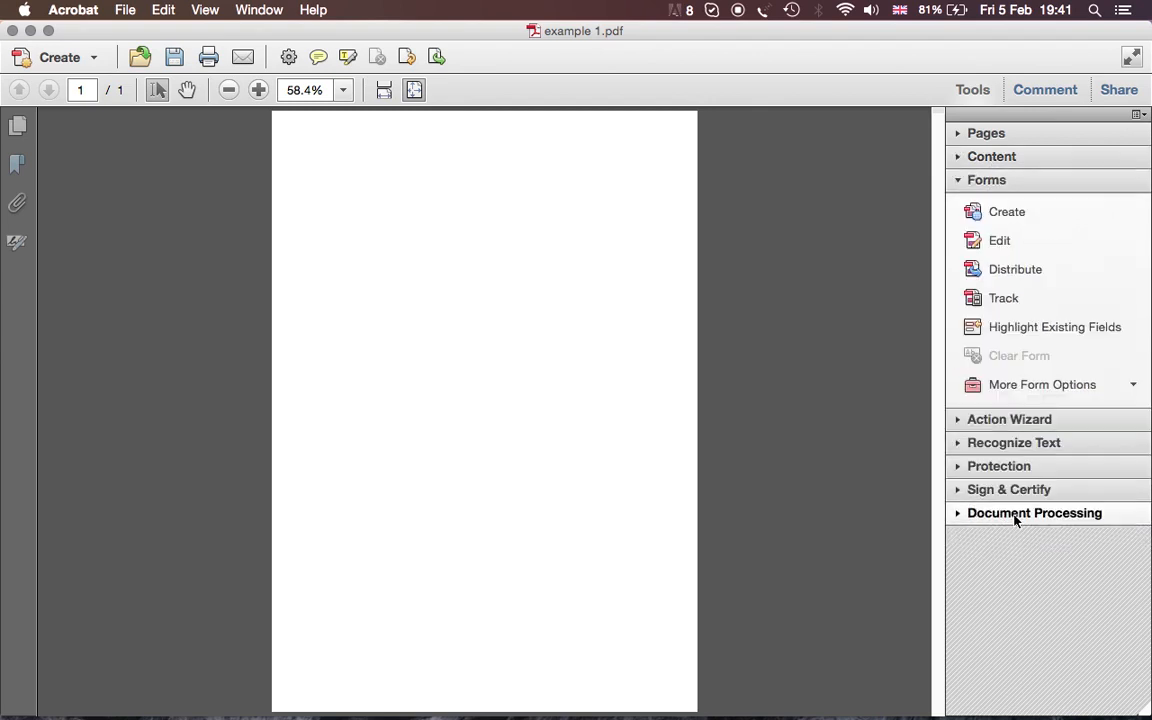
pyautogui.click(992, 184)
pyautogui.click(996, 157)
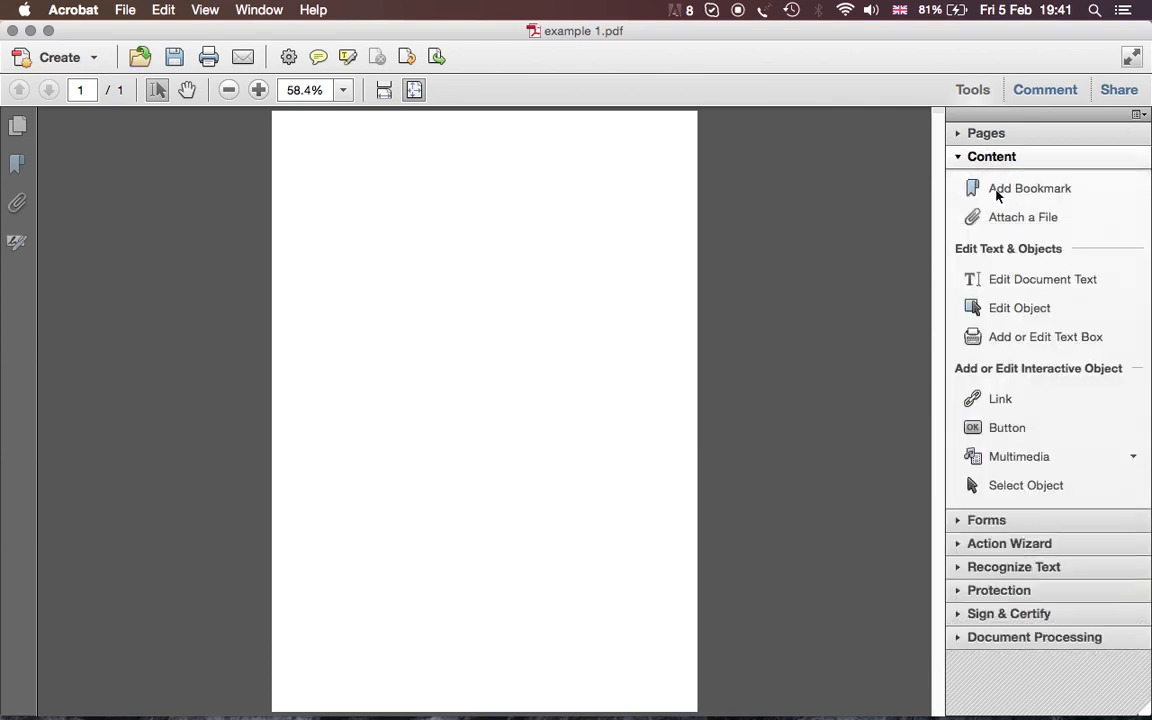
pyautogui.click(1000, 337)
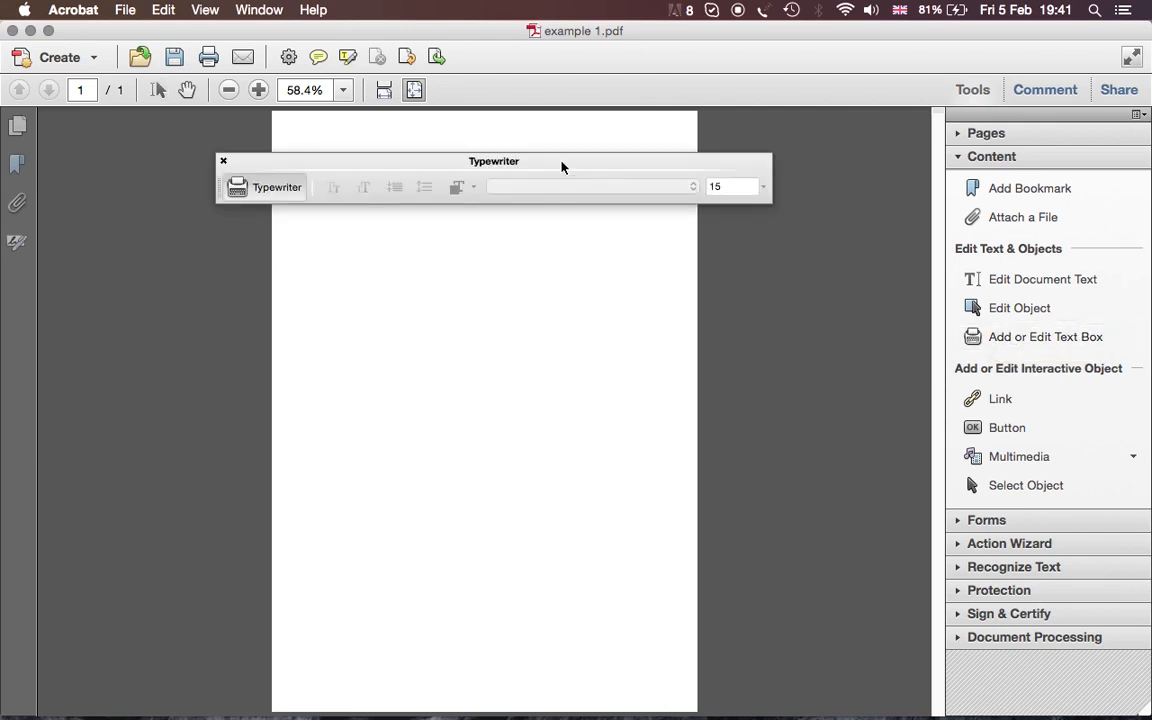
pyautogui.moveTo(562, 167); pyautogui.dragTo(568, 287)
pyautogui.click(515, 190)
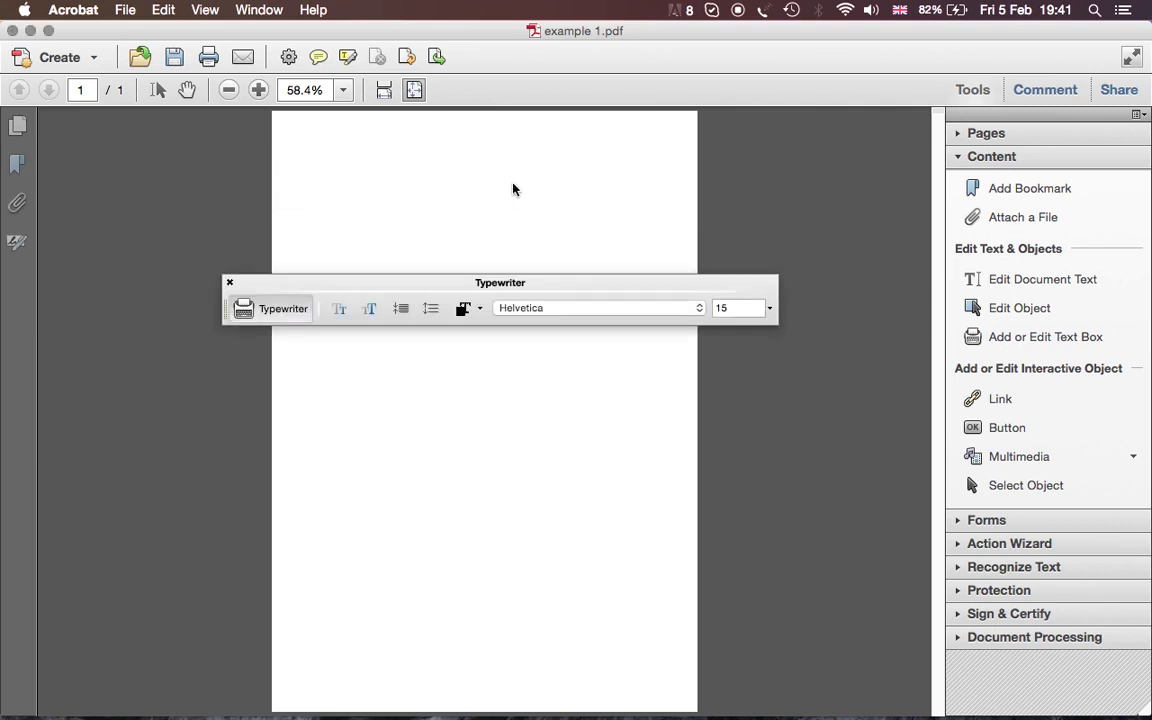
pyautogui.write('Form Sample')
# - Add a text box reading "First Name*" below the title, followed by two line breaks
pyautogui.click(446, 248)
pyautogui.write('First Name')
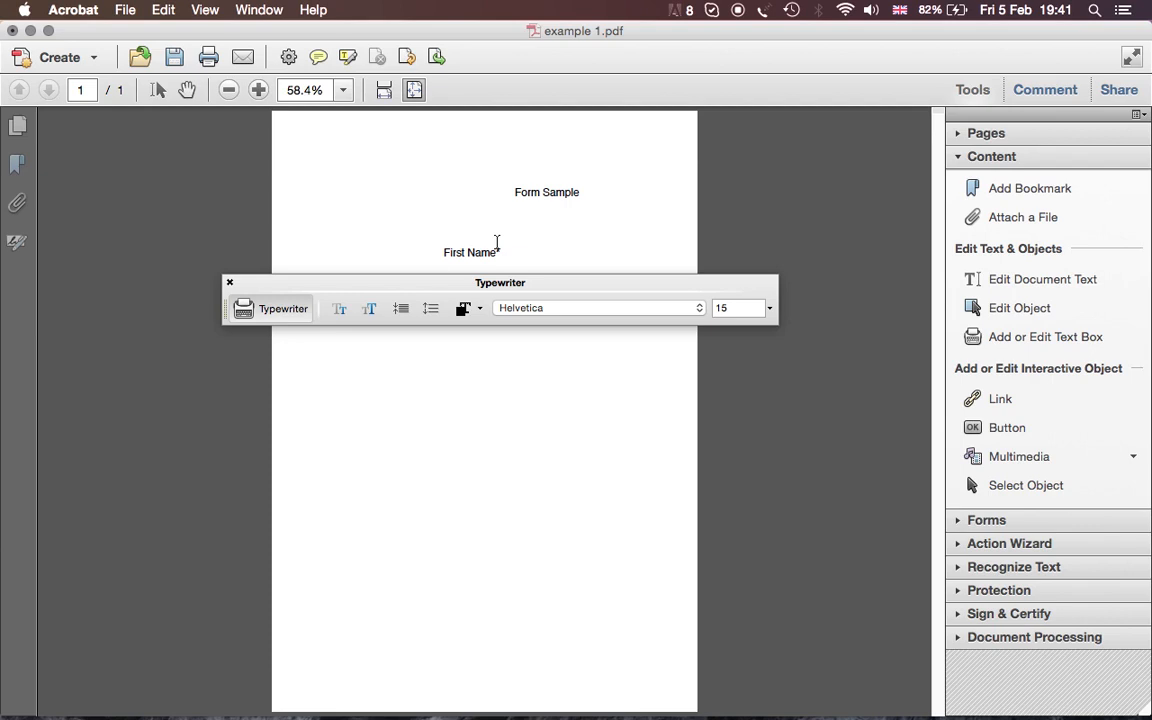
pyautogui.write('*')
pyautogui.moveTo(547, 290); pyautogui.dragTo(547, 365)
pyautogui.press('Return')
pyautogui.press('Return')
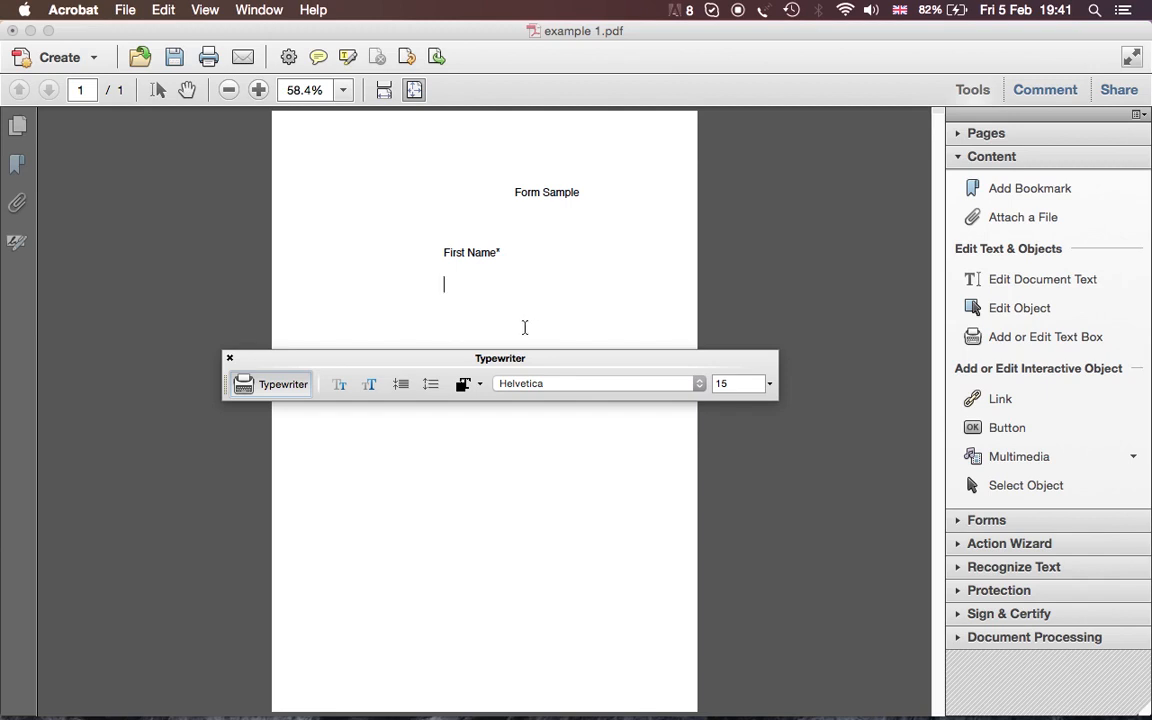
pyautogui.press('Escape')
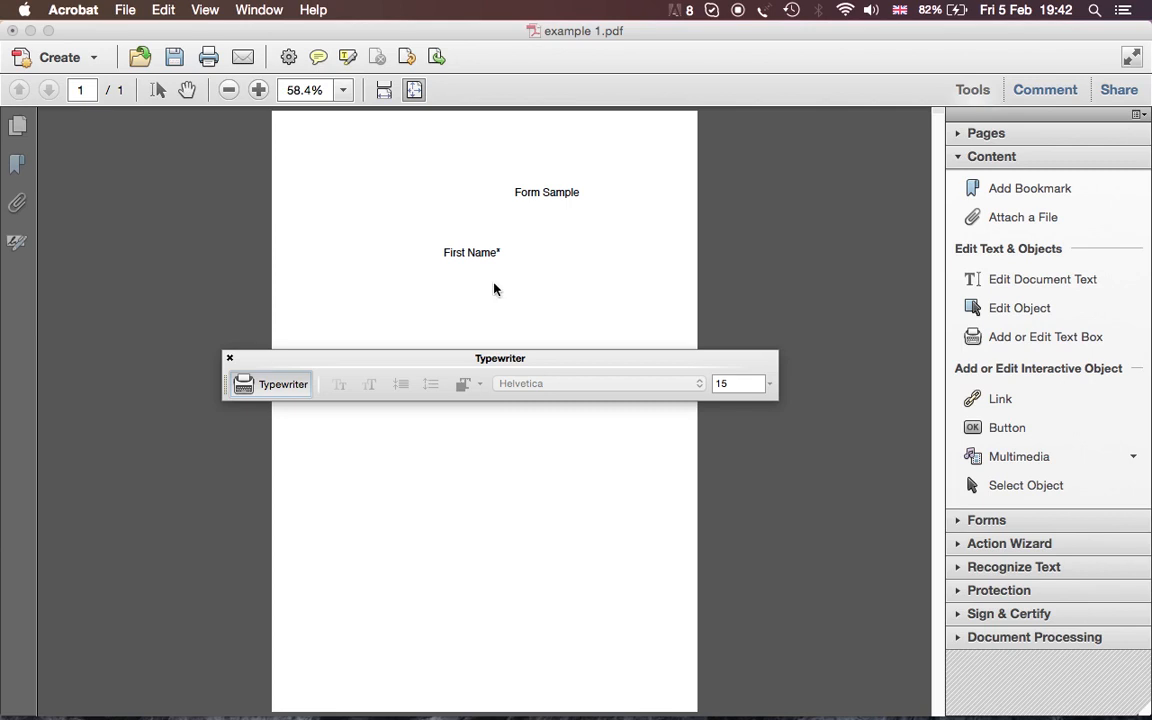
# - Add the separate labels "Last Name" and "Age" below First Name*, towards the left of the page
pyautogui.click(494, 284)
pyautogui.click(311, 268)
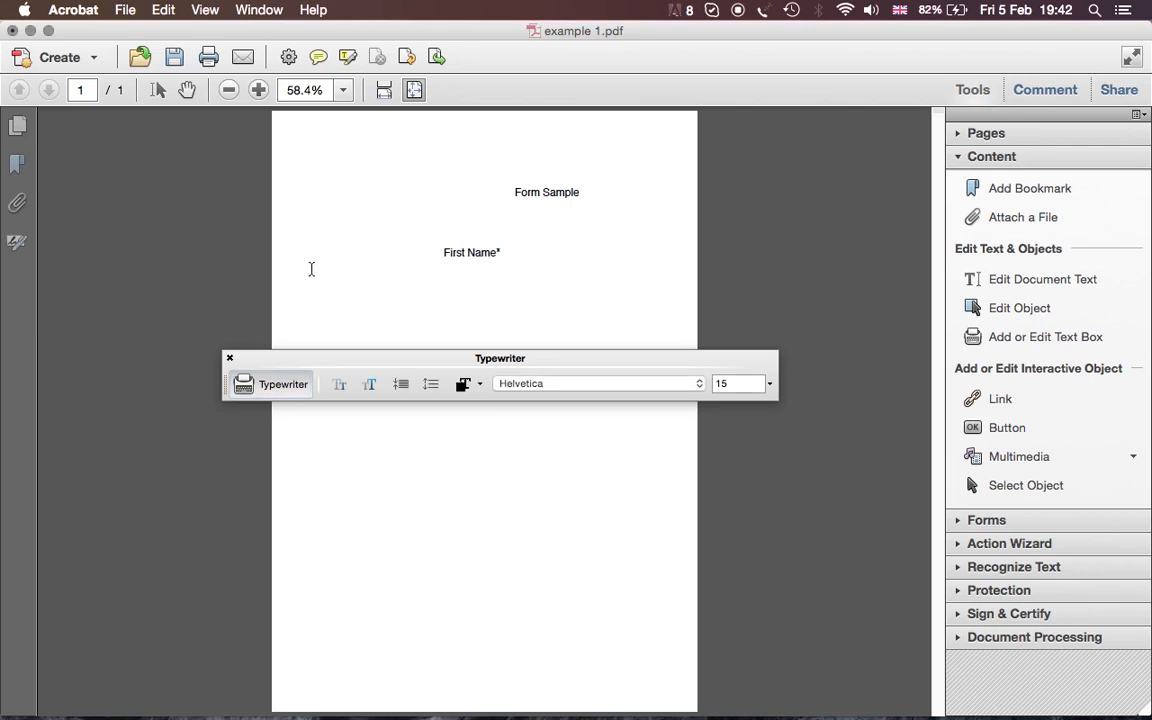
pyautogui.write('Last Name')
pyautogui.click(363, 330)
pyautogui.click(332, 316)
pyautogui.write('Age')
# - Add the separate labels "Sex" and "Country" on the page below Age
pyautogui.moveTo(399, 358); pyautogui.dragTo(335, 162)
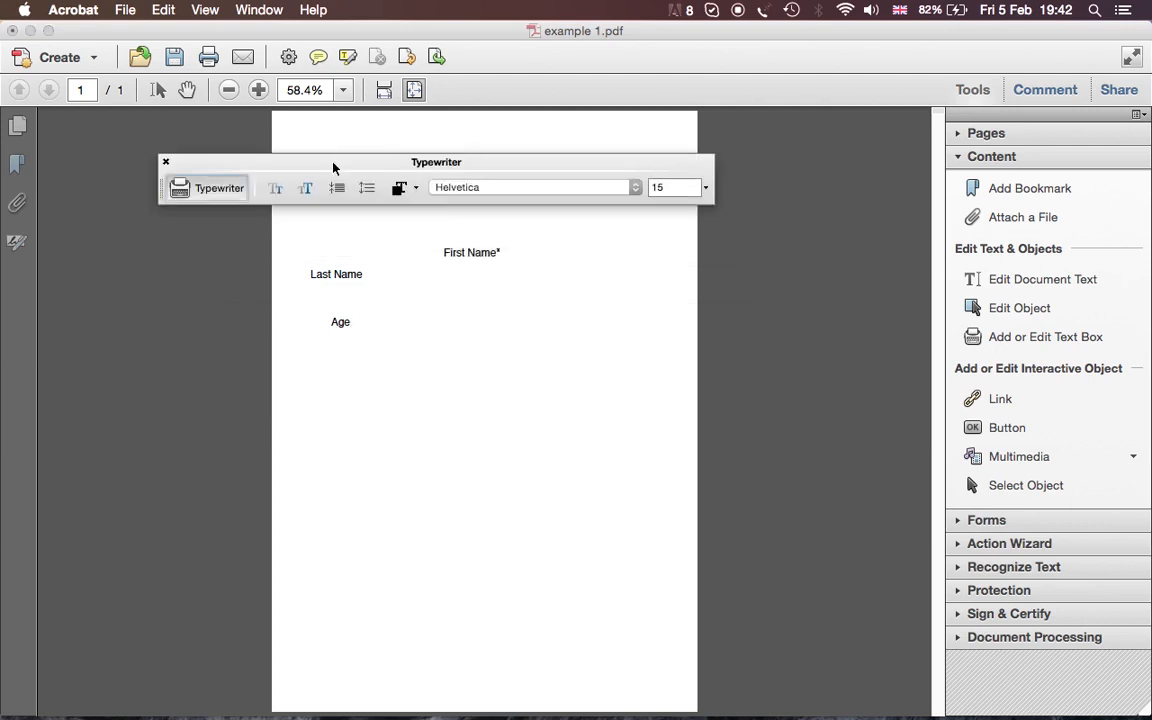
pyautogui.click(378, 366)
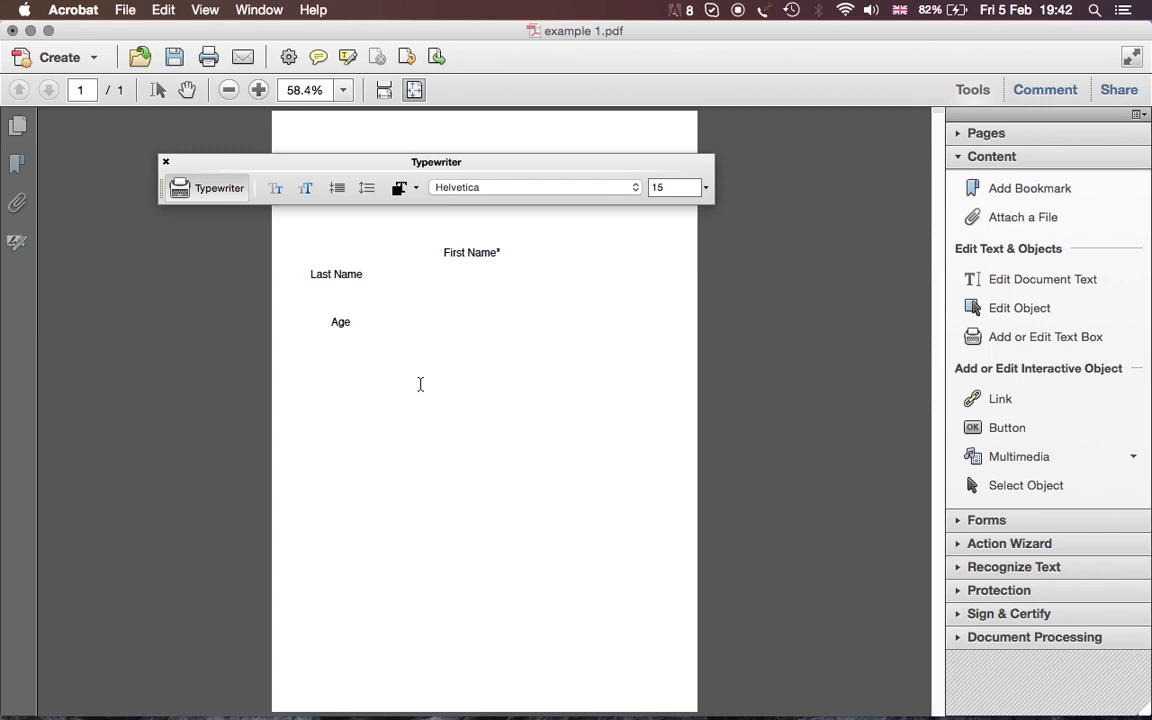
pyautogui.write('Sex')
pyautogui.click(393, 440)
pyautogui.write('Country')
pyautogui.click(345, 242)
# - Format the "Form Sample" title in Bell Gothic Std Black at size 24
pyautogui.moveTo(370, 165); pyautogui.dragTo(419, 255)
pyautogui.doubleClick(561, 191)
pyautogui.tripleClick(561, 191)
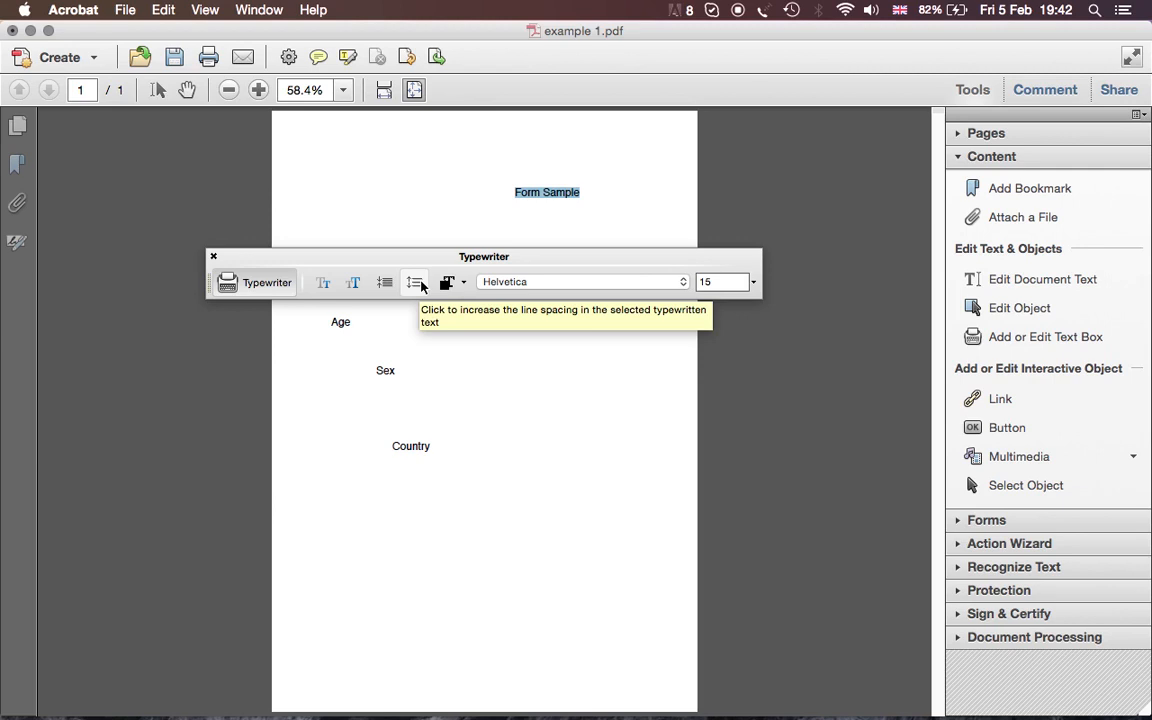
pyautogui.click(680, 282)
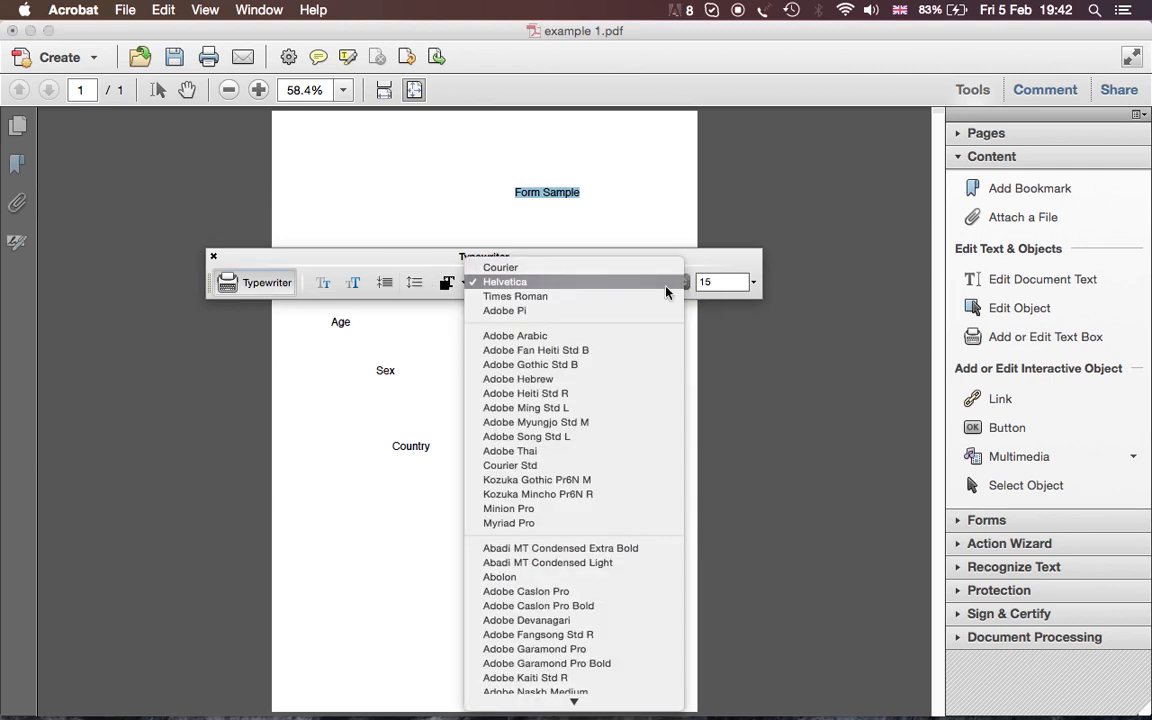
pyautogui.scroll(-10, 567, 463)
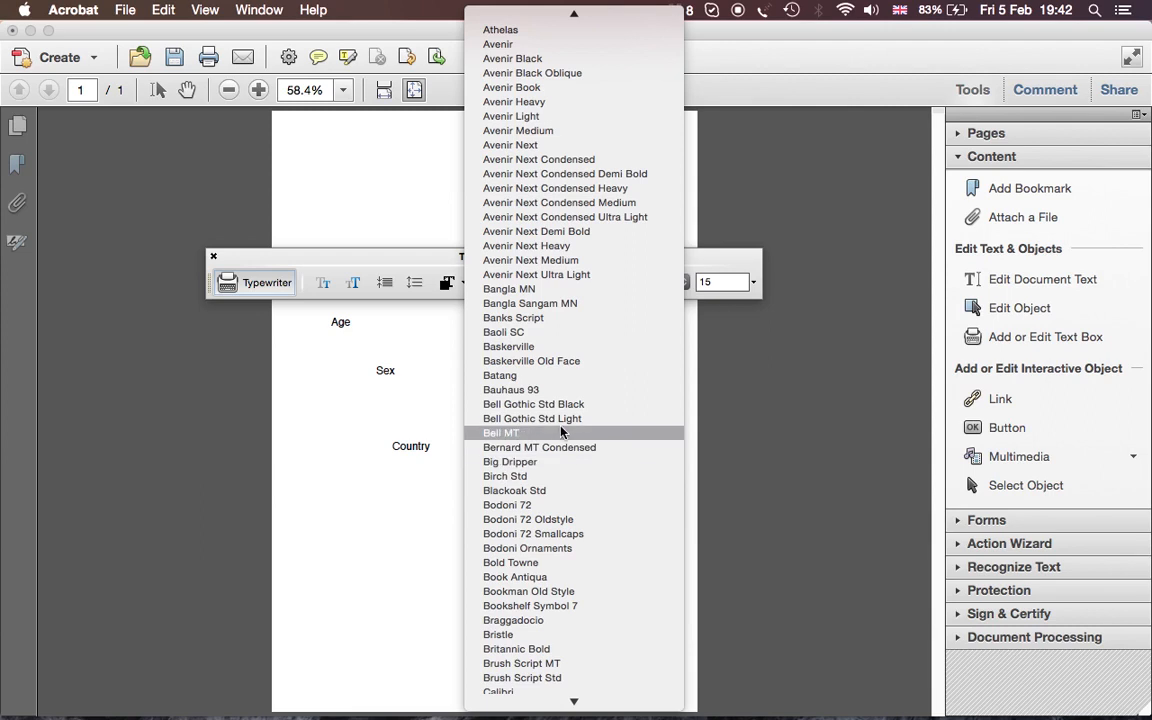
pyautogui.click(533, 402)
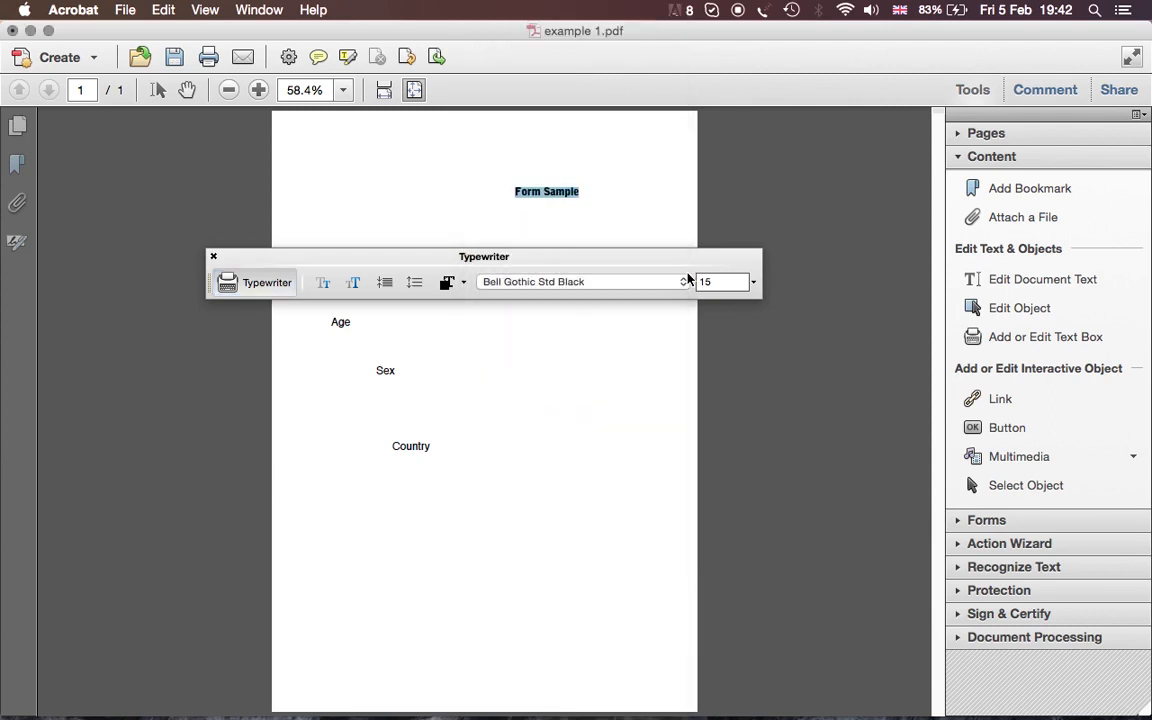
pyautogui.click(752, 282)
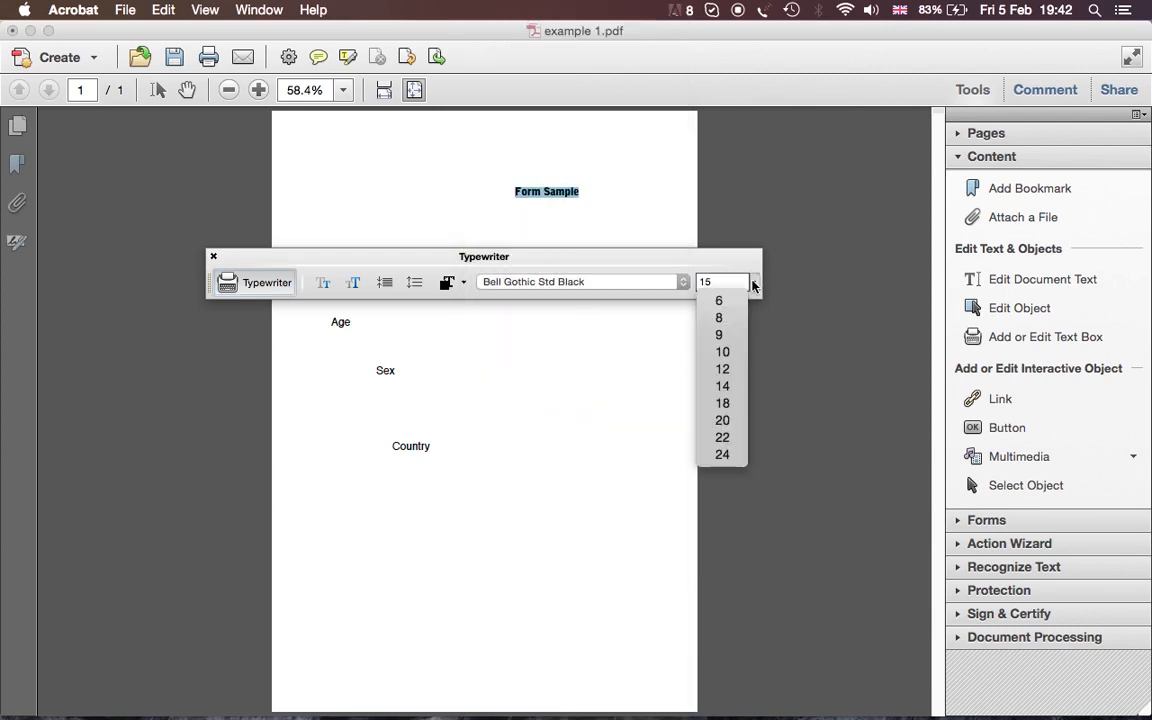
pyautogui.click(722, 455)
# - Try reducing the title's font size by a few increments, then enlarge it back to 24
pyautogui.click(323, 283)
pyautogui.click(323, 283)
pyautogui.click(323, 283)
pyautogui.click(352, 283)
pyautogui.click(354, 283)
pyautogui.click(354, 283)
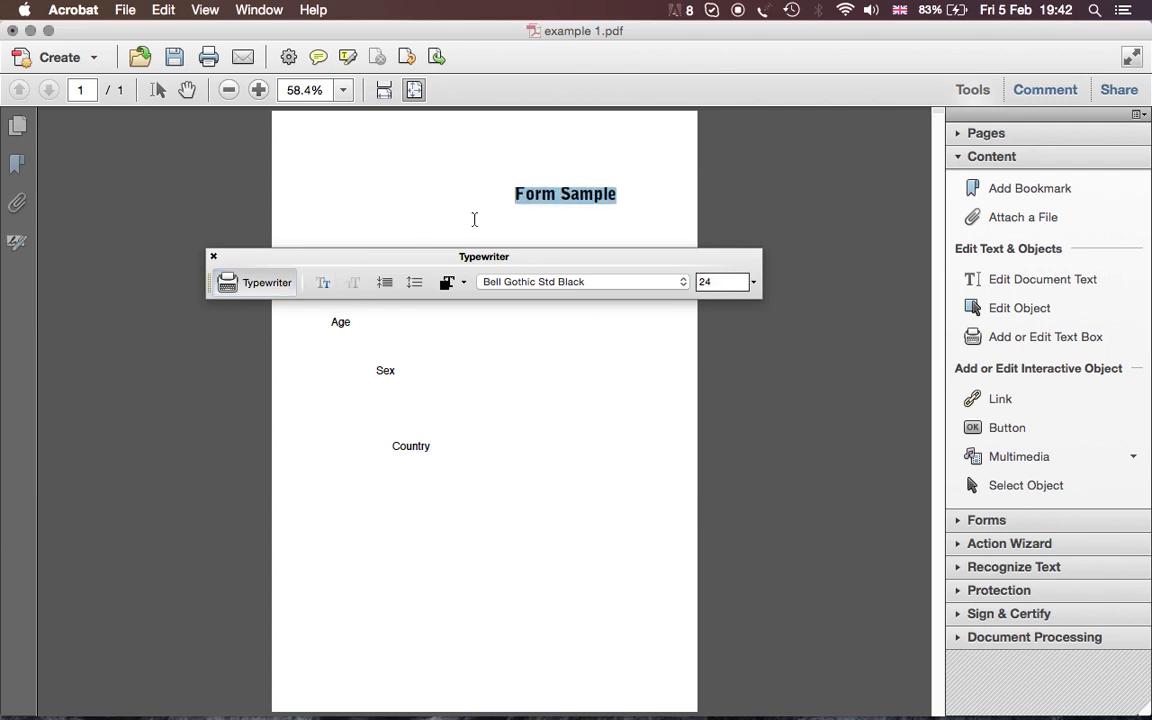
# - Close the typewriter tools and move the "Form Sample" title to the horizontal centre, slightly higher on the page
pyautogui.click(213, 256)
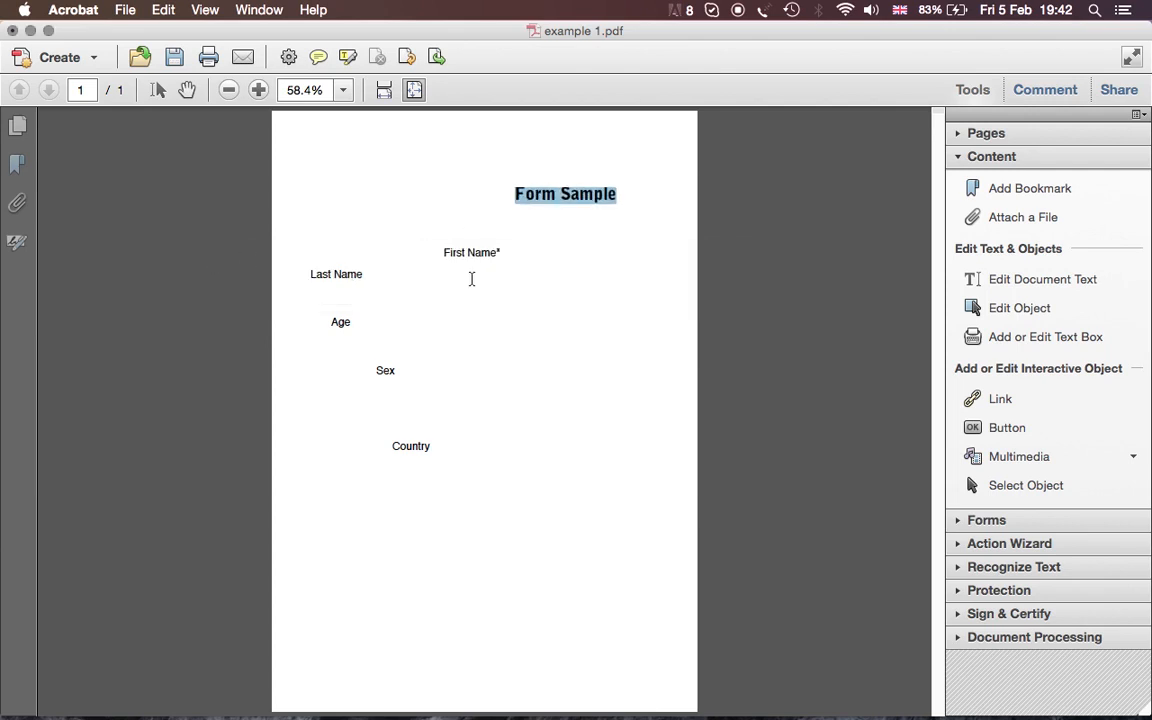
pyautogui.click(510, 293)
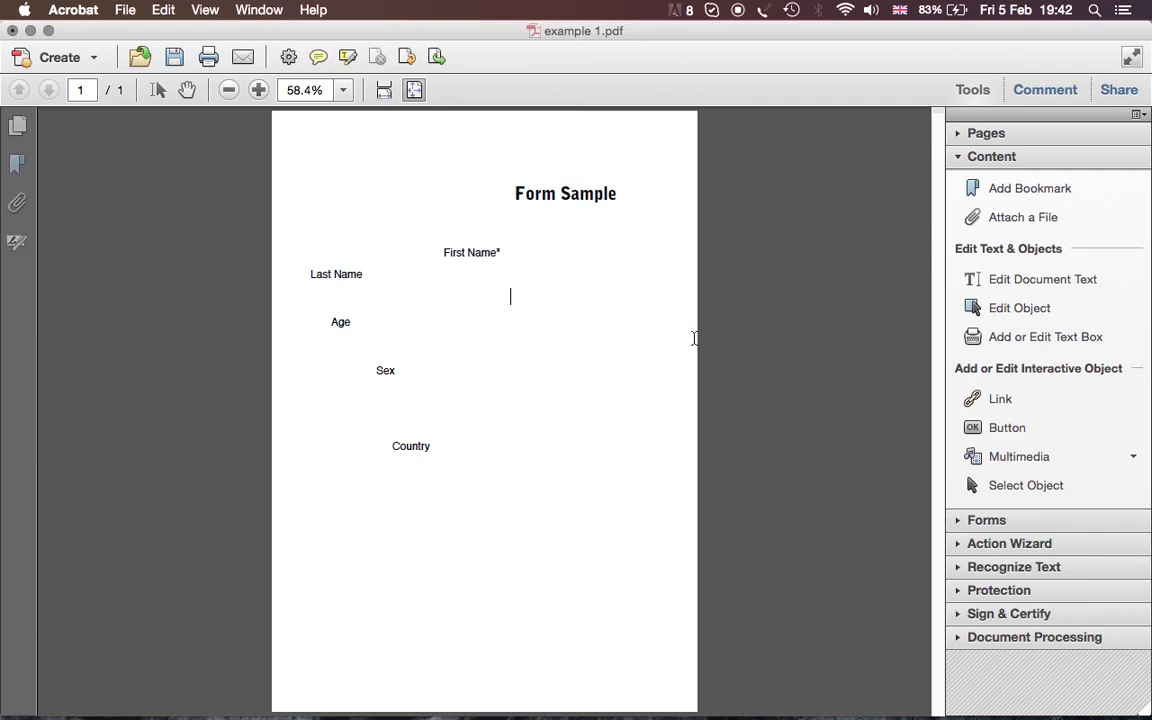
pyautogui.click(972, 483)
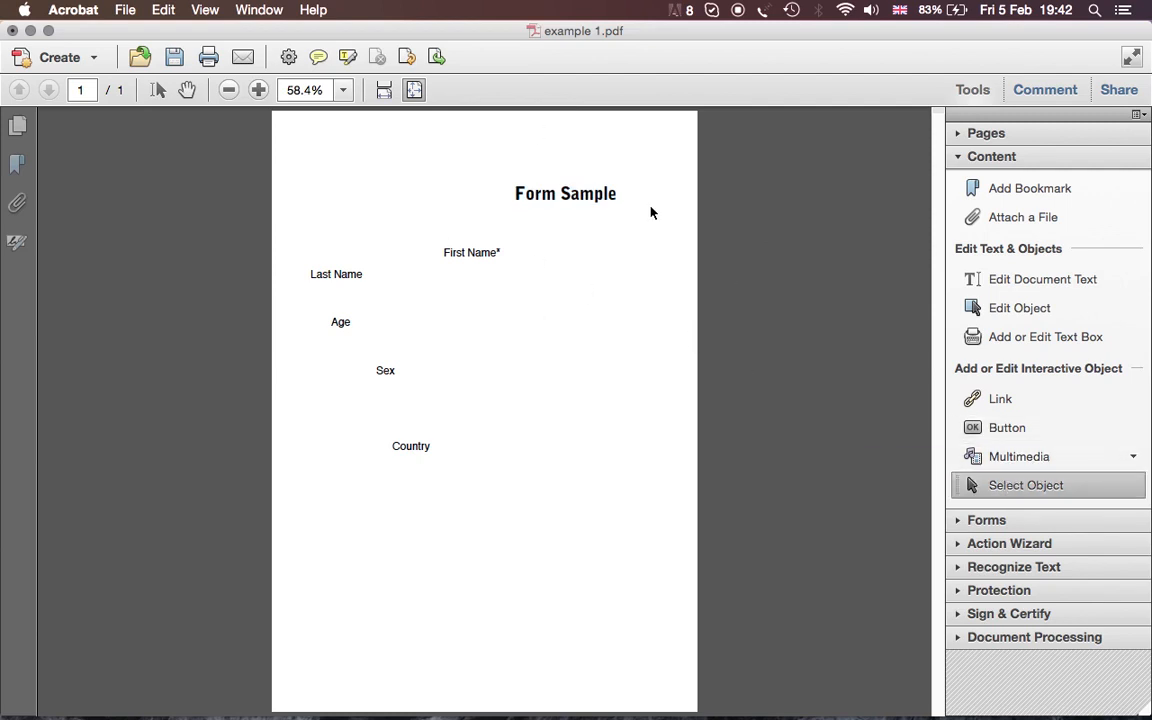
pyautogui.moveTo(597, 198); pyautogui.dragTo(517, 187)
pyautogui.click(508, 206)
# - Move the First Name* label to the left margin above Last Name and shorten its text box from the bottom
pyautogui.moveTo(478, 256); pyautogui.dragTo(350, 245)
pyautogui.click(399, 257)
pyautogui.click(335, 251)
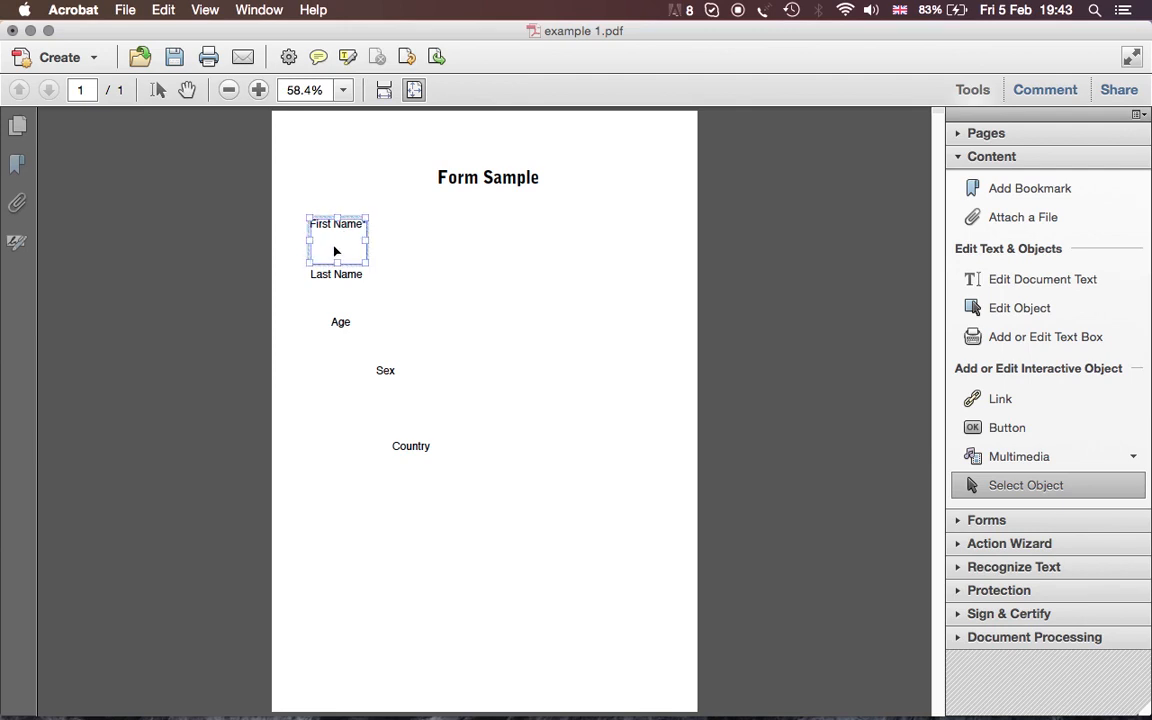
pyautogui.moveTo(341, 265); pyautogui.dragTo(340, 246)
pyautogui.click(390, 251)
# - Move the Last Name label up closer beneath First Name*, aligned with the left margin
pyautogui.click(342, 277)
pyautogui.moveTo(345, 280); pyautogui.dragTo(345, 258)
pyautogui.click(401, 275)
# - Move the Age and Sex labels to the left margin in an evenly spaced column below Last Name
pyautogui.click(342, 322)
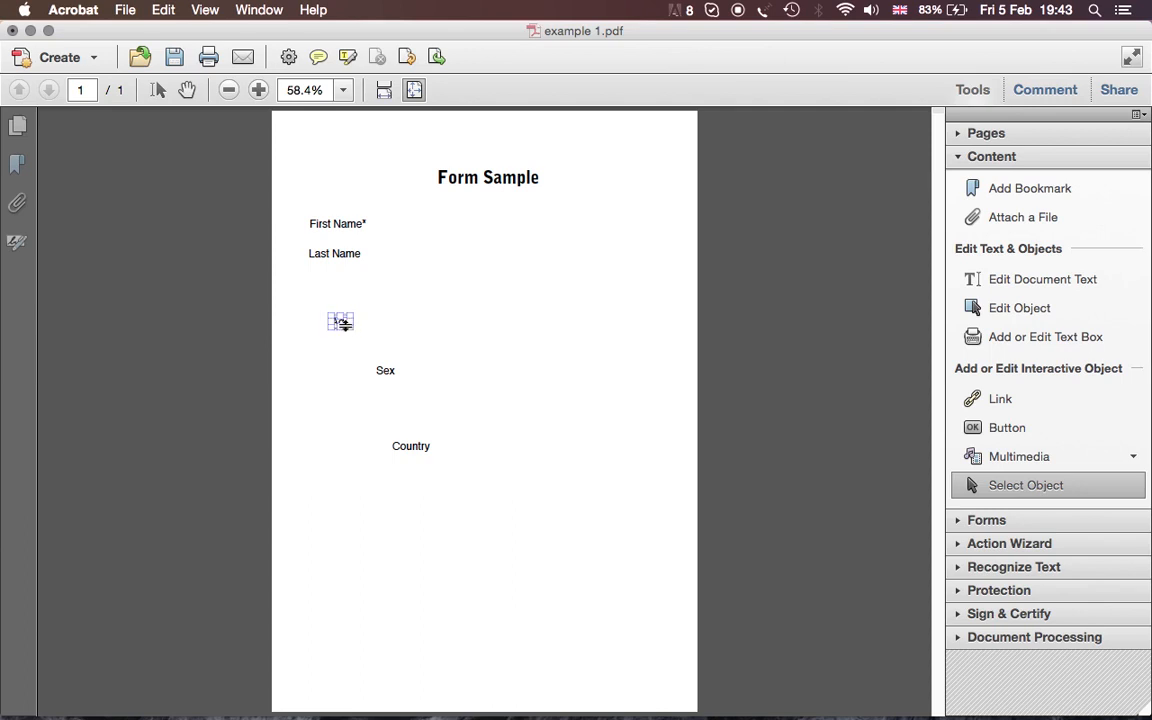
pyautogui.click(384, 90)
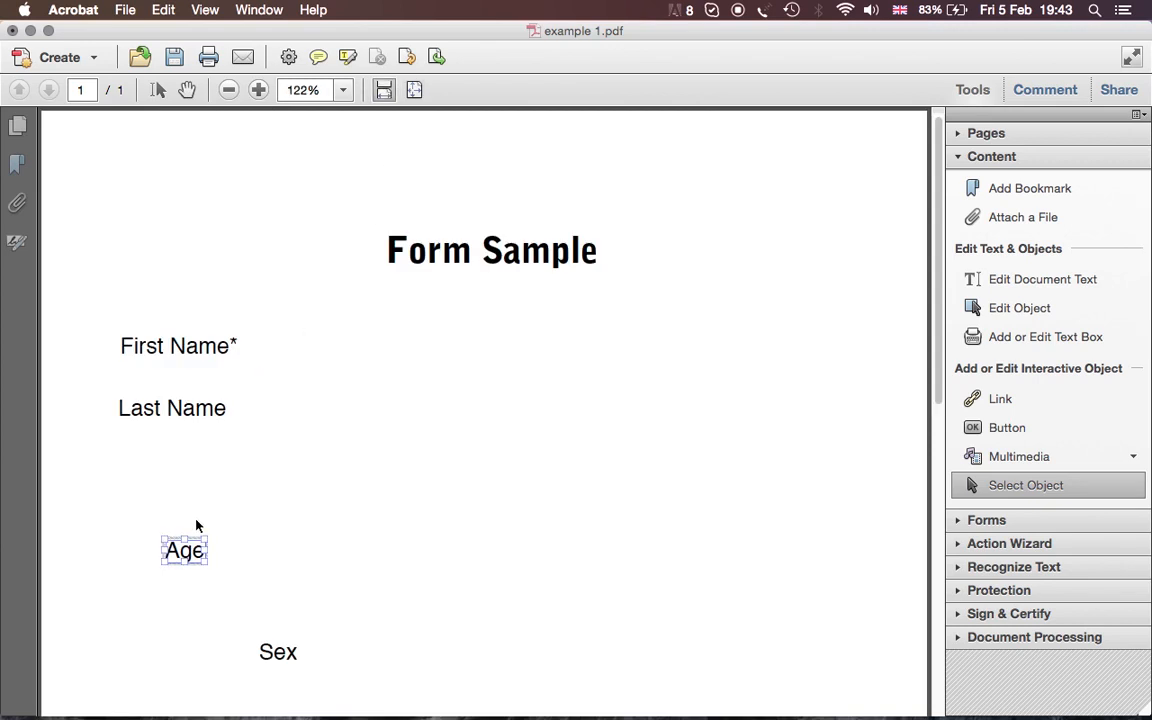
pyautogui.moveTo(192, 553); pyautogui.dragTo(152, 474)
pyautogui.click(284, 652)
pyautogui.moveTo(290, 653); pyautogui.dragTo(150, 519)
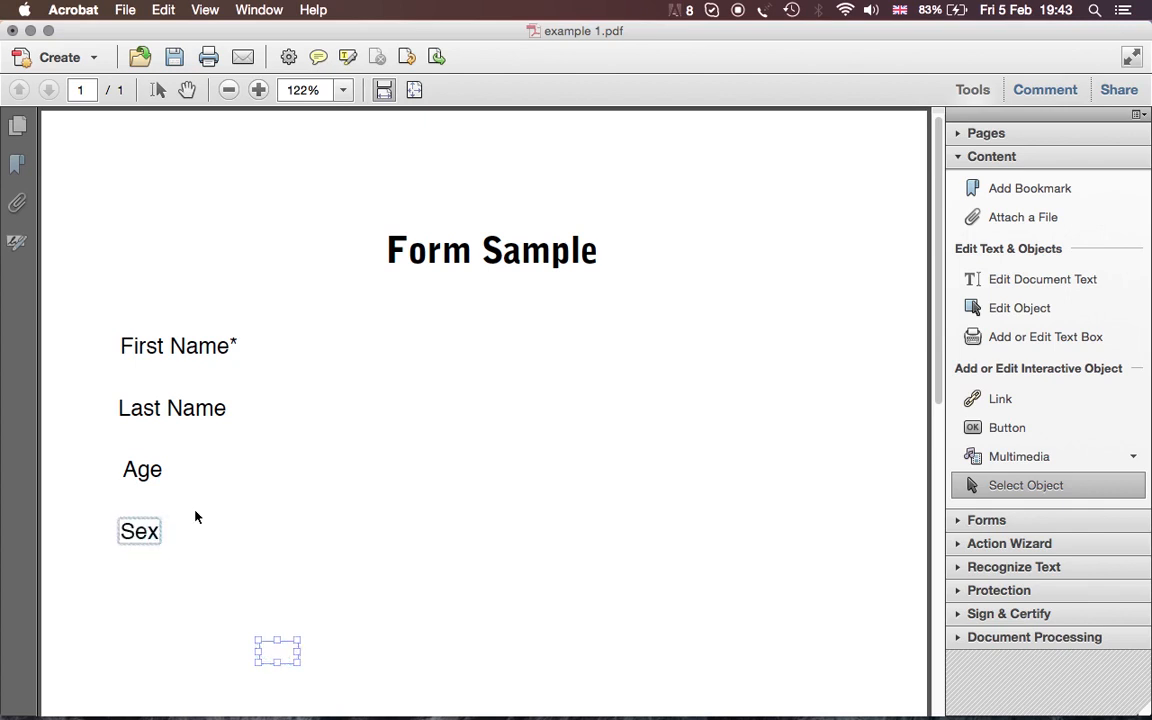
# - Move the Country label to the left margin just below Sex
pyautogui.scroll(-5, 195, 515)
pyautogui.click(327, 601)
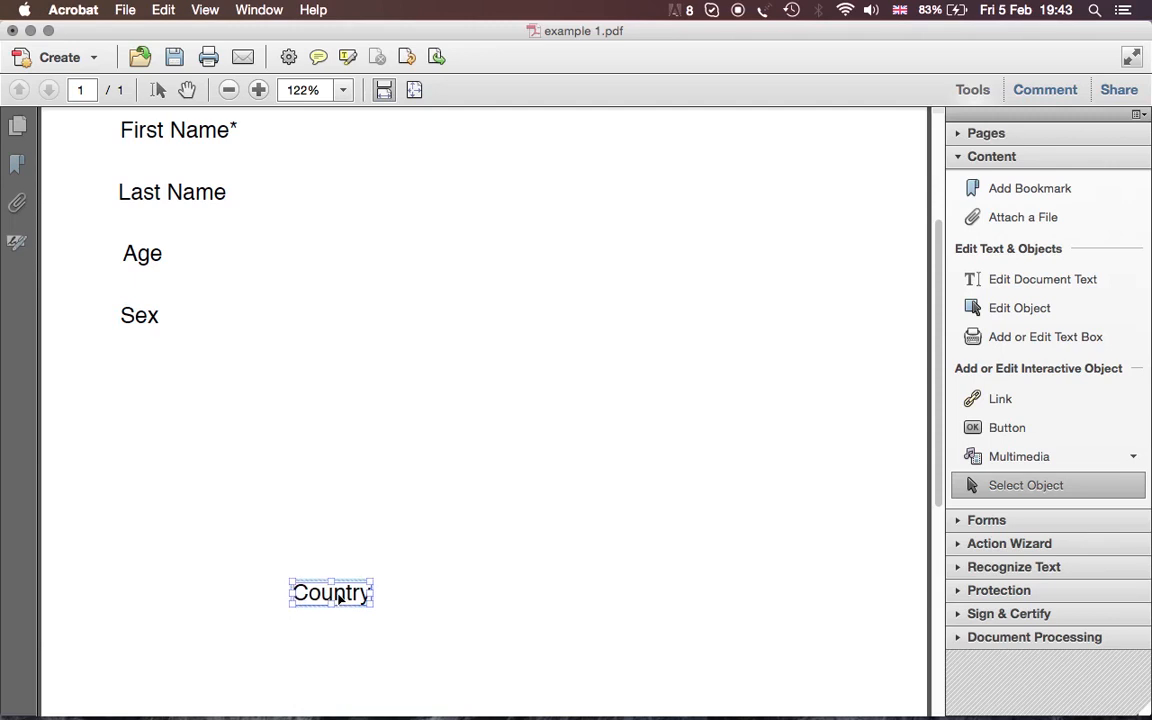
pyautogui.moveTo(340, 594); pyautogui.dragTo(172, 366)
pyautogui.click(300, 455)
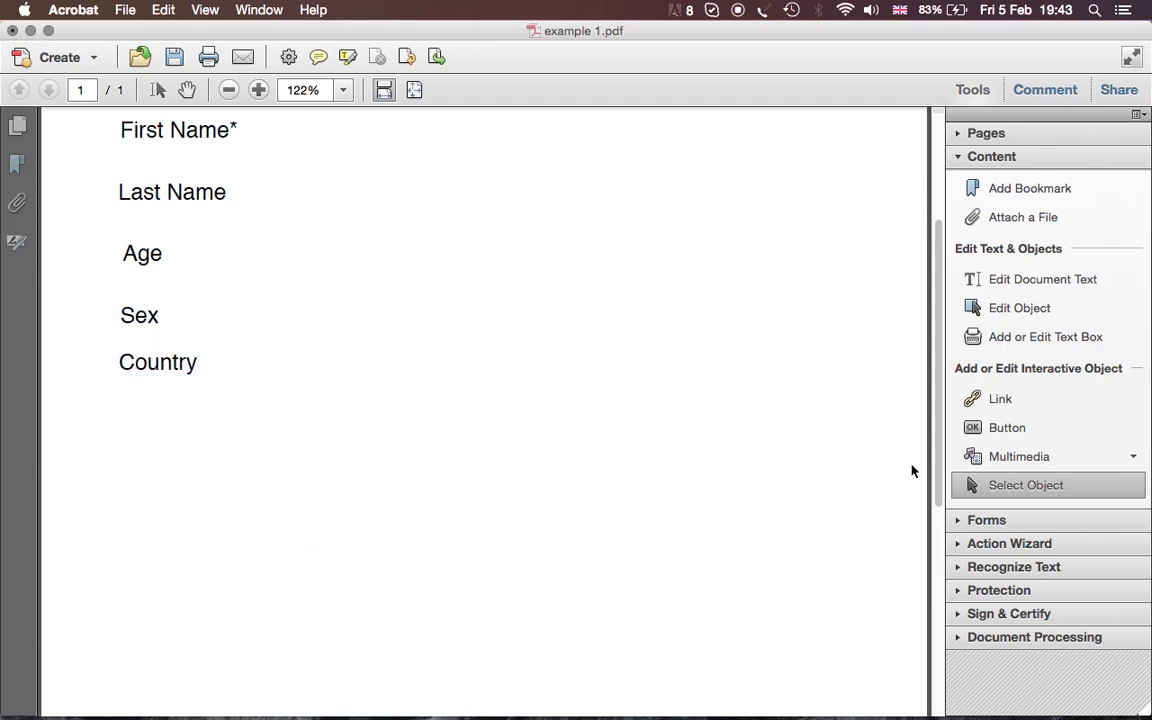
# - Add a typewriter label reading "Feedback" below Country at the left margin
pyautogui.click(1022, 338)
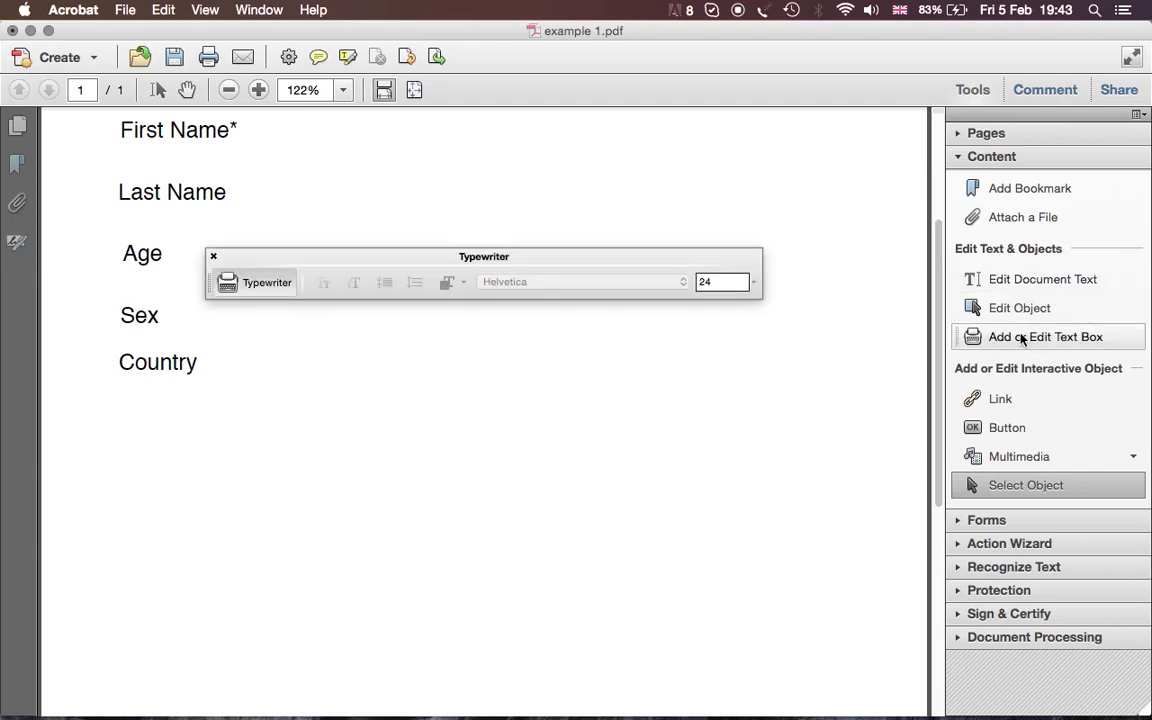
pyautogui.click(128, 418)
pyautogui.write('ee')
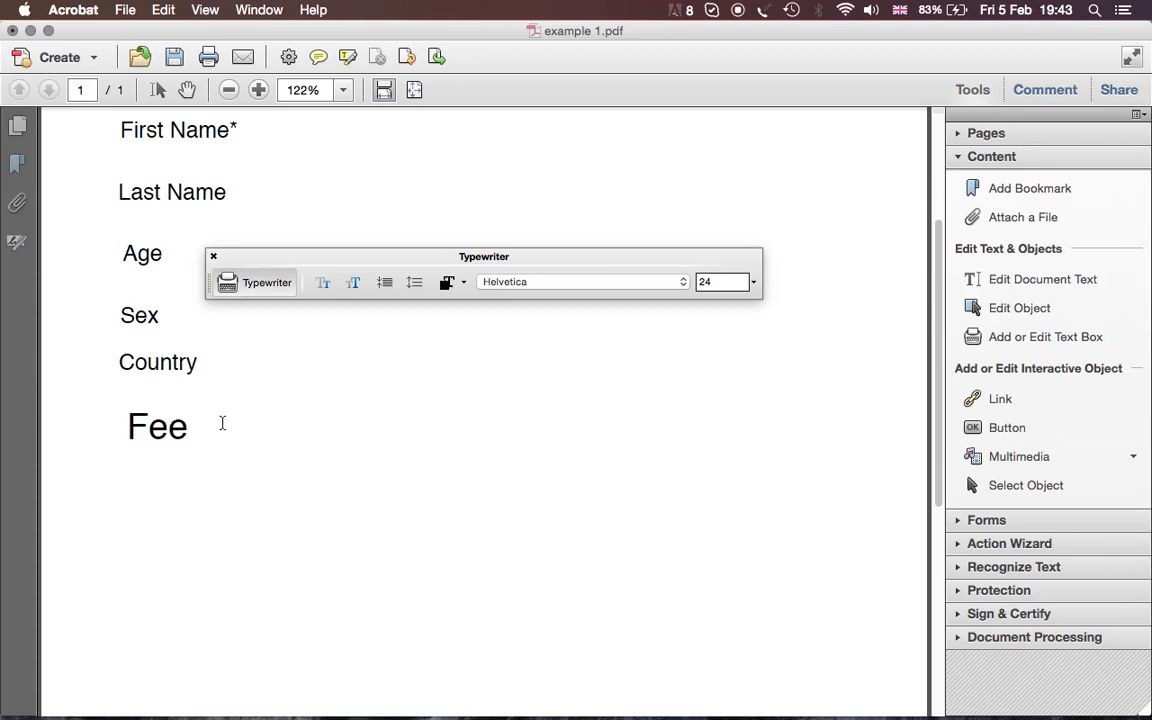
pyautogui.write('dback')
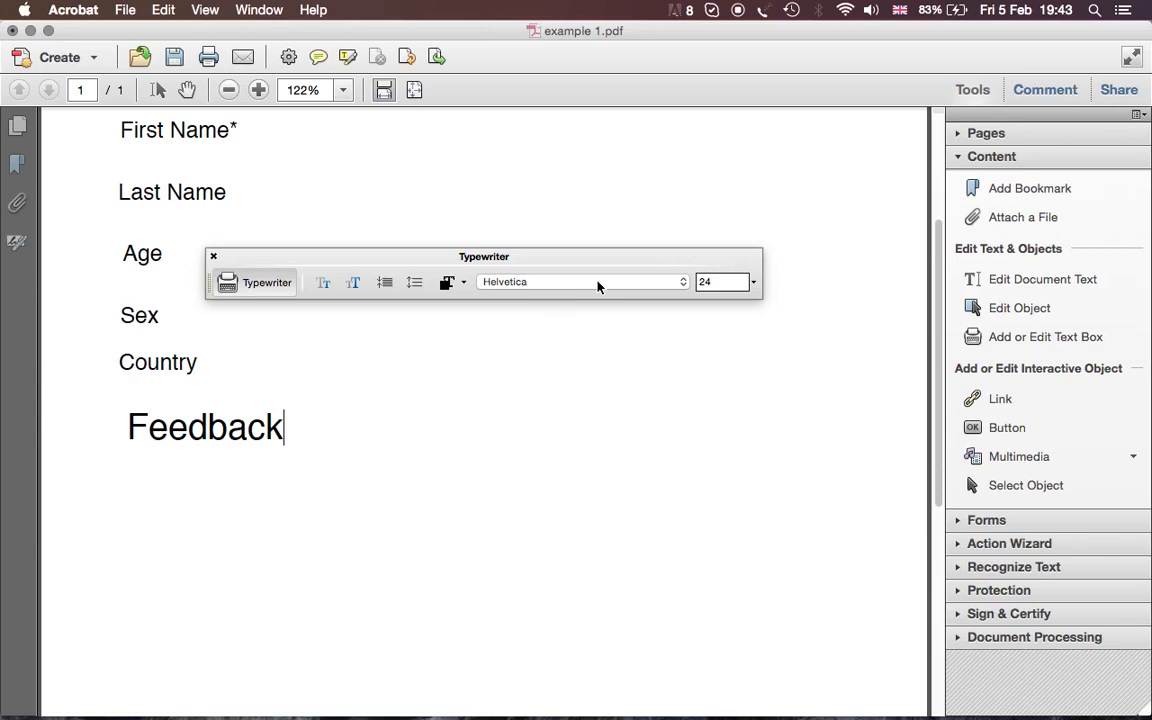
# - Reduce the Feedback label's font size to 16
pyautogui.doubleClick(205, 428)
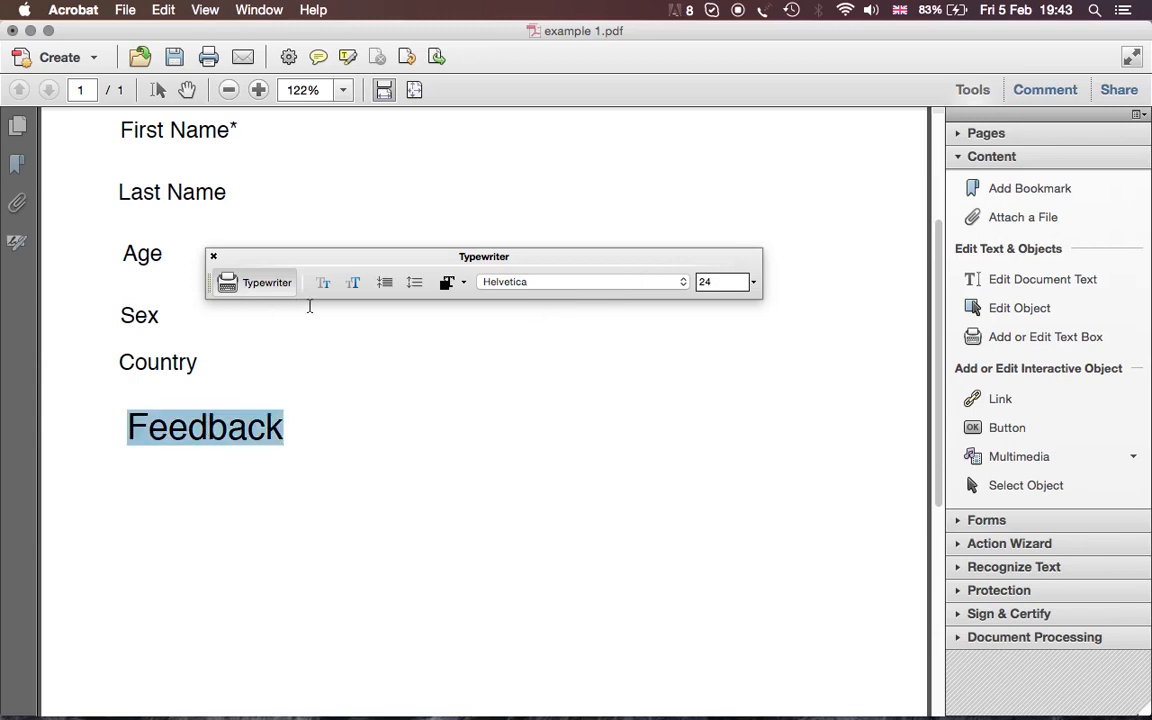
pyautogui.click(322, 284)
pyautogui.click(322, 284)
pyautogui.click(322, 284)
pyautogui.click(322, 284)
pyautogui.click(322, 284)
pyautogui.click(322, 285)
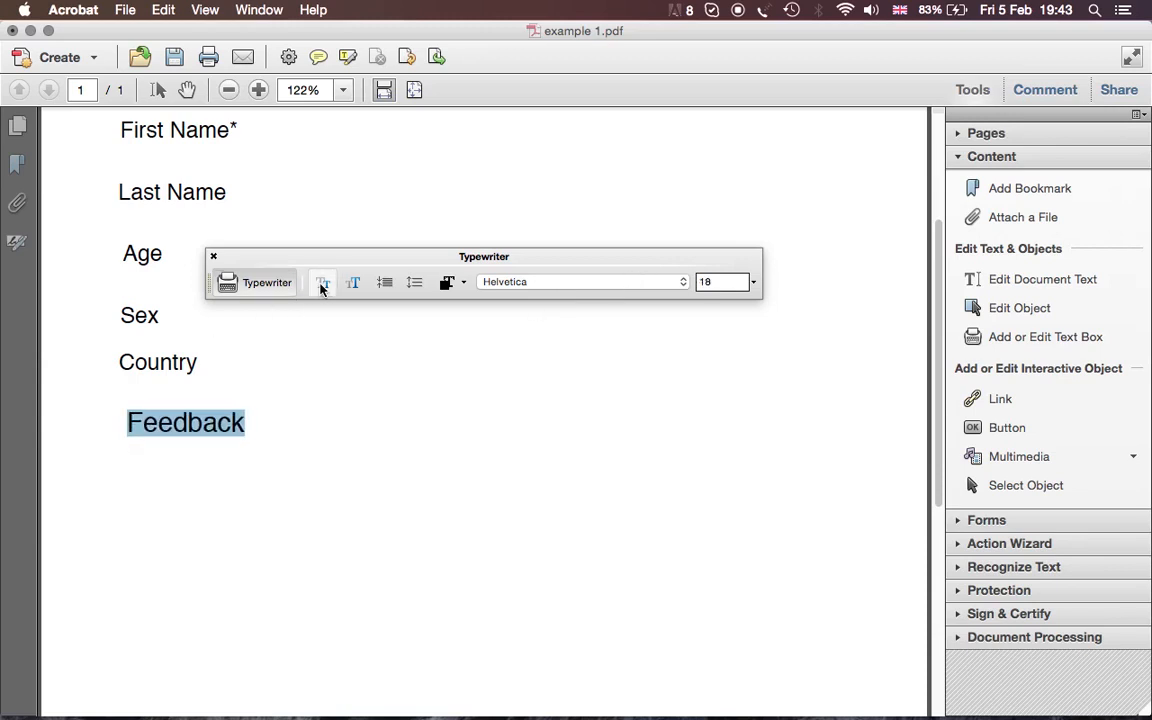
pyautogui.click(322, 285)
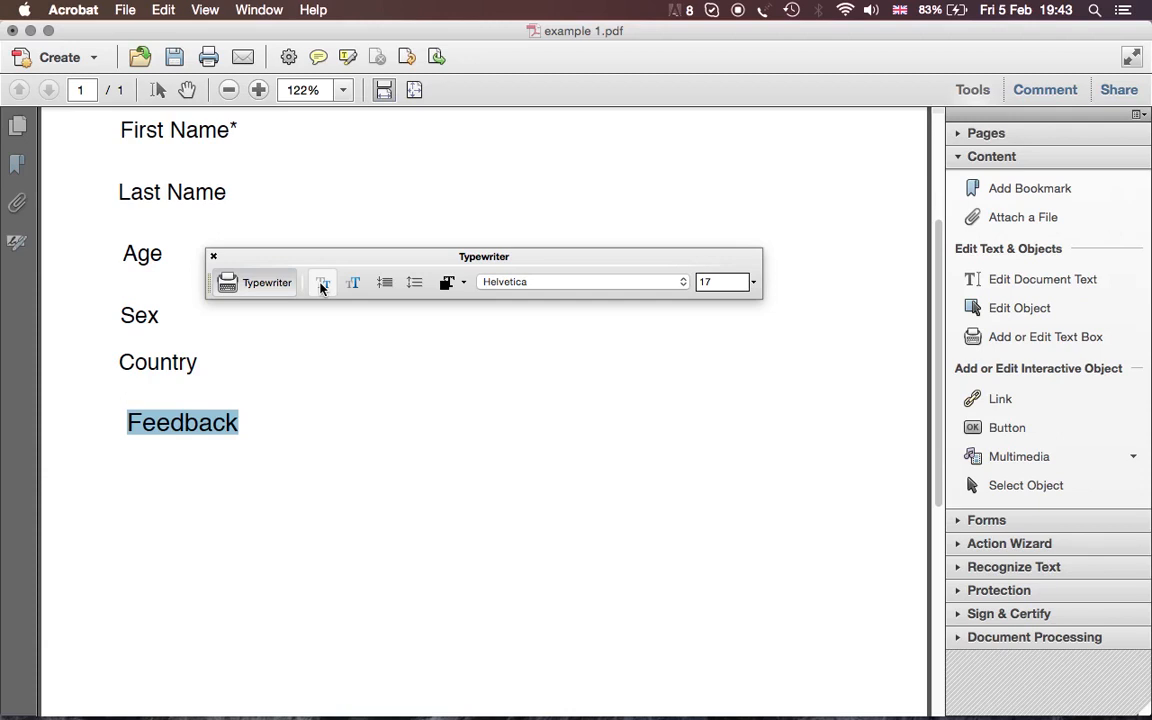
pyautogui.click(322, 285)
pyautogui.click(316, 453)
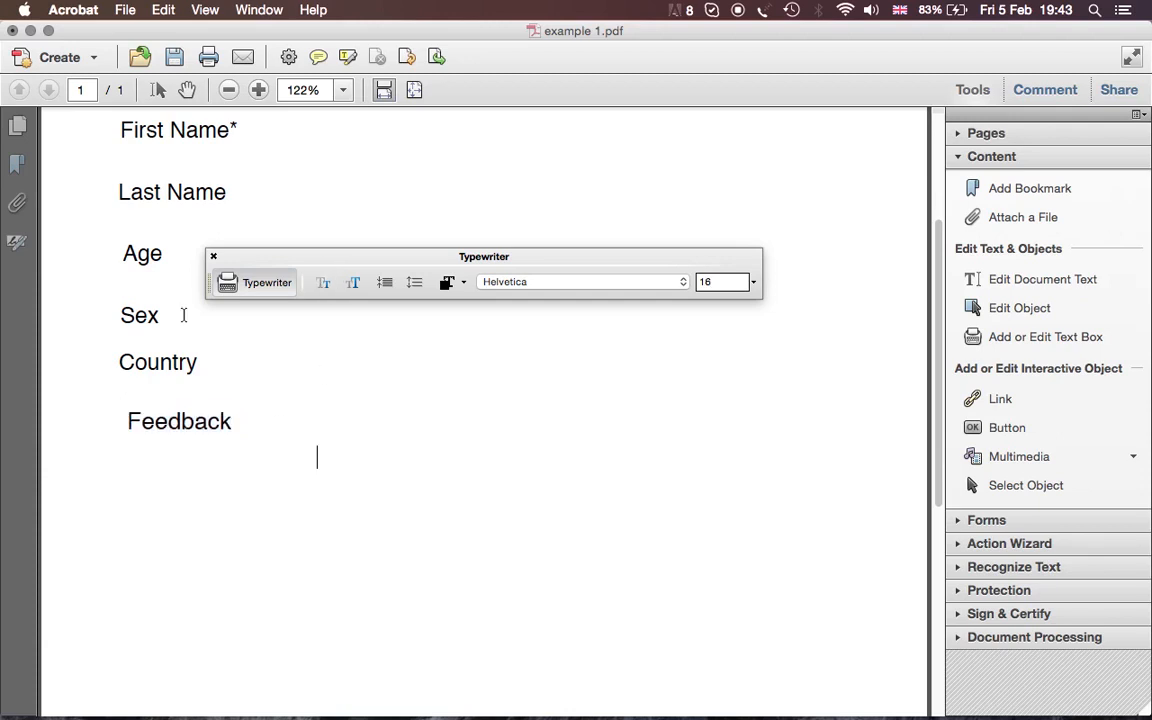
# - Move the Feedback label to the left margin in line with Country, and close the Typewriter toolbar
pyautogui.click(985, 484)
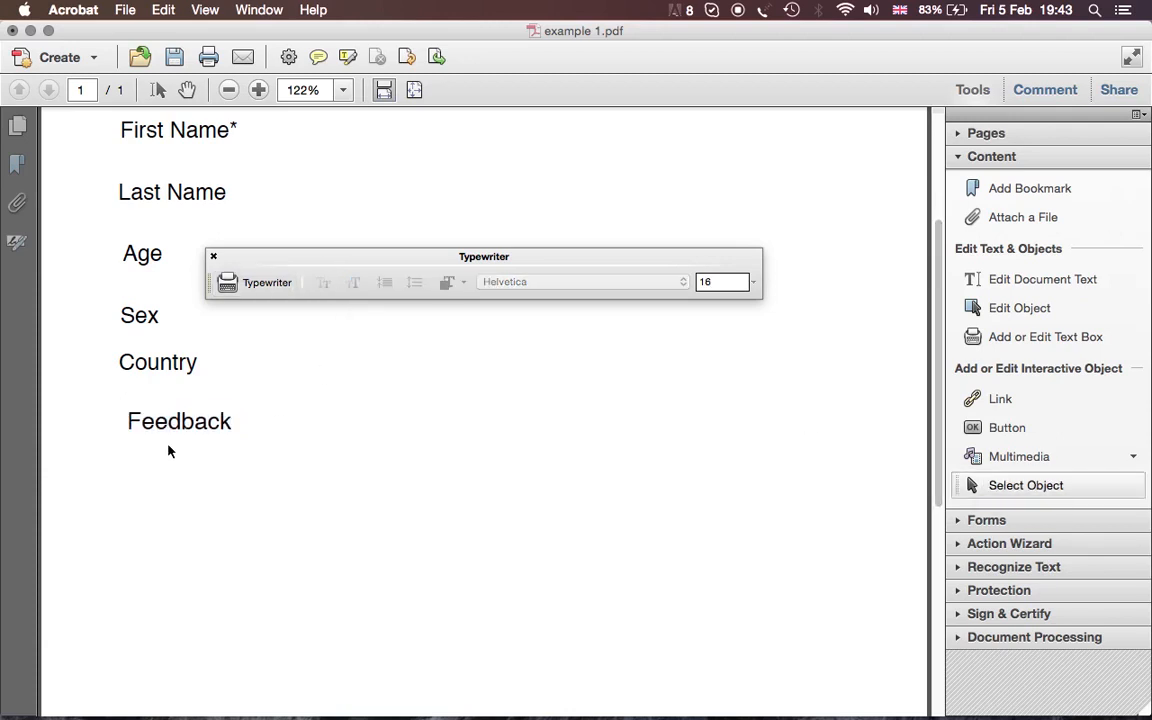
pyautogui.click(198, 422)
pyautogui.moveTo(197, 421)
pyautogui.mouseDown()
pyautogui.moveTo(190, 415)
pyautogui.moveTo(199, 419)
pyautogui.mouseUp()
pyautogui.click(310, 422)
pyautogui.click(213, 256)
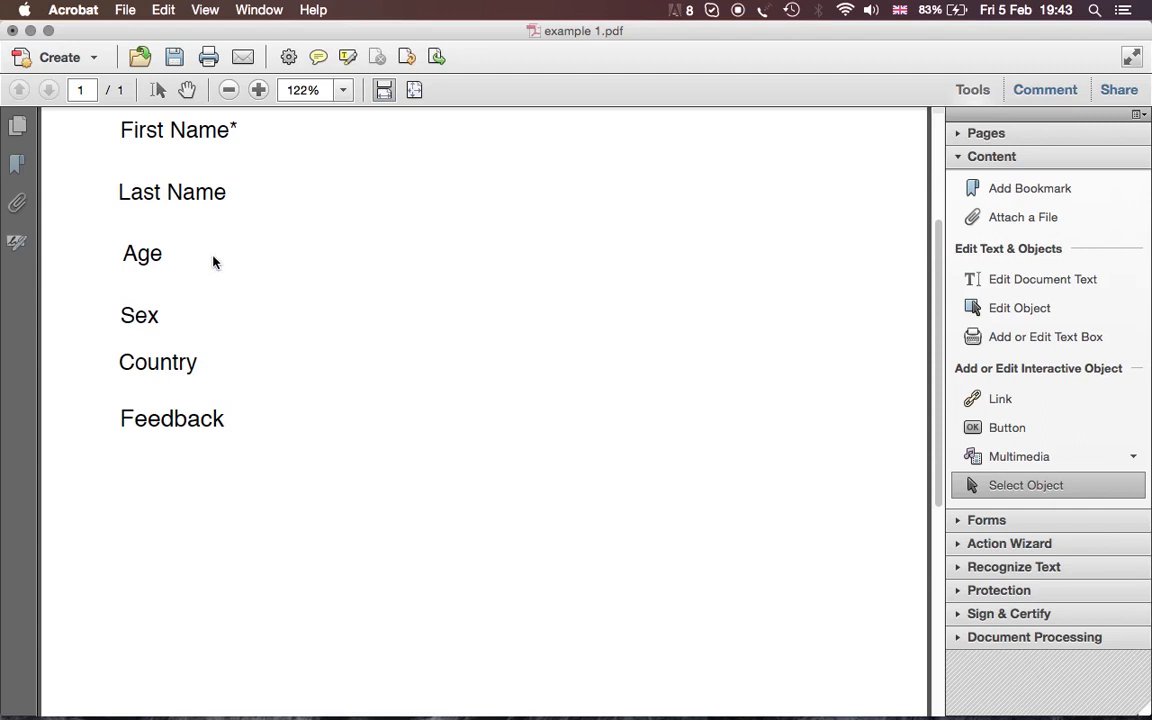
# - Start editing the document's form fields, declining automatic field detection
pyautogui.scroll(1, 394, 364)
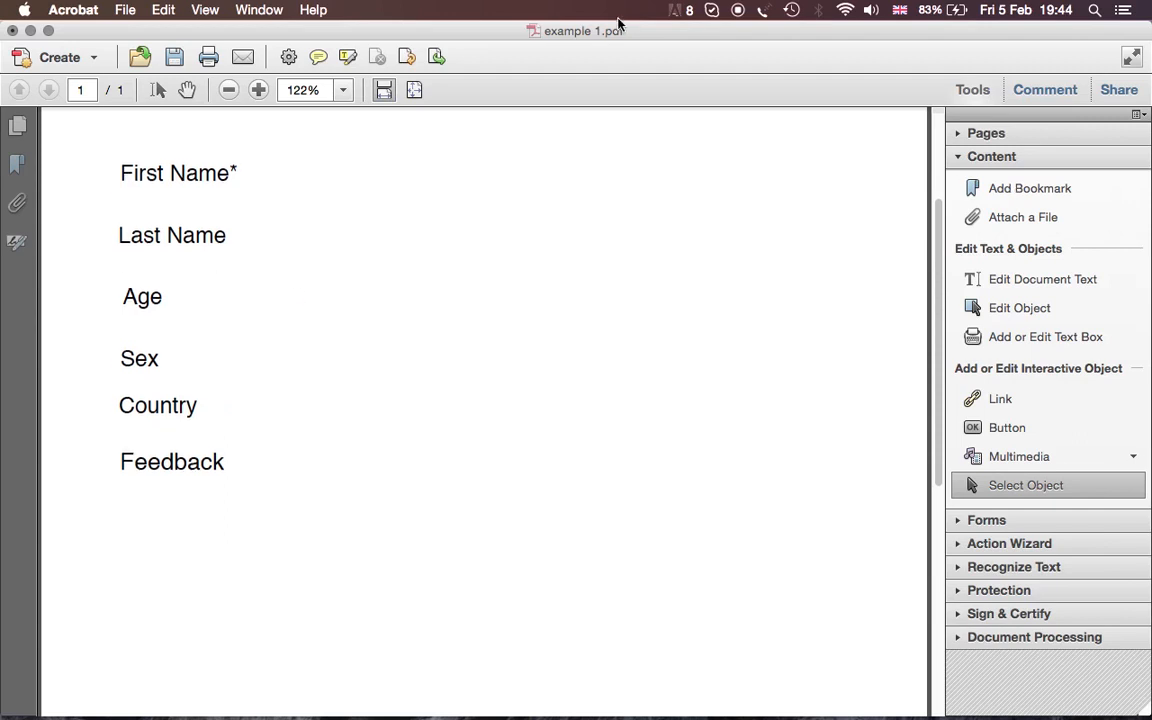
pyautogui.click(414, 90)
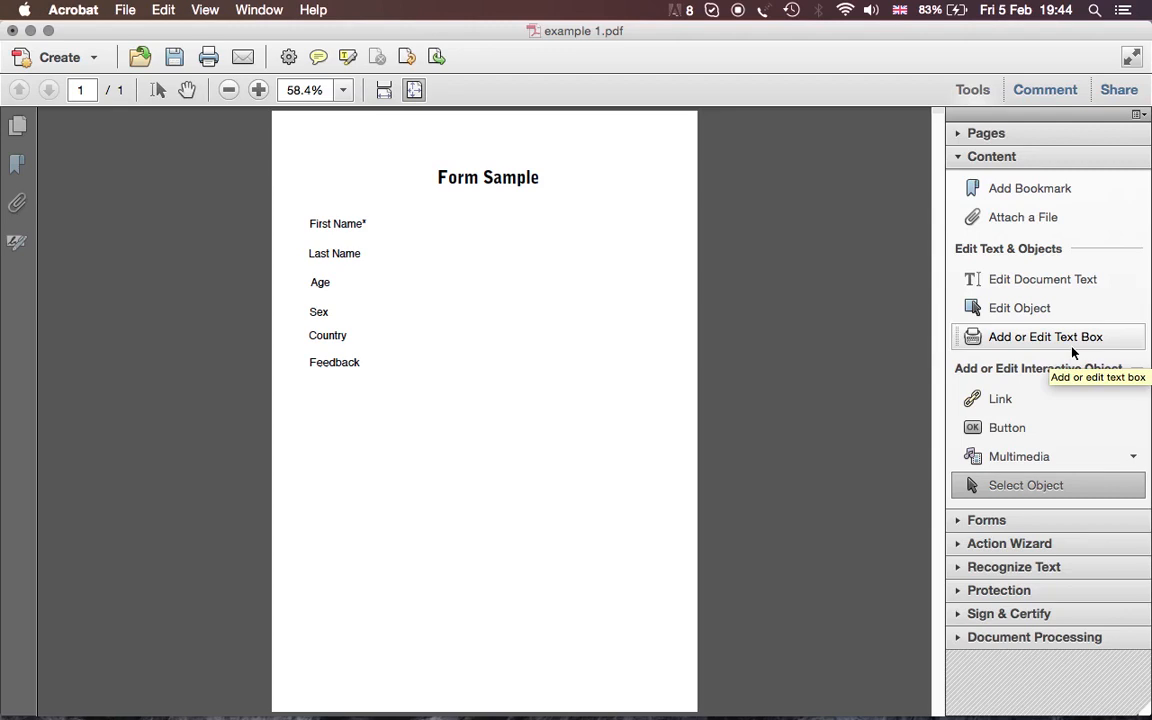
pyautogui.click(993, 155)
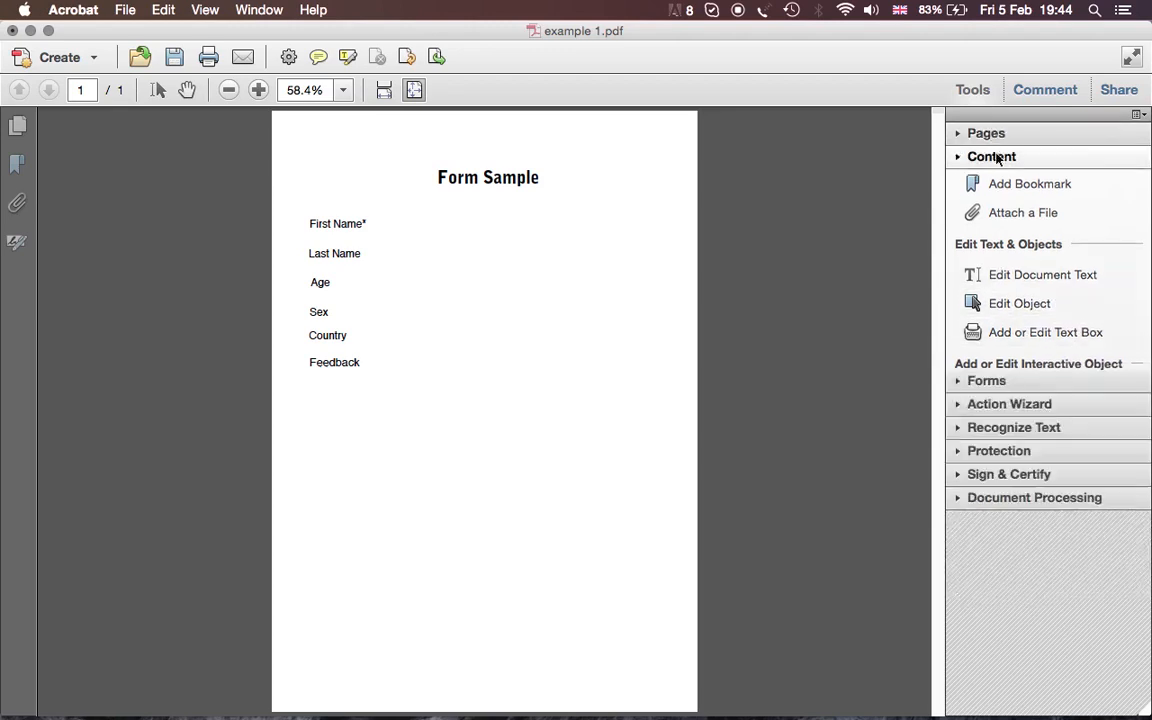
pyautogui.click(990, 180)
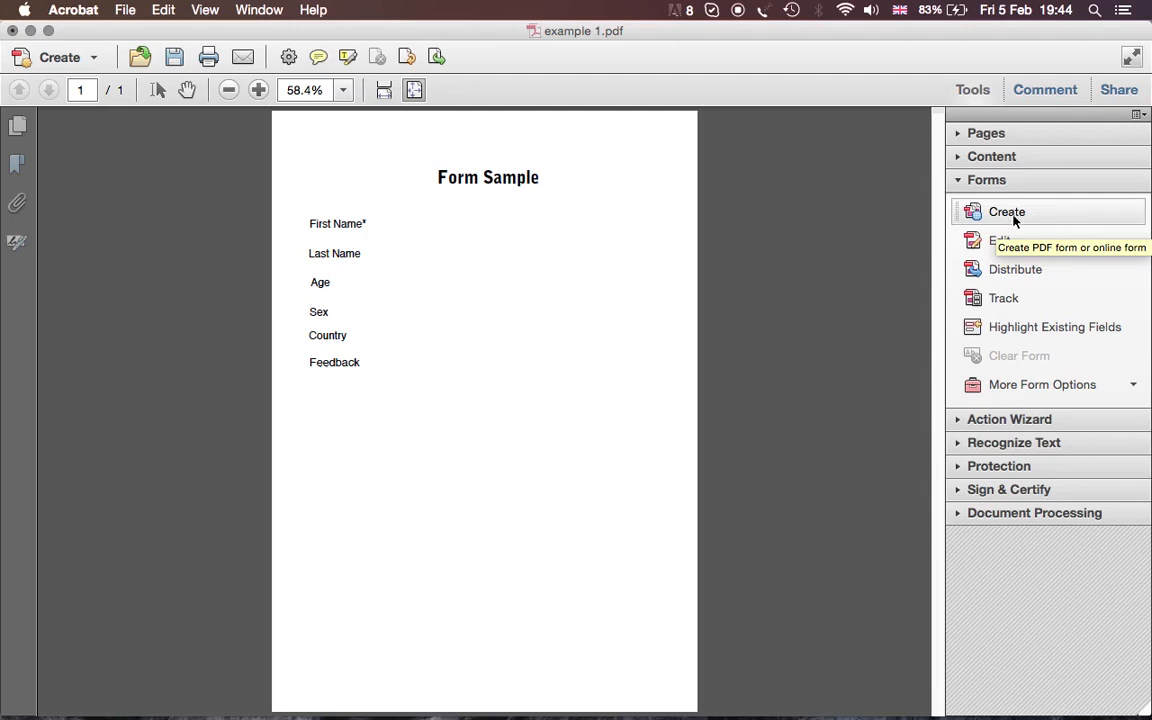
pyautogui.click(985, 241)
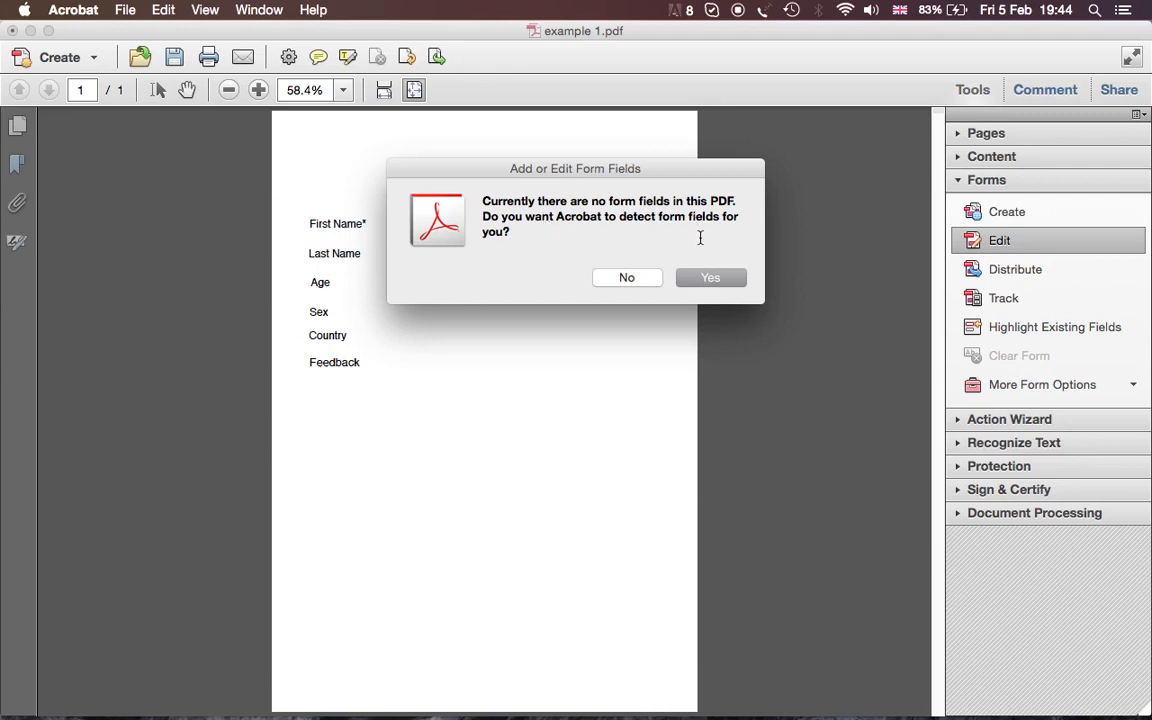
pyautogui.click(627, 279)
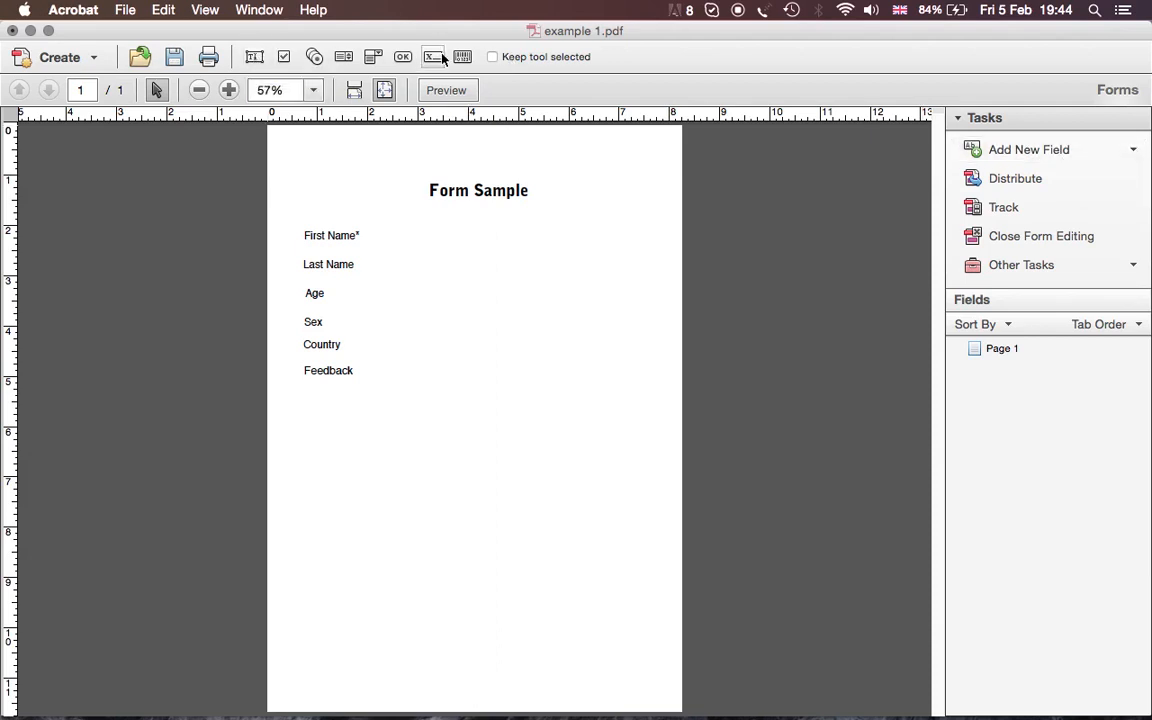
# - Add a required text field named "first name" beside the First Name* label
pyautogui.click(1122, 155)
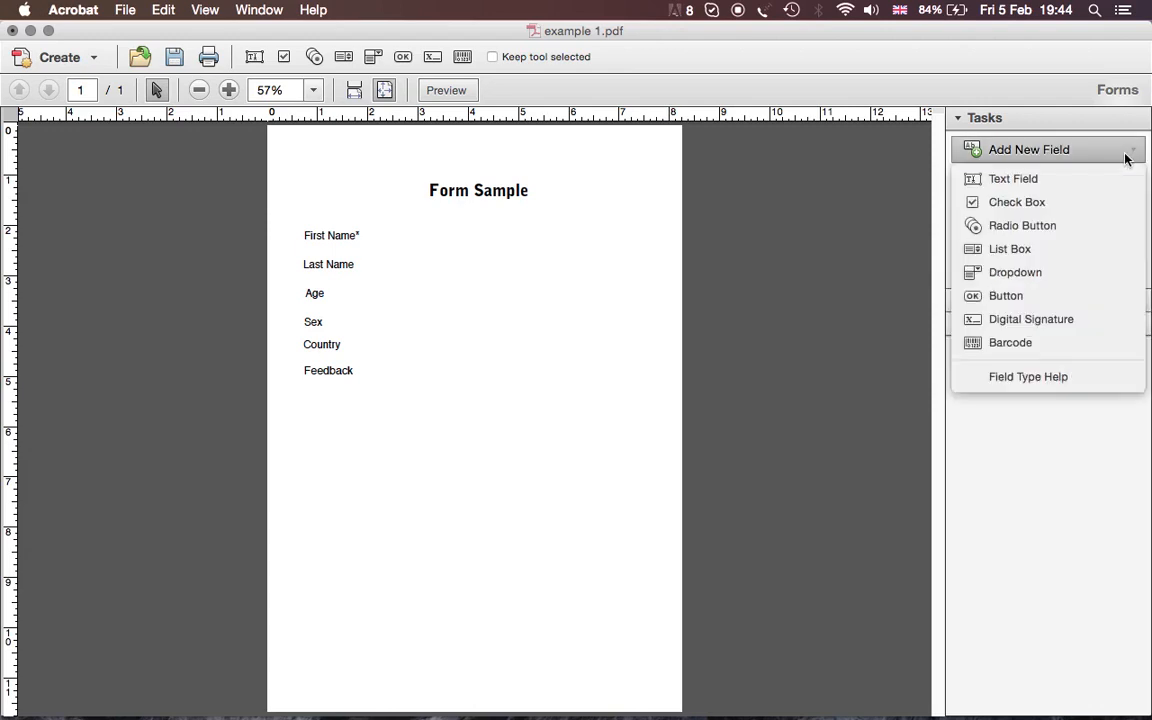
pyautogui.click(1015, 180)
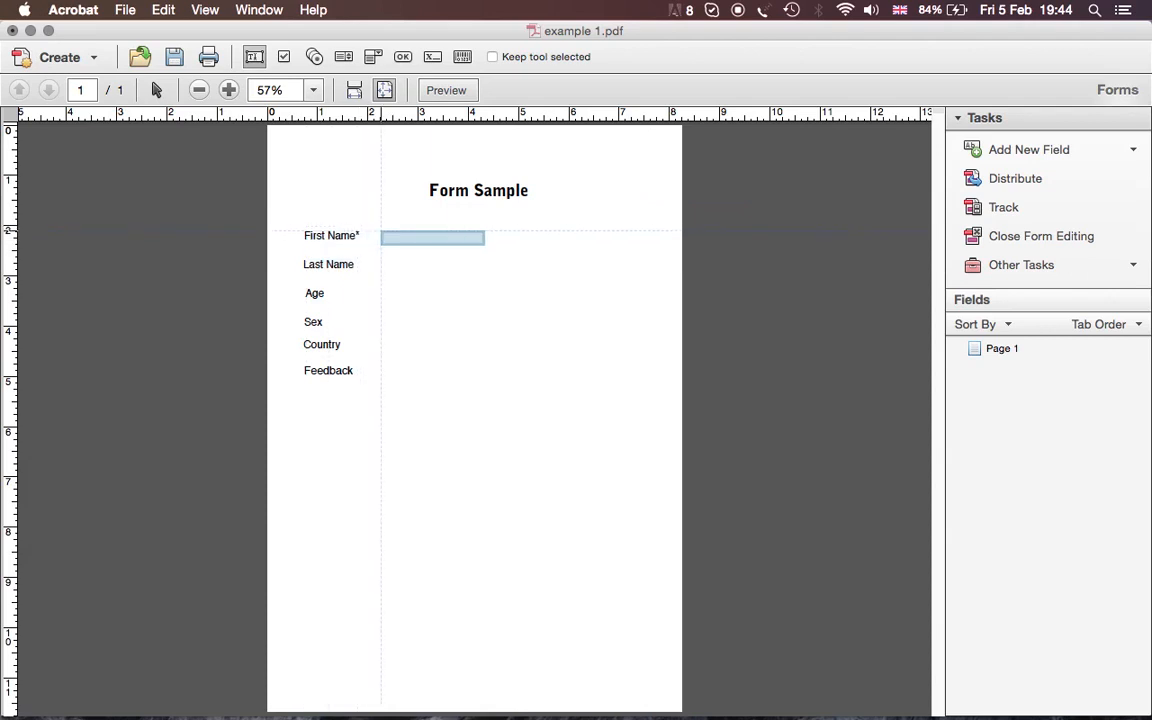
pyautogui.click(372, 229)
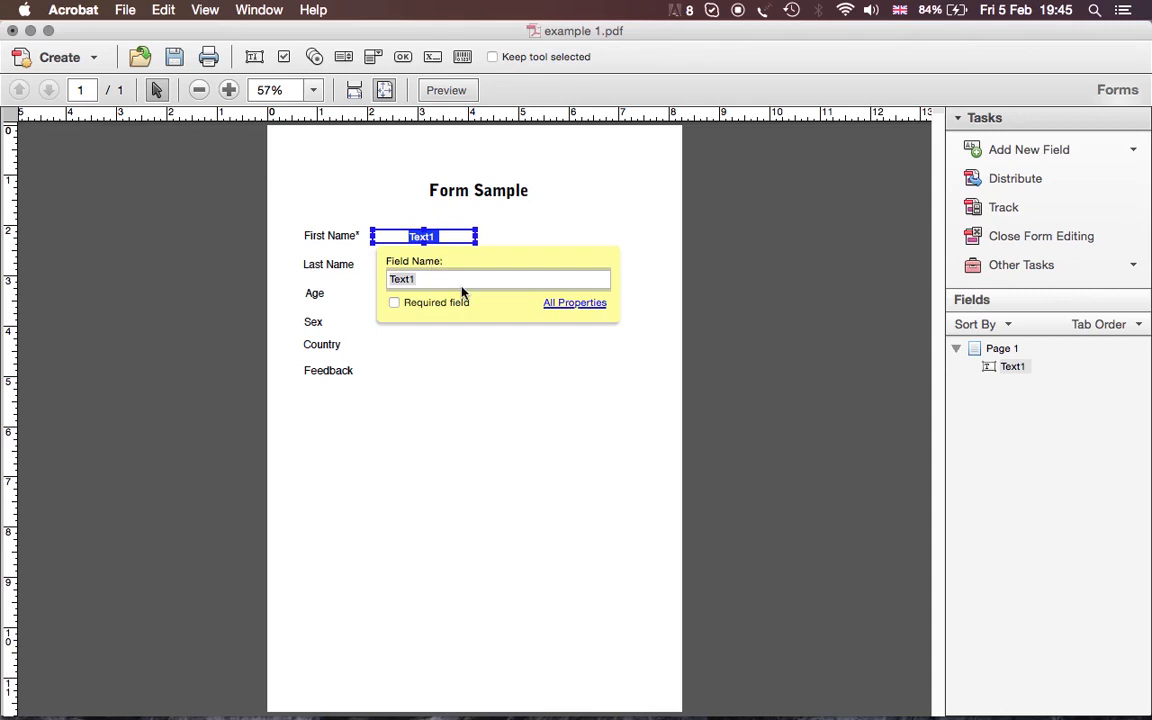
pyautogui.click(396, 303)
pyautogui.write('firs')
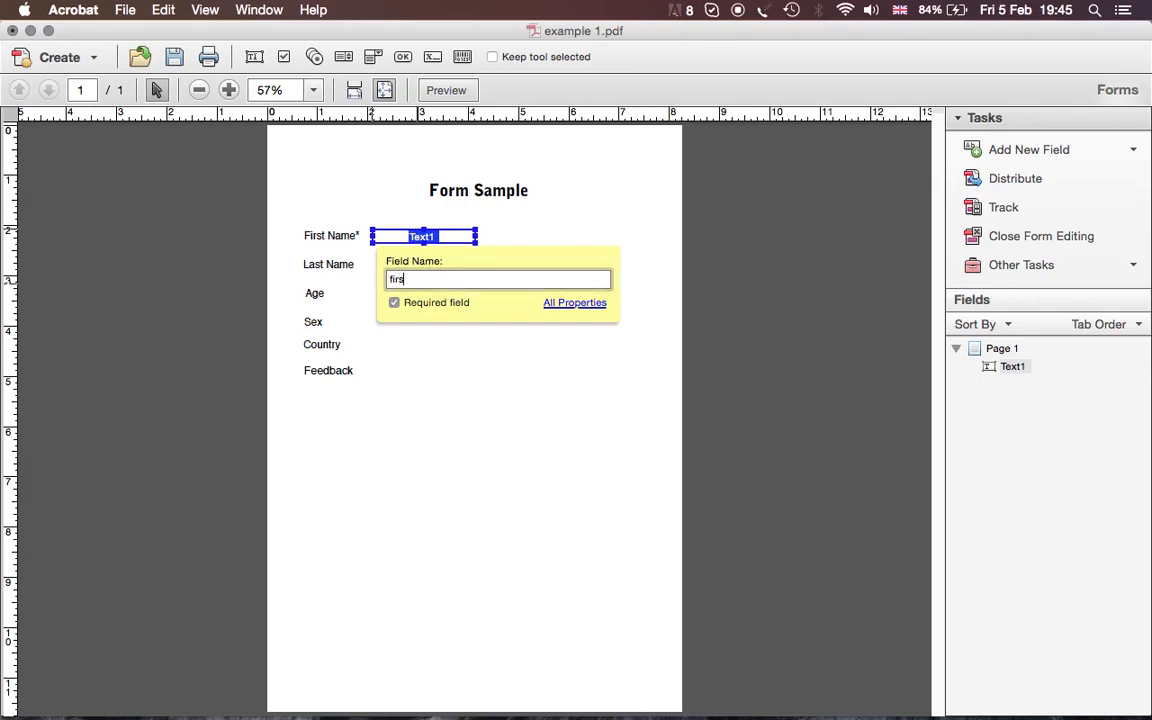
pyautogui.write('t name')
pyautogui.click(455, 368)
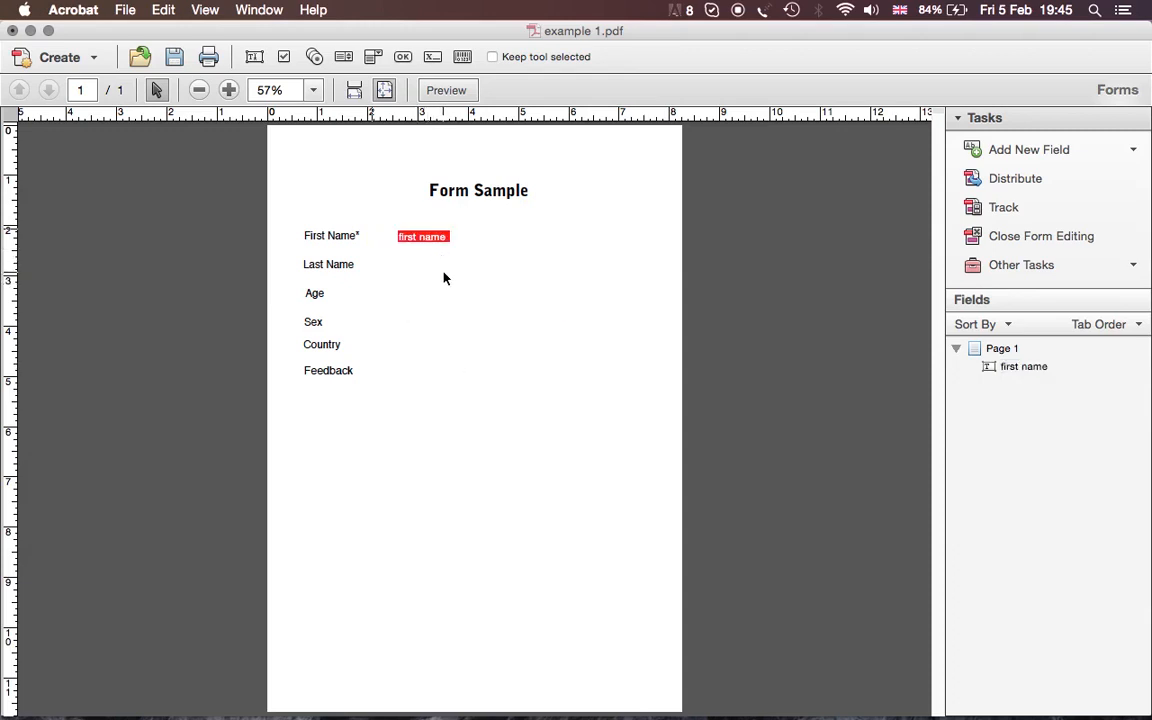
# - Examine the first name field's properties, covering general, appearance, options, actions, format, validation and calculation settings
pyautogui.click(435, 238)
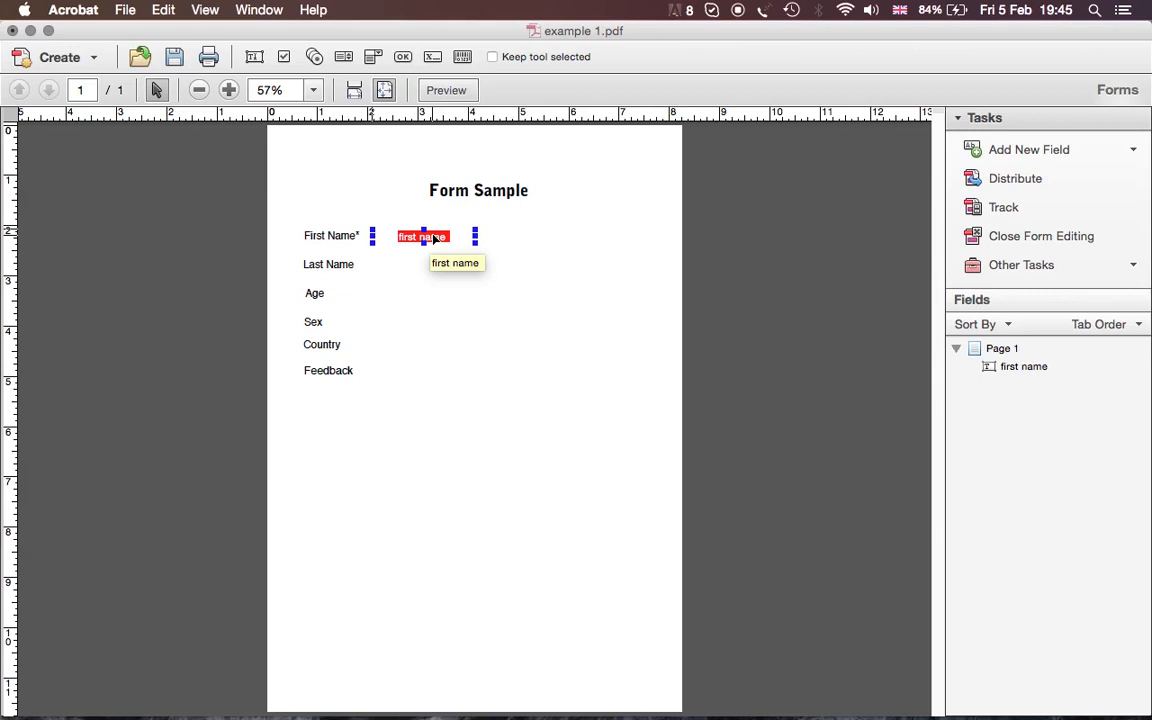
pyautogui.click(433, 236)
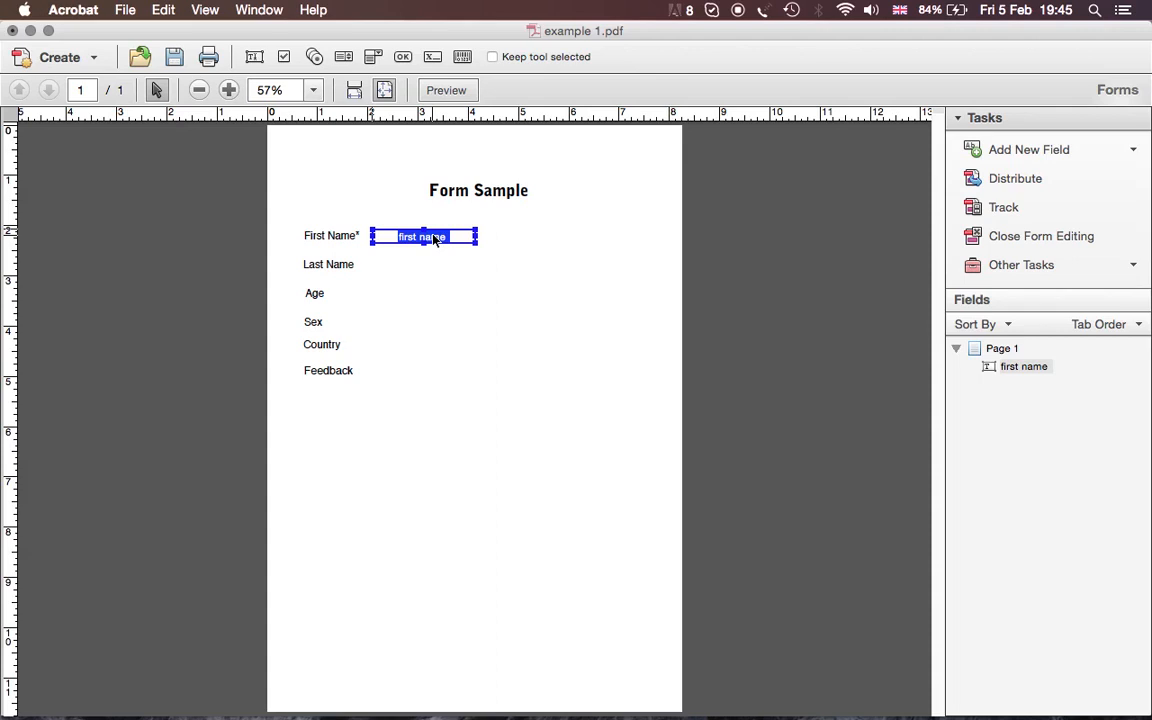
pyautogui.doubleClick(433, 238)
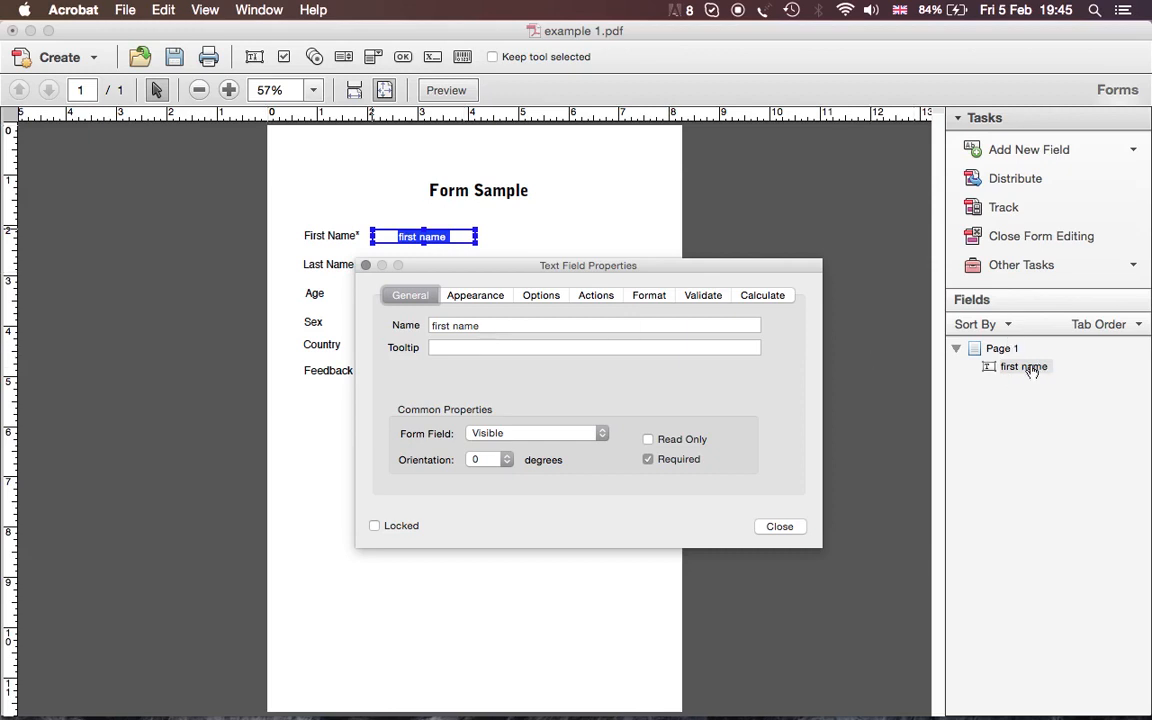
pyautogui.click(476, 296)
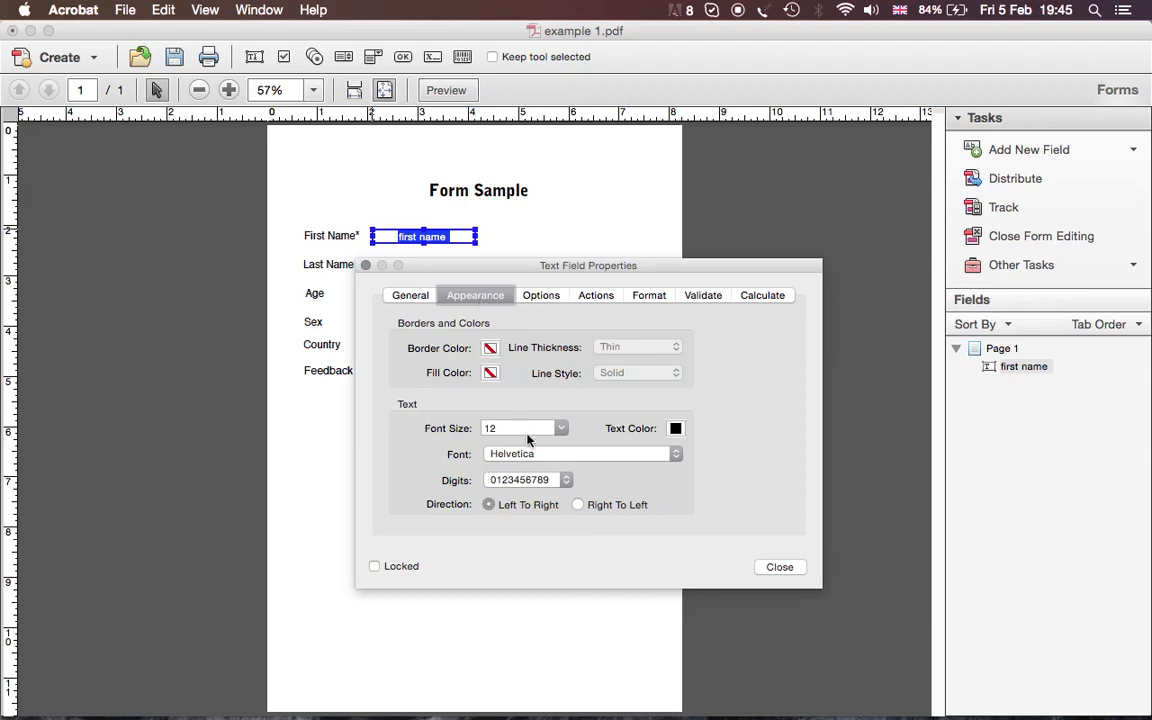
pyautogui.click(550, 296)
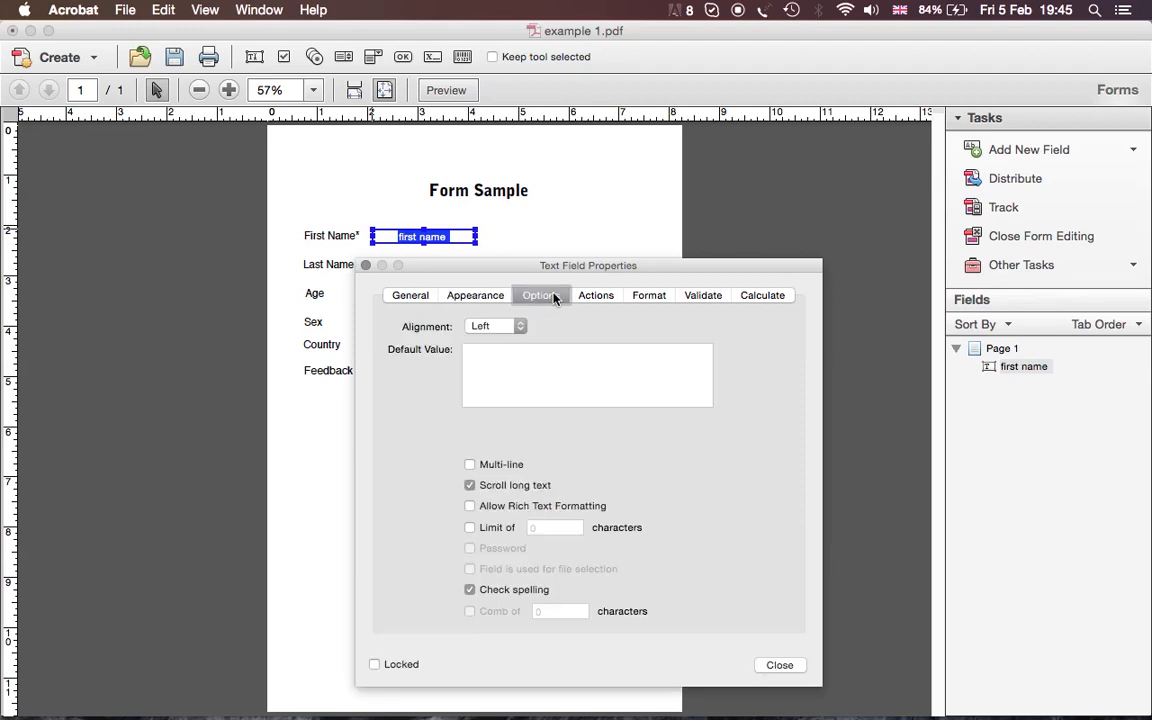
pyautogui.click(596, 295)
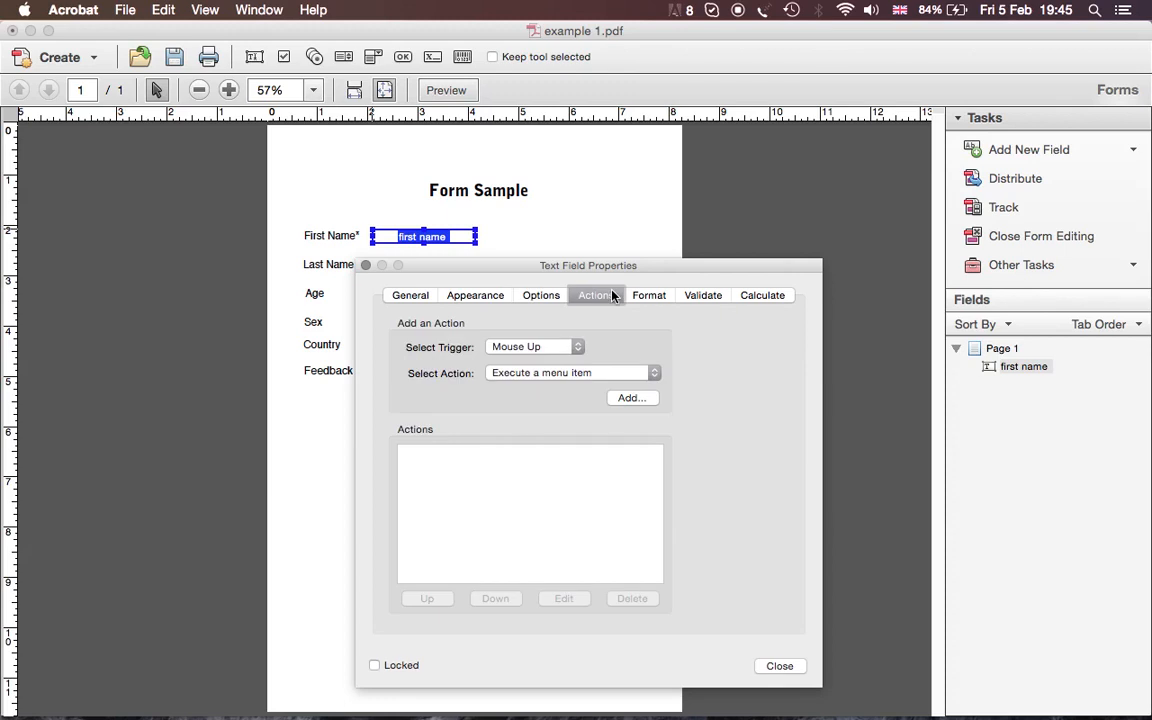
pyautogui.click(655, 296)
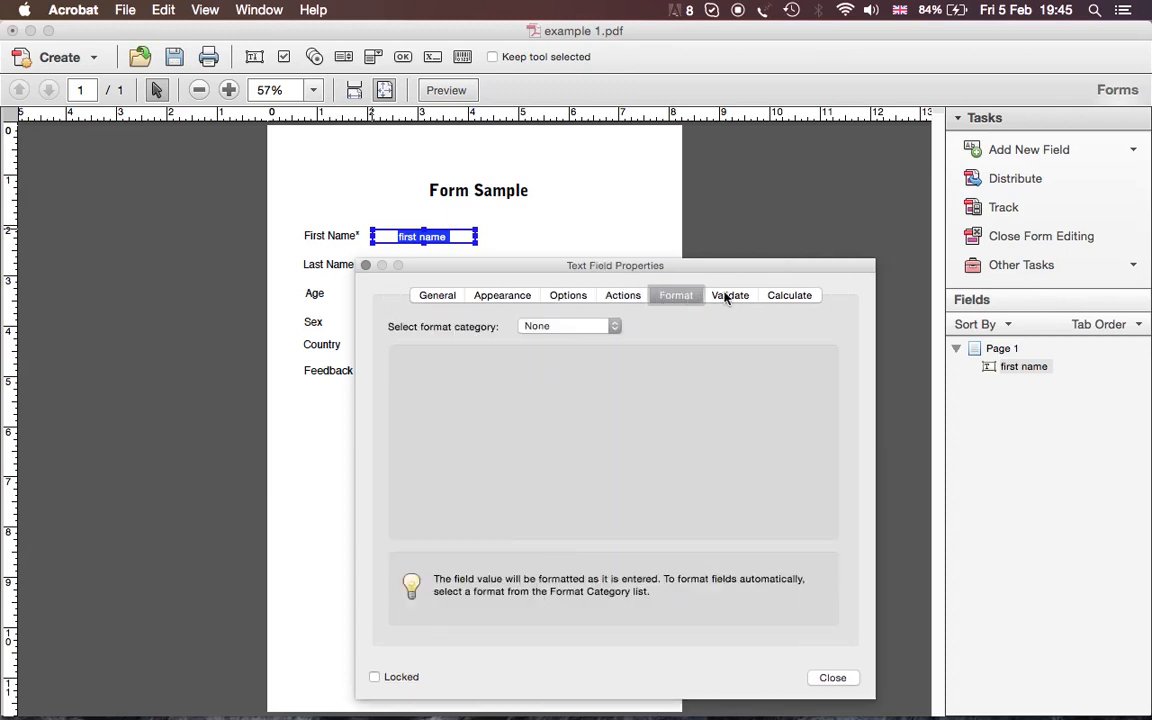
pyautogui.click(703, 296)
pyautogui.click(776, 296)
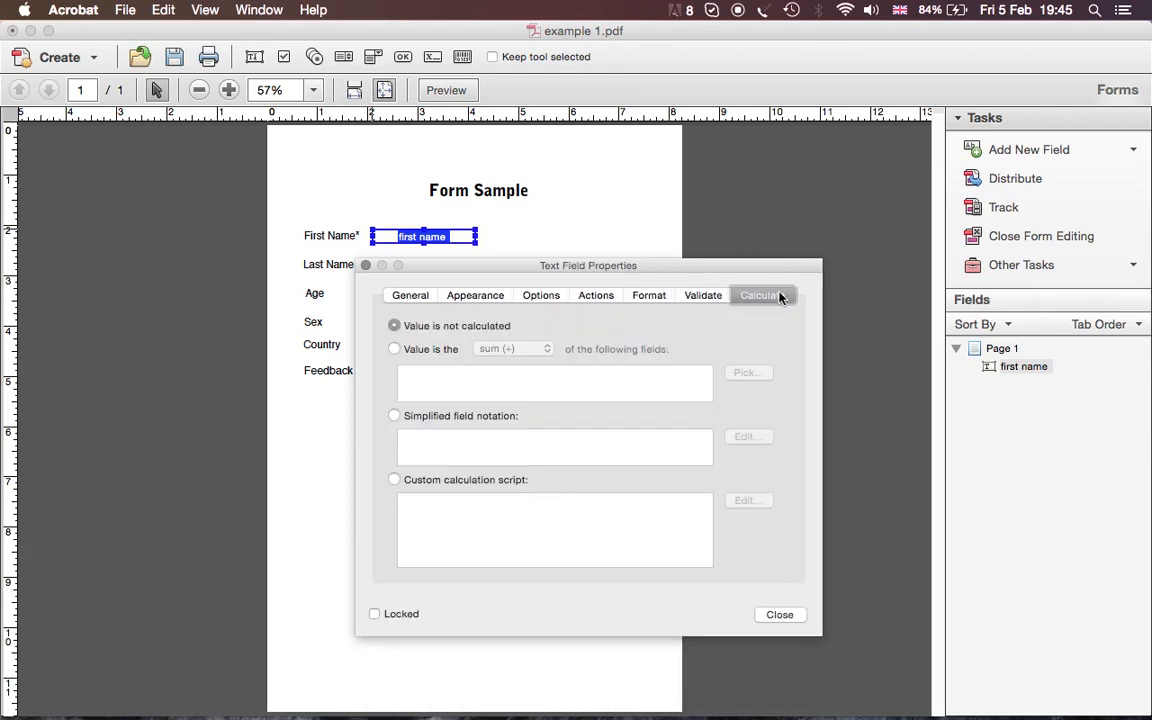
pyautogui.click(472, 296)
pyautogui.click(411, 296)
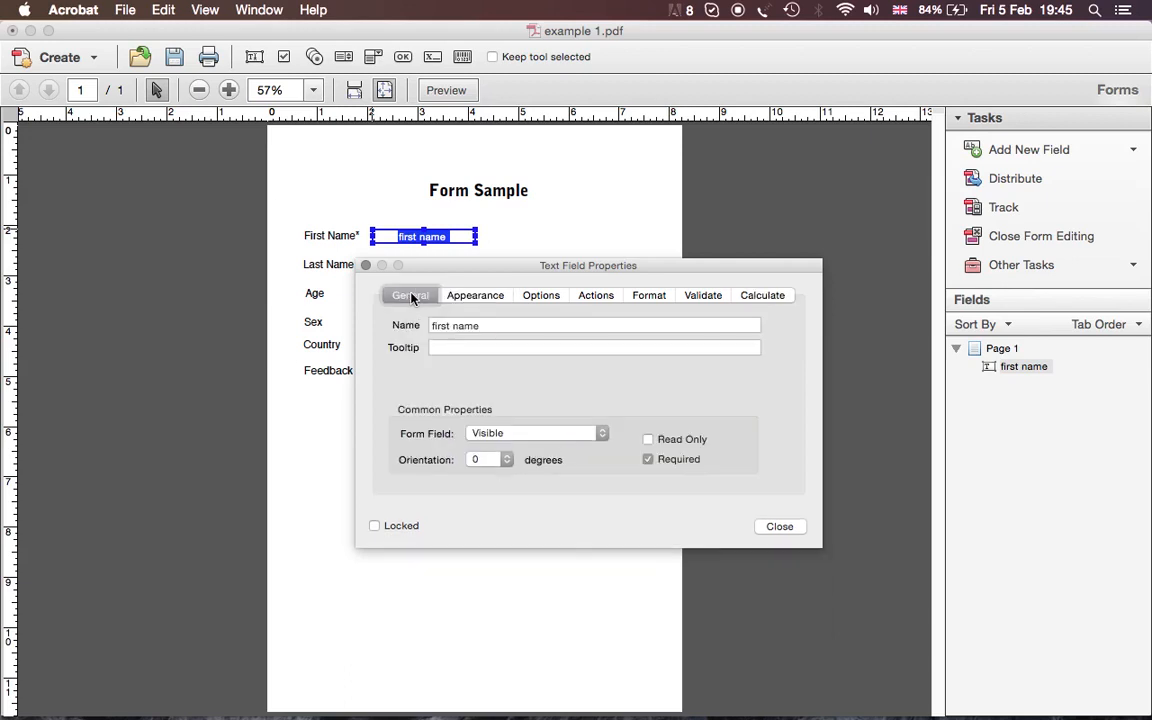
# - Set the first name field's text alignment to Right and close its properties
pyautogui.click(539, 296)
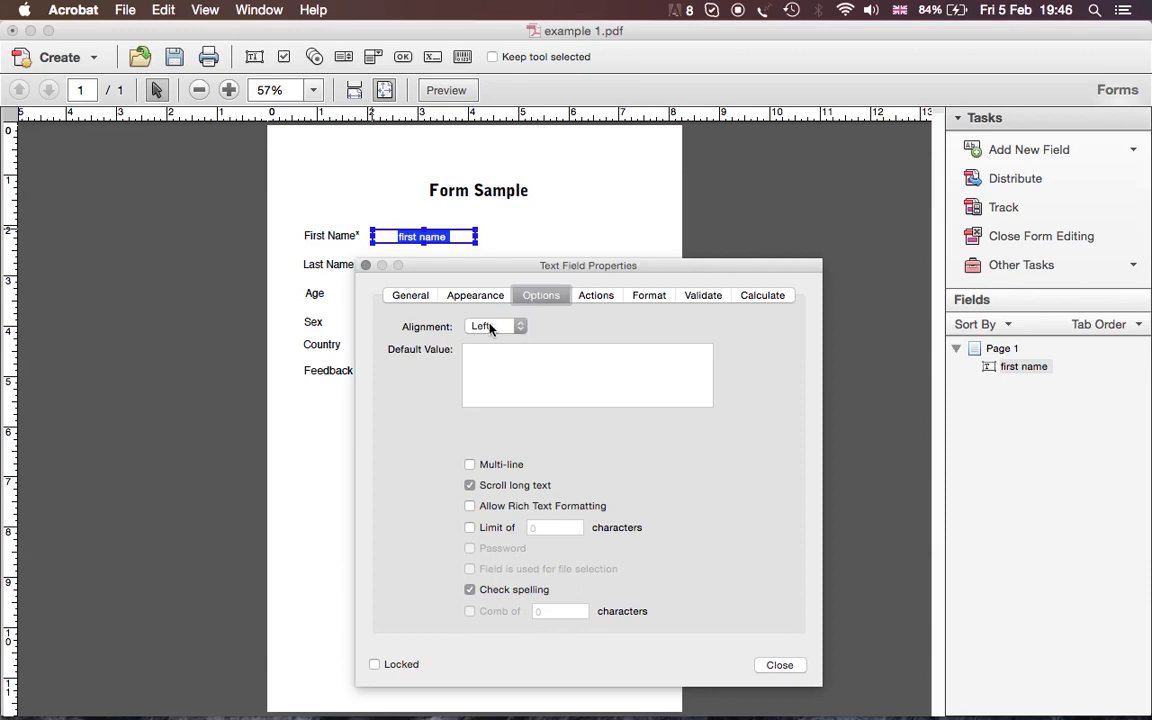
pyautogui.click(485, 330)
pyautogui.click(482, 327)
pyautogui.click(503, 328)
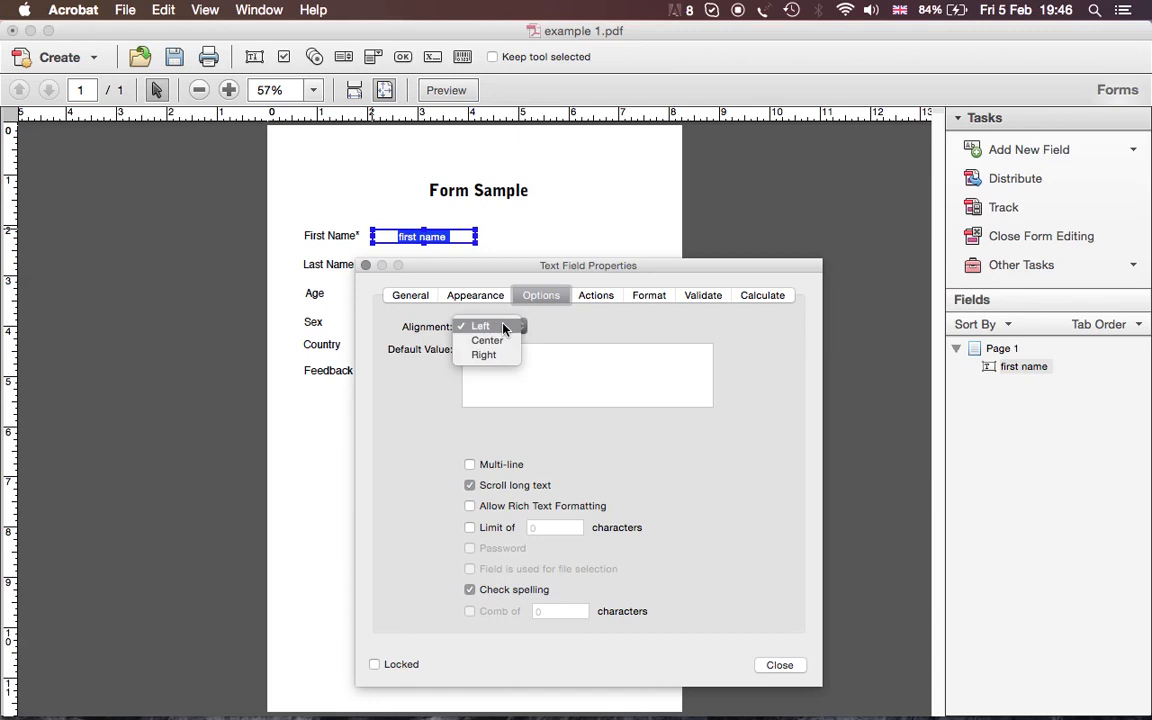
pyautogui.click(486, 355)
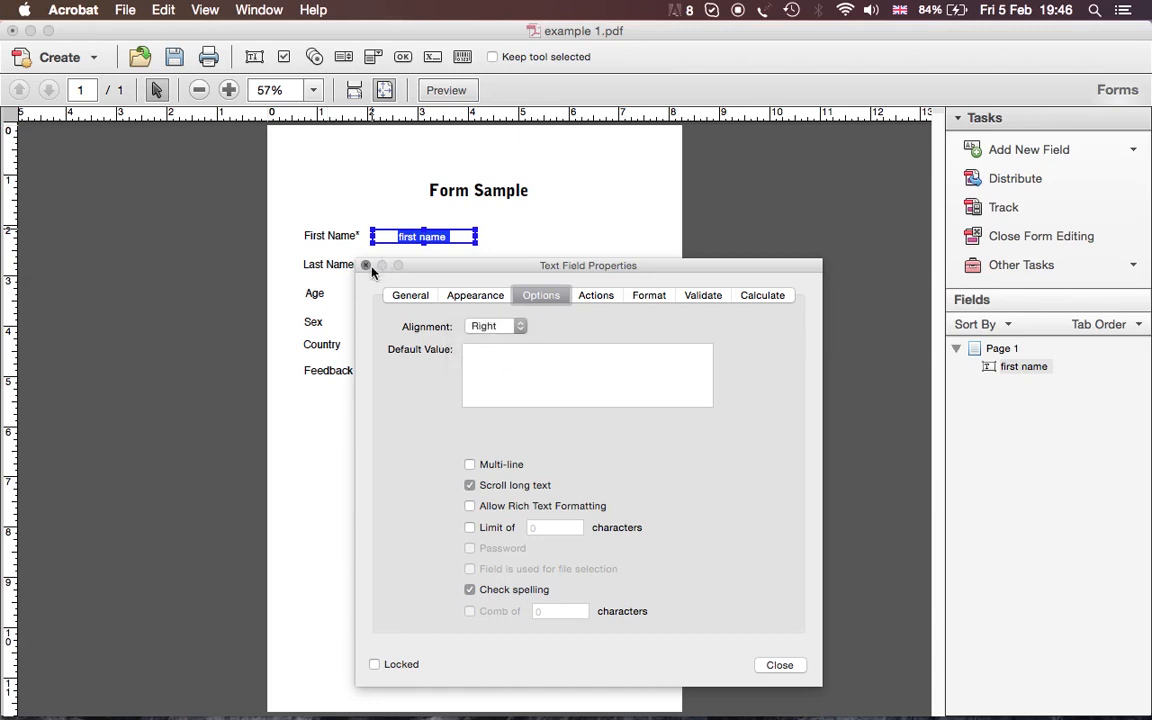
pyautogui.click(367, 266)
pyautogui.click(439, 303)
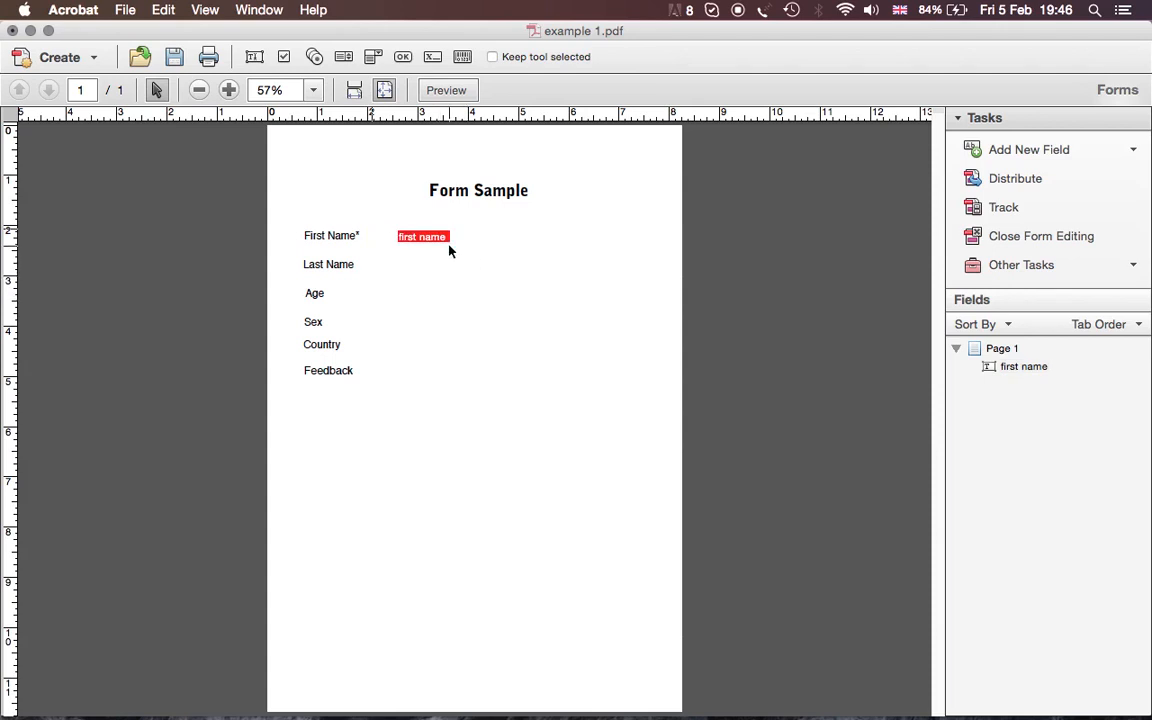
# - Nudge the first name field slightly upward to line up with the First Name* label
pyautogui.click(440, 238)
pyautogui.click(453, 270)
pyautogui.click(442, 236)
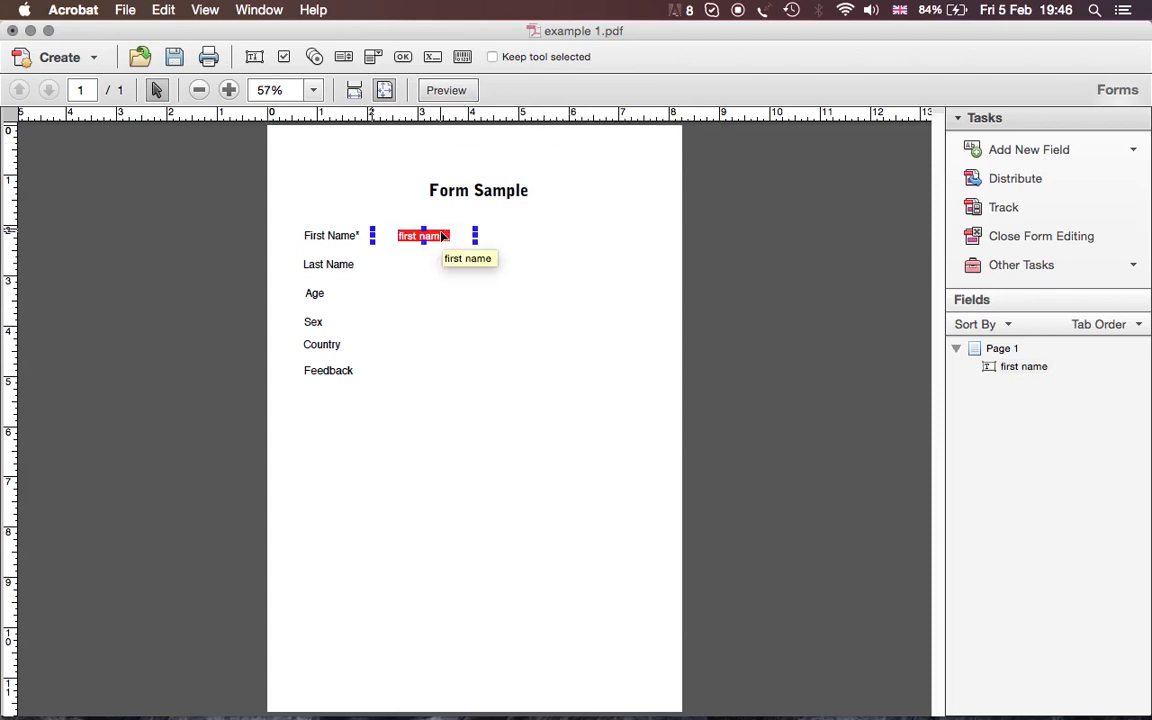
pyautogui.click(458, 276)
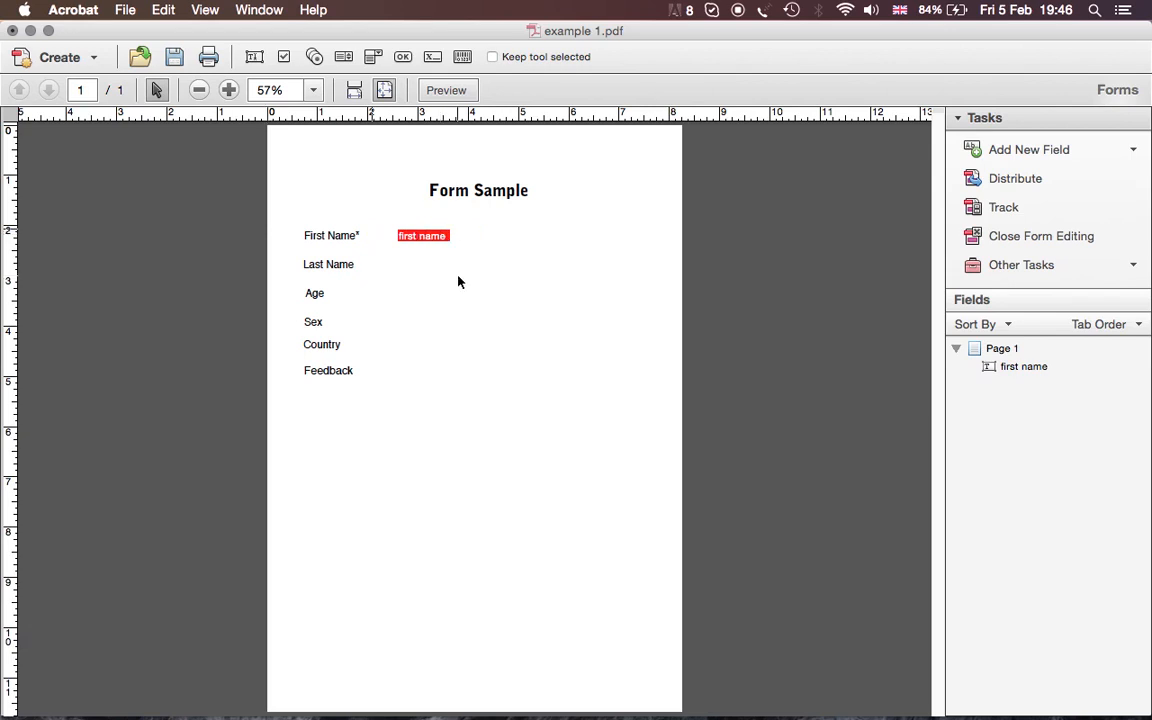
# - Add a required text field beside the Last Name label
pyautogui.click(975, 149)
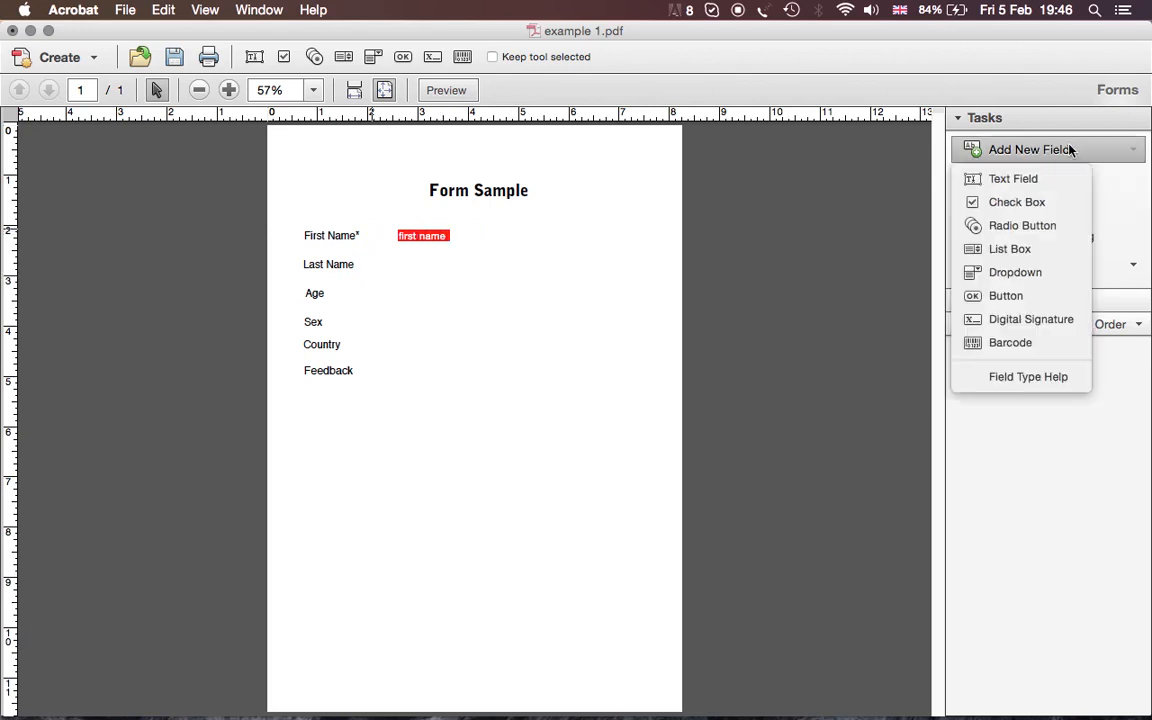
pyautogui.click(1015, 179)
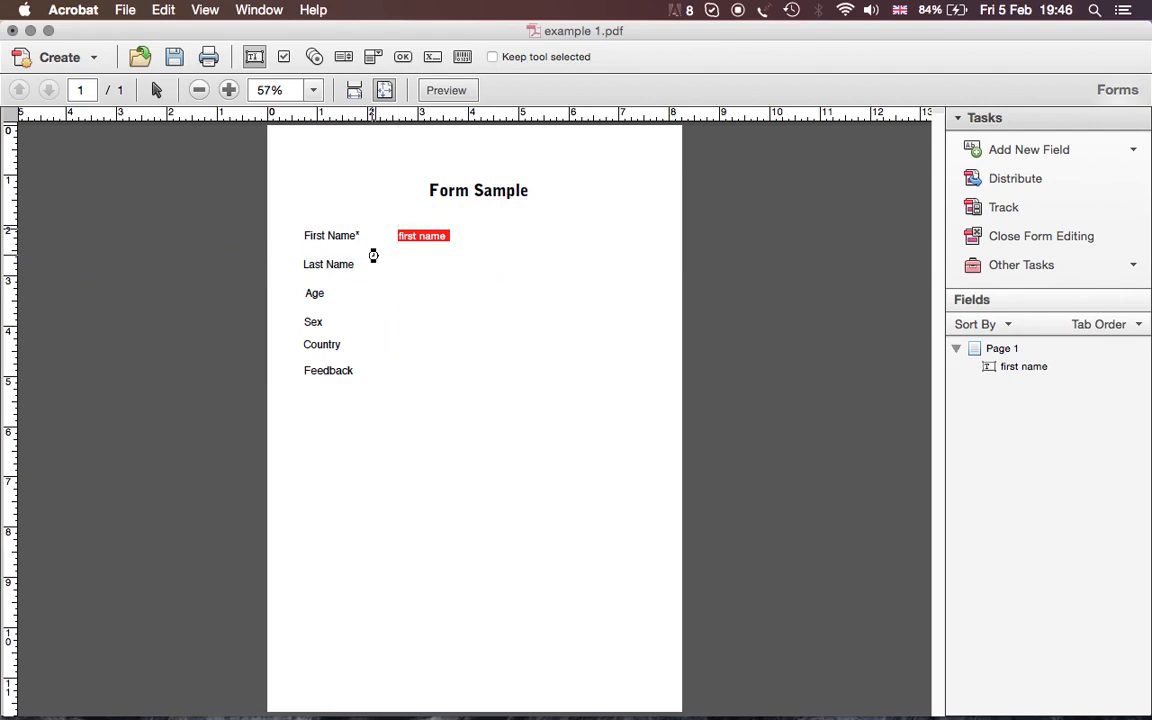
pyautogui.click(376, 258)
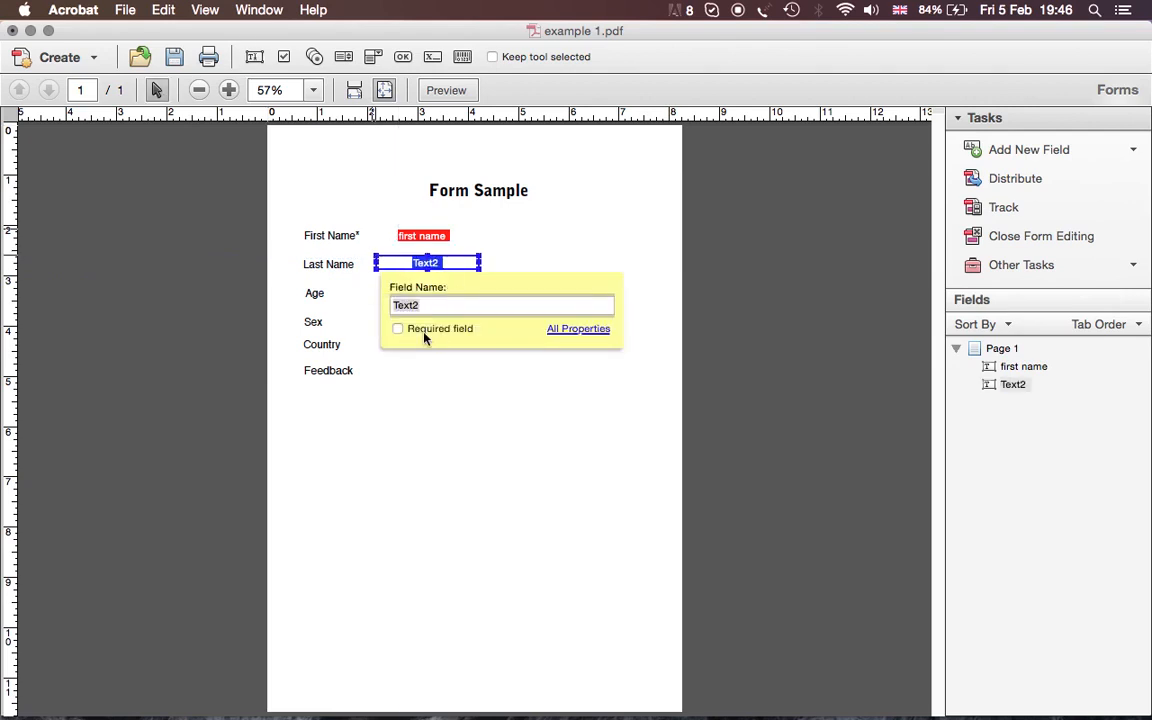
pyautogui.click(398, 330)
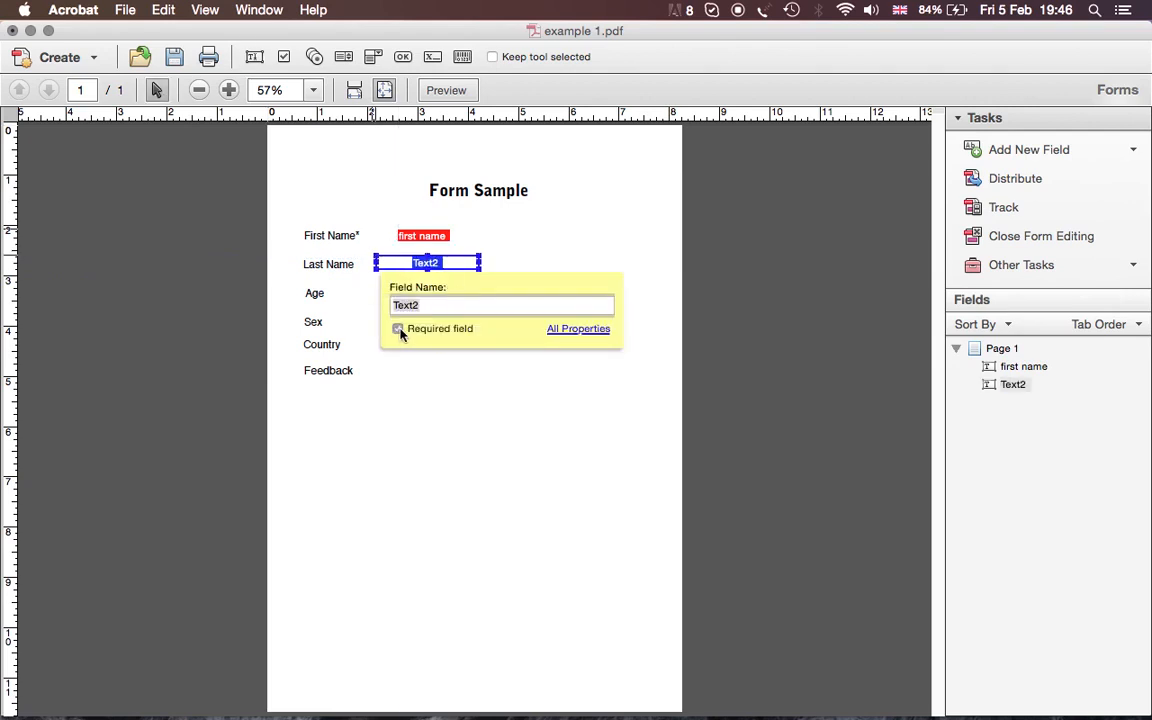
# - Name the new text field "last name" in its general properties, keep it required, and close the properties
pyautogui.doubleClick(427, 264)
pyautogui.click(518, 320)
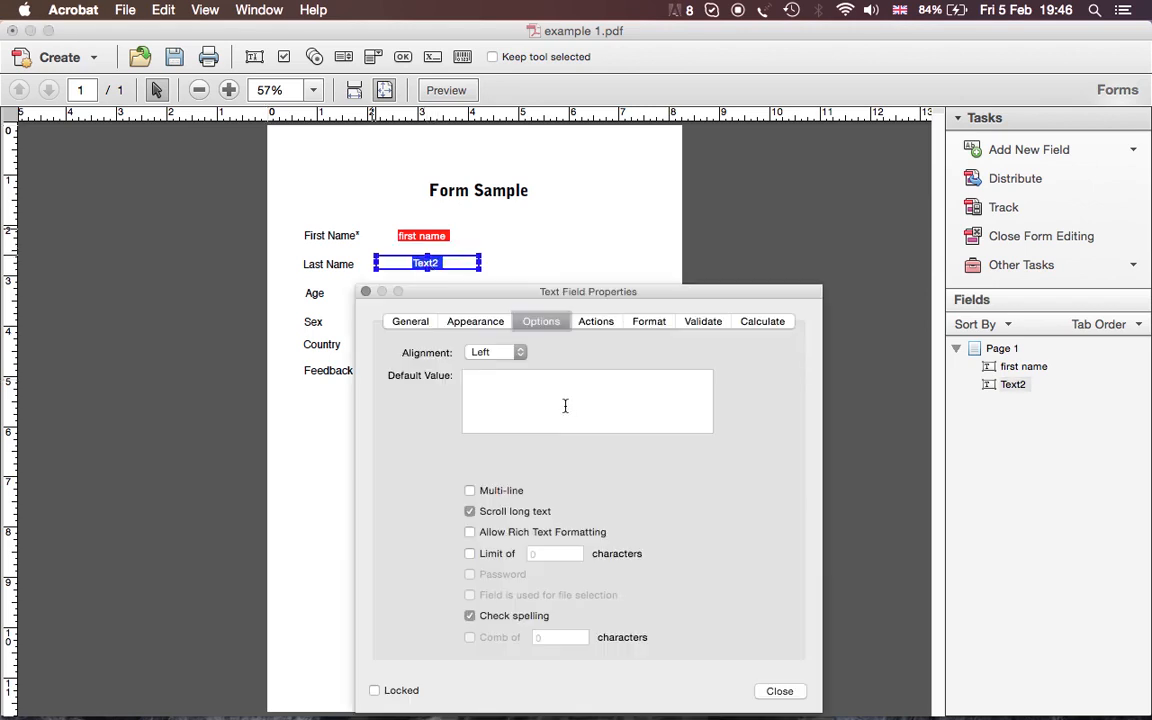
pyautogui.click(465, 320)
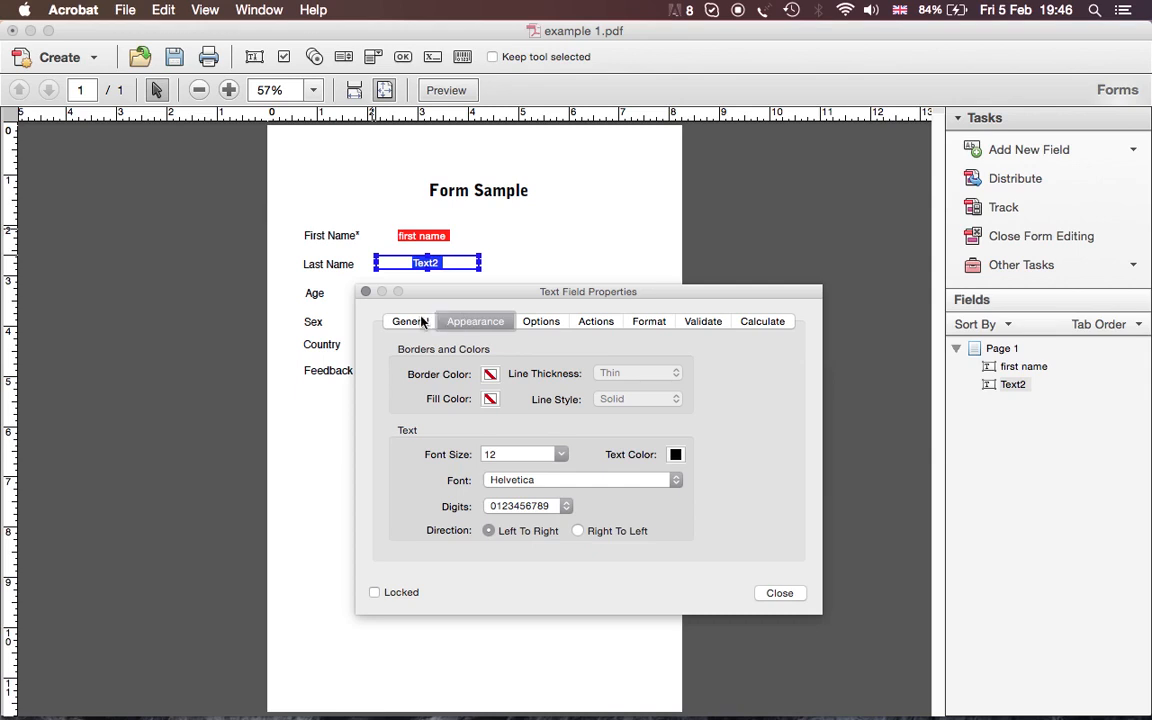
pyautogui.click(410, 321)
pyautogui.click(466, 351)
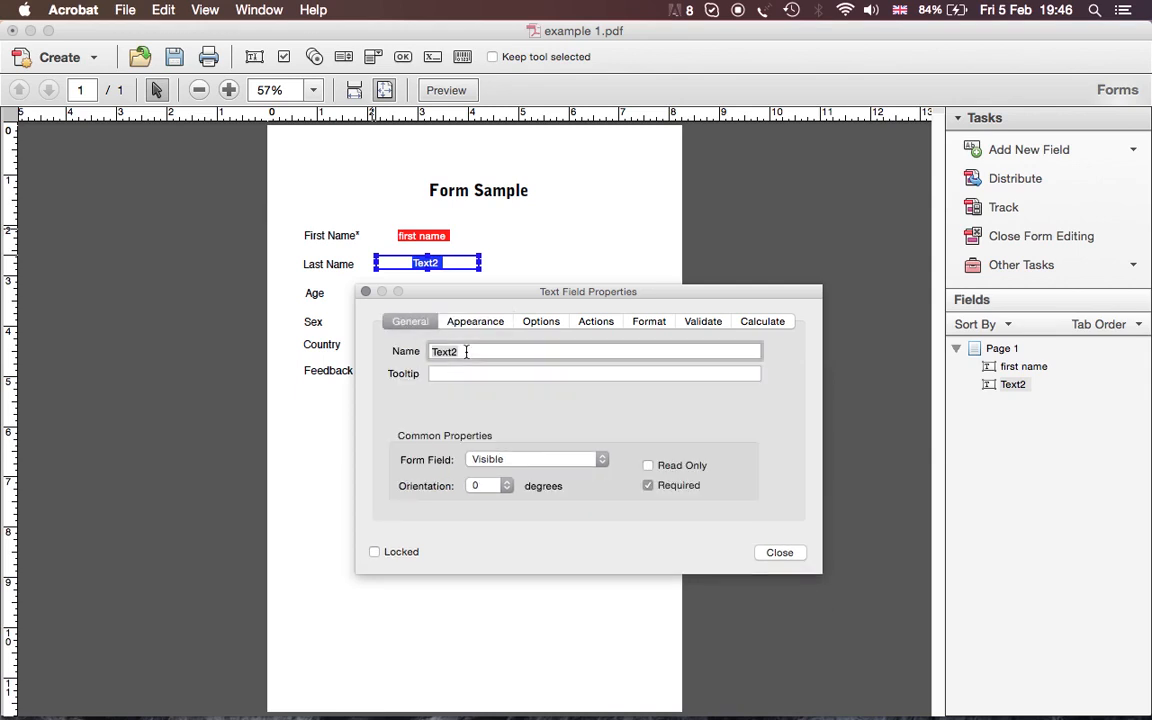
pyautogui.write('last name')
pyautogui.click(648, 487)
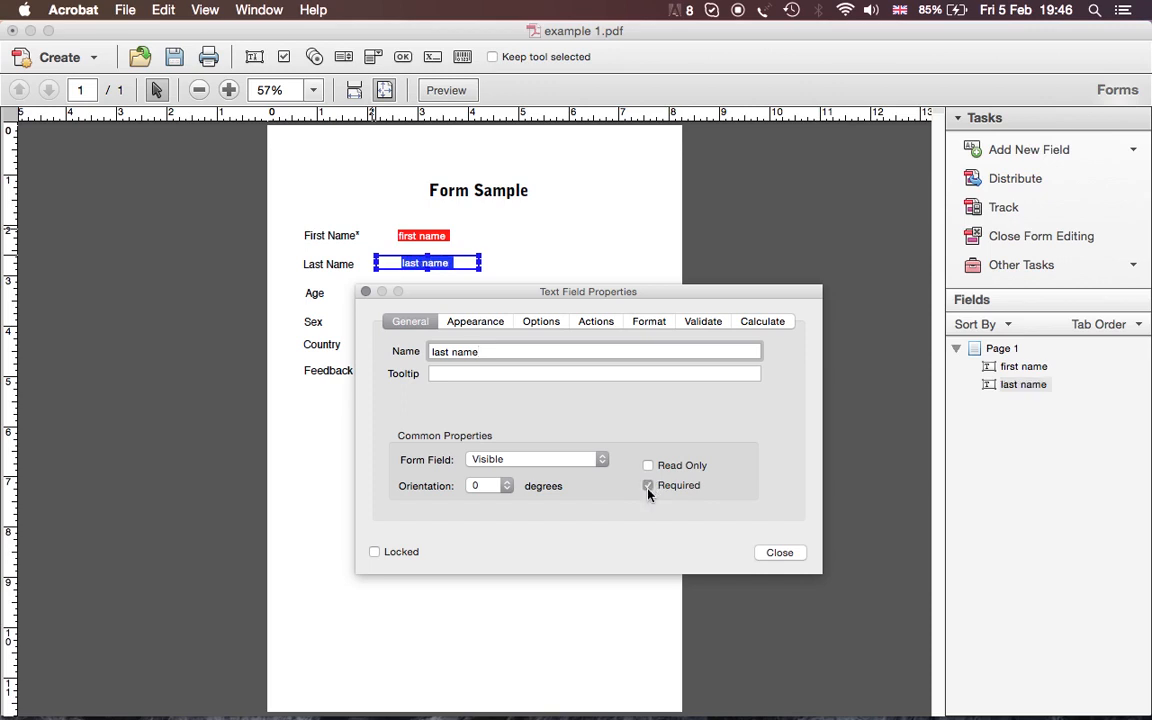
pyautogui.click(781, 555)
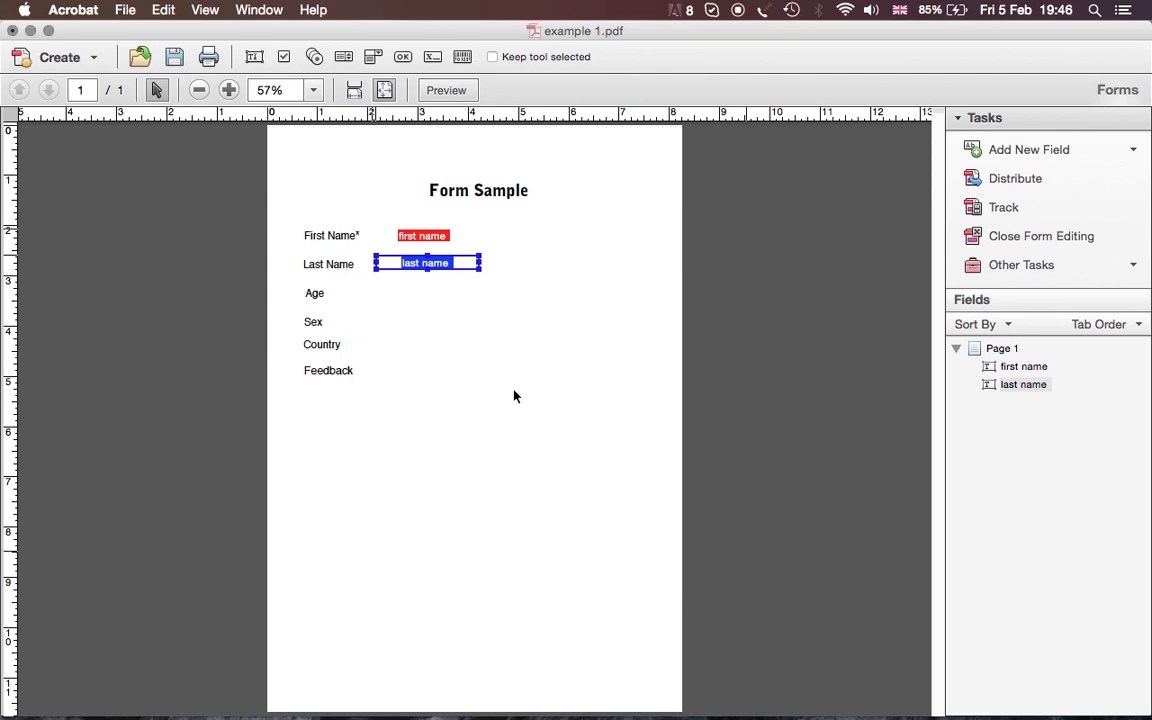
pyautogui.click(421, 291)
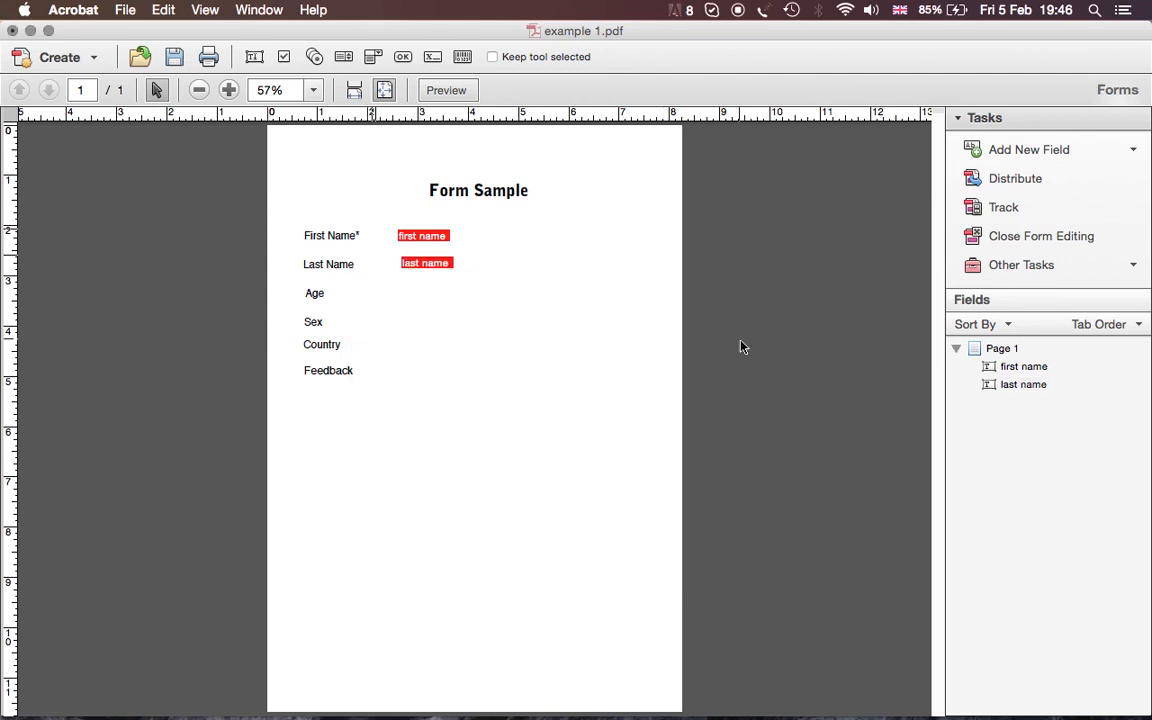
# - Add a list box named "age" beside the Age label
pyautogui.click(1113, 157)
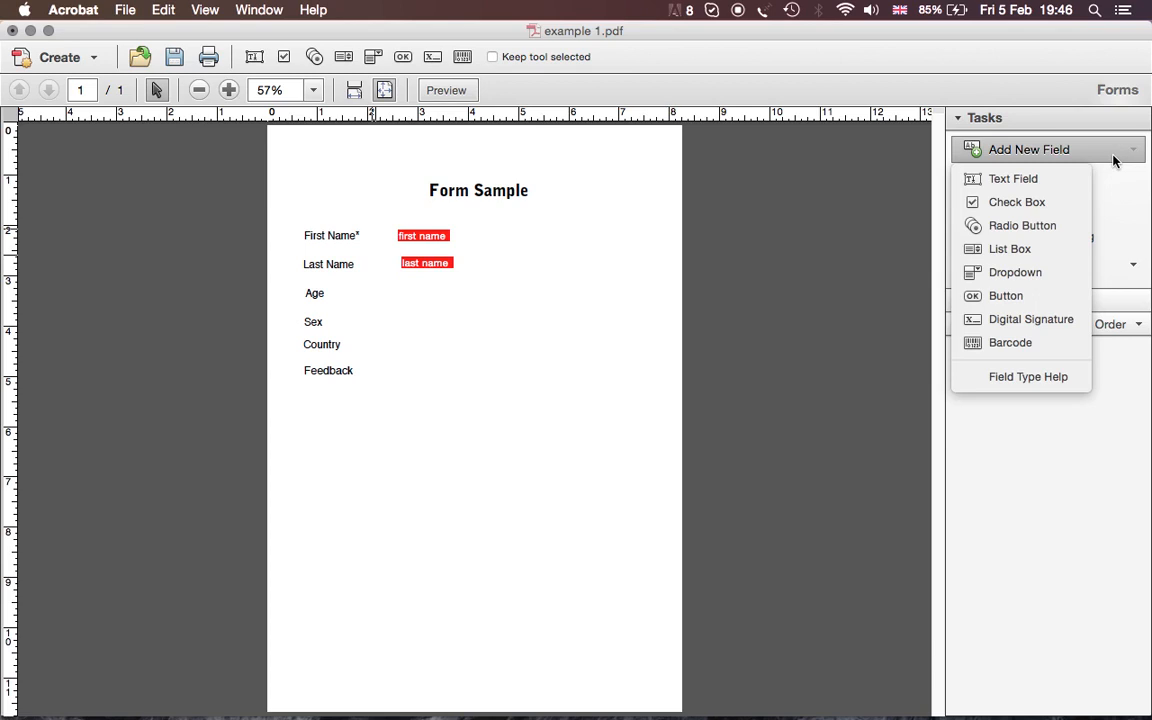
pyautogui.click(1008, 250)
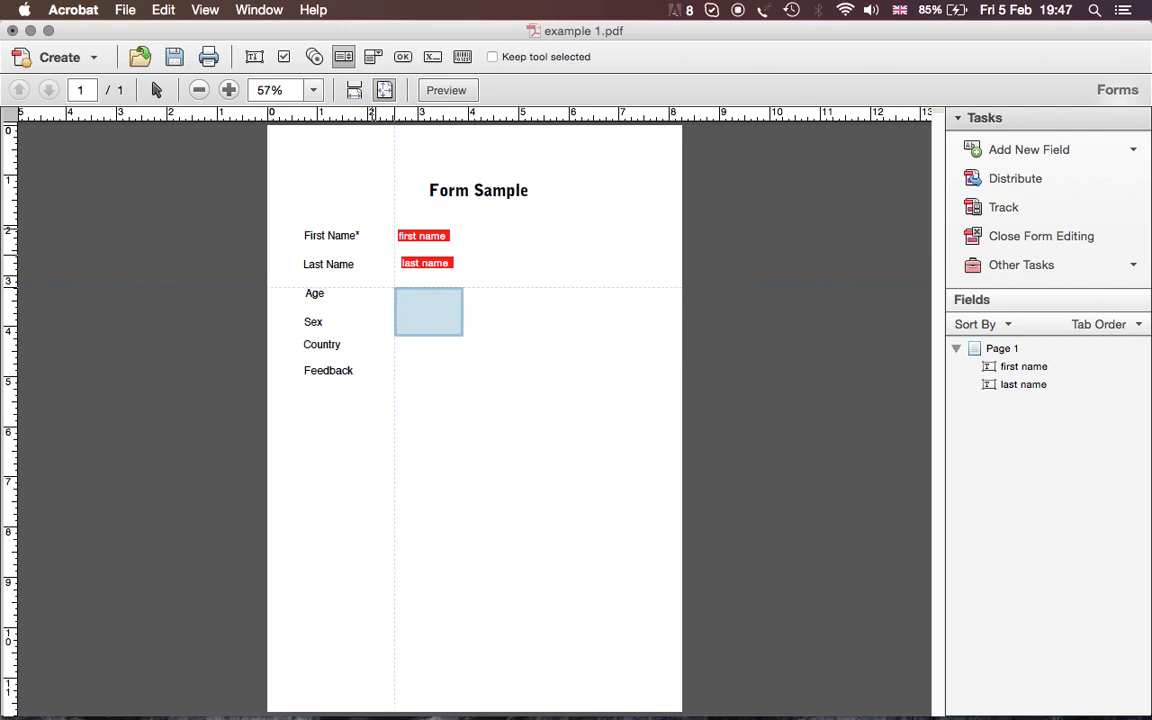
pyautogui.click(393, 287)
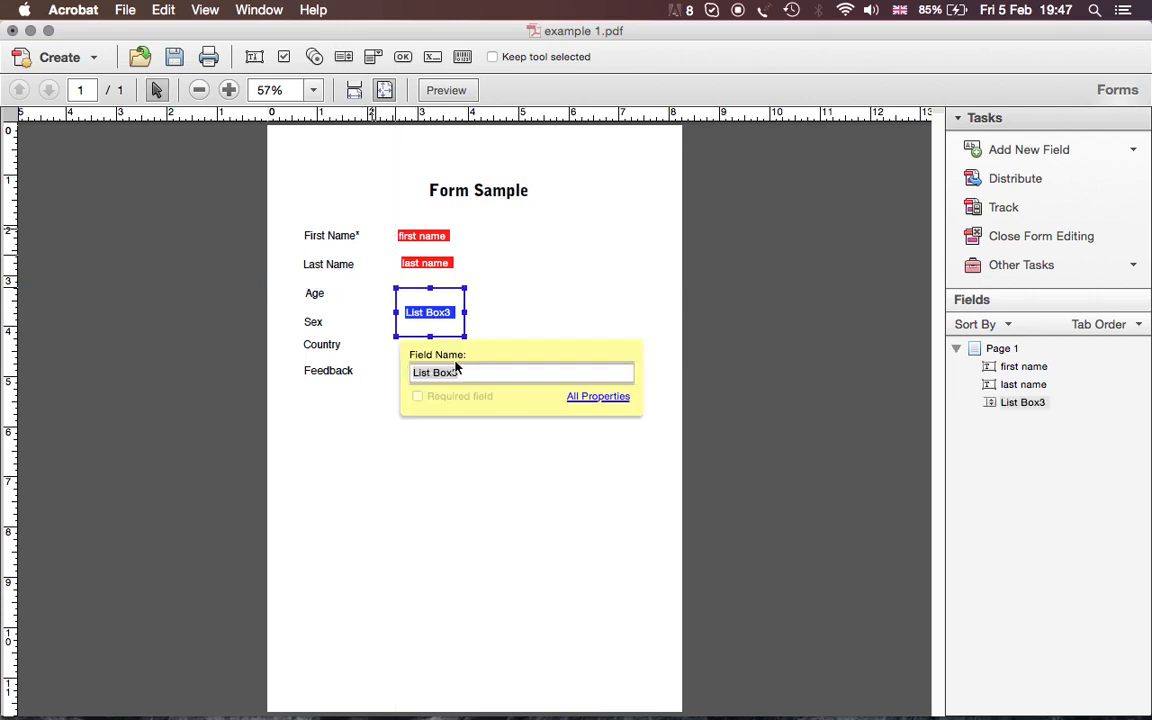
pyautogui.write('age')
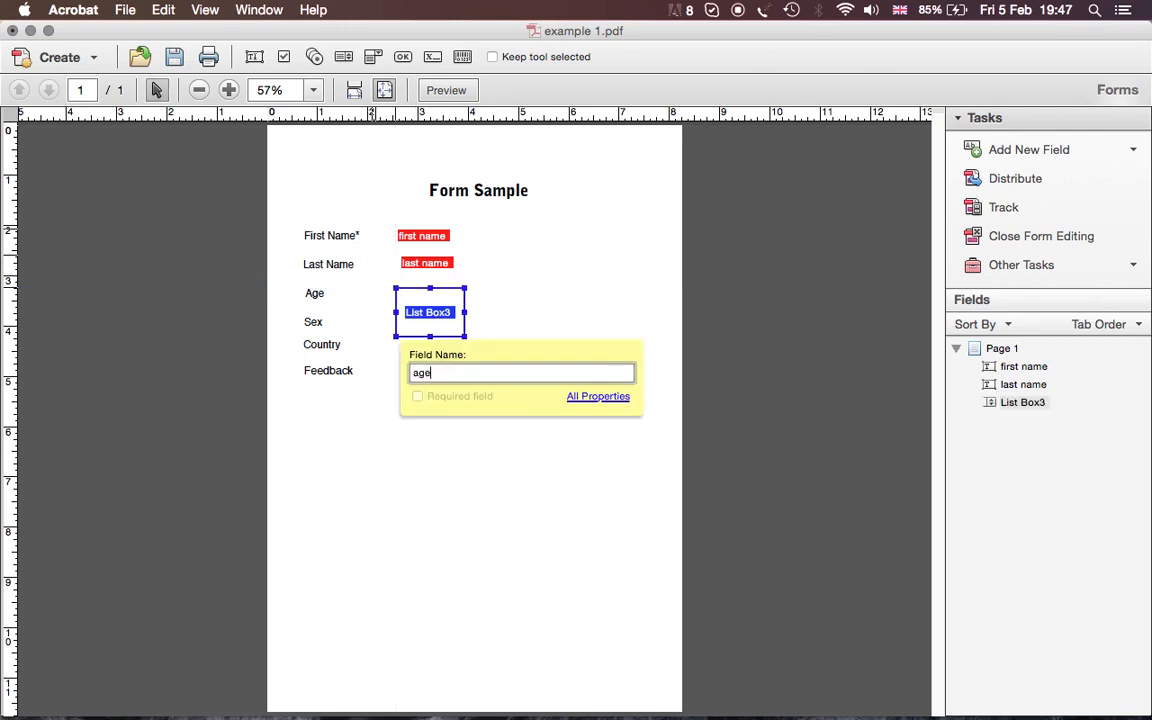
pyautogui.click(530, 471)
# - Open the age list box's options and add the items 28 and 29
pyautogui.click(424, 316)
pyautogui.doubleClick(424, 318)
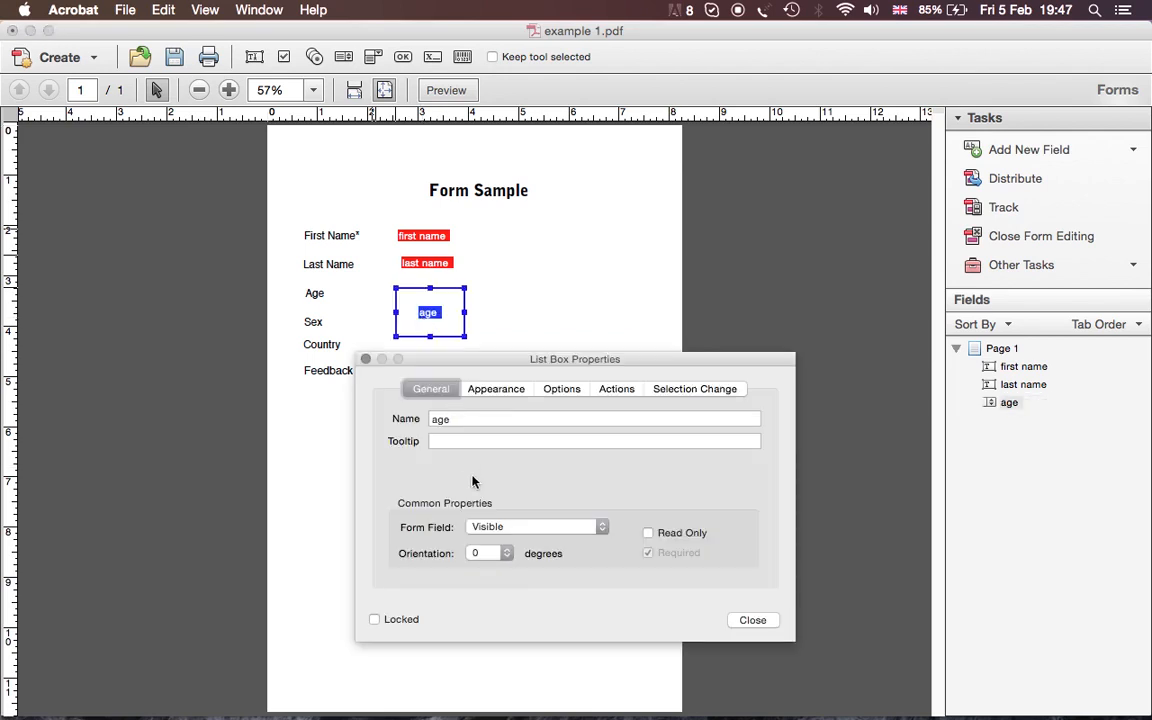
pyautogui.click(490, 390)
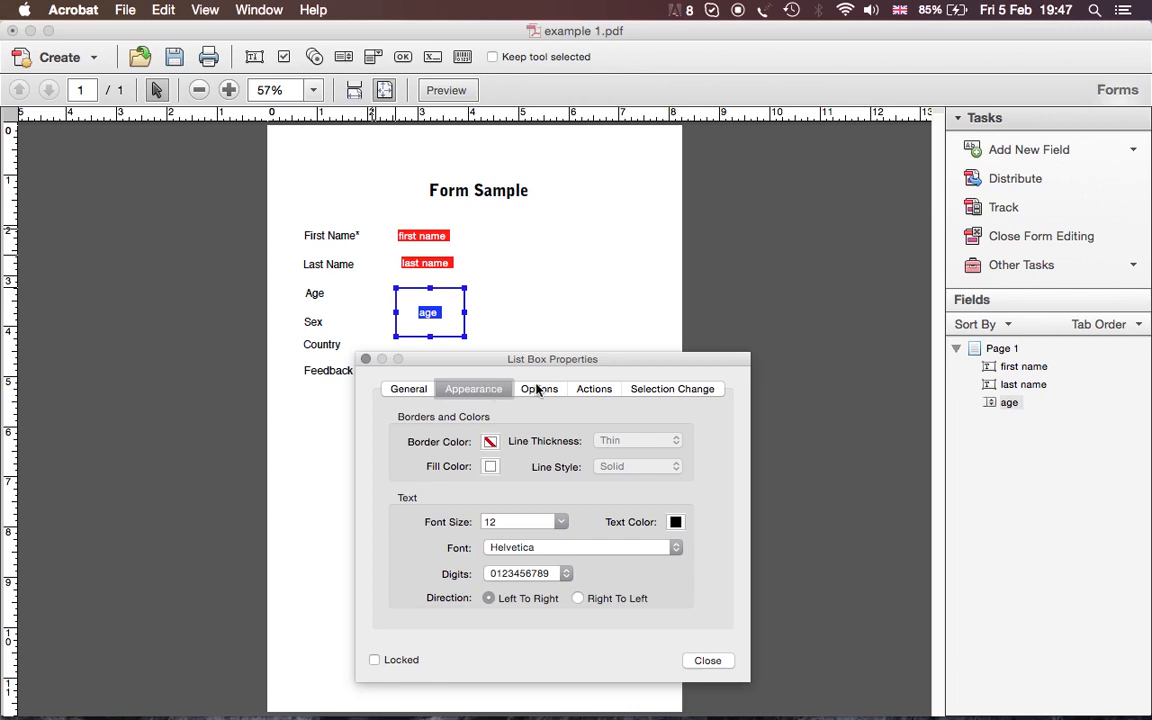
pyautogui.click(537, 389)
pyautogui.click(529, 418)
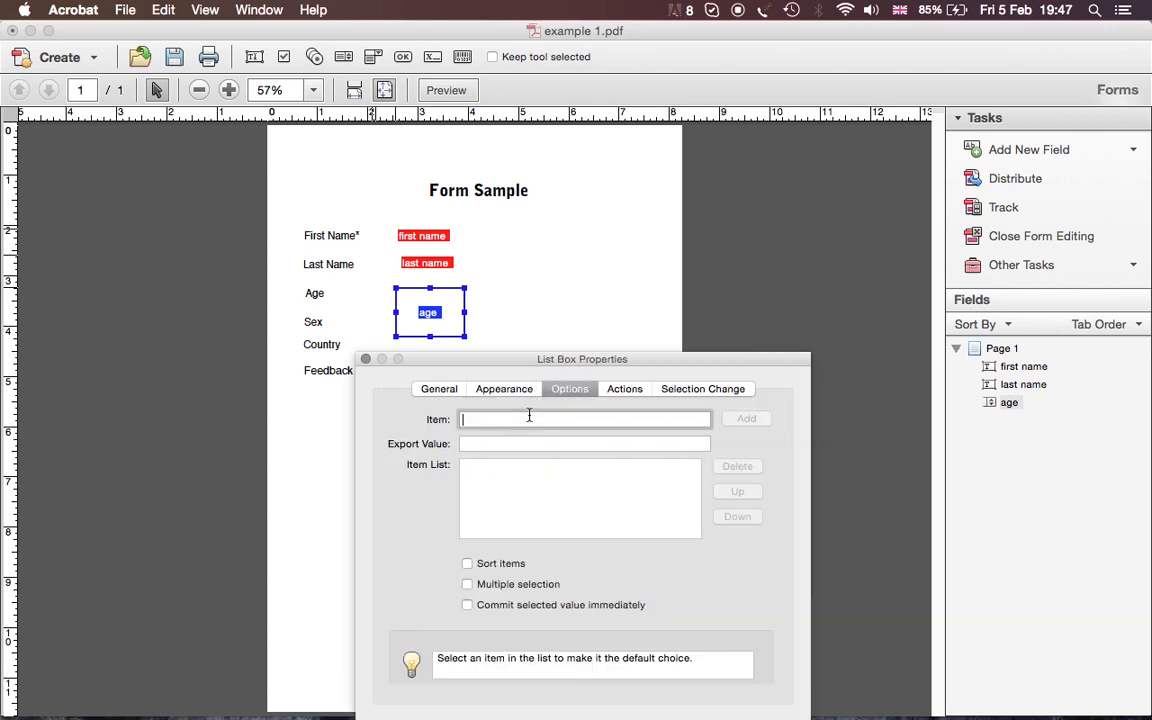
pyautogui.write('29')
pyautogui.click(740, 420)
pyautogui.write('28')
pyautogui.press('BackSpace')
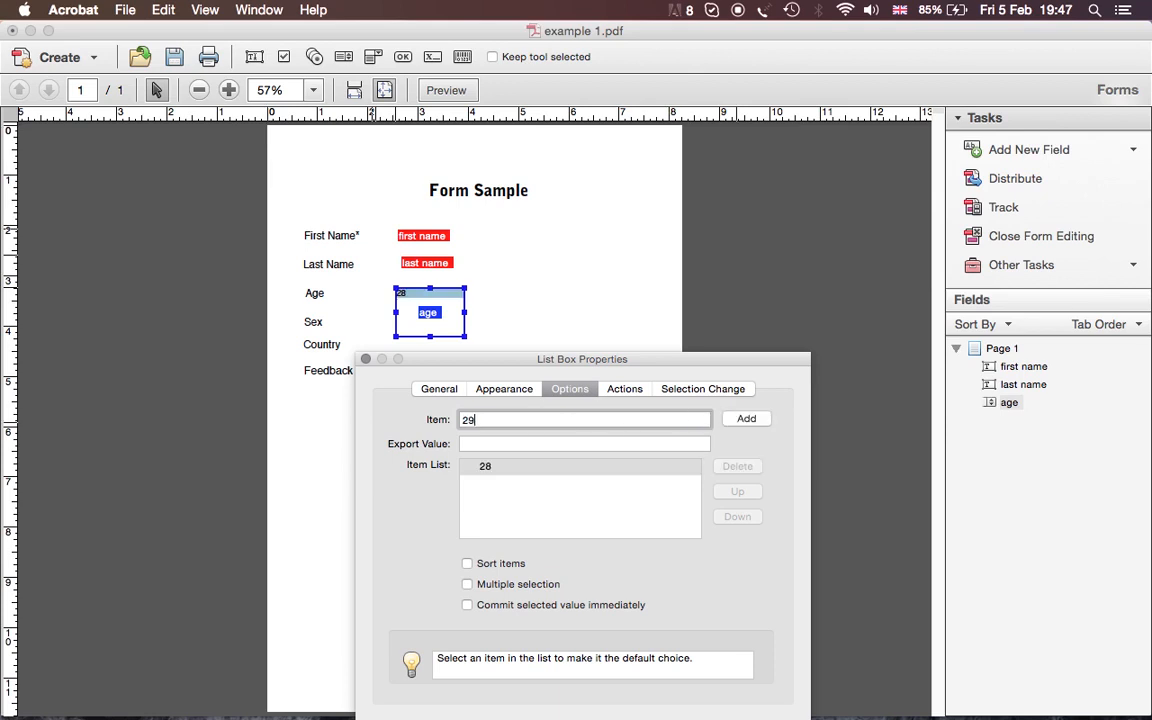
pyautogui.click(740, 424)
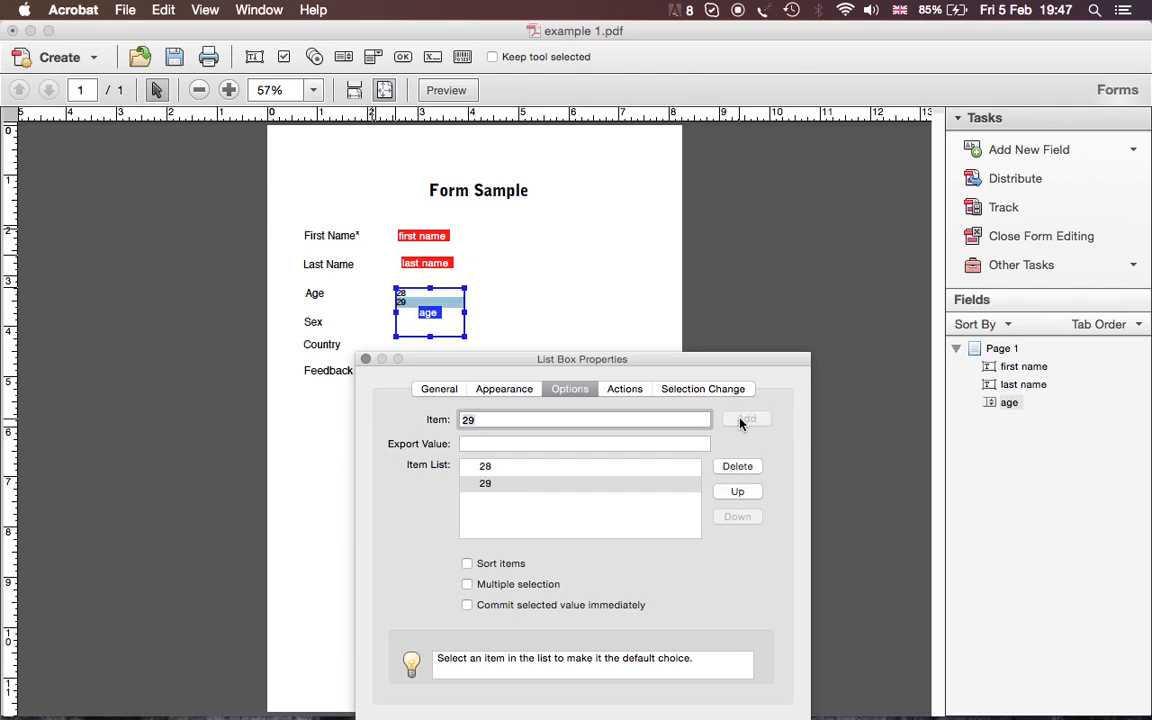
# - Add the items 30, 31 and 32 to the age list box
pyautogui.write('30')
pyautogui.click(750, 420)
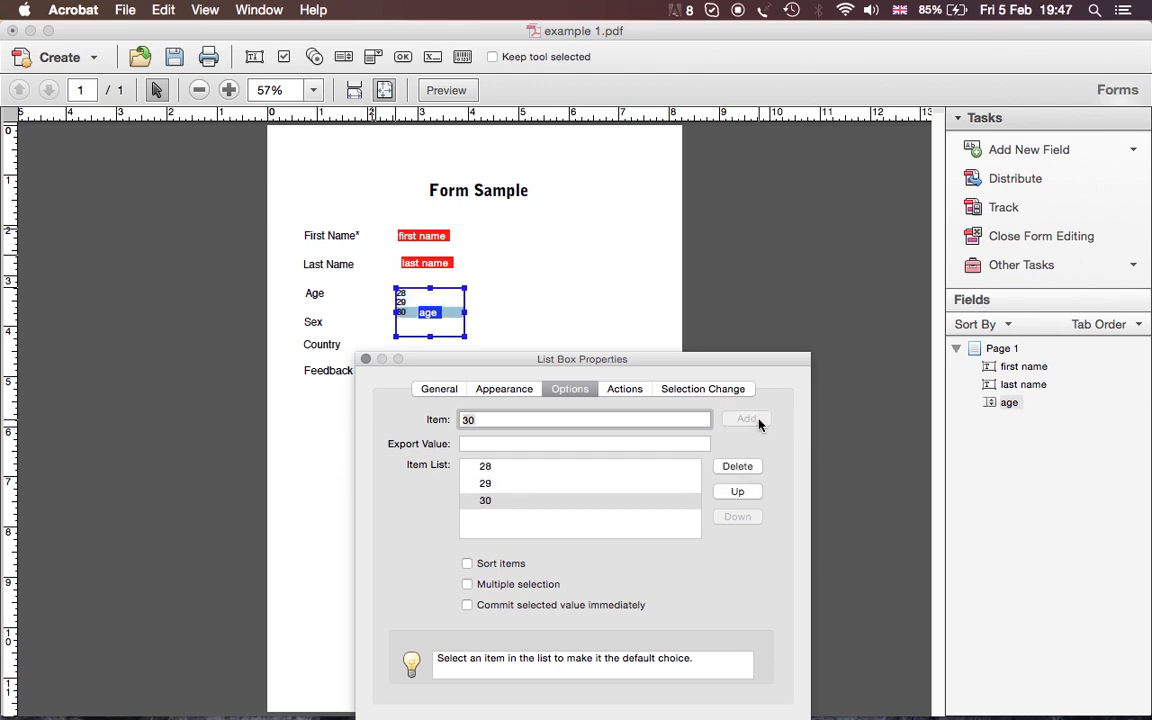
pyautogui.press('BackSpace')
pyautogui.write('1')
pyautogui.click(758, 424)
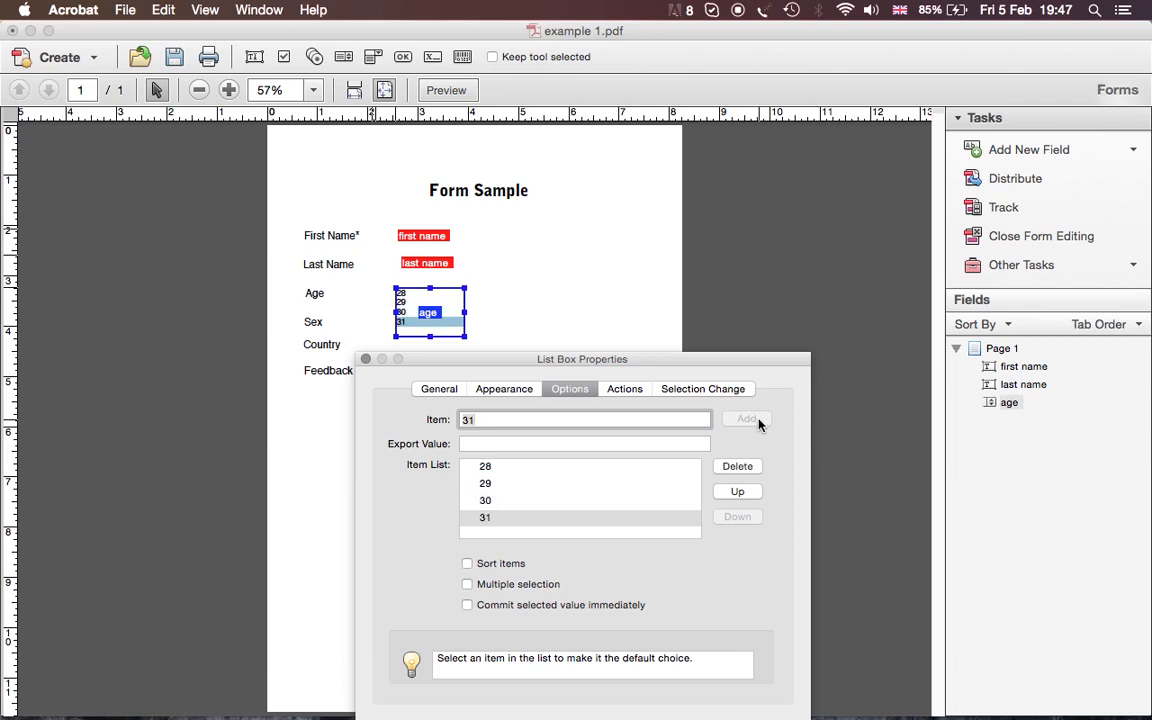
pyautogui.press('BackSpace')
pyautogui.write('2')
pyautogui.click(758, 420)
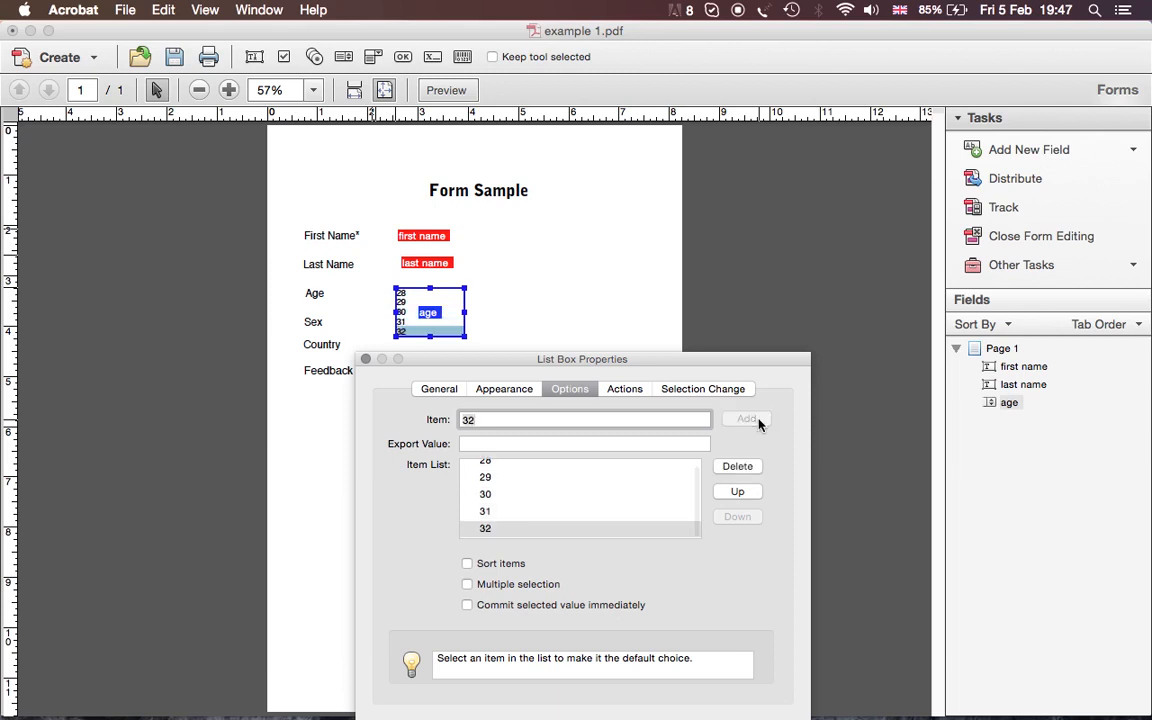
# - Make 28 the default choice in the age list box
pyautogui.click(563, 500)
pyautogui.scroll(1, 562, 501)
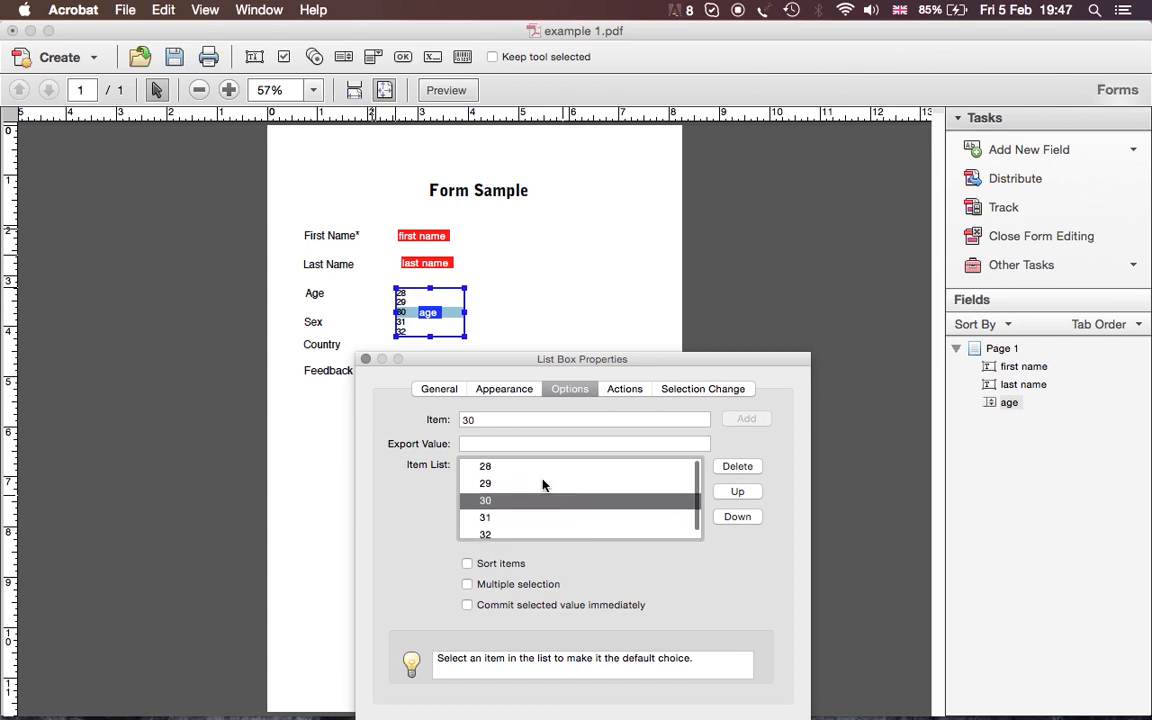
pyautogui.click(538, 468)
# - Try a "choose age" item at the top of the age list and delete it again
pyautogui.click(523, 421)
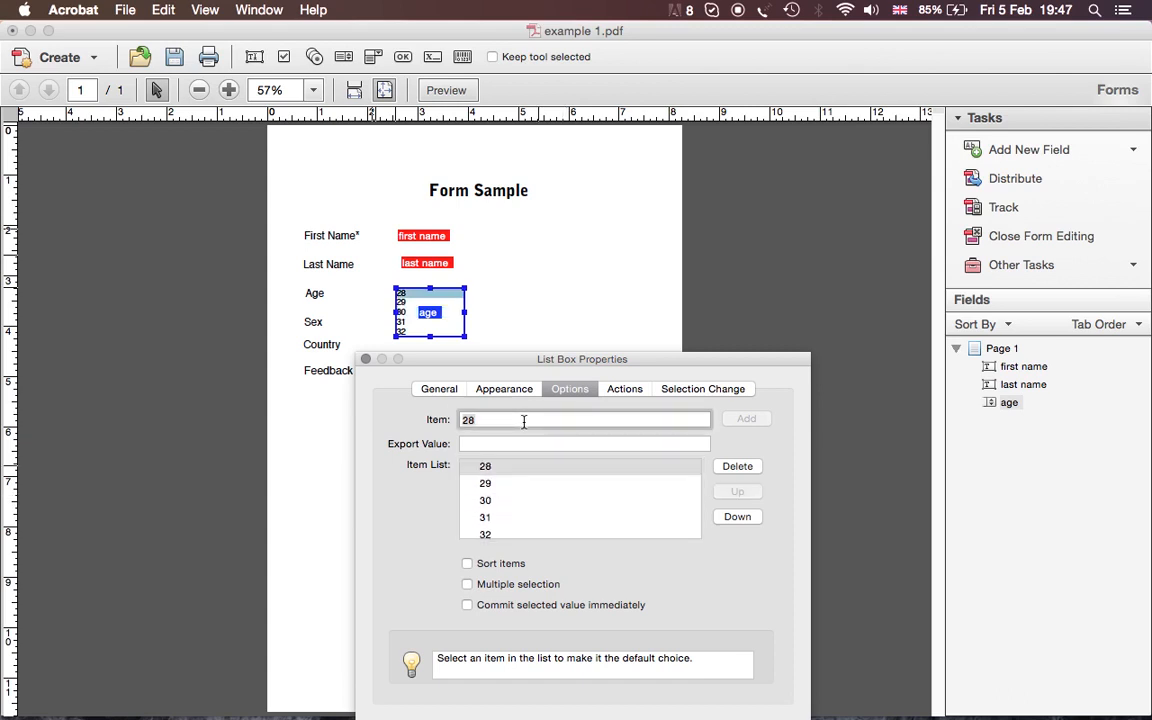
pyautogui.press('BackSpace')
pyautogui.press('BackSpace')
pyautogui.write('choose age')
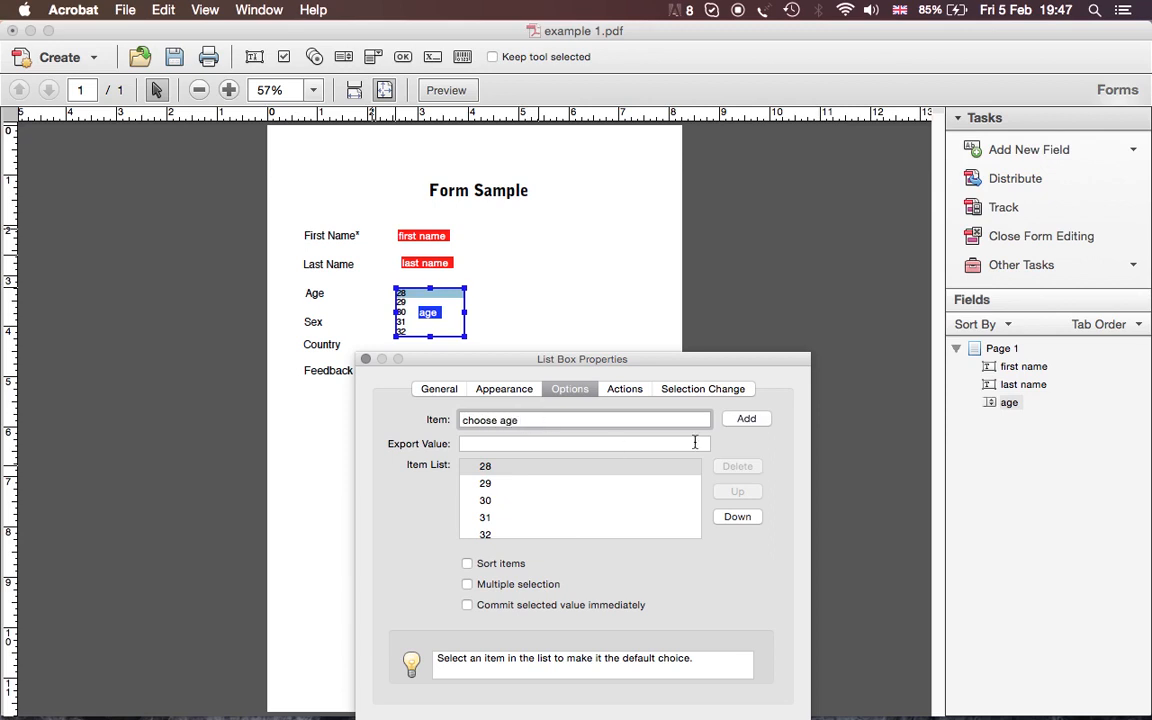
pyautogui.click(746, 418)
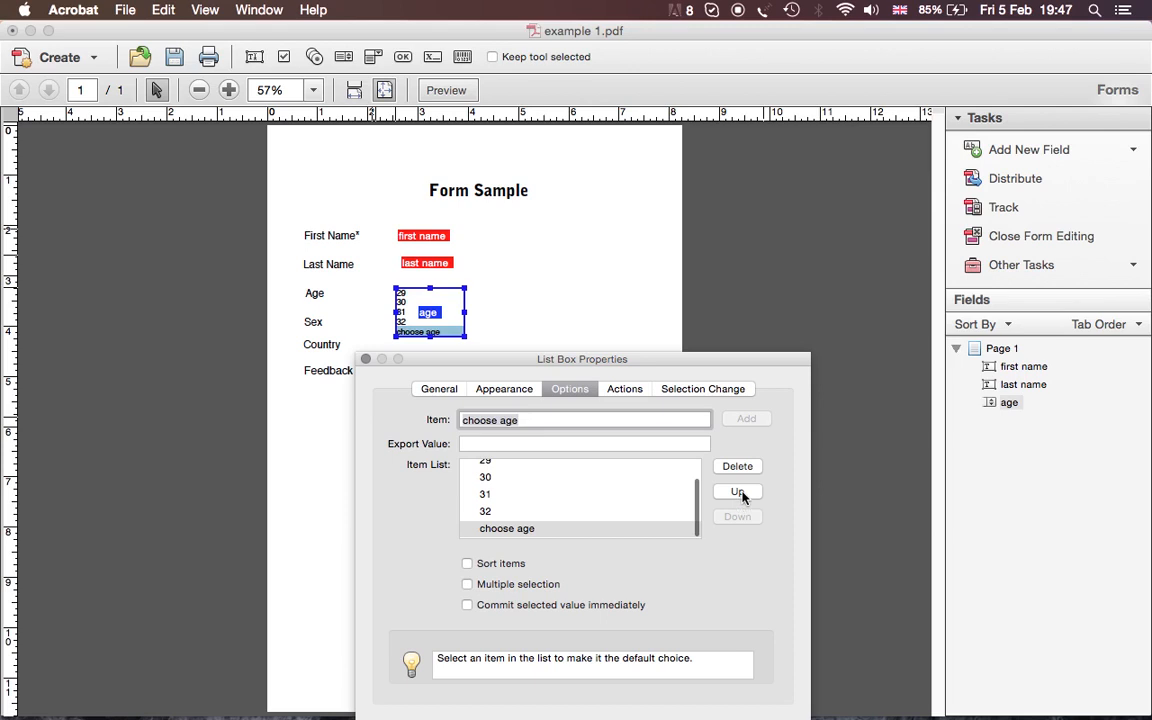
pyautogui.click(738, 492)
pyautogui.click(738, 492)
pyautogui.click(738, 492)
pyautogui.click(738, 492)
pyautogui.click(738, 492)
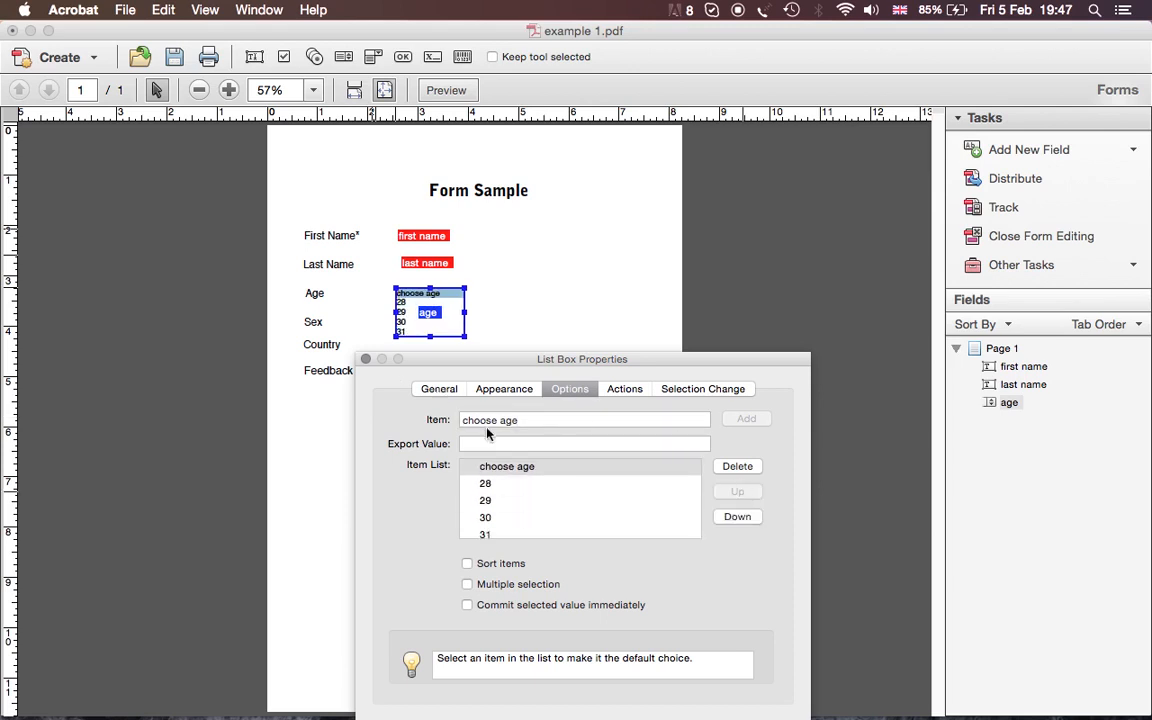
pyautogui.click(736, 467)
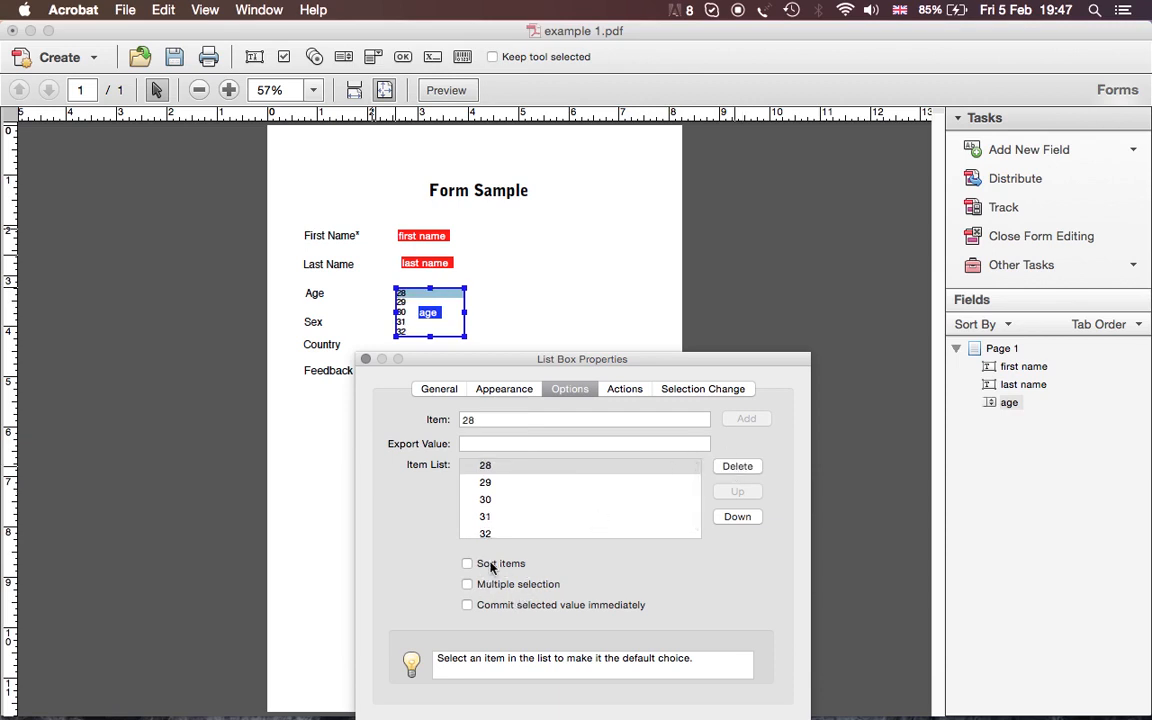
# - Close the age list box's properties and shrink the box to one line high beside the Age label
pyautogui.click(416, 389)
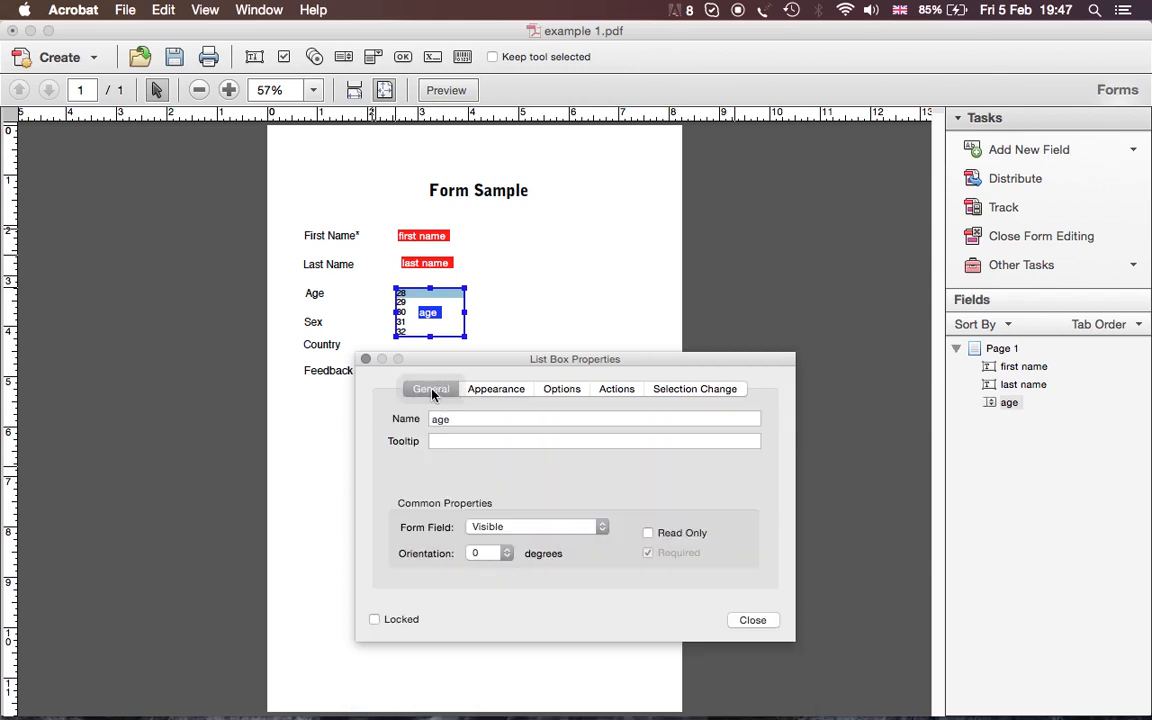
pyautogui.click(745, 624)
pyautogui.click(478, 365)
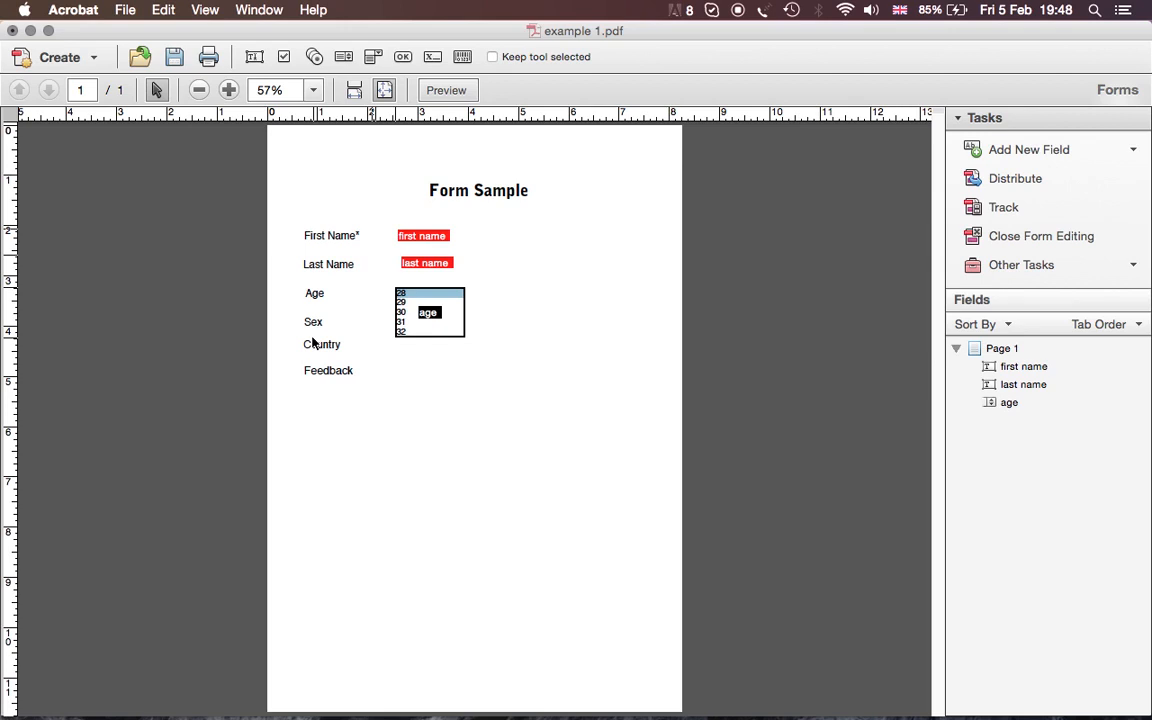
pyautogui.click(407, 306)
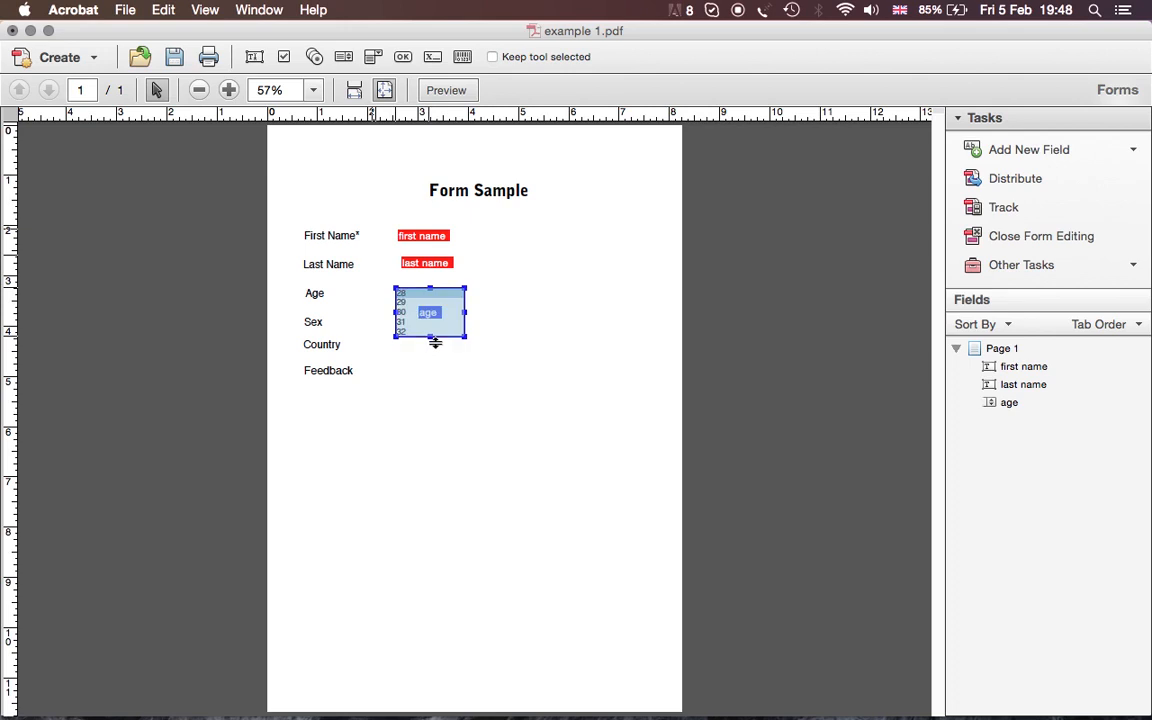
pyautogui.moveTo(430, 337); pyautogui.dragTo(430, 302)
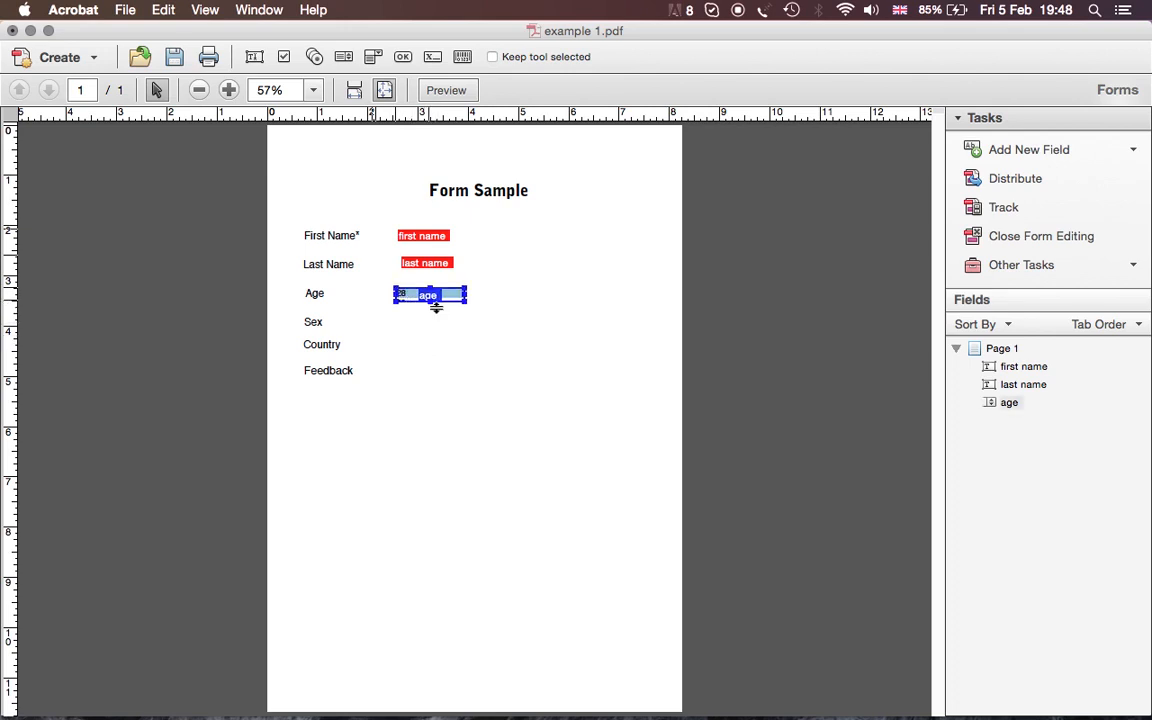
pyautogui.click(432, 313)
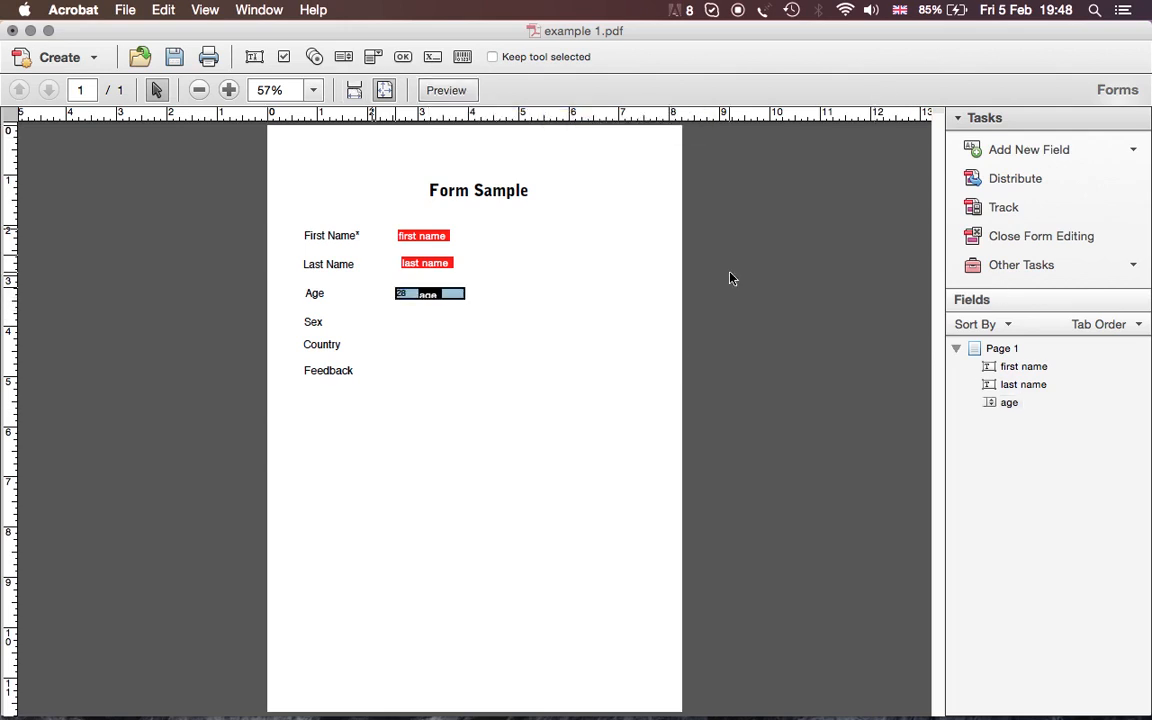
# - Place a radio button just beside the Sex label, keeping the suggested group name
pyautogui.click(1045, 155)
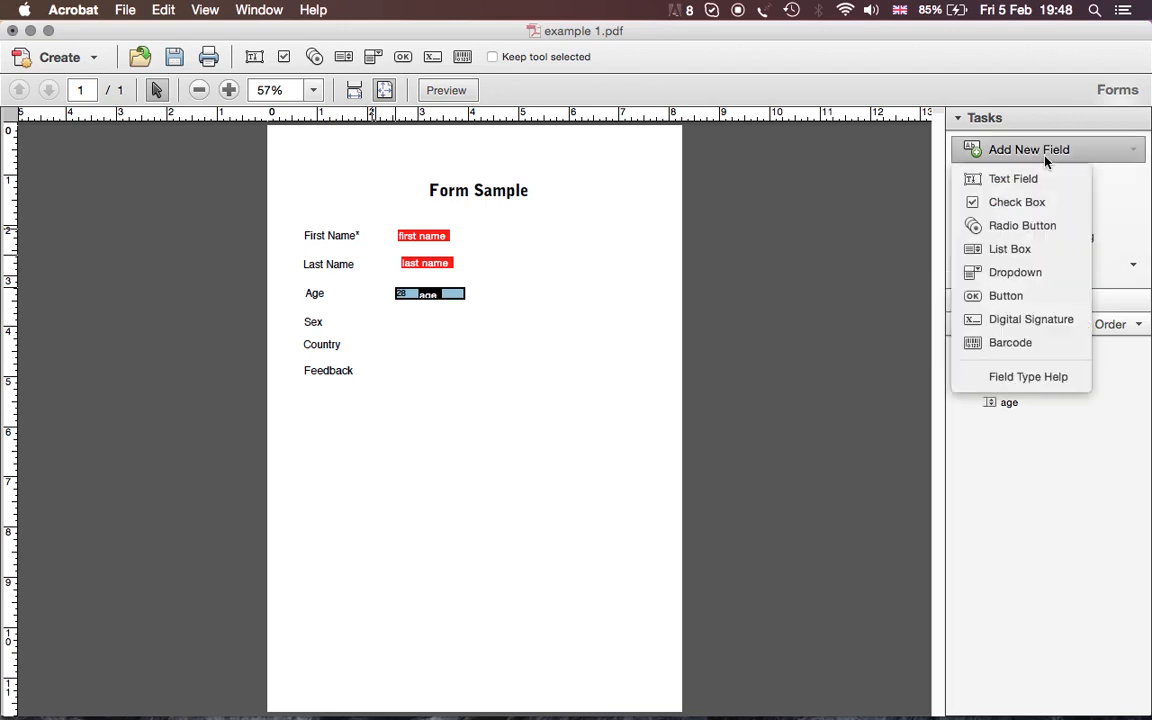
pyautogui.click(1045, 227)
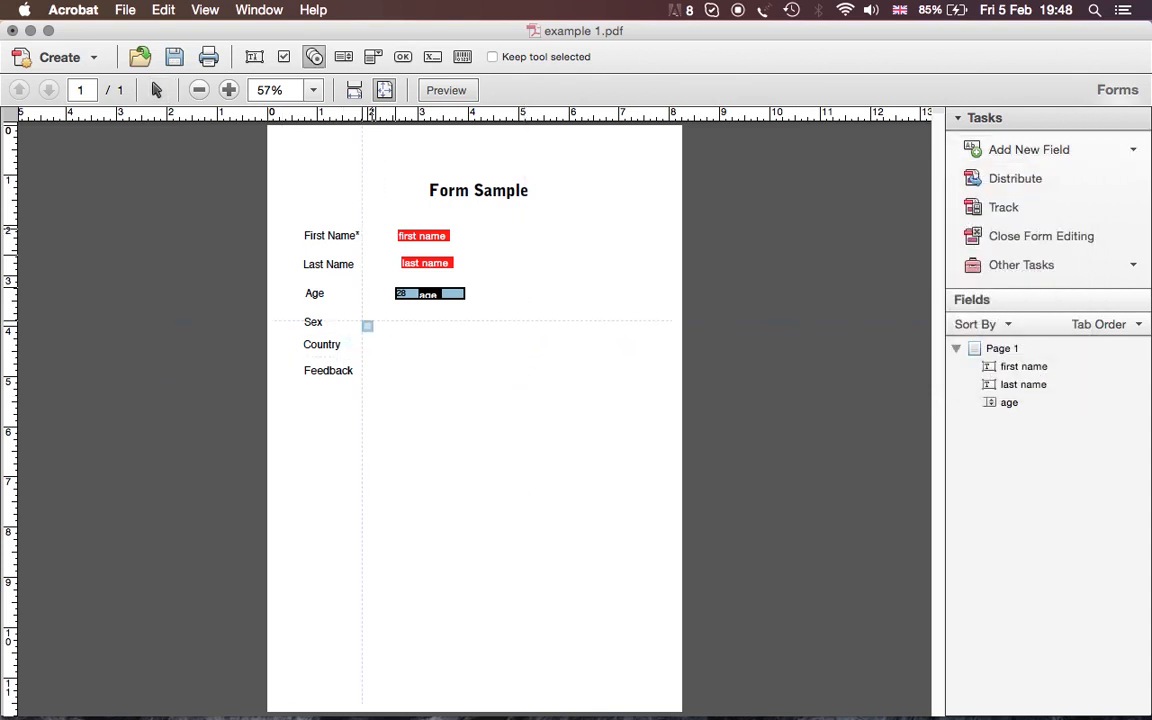
pyautogui.click(366, 322)
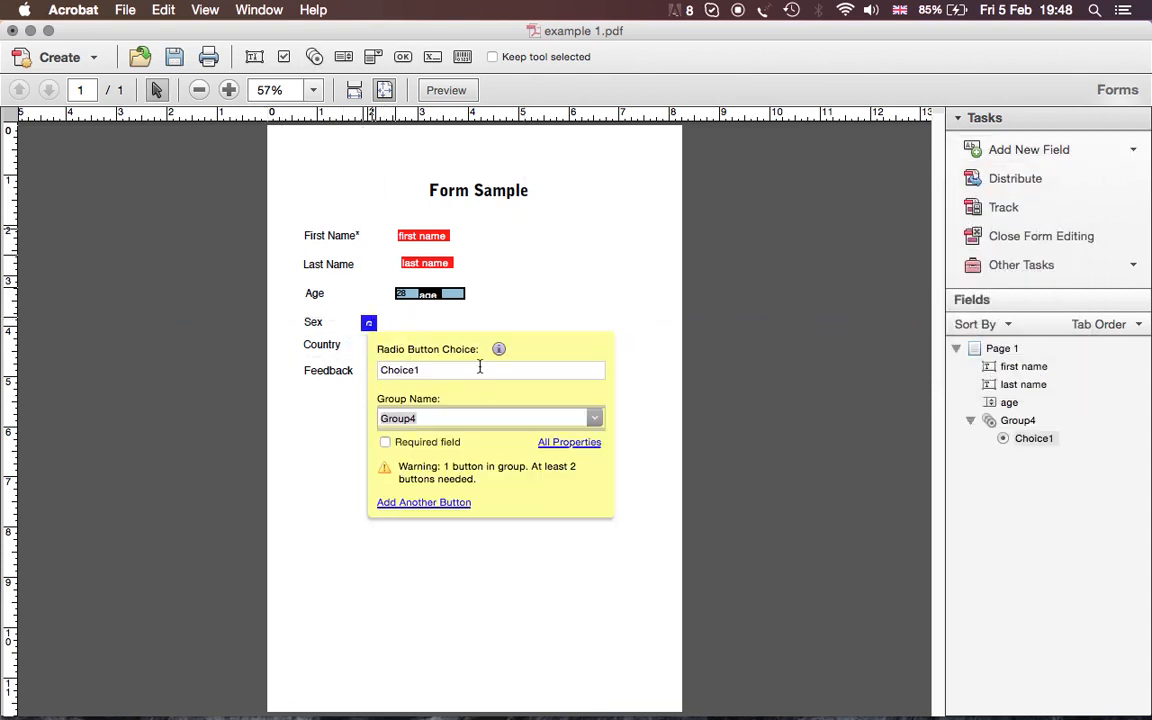
pyautogui.click(501, 419)
pyautogui.click(501, 537)
# - Set the first Sex radio button's choice to Male and its button style to Cross, then close its properties
pyautogui.doubleClick(368, 322)
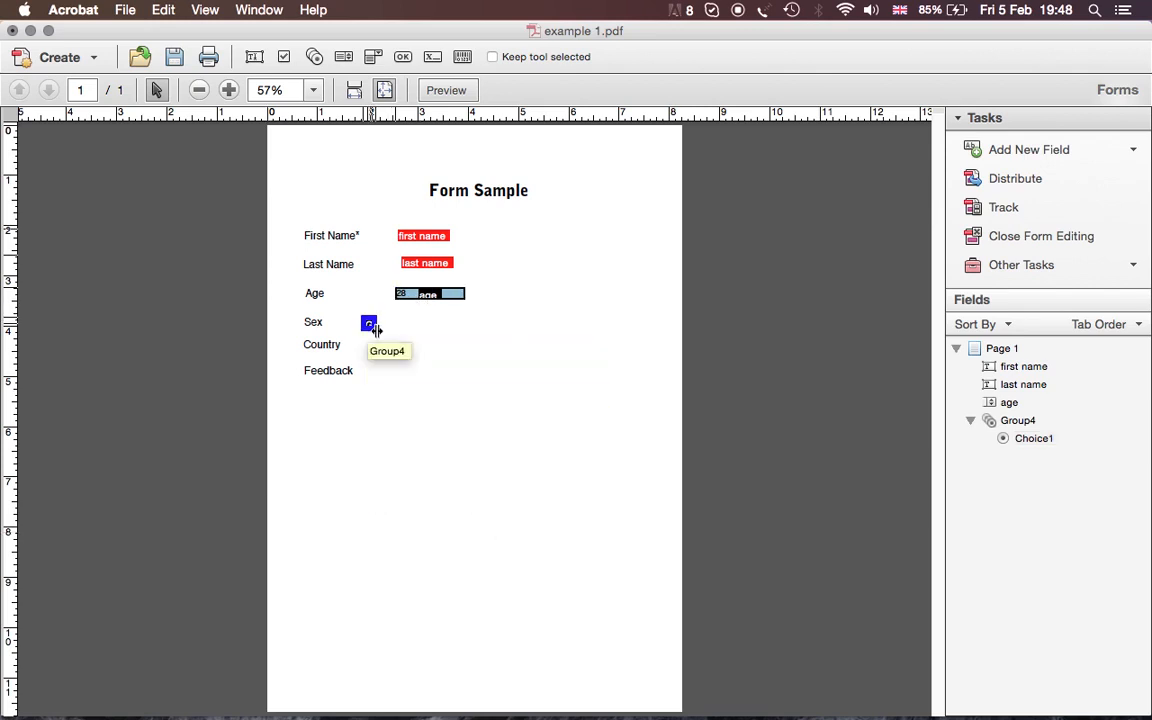
pyautogui.click(547, 389)
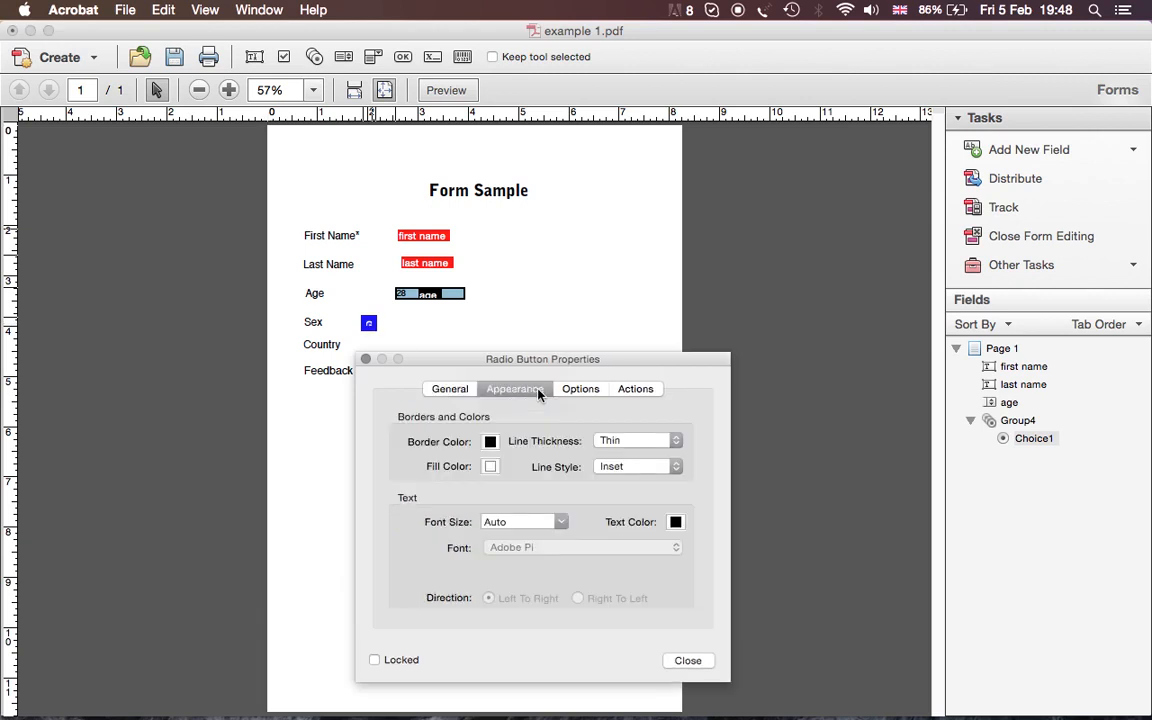
pyautogui.click(600, 389)
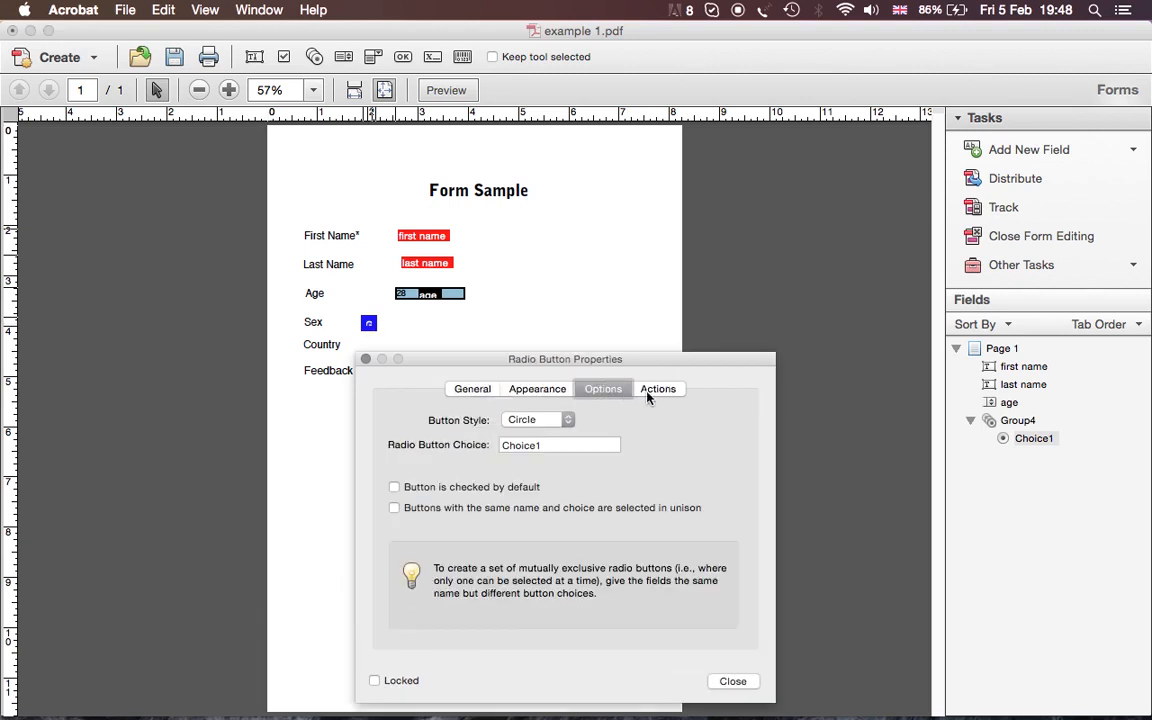
pyautogui.click(561, 443)
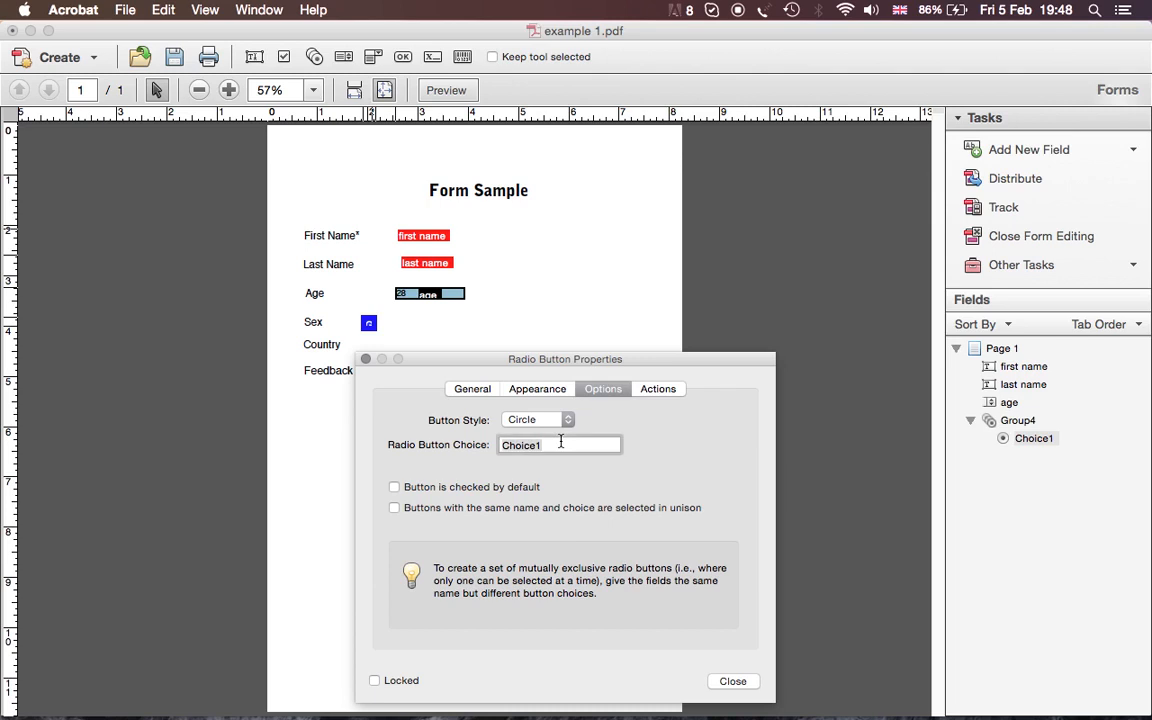
pyautogui.write('Male')
pyautogui.click(568, 420)
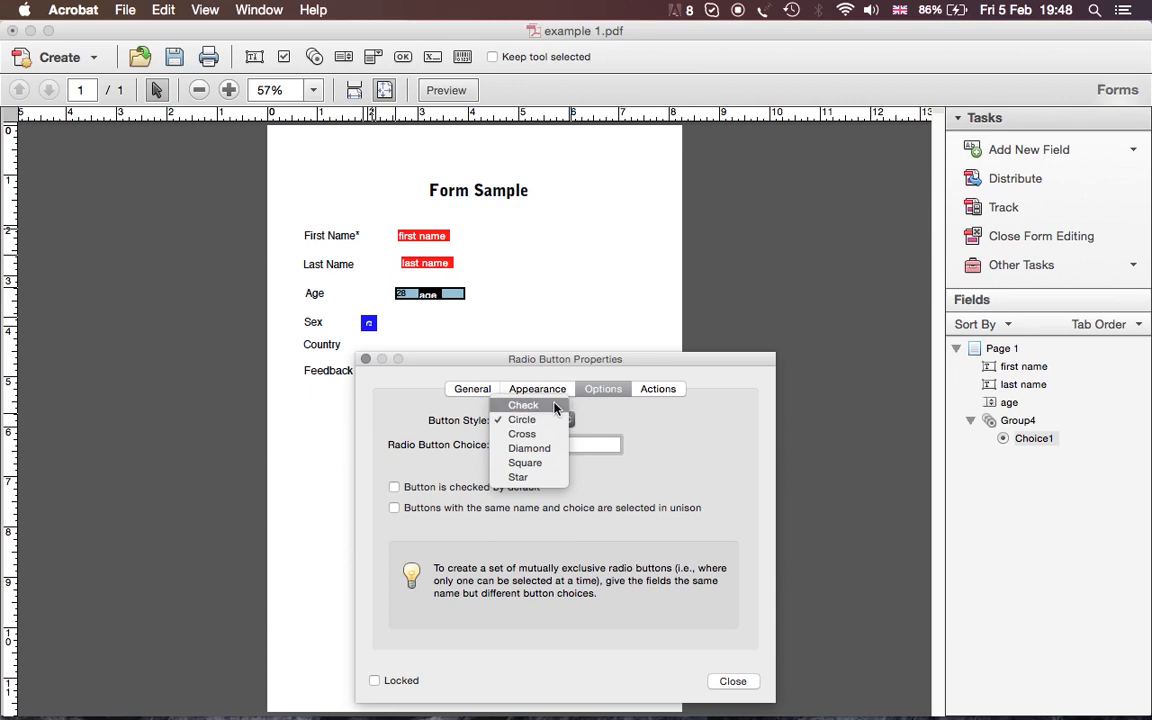
pyautogui.click(548, 433)
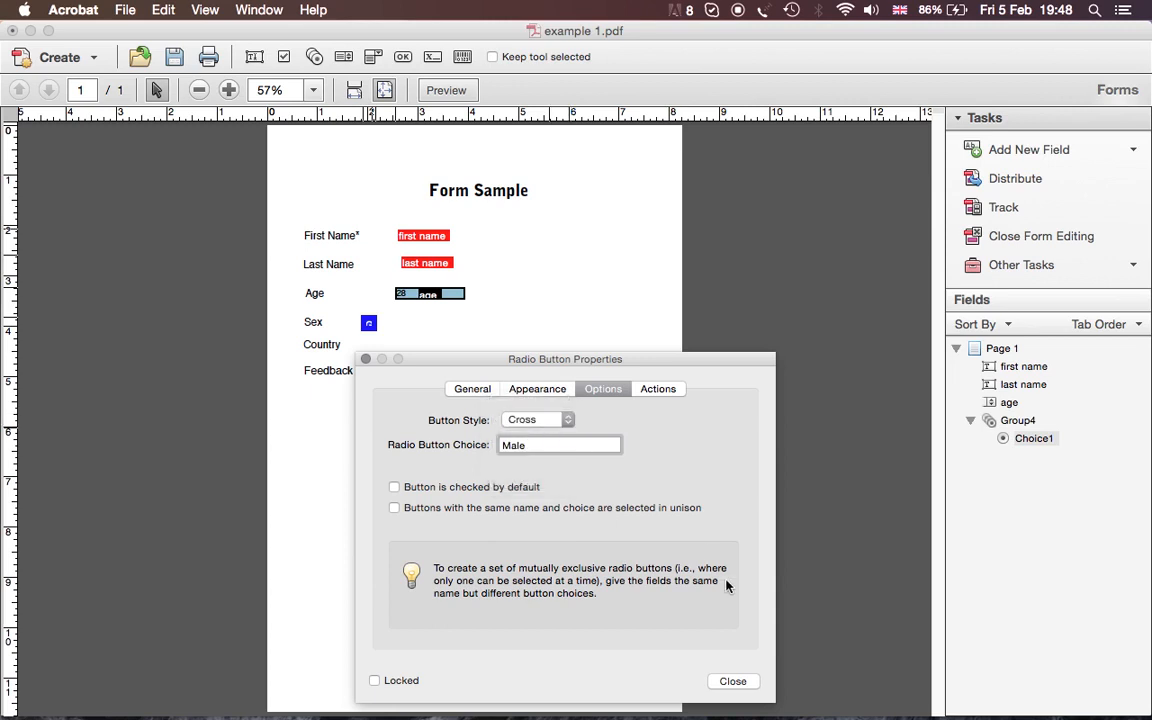
pyautogui.click(733, 681)
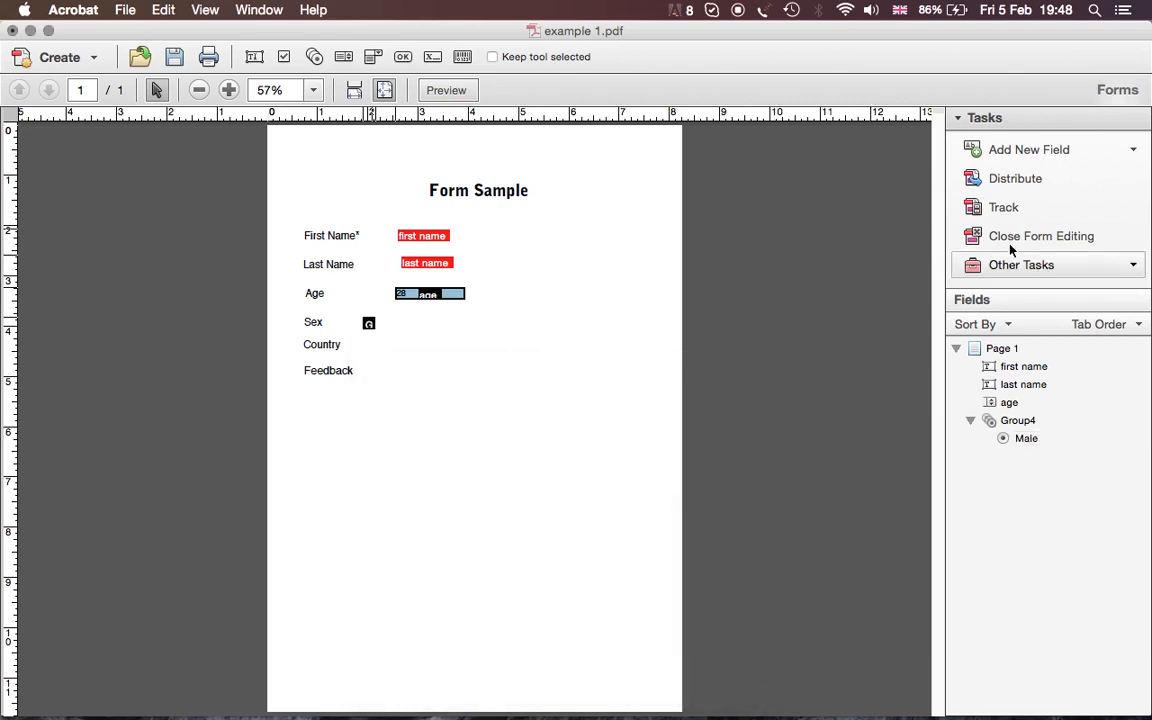
# - Add a second radio button of the same group further along the Sex row
pyautogui.click(1050, 150)
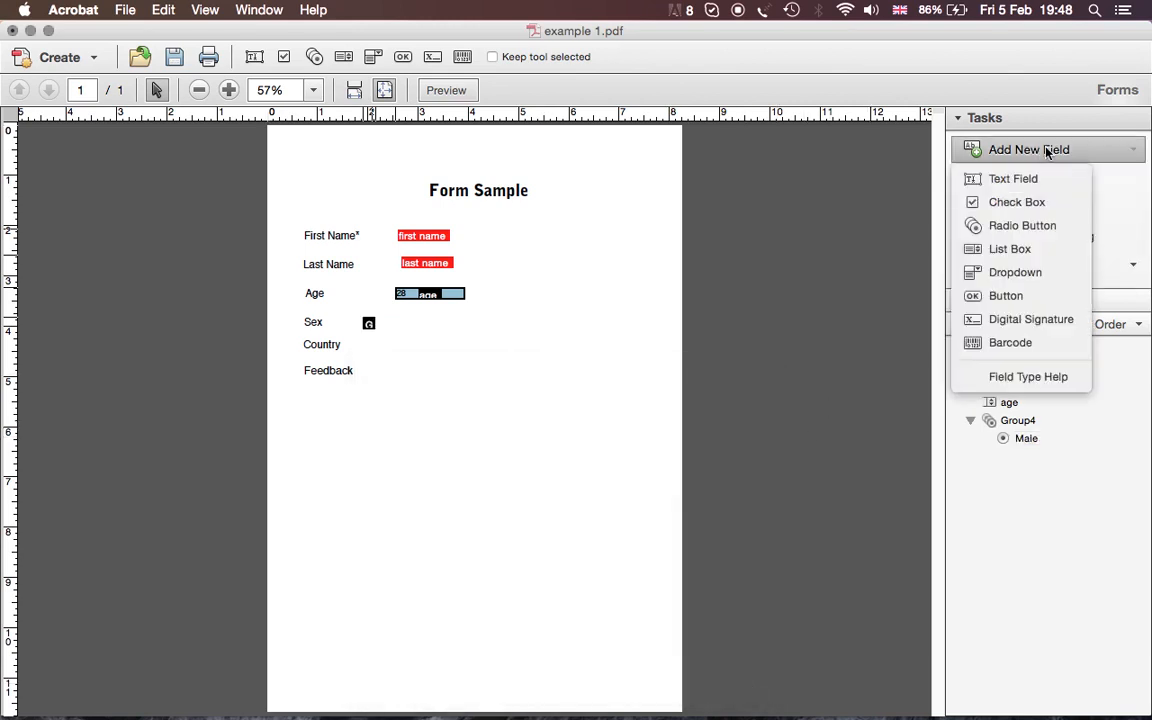
pyautogui.click(1020, 228)
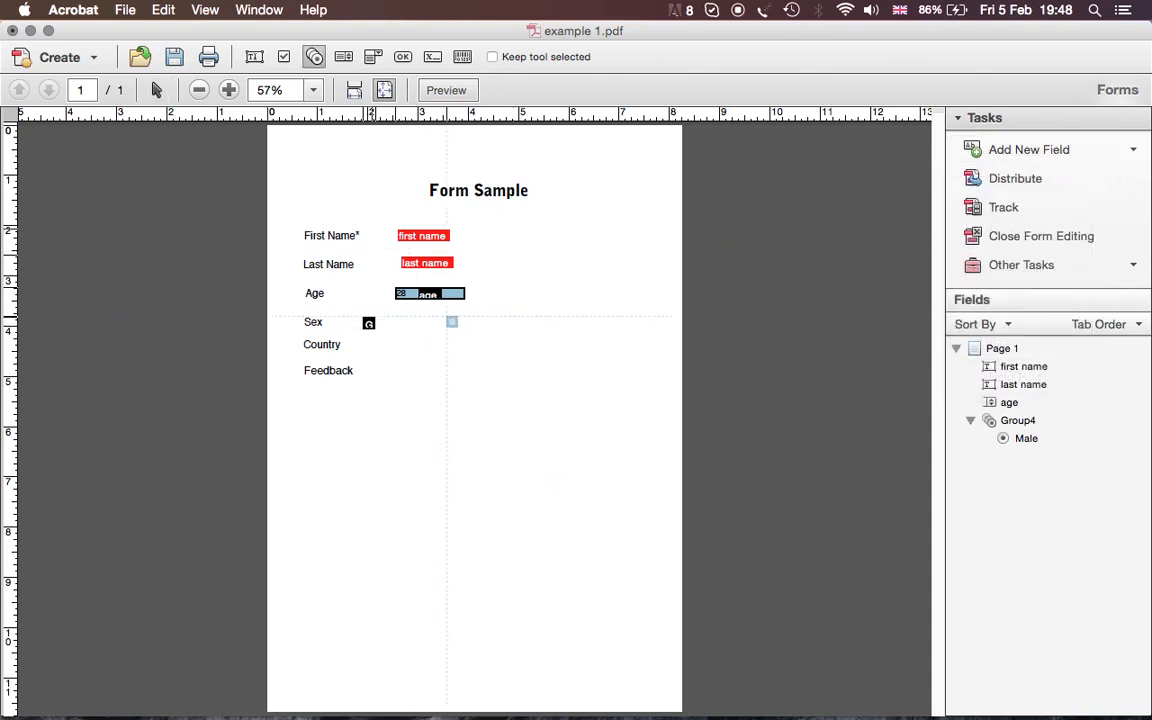
pyautogui.click(457, 323)
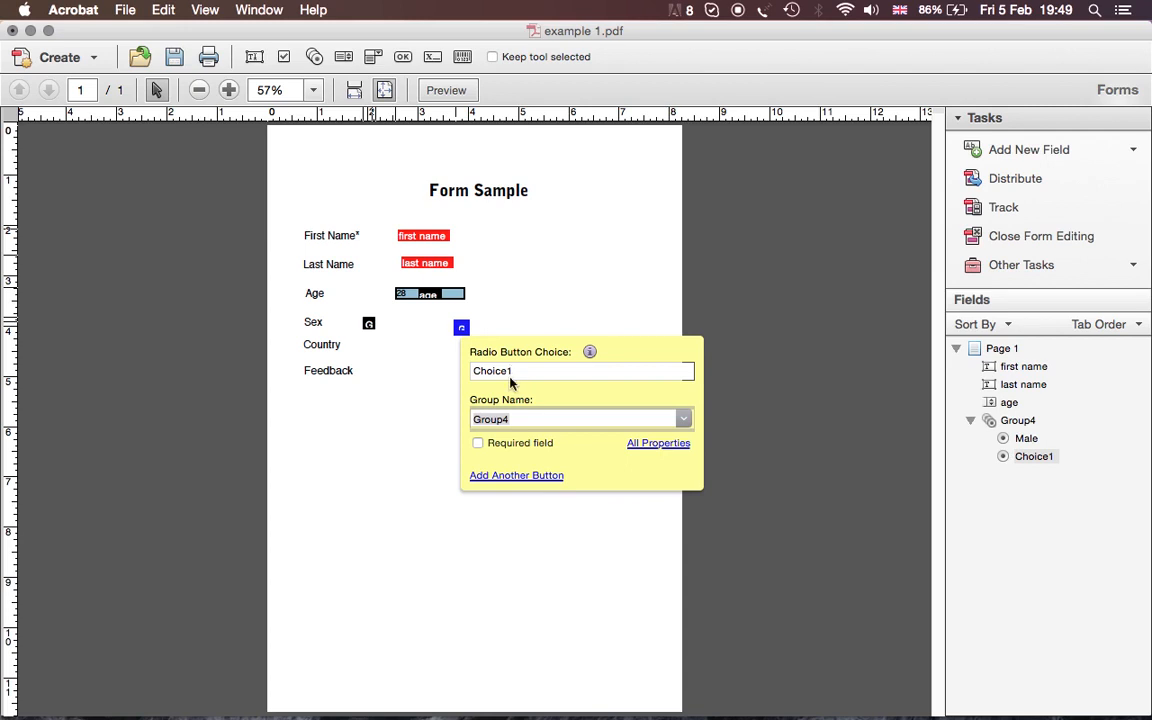
pyautogui.click(598, 494)
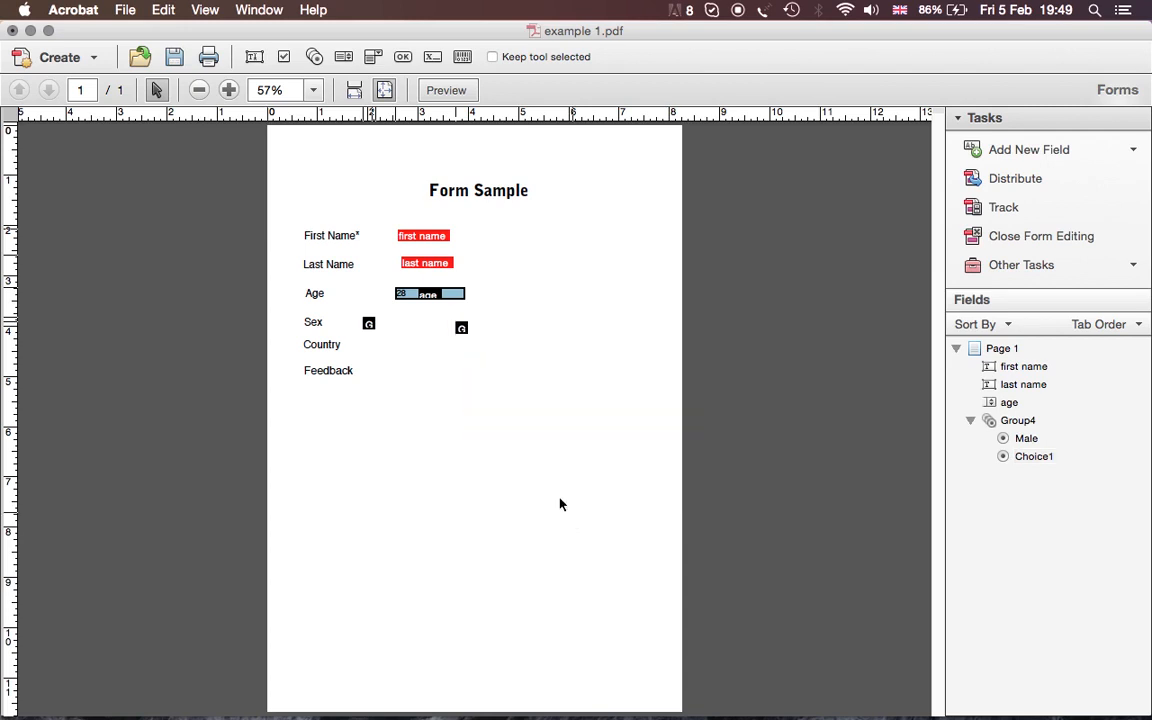
# - Set the second Sex radio button's choice to Female and close its properties
pyautogui.doubleClick(459, 330)
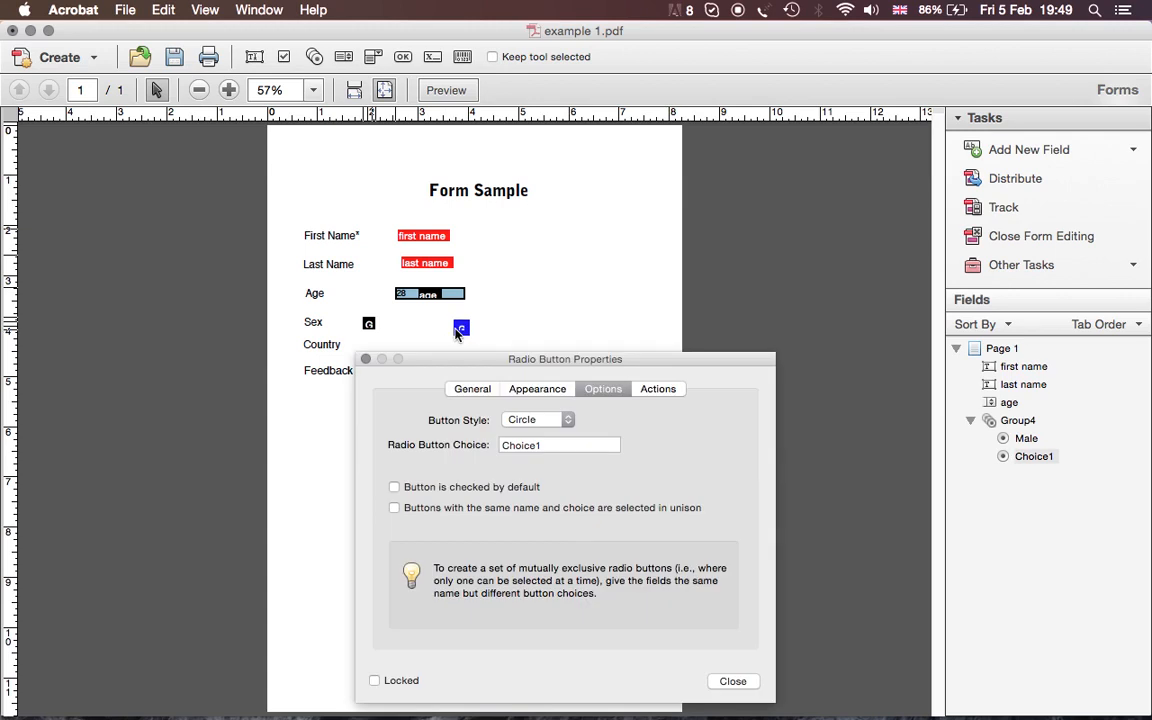
pyautogui.click(547, 443)
pyautogui.doubleClick(548, 443)
pyautogui.write('Female')
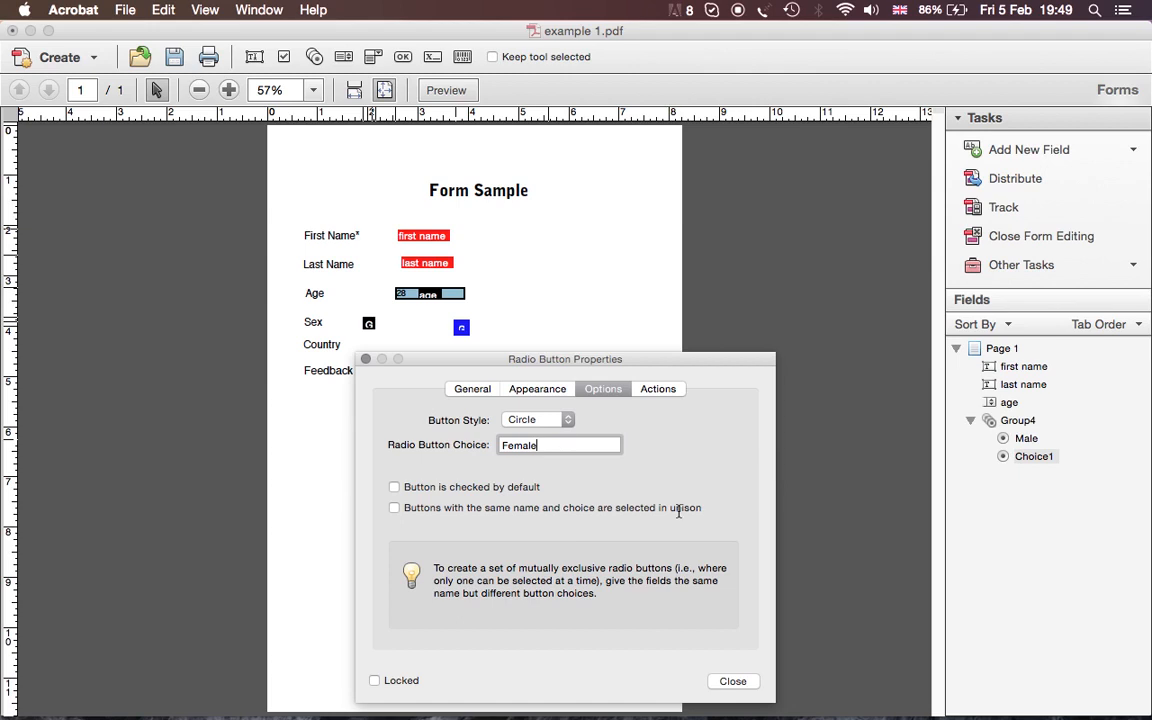
pyautogui.click(731, 680)
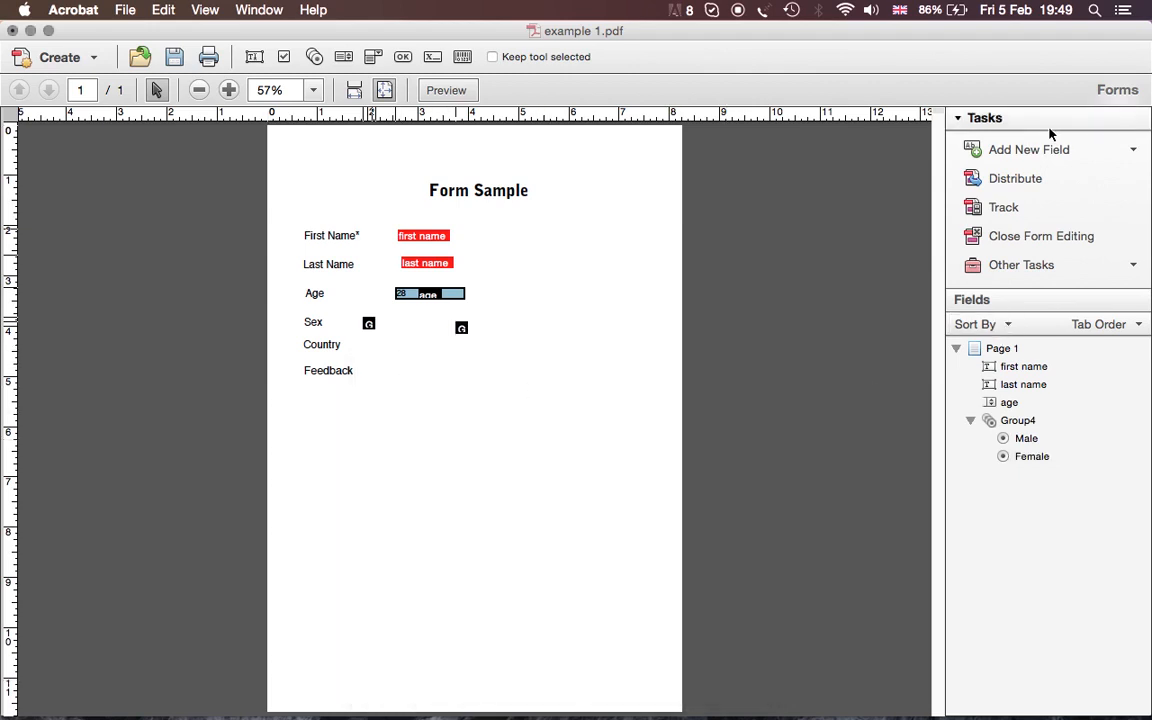
# - Place a dropdown field beside the Country label and mark it as required
pyautogui.click(1052, 150)
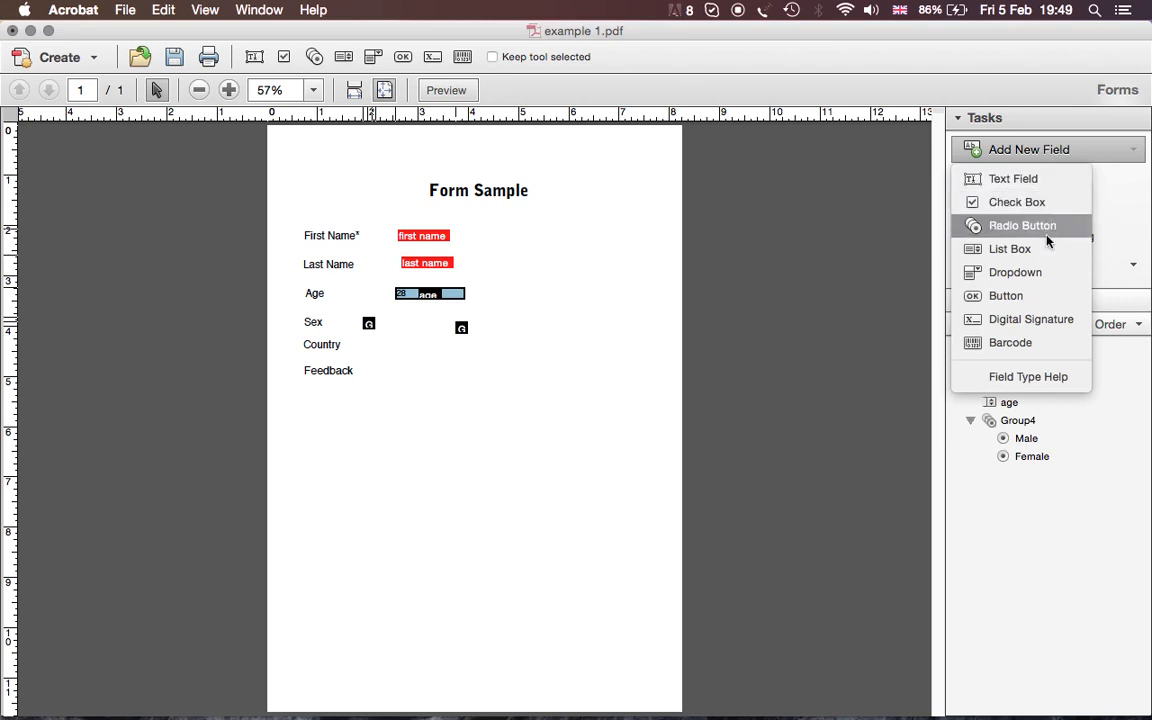
pyautogui.click(1043, 270)
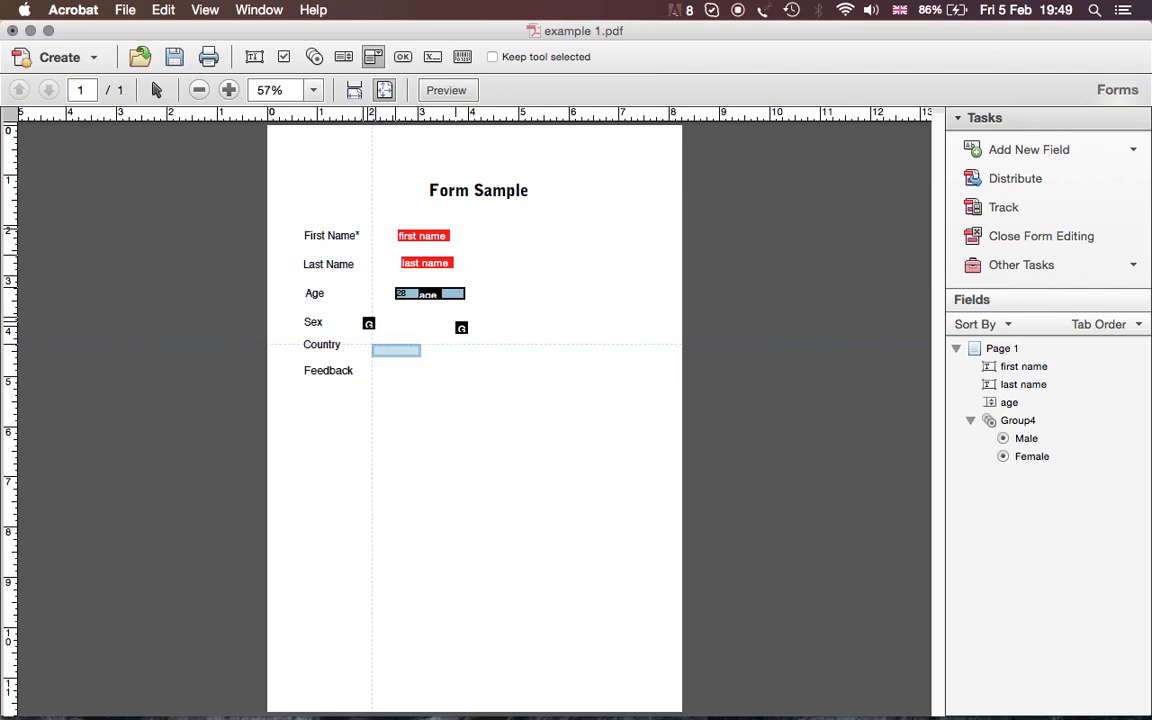
pyautogui.click(369, 346)
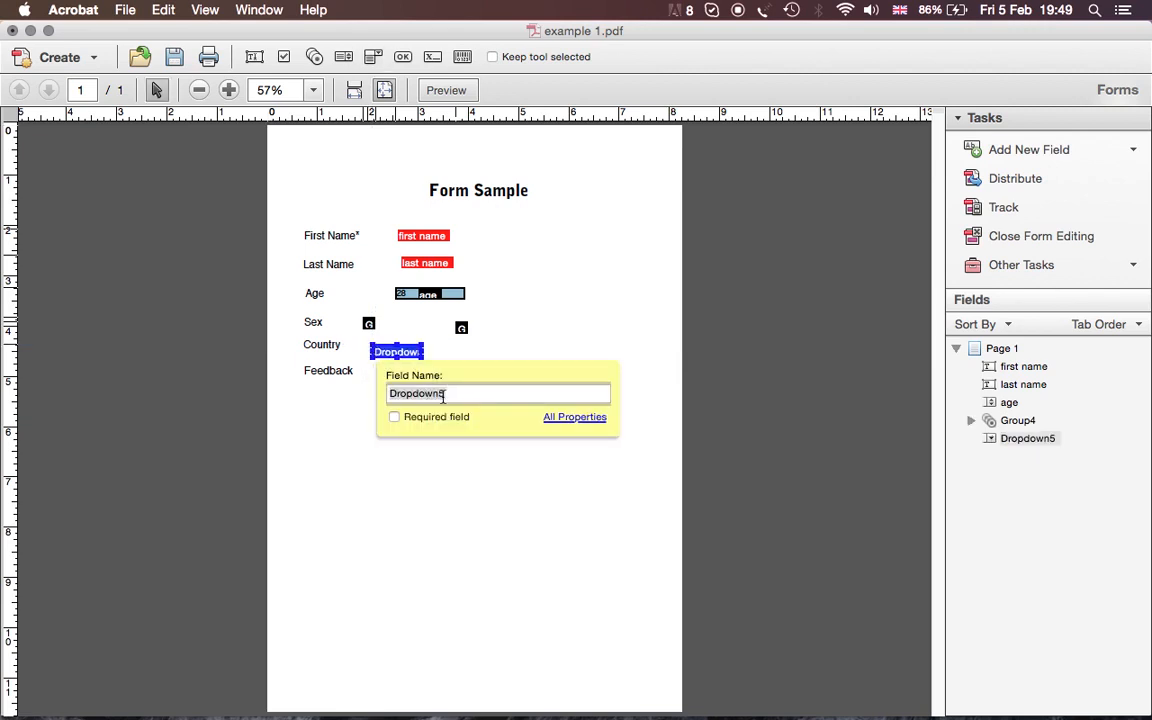
pyautogui.click(425, 419)
pyautogui.click(442, 489)
# - Open the country dropdown's properties and add UK as its first list item
pyautogui.click(405, 352)
pyautogui.doubleClick(405, 352)
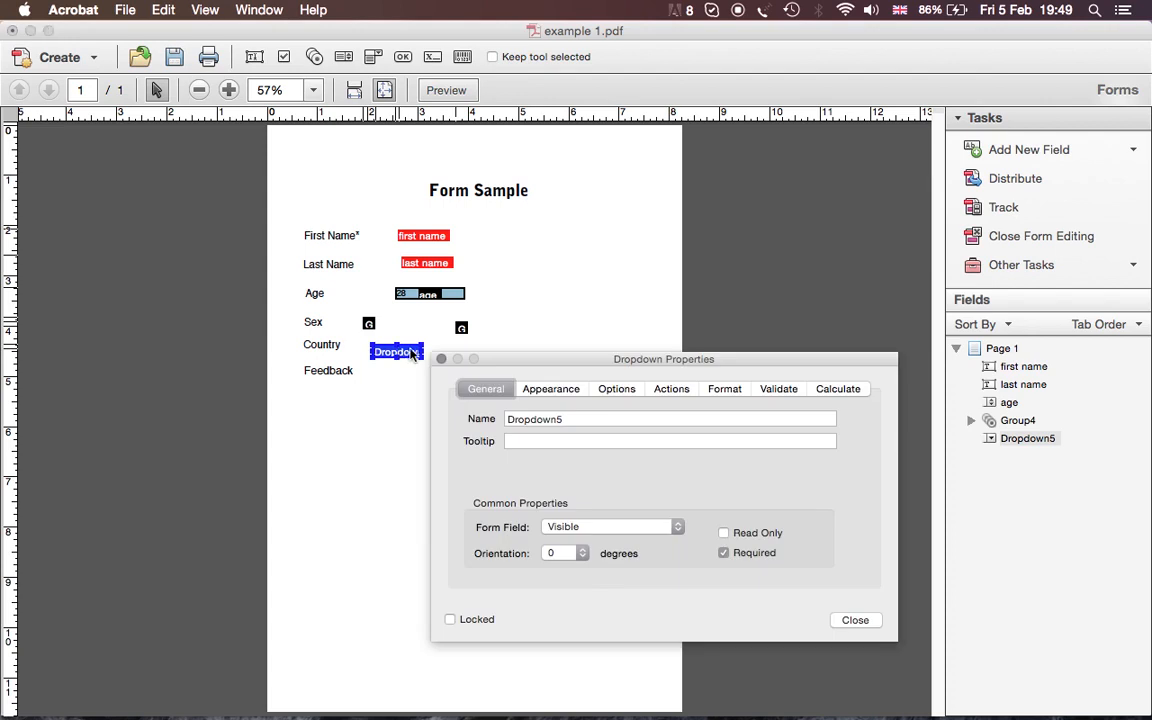
pyautogui.click(553, 391)
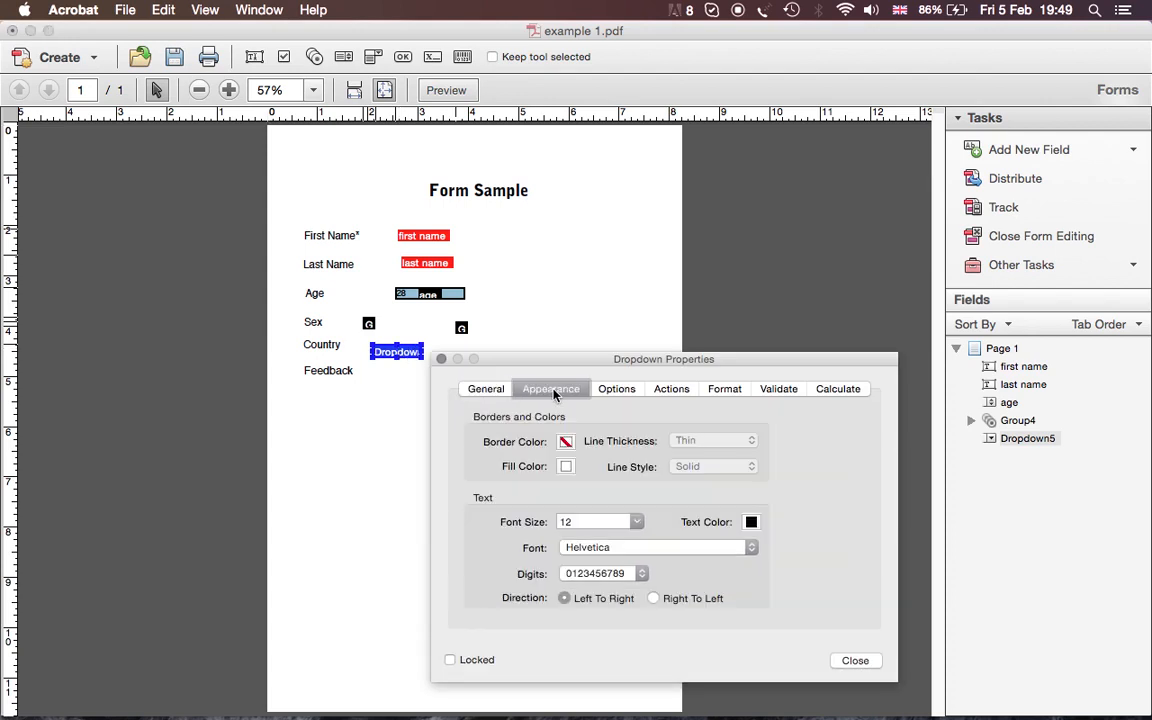
pyautogui.click(619, 390)
pyautogui.click(608, 420)
pyautogui.write('UK')
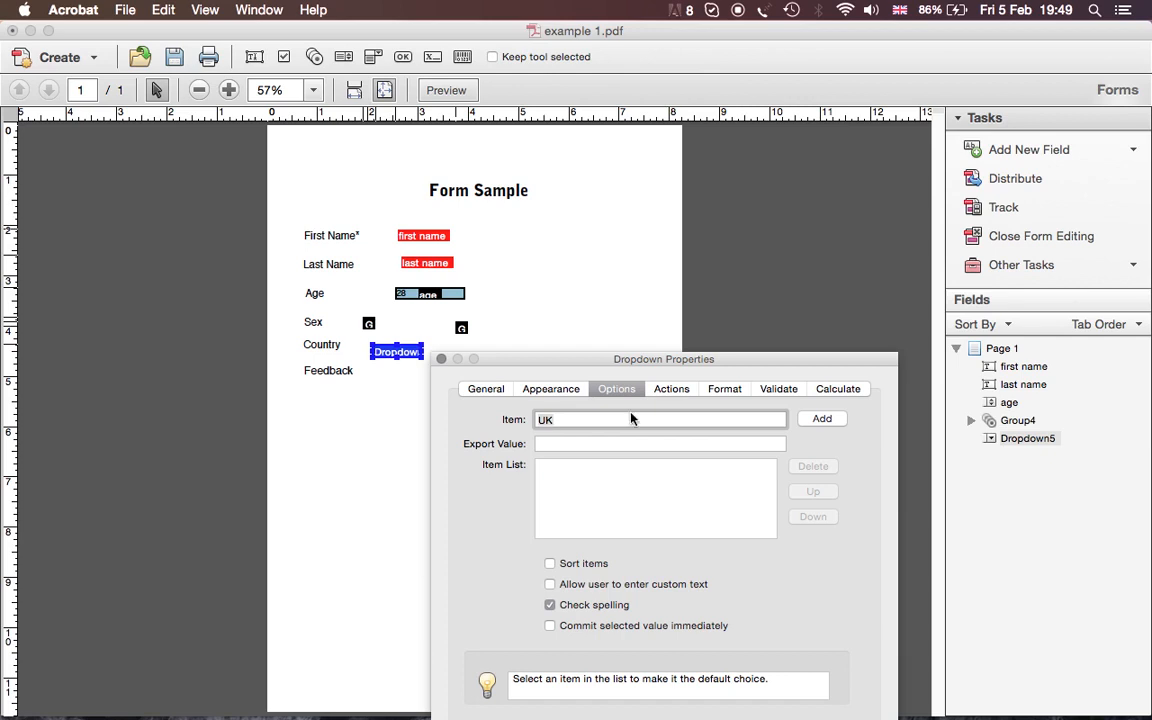
pyautogui.click(821, 419)
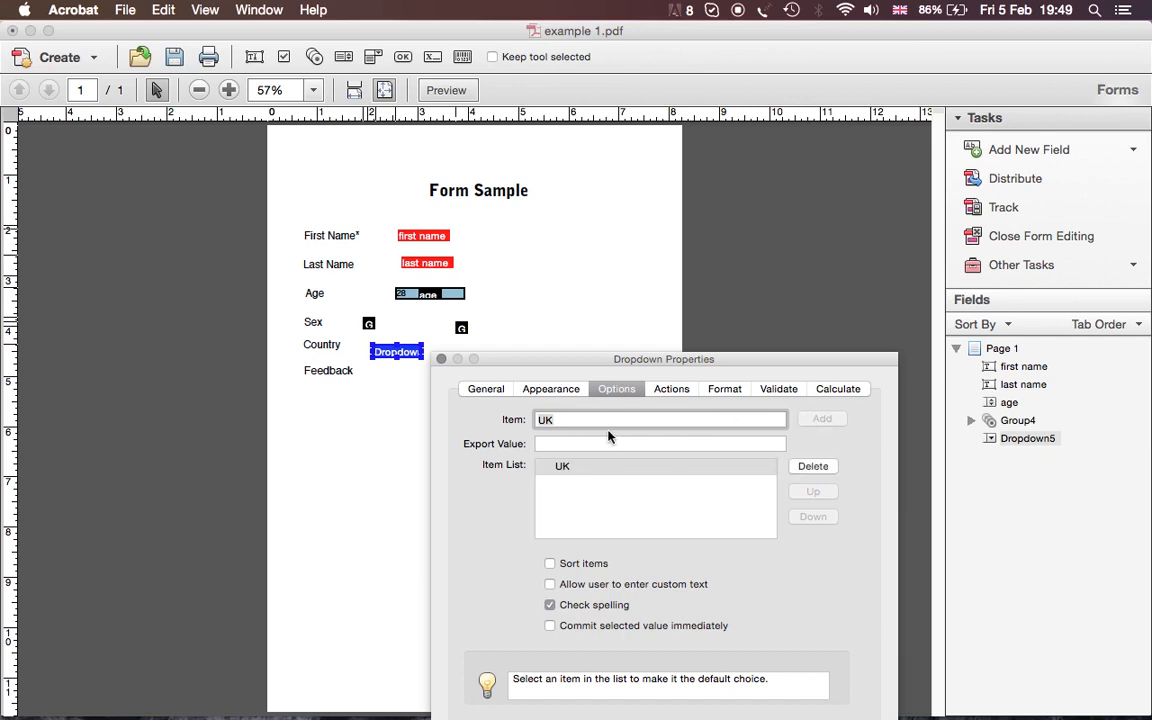
# - Add the items USA and Egypt to the country dropdown's list
pyautogui.write('UU')
pyautogui.press('BackSpace')
pyautogui.write('SA')
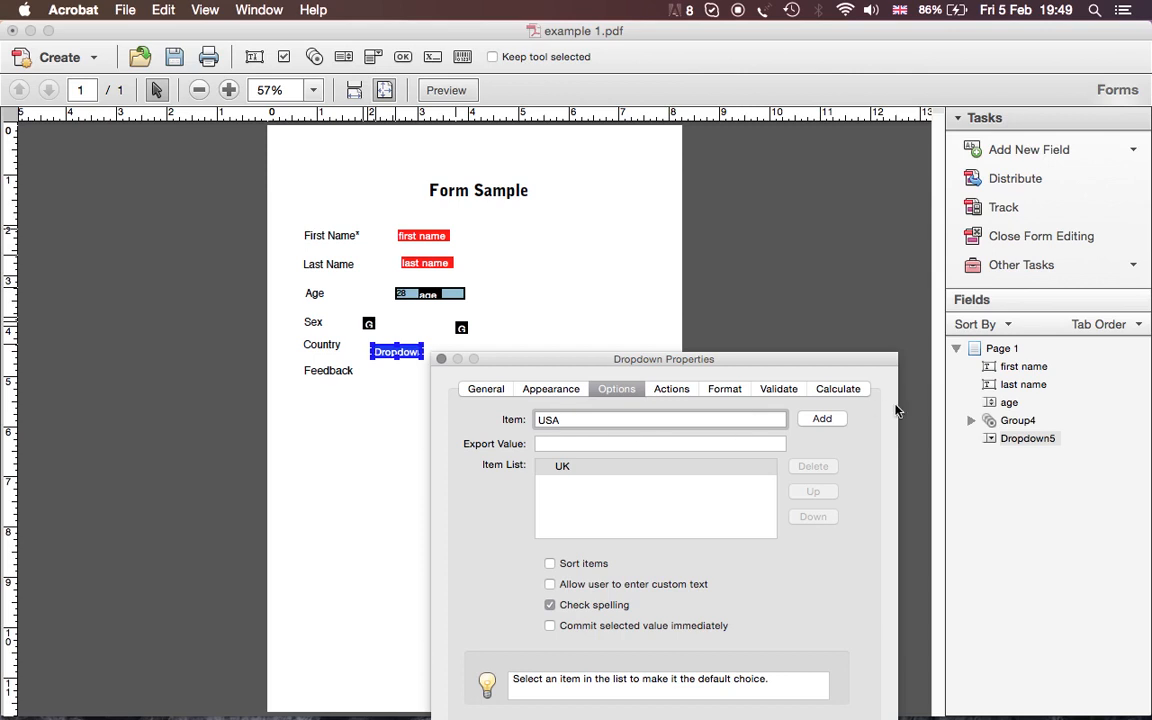
pyautogui.click(826, 418)
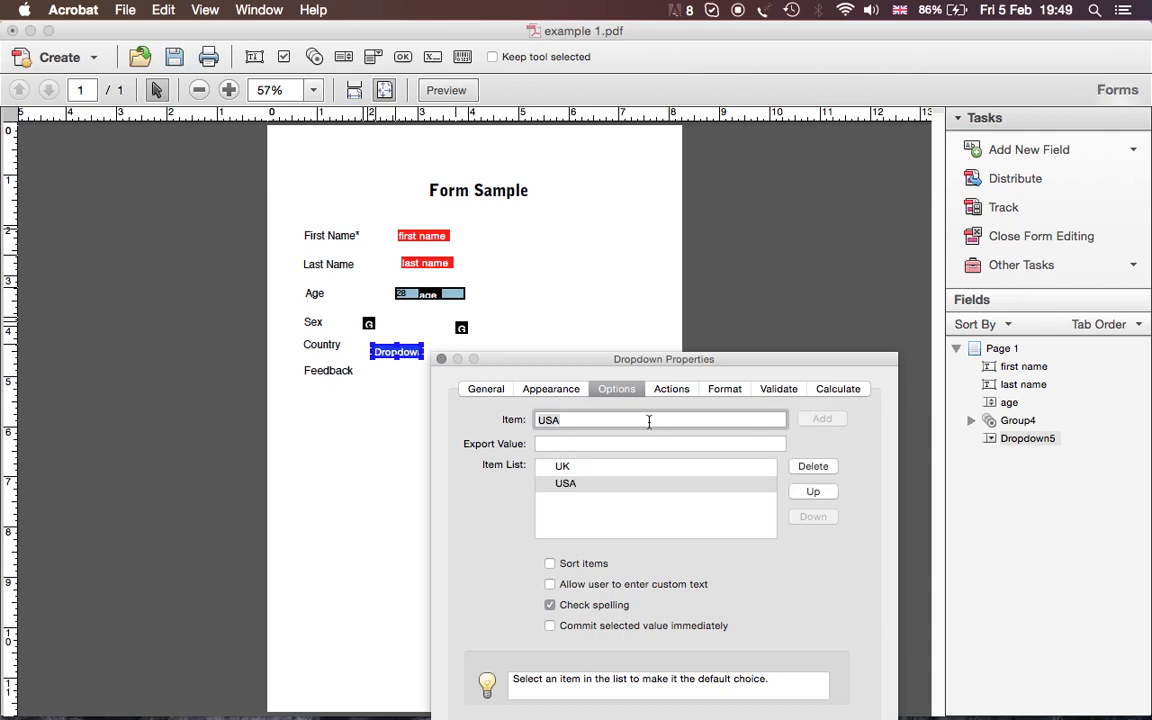
pyautogui.write('Egypt')
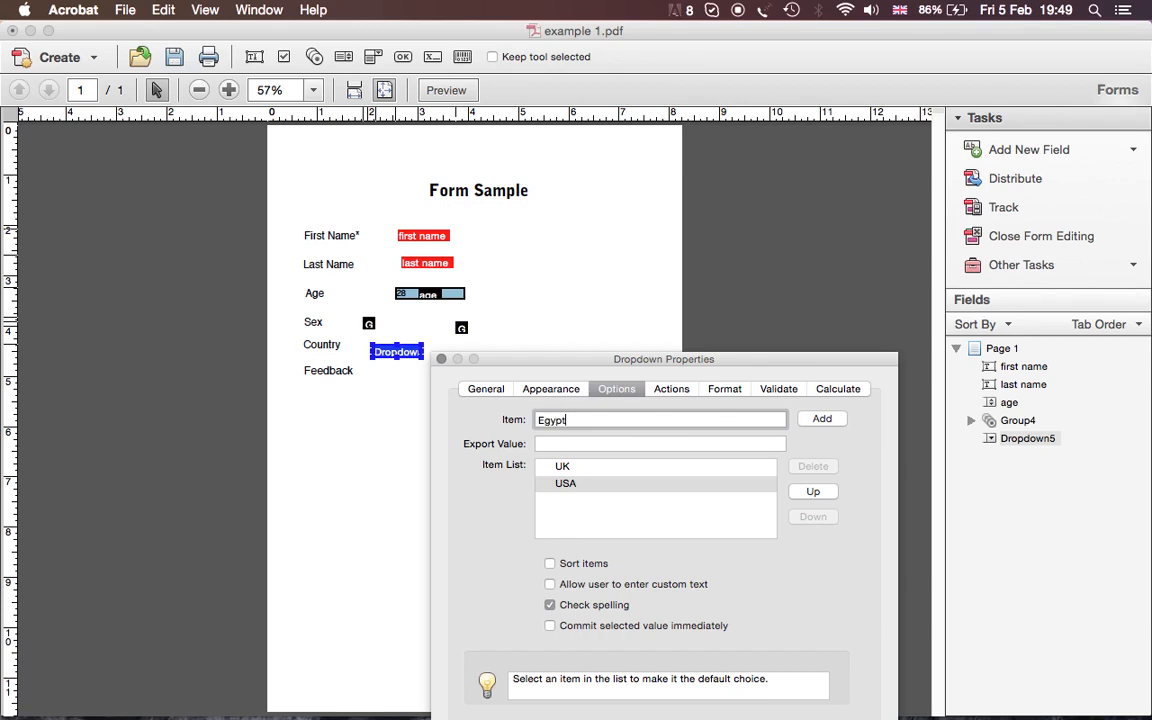
pyautogui.click(824, 420)
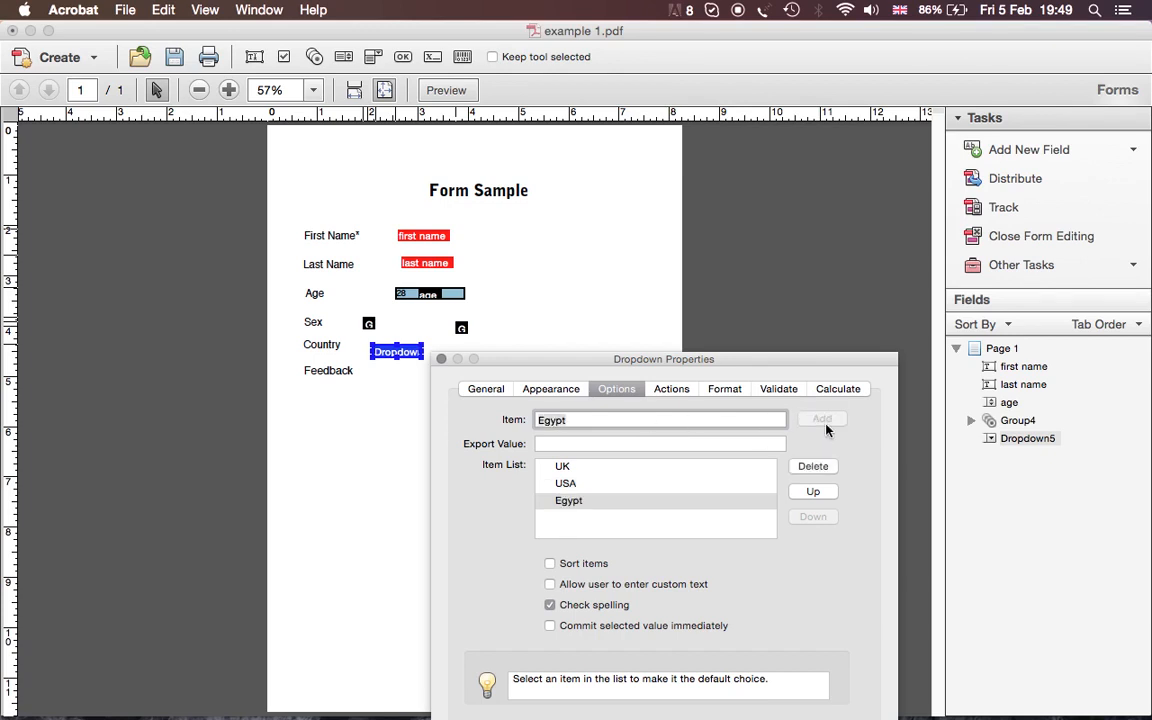
# - Add a "Choose a country" item, move it to the top of the dropdown's list and close the properties
pyautogui.doubleClick(629, 420)
pyautogui.write('Choose a country')
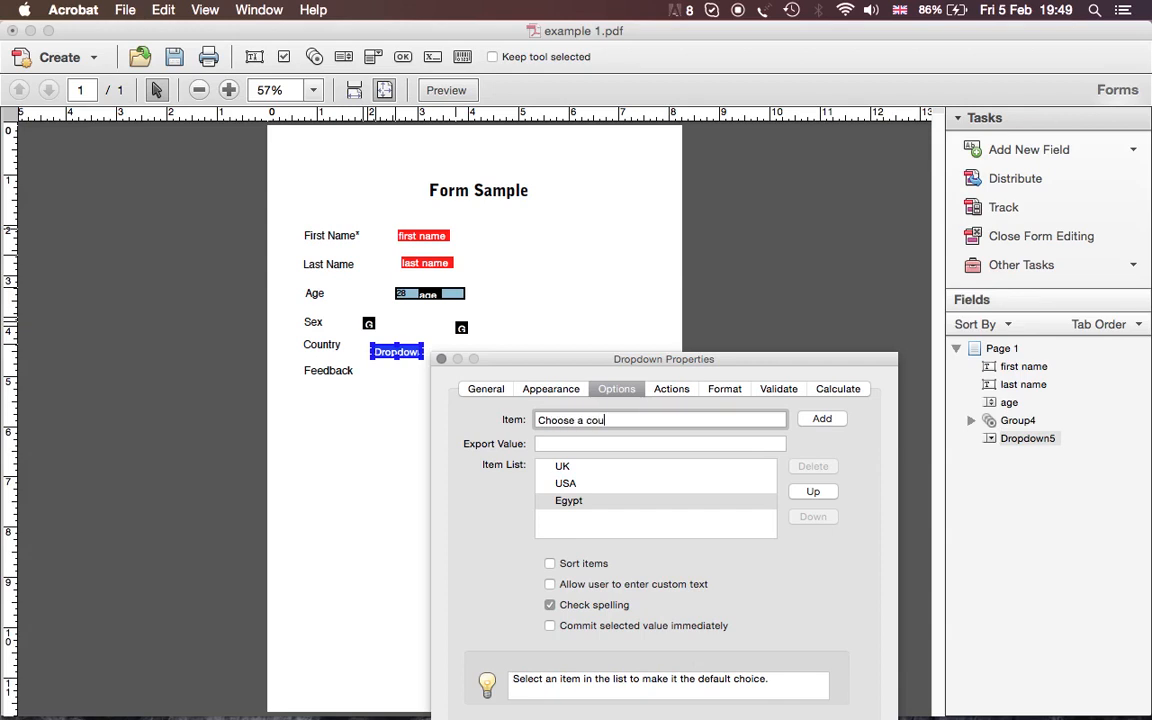
pyautogui.click(815, 420)
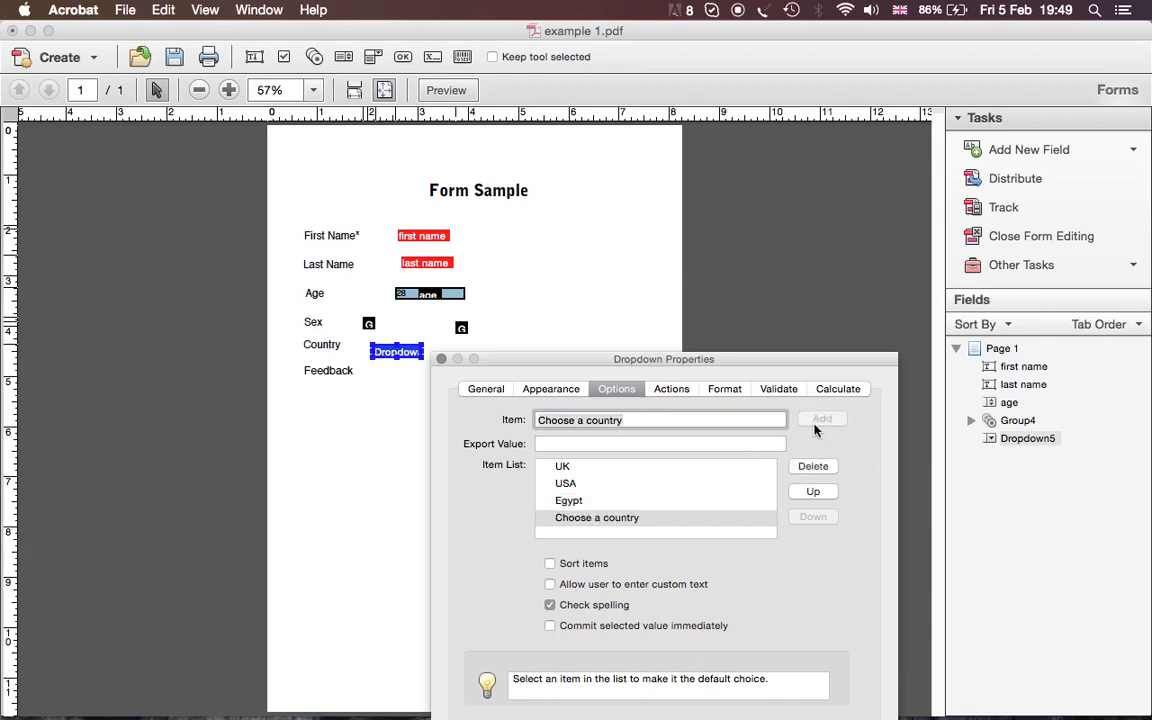
pyautogui.click(811, 491)
pyautogui.click(811, 491)
pyautogui.click(811, 491)
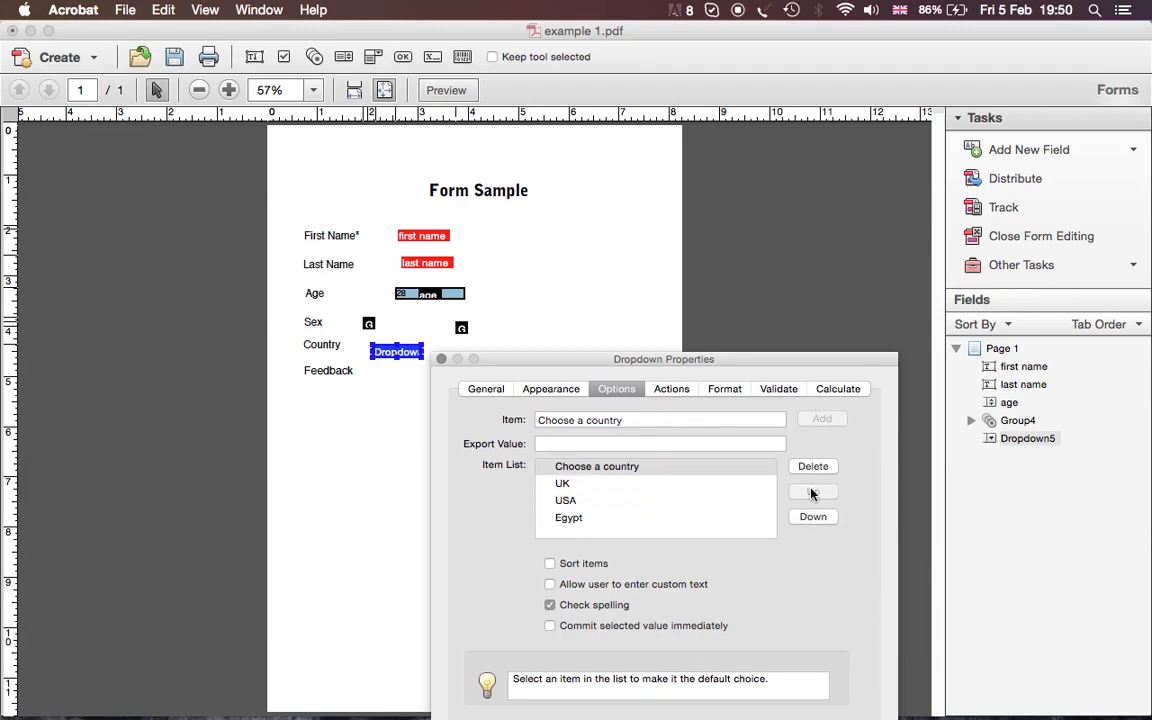
pyautogui.click(441, 360)
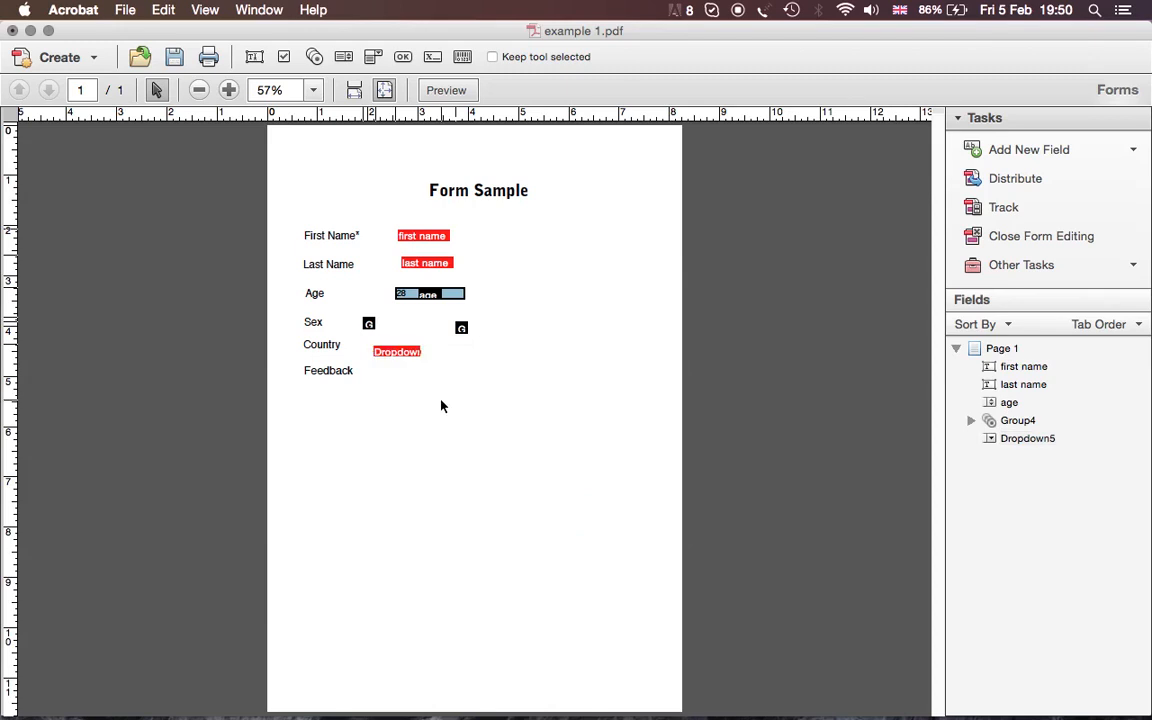
# - Place a new text field below the Feedback label and open its properties
pyautogui.click(1068, 153)
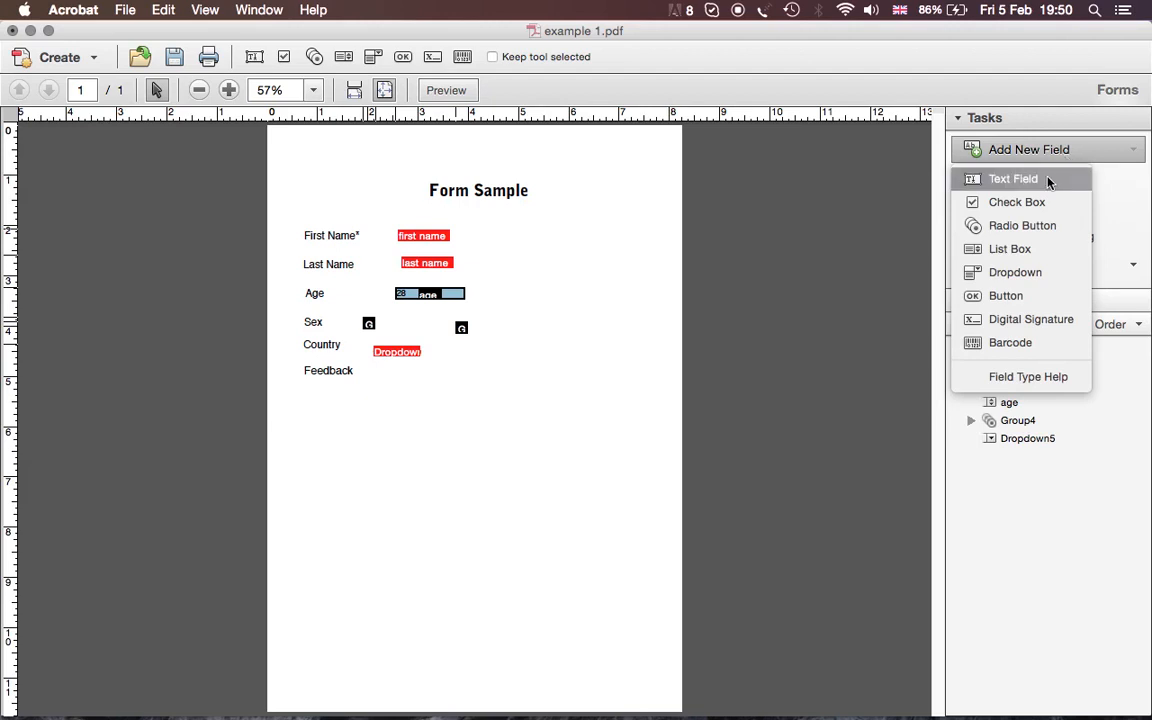
pyautogui.click(930, 230)
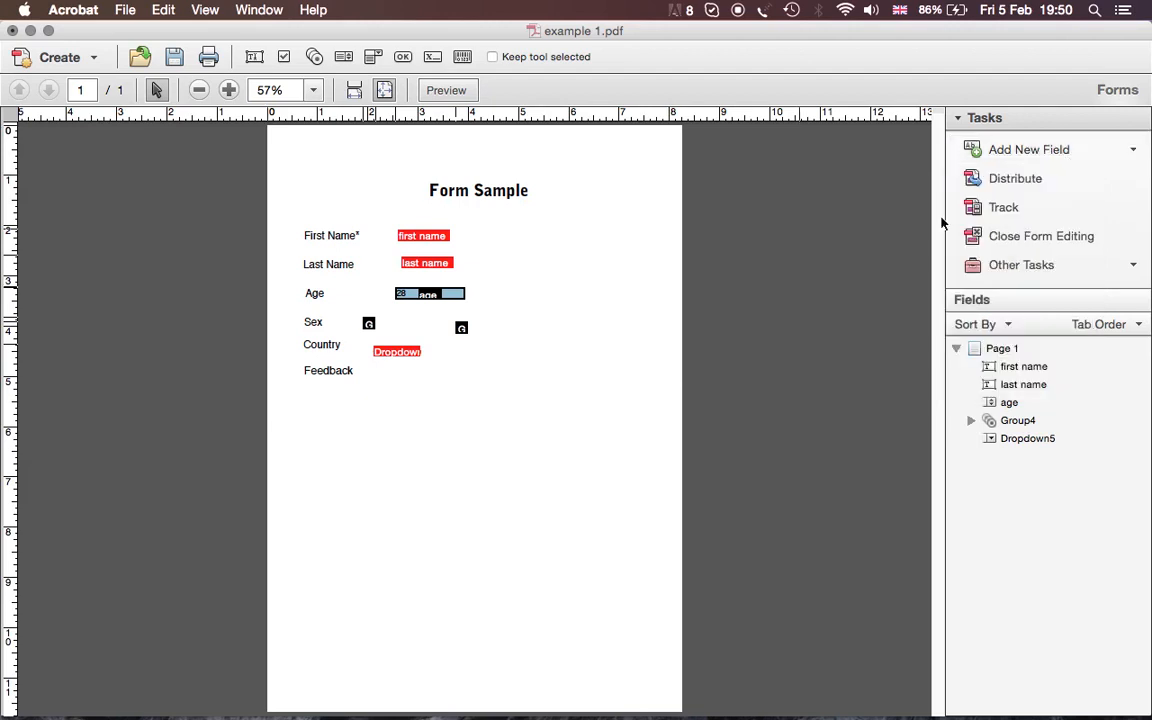
pyautogui.click(1036, 155)
pyautogui.click(1030, 182)
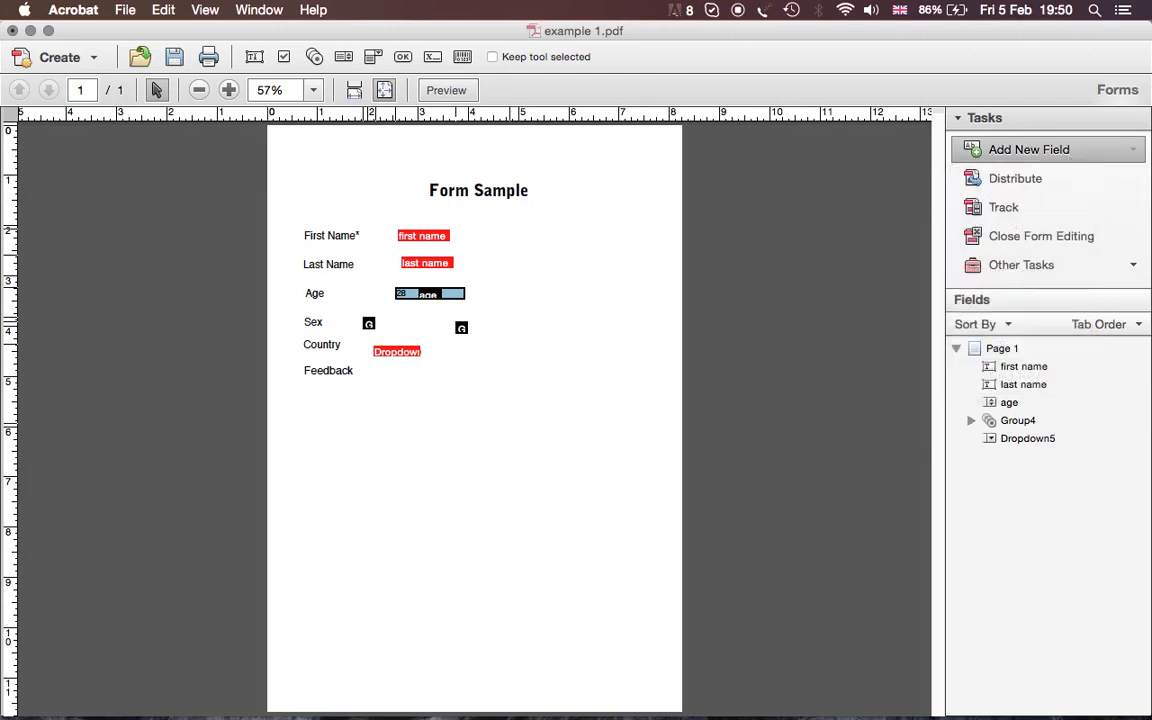
pyautogui.click(302, 398)
pyautogui.click(418, 504)
pyautogui.doubleClick(372, 405)
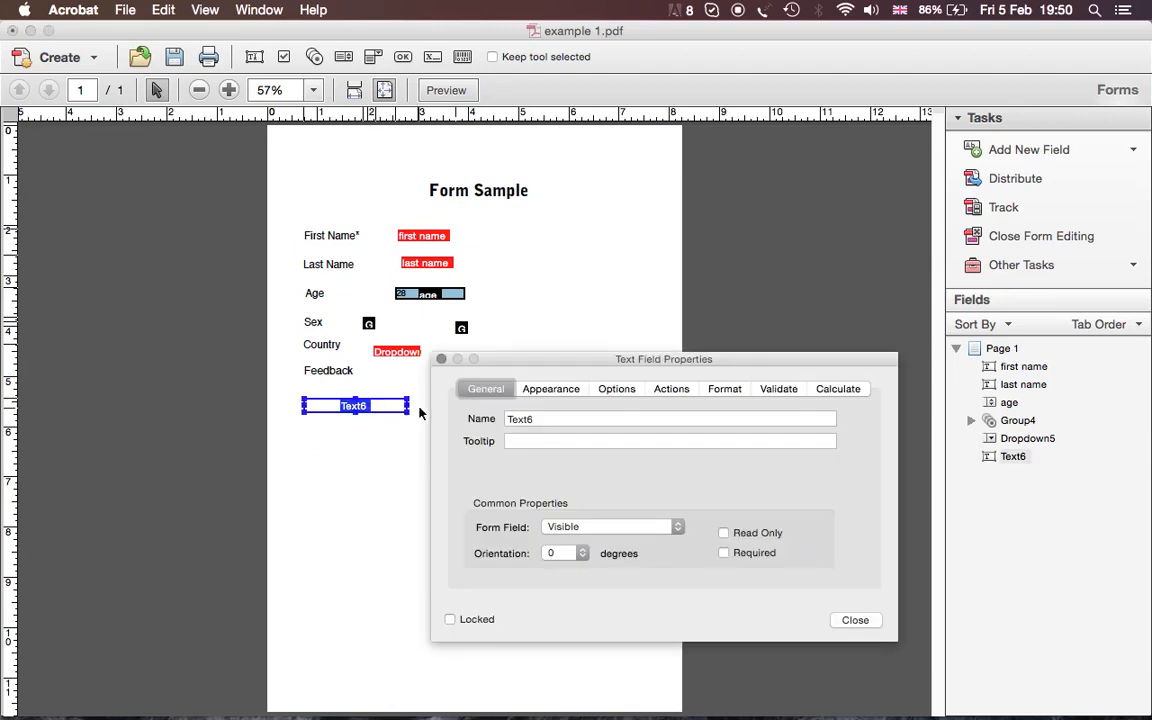
# - Limit the feedback text field to 500 characters and close its properties
pyautogui.click(553, 389)
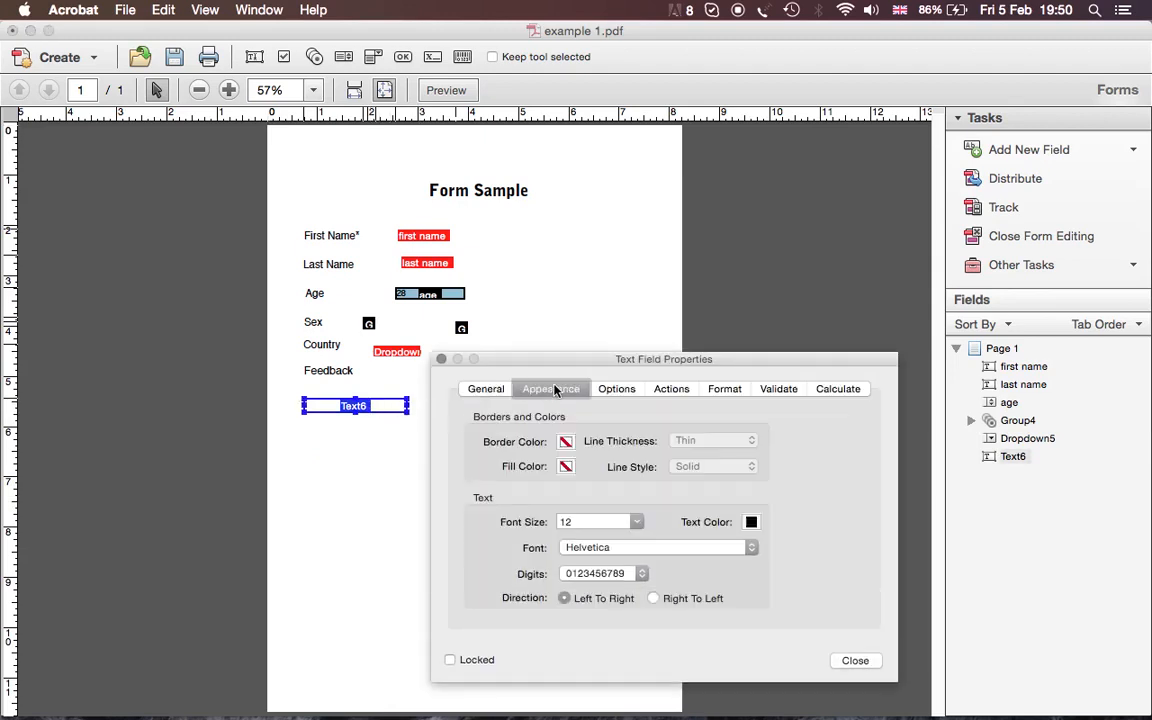
pyautogui.click(620, 390)
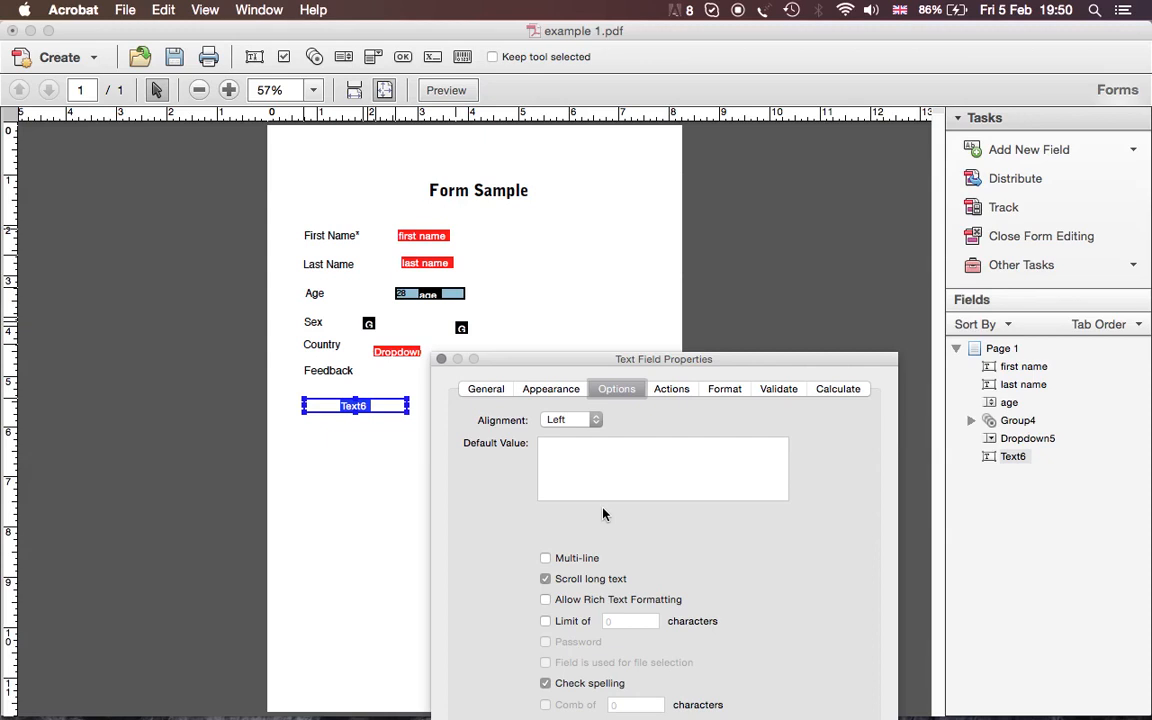
pyautogui.click(566, 626)
pyautogui.click(605, 621)
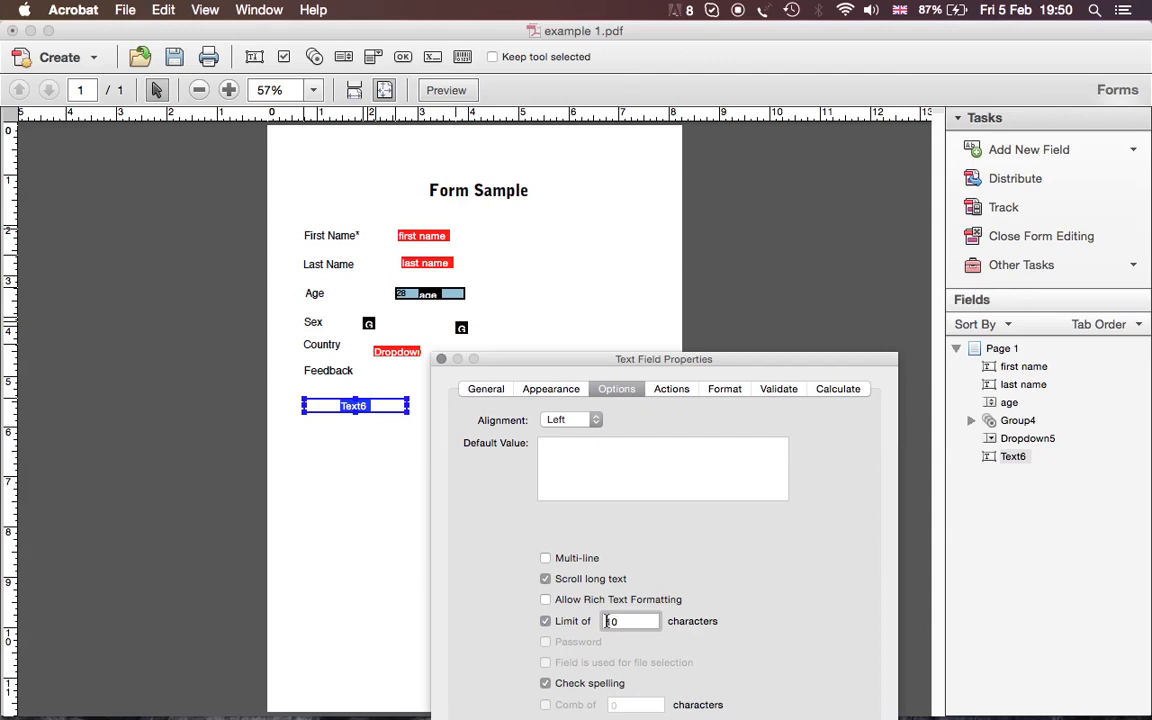
pyautogui.write('500')
pyautogui.moveTo(735, 368); pyautogui.dragTo(728, 266)
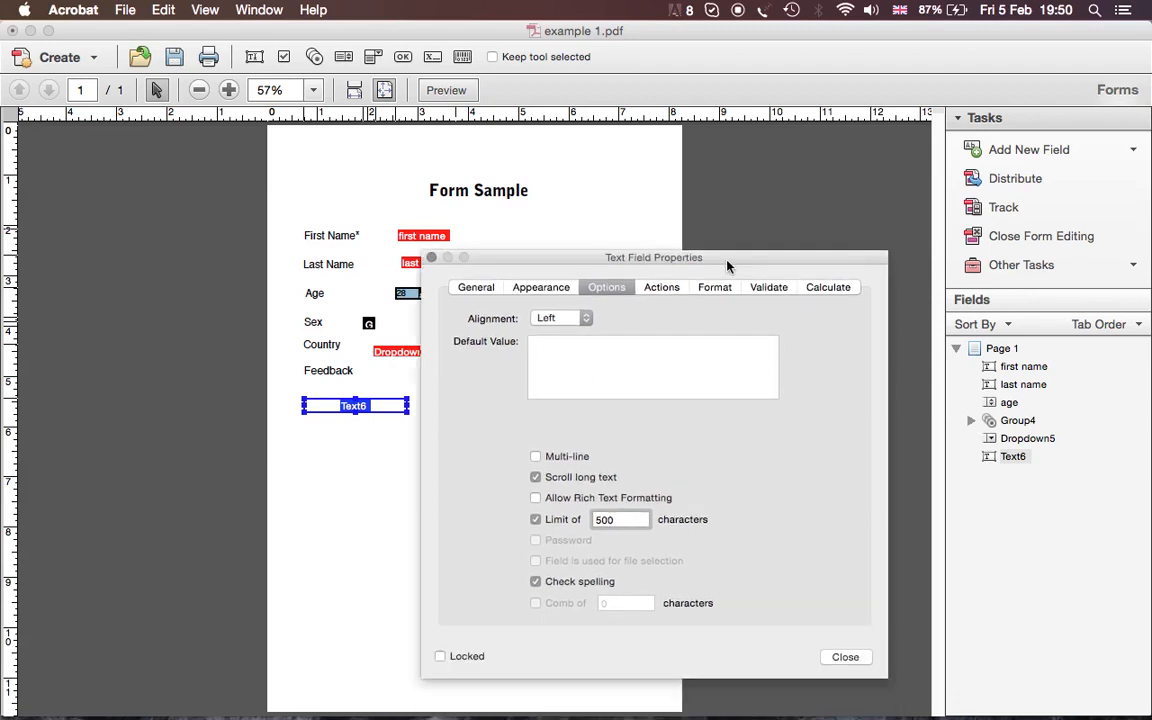
pyautogui.click(849, 660)
pyautogui.click(512, 489)
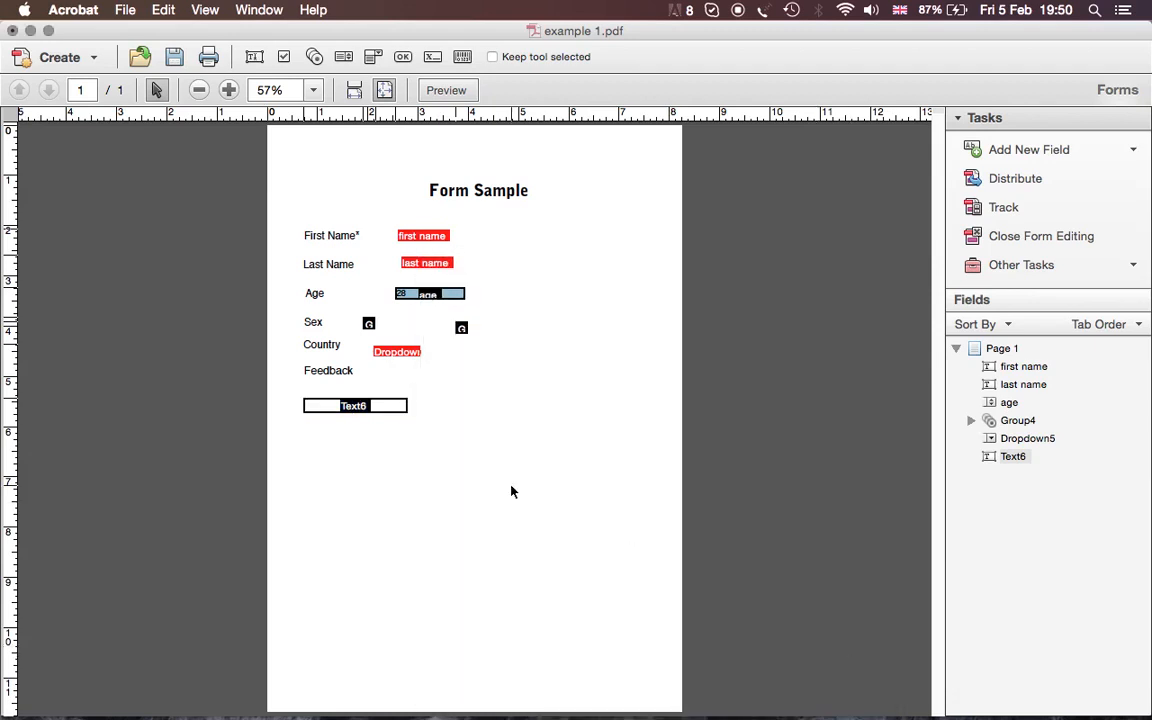
# - Enlarge the feedback text field into a box about 6.4 inches wide and 4 inches tall below its label
pyautogui.click(400, 407)
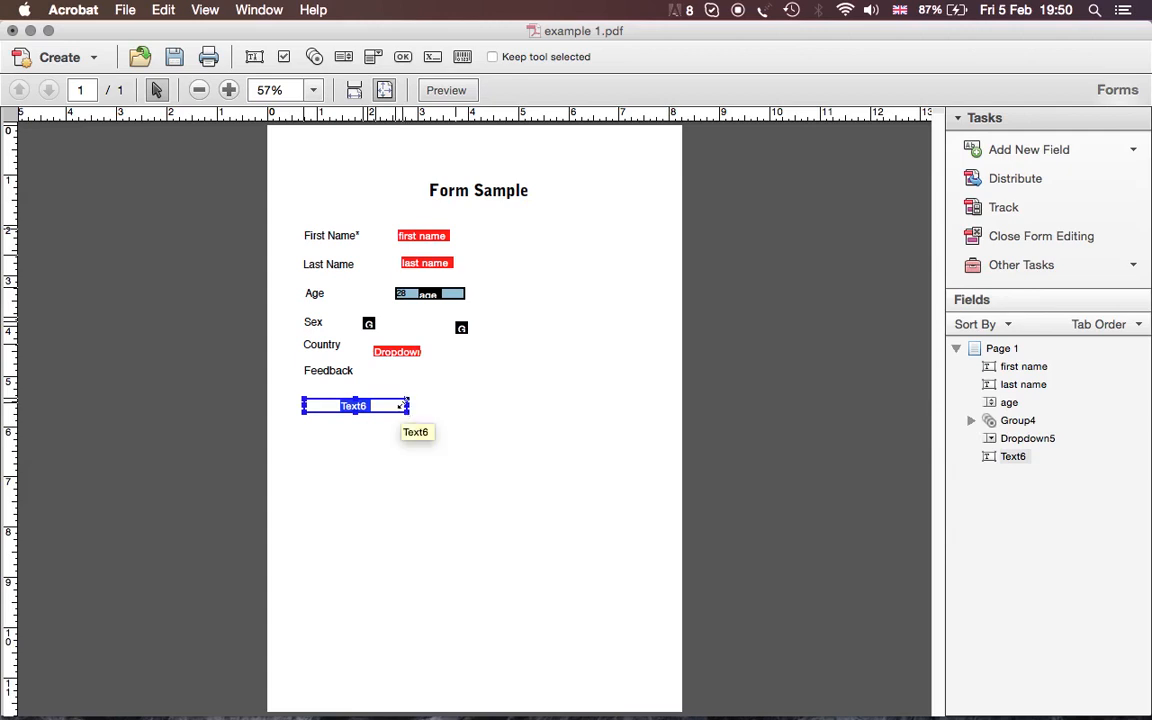
pyautogui.moveTo(389, 410); pyautogui.dragTo(627, 403)
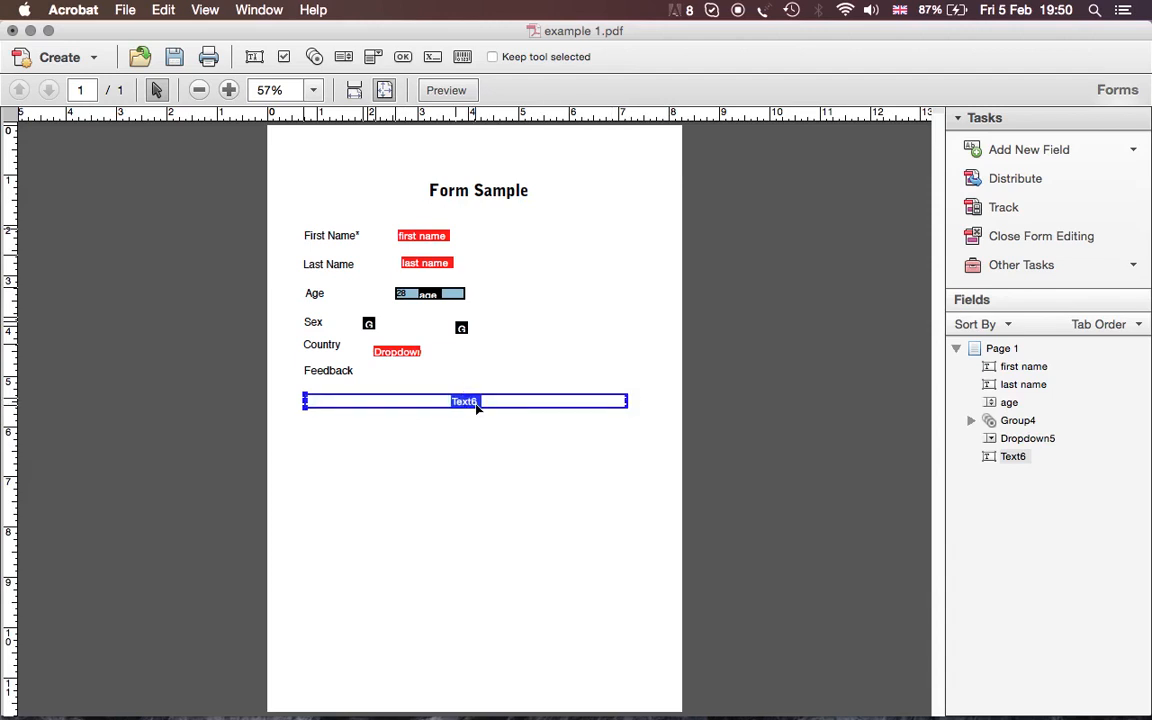
pyautogui.click(478, 419)
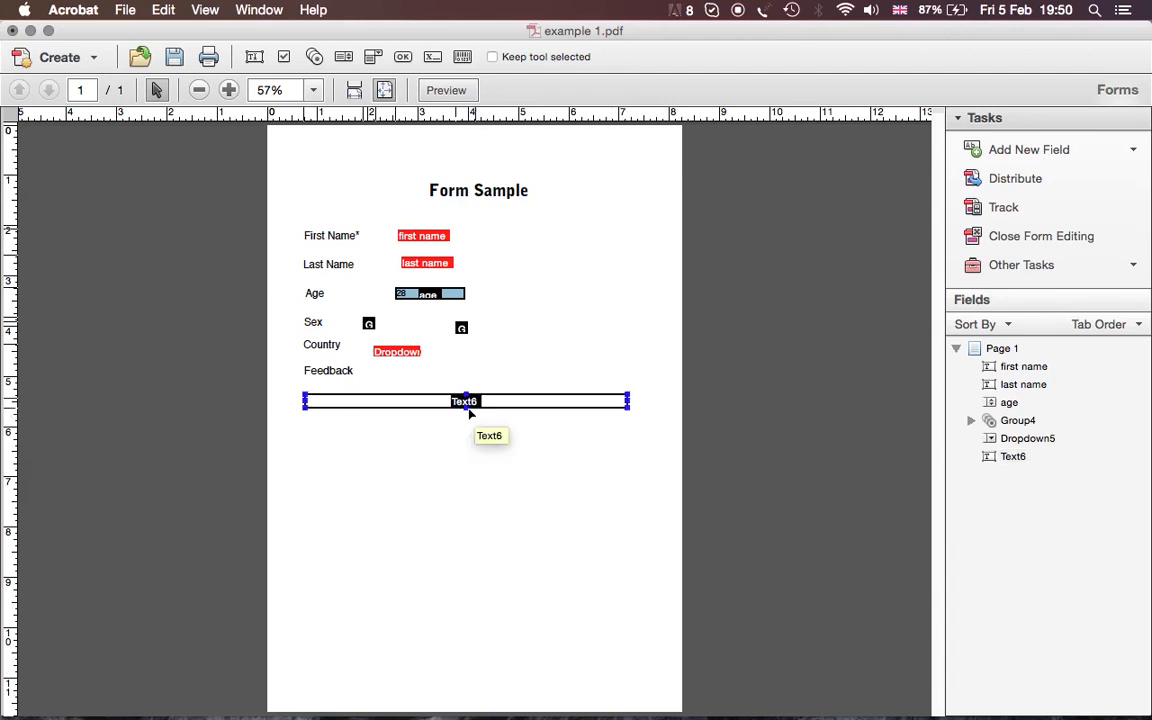
pyautogui.click(473, 408)
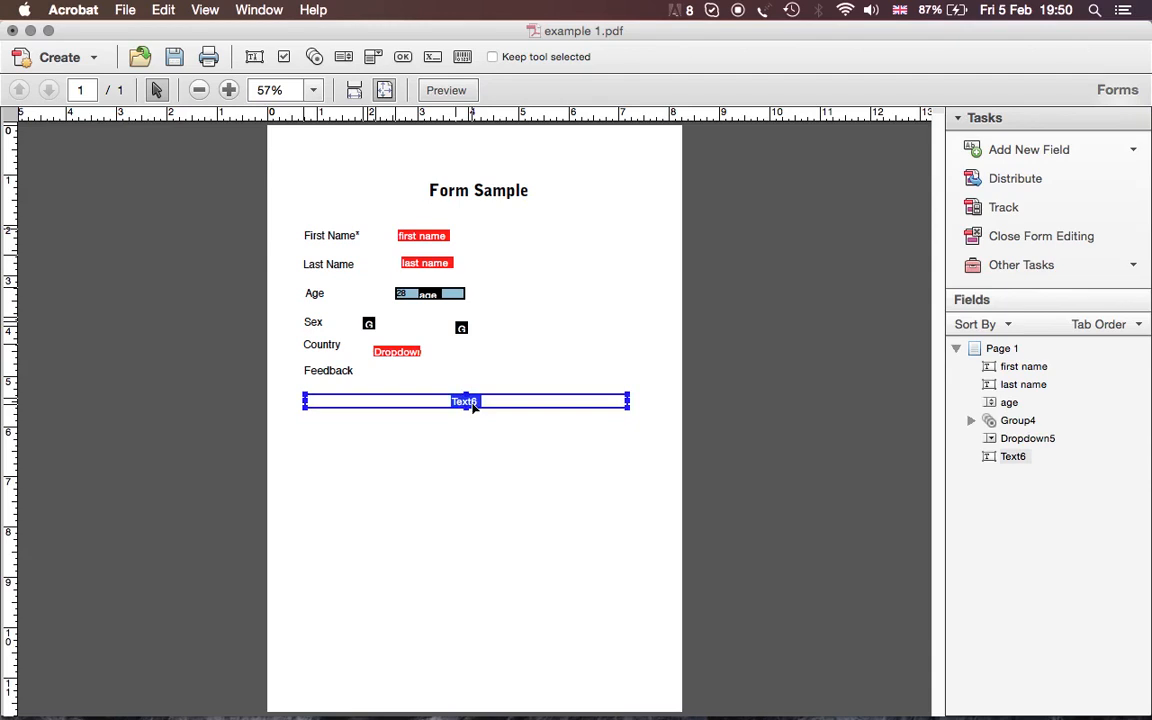
pyautogui.moveTo(468, 410); pyautogui.dragTo(470, 603)
pyautogui.click(524, 364)
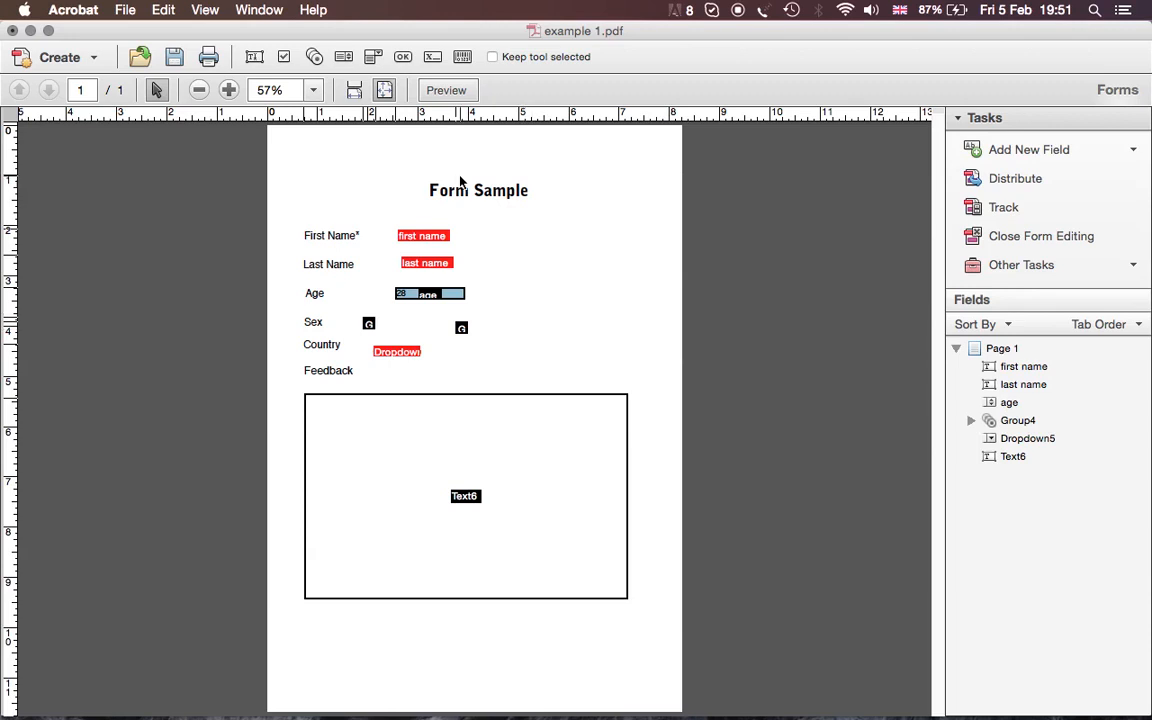
# - Preview the form and try out the Age list box
pyautogui.click(447, 91)
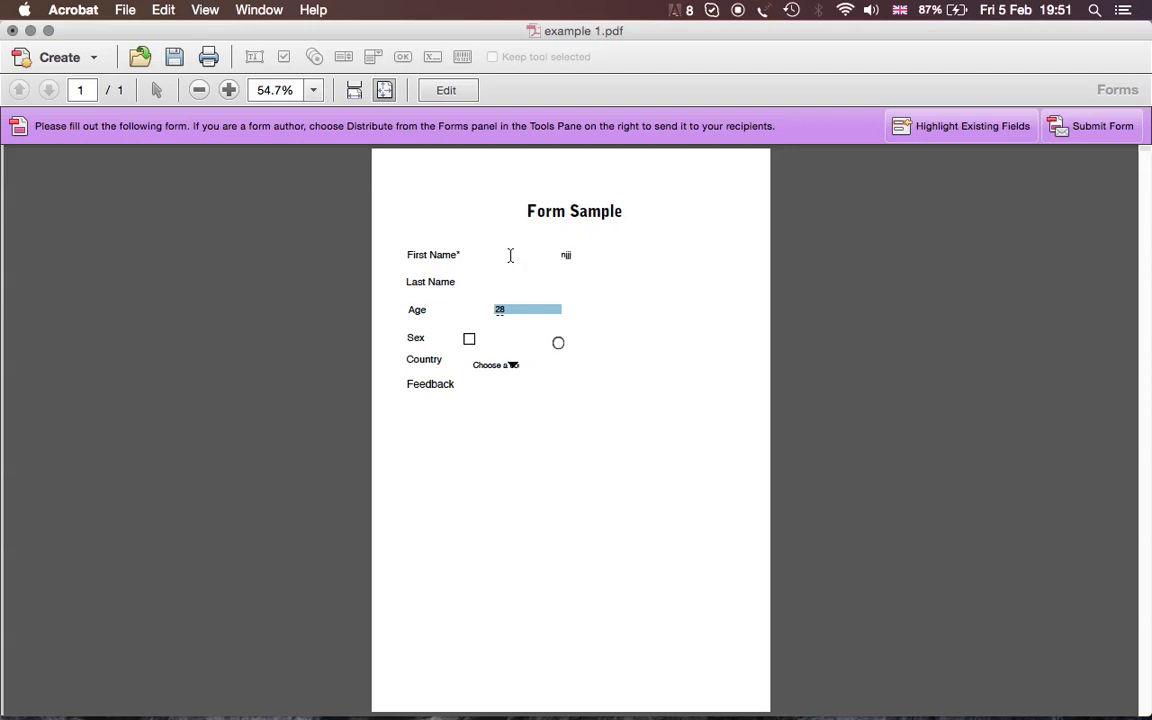
pyautogui.click(555, 309)
pyautogui.click(558, 310)
pyautogui.click(554, 312)
pyautogui.click(517, 311)
# - Alternate between the two Sex radio buttons in the preview, leaving the first one selected
pyautogui.click(468, 341)
pyautogui.click(558, 343)
pyautogui.click(469, 340)
pyautogui.click(558, 345)
pyautogui.click(469, 339)
# - Choose USA in the Country dropdown and try the Feedback text field
pyautogui.click(515, 367)
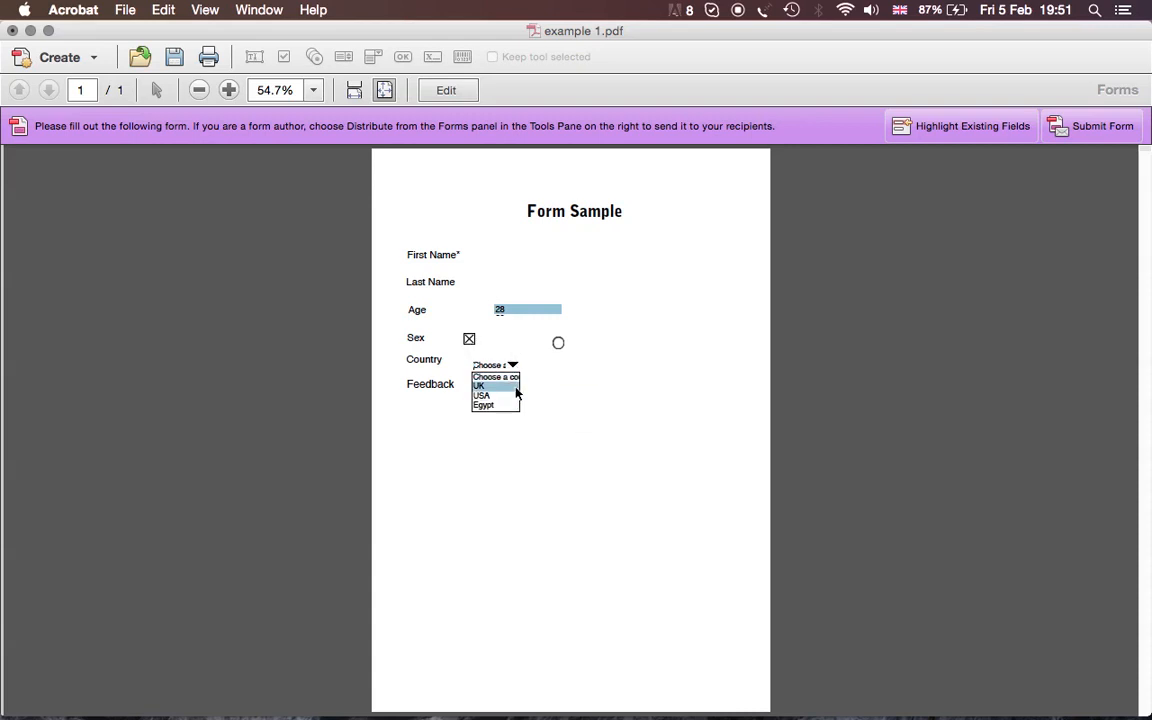
pyautogui.click(500, 396)
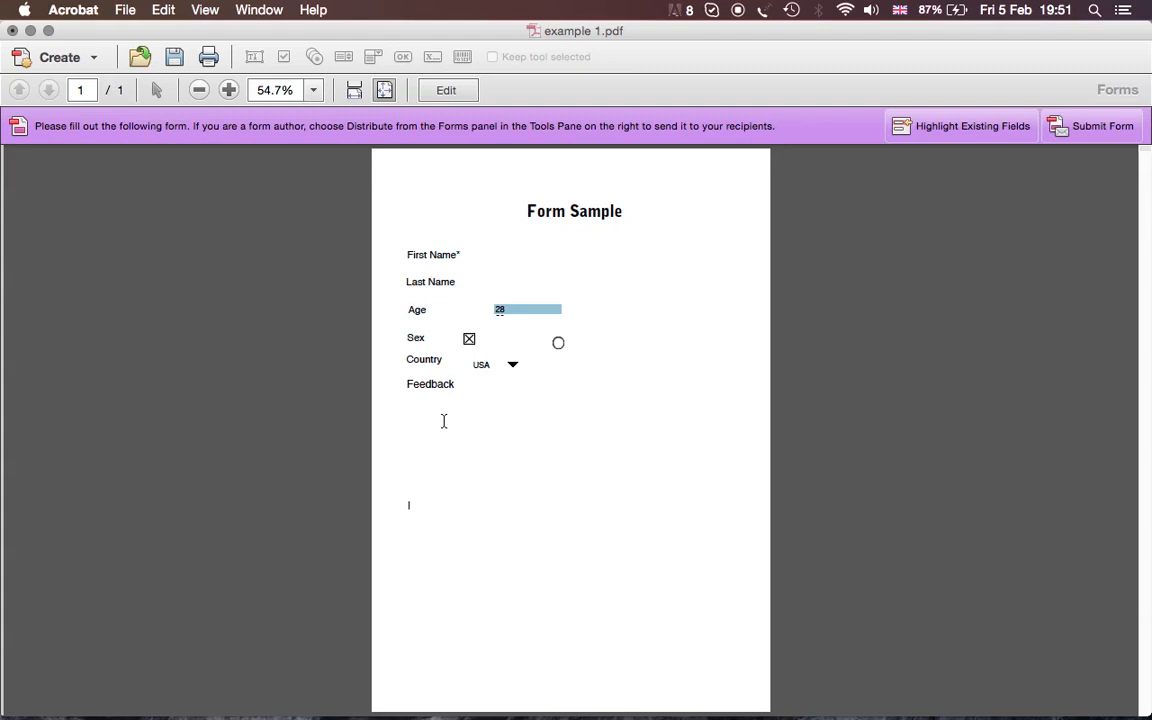
pyautogui.click(437, 490)
# - Return to form editing and give the feedback field a black border of Medium thickness with a light gray fill
pyautogui.click(446, 90)
pyautogui.doubleClick(537, 455)
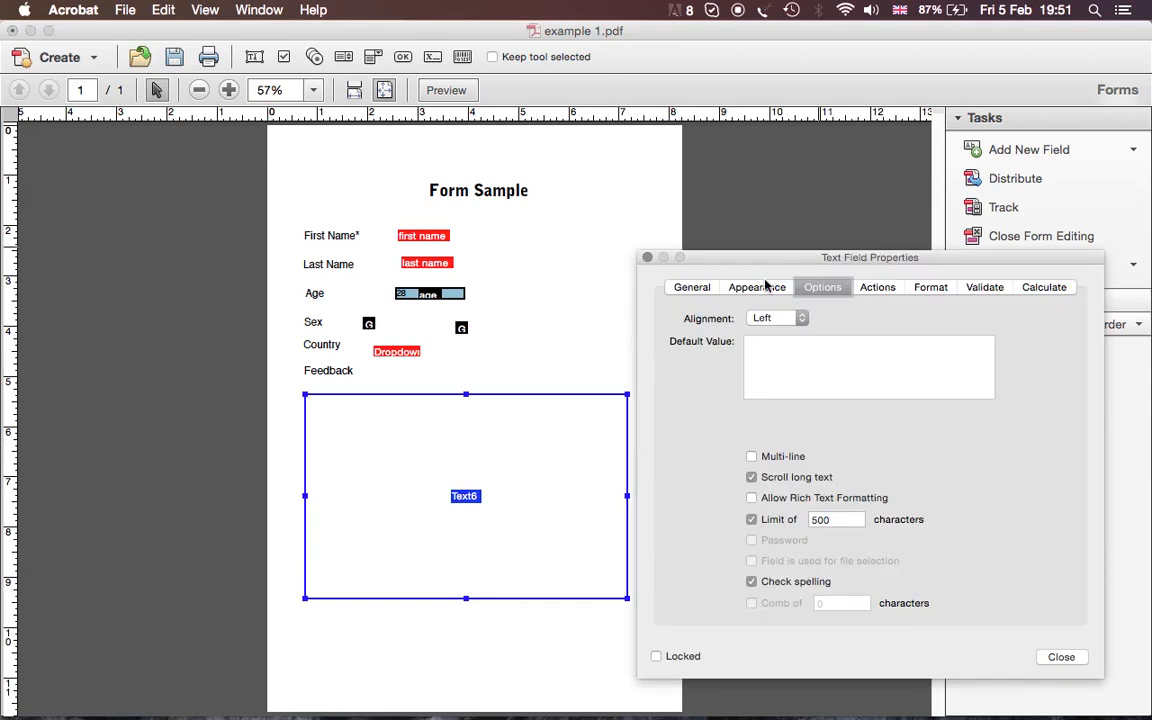
pyautogui.click(766, 287)
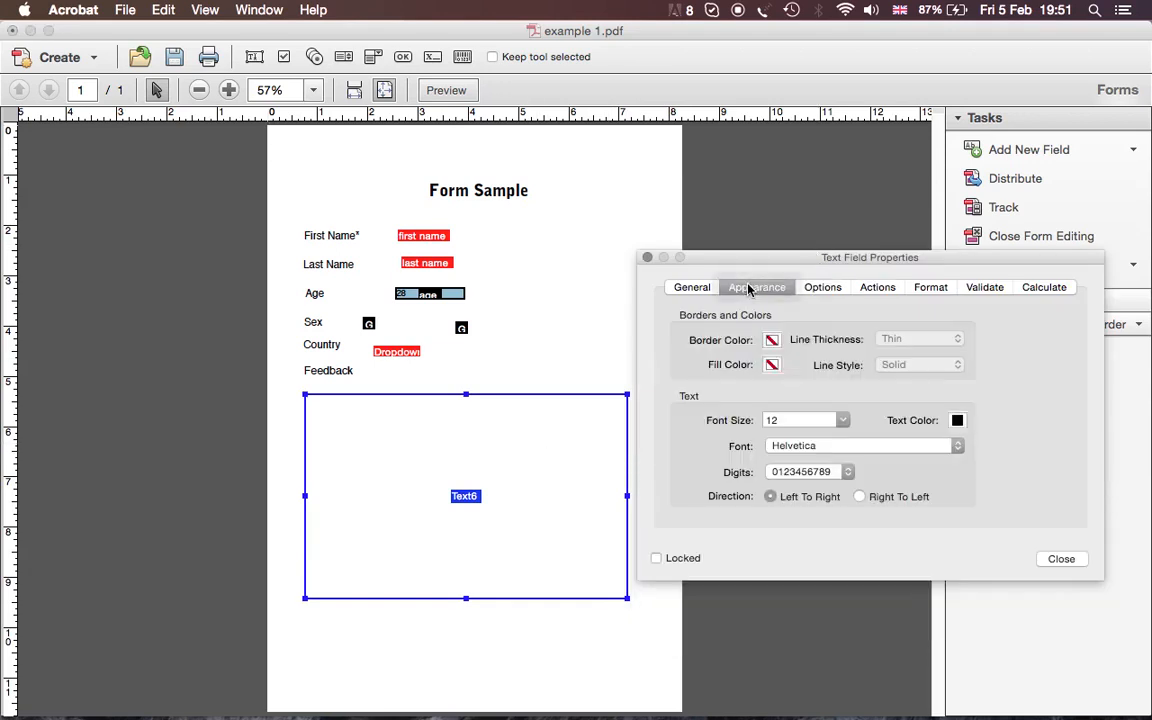
pyautogui.click(772, 343)
pyautogui.click(772, 343)
pyautogui.click(772, 343)
pyautogui.click(772, 374)
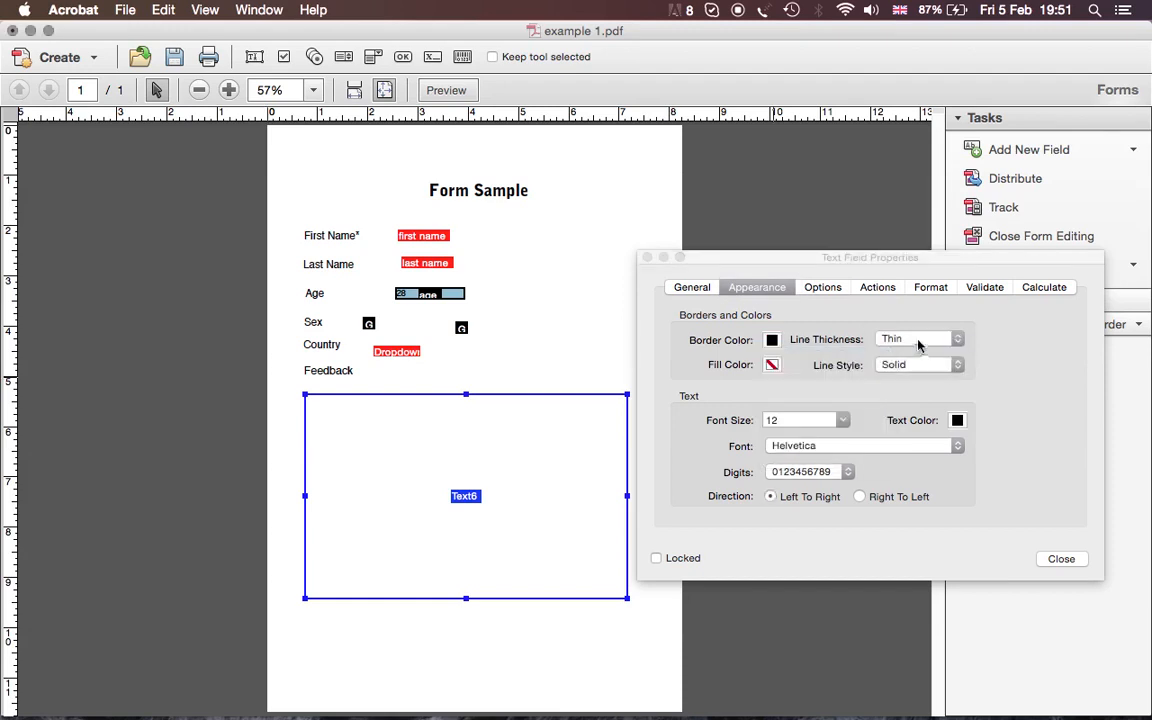
pyautogui.click(918, 345)
pyautogui.click(915, 353)
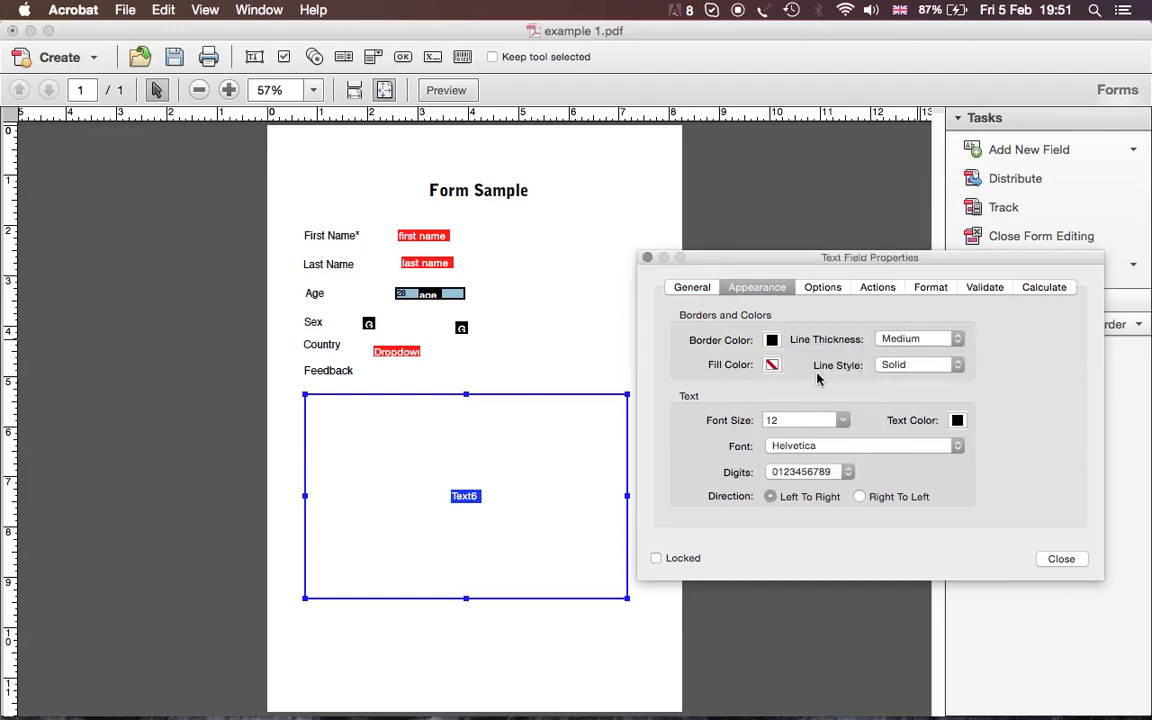
pyautogui.click(772, 365)
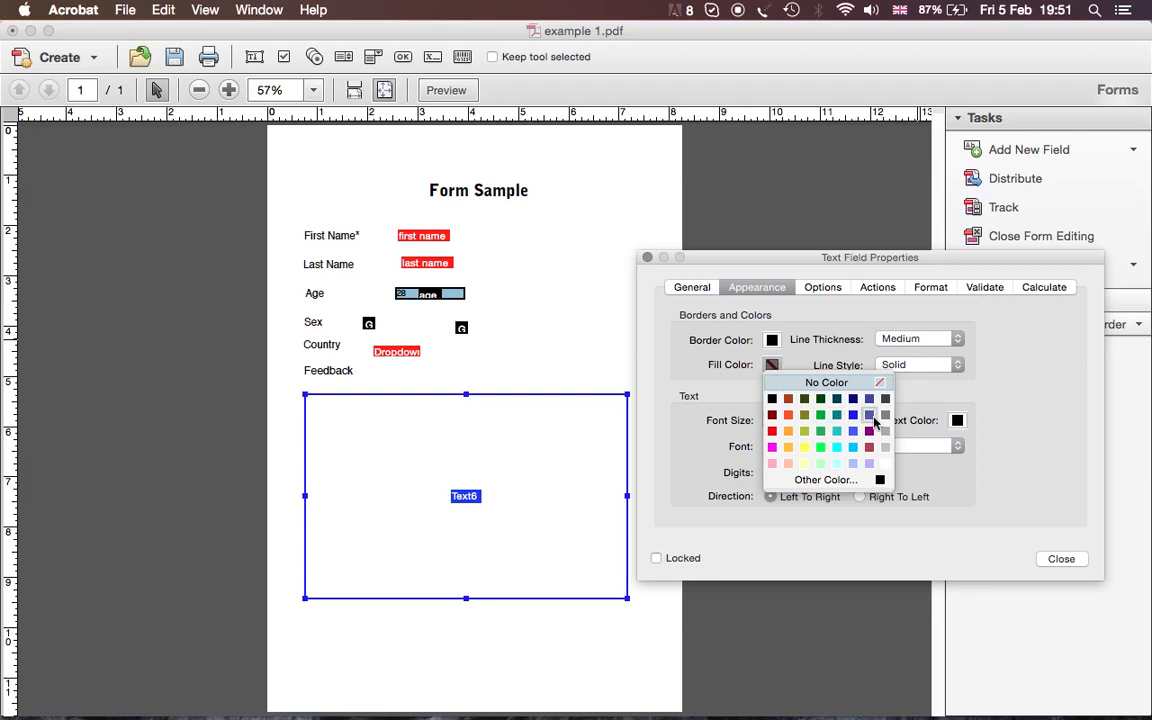
pyautogui.click(885, 431)
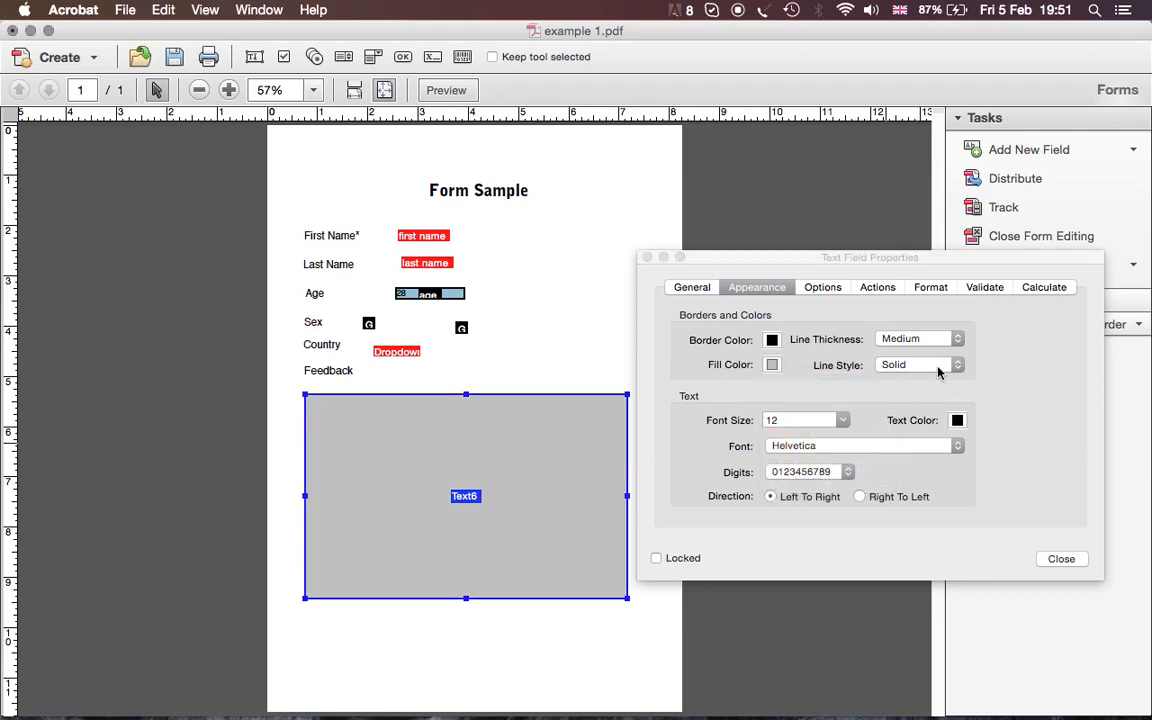
# - Try the Dashed and Beveled line styles on the feedback field's border and set it back to Solid
pyautogui.click(938, 368)
pyautogui.click(933, 379)
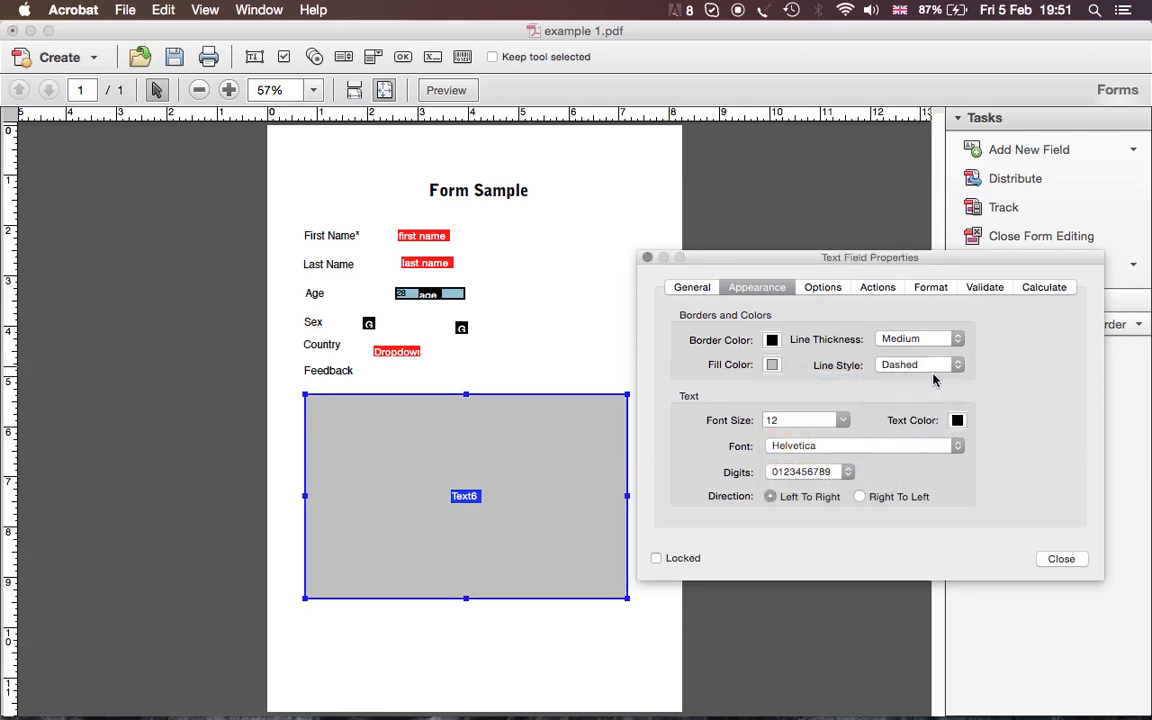
pyautogui.click(933, 368)
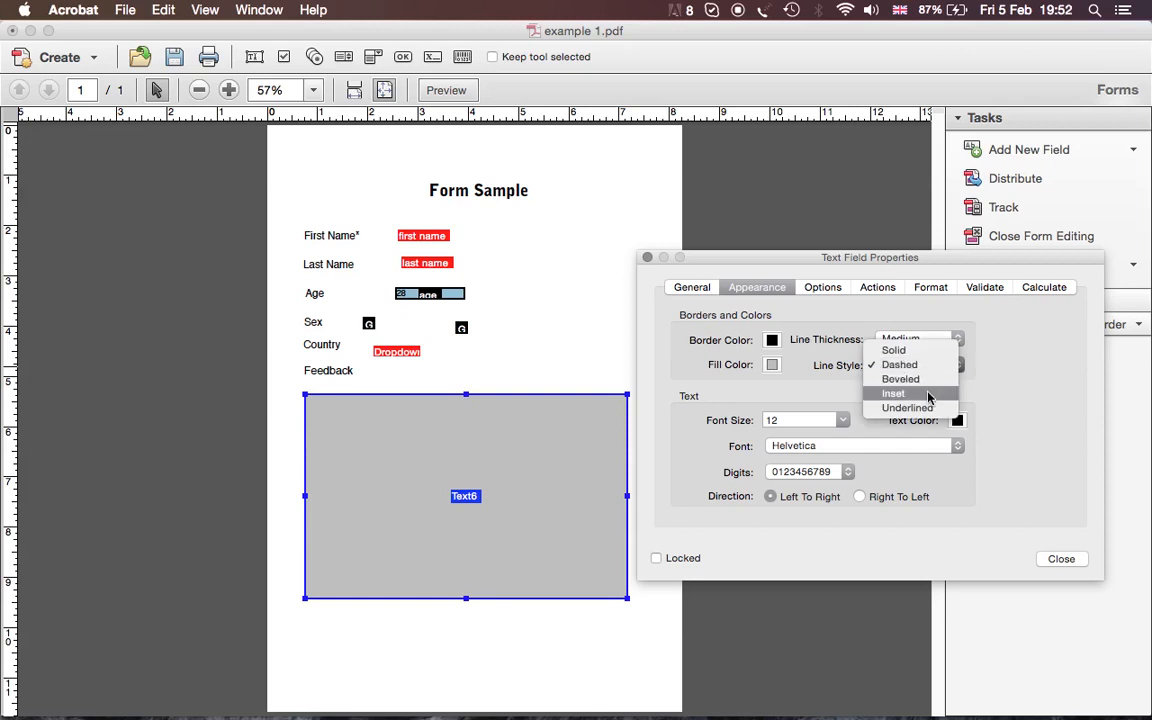
pyautogui.click(925, 386)
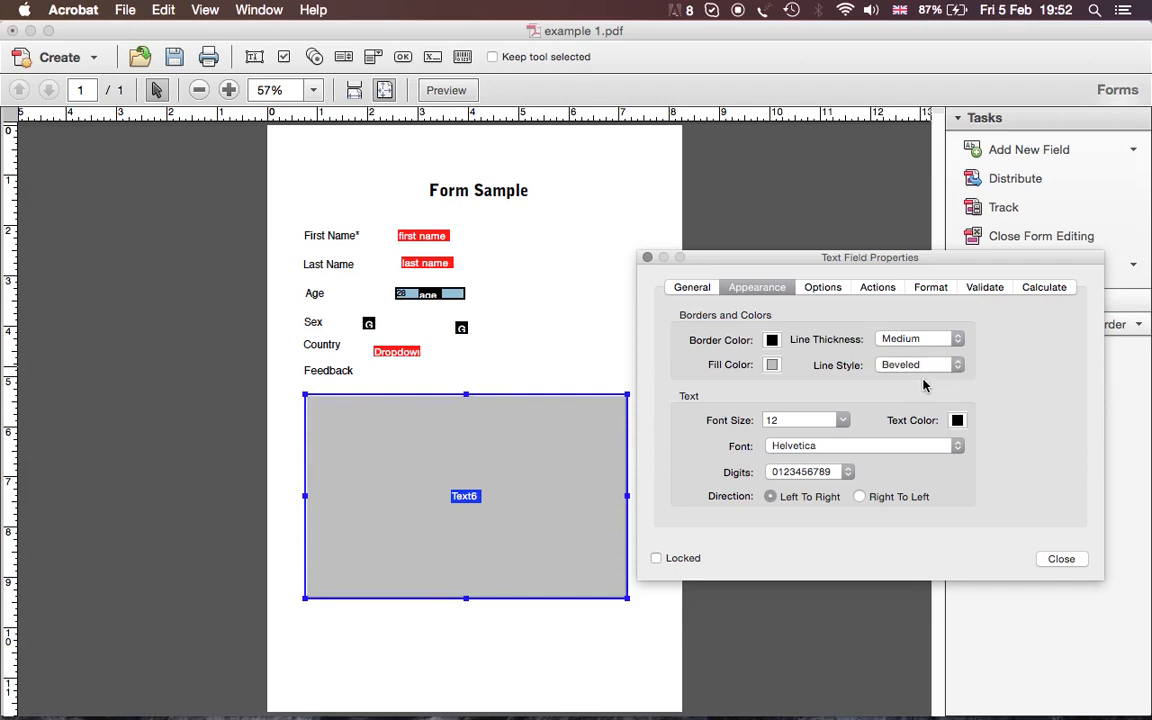
pyautogui.click(921, 366)
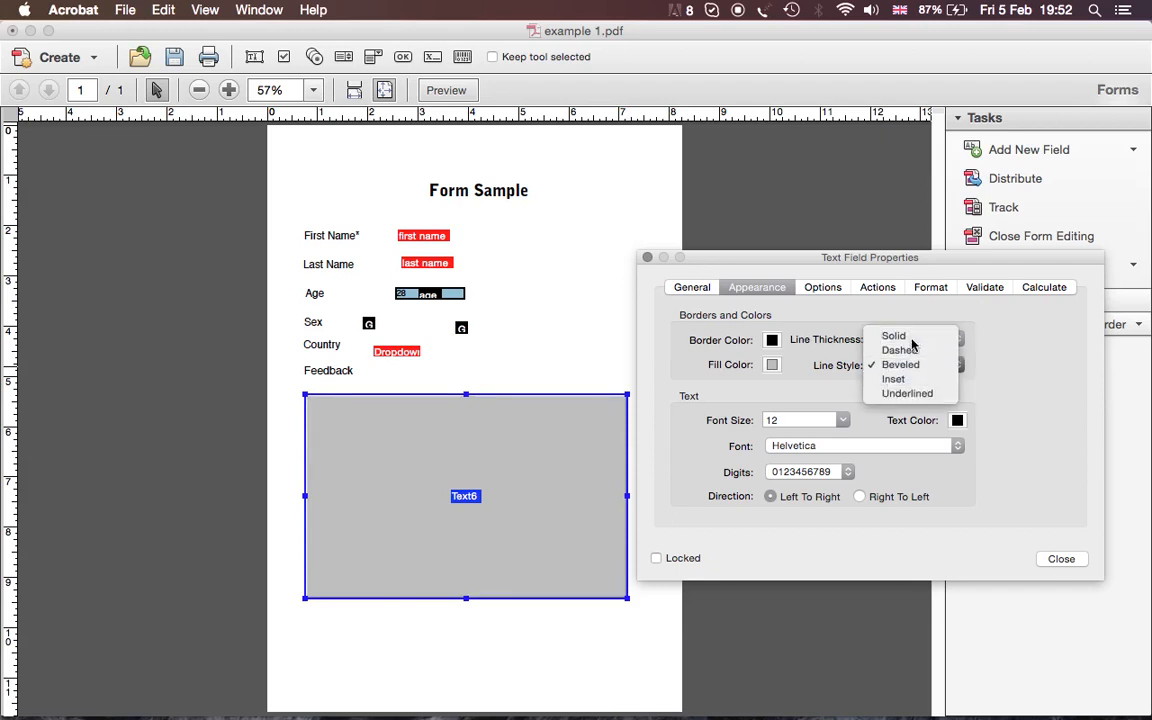
pyautogui.click(913, 335)
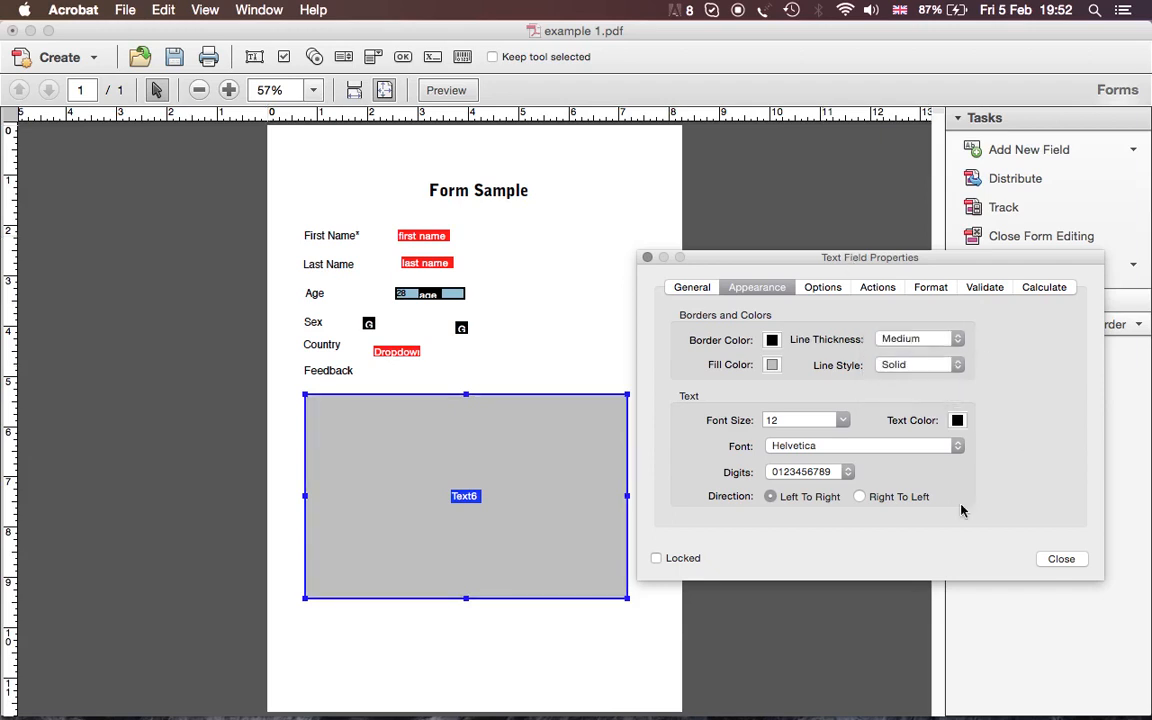
# - Close the feedback field's properties and give the first name field a black border of Thin thickness
pyautogui.click(1058, 562)
pyautogui.click(488, 278)
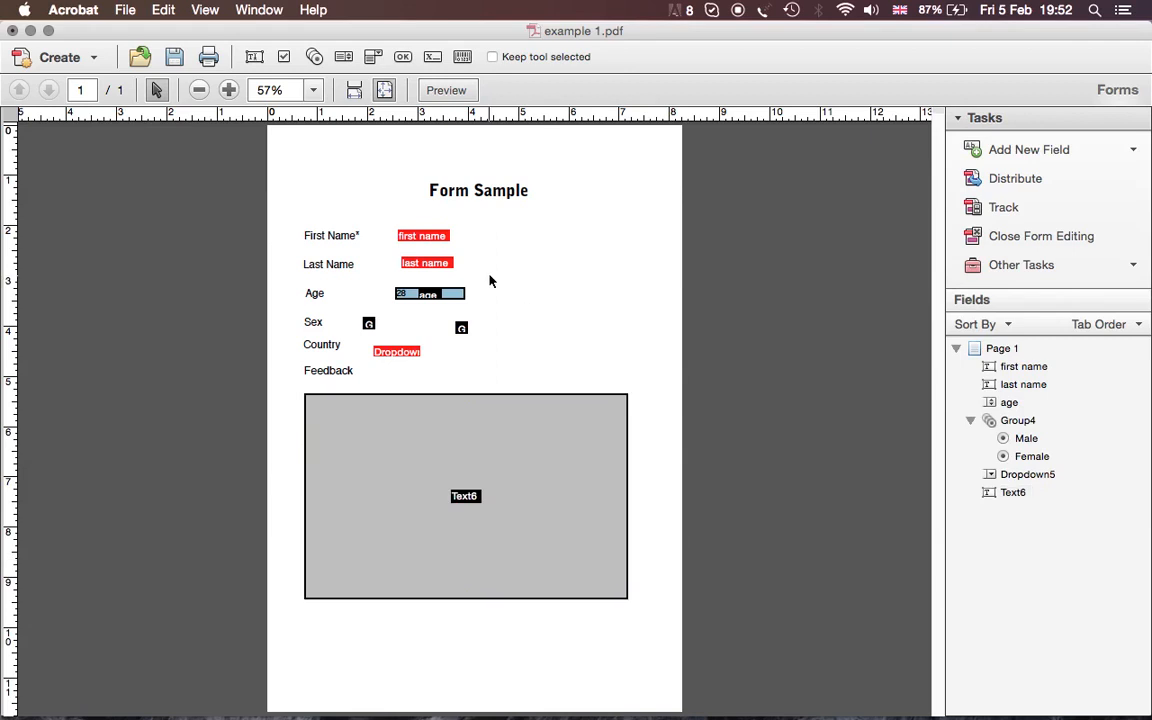
pyautogui.click(445, 237)
pyautogui.doubleClick(466, 237)
pyautogui.click(772, 340)
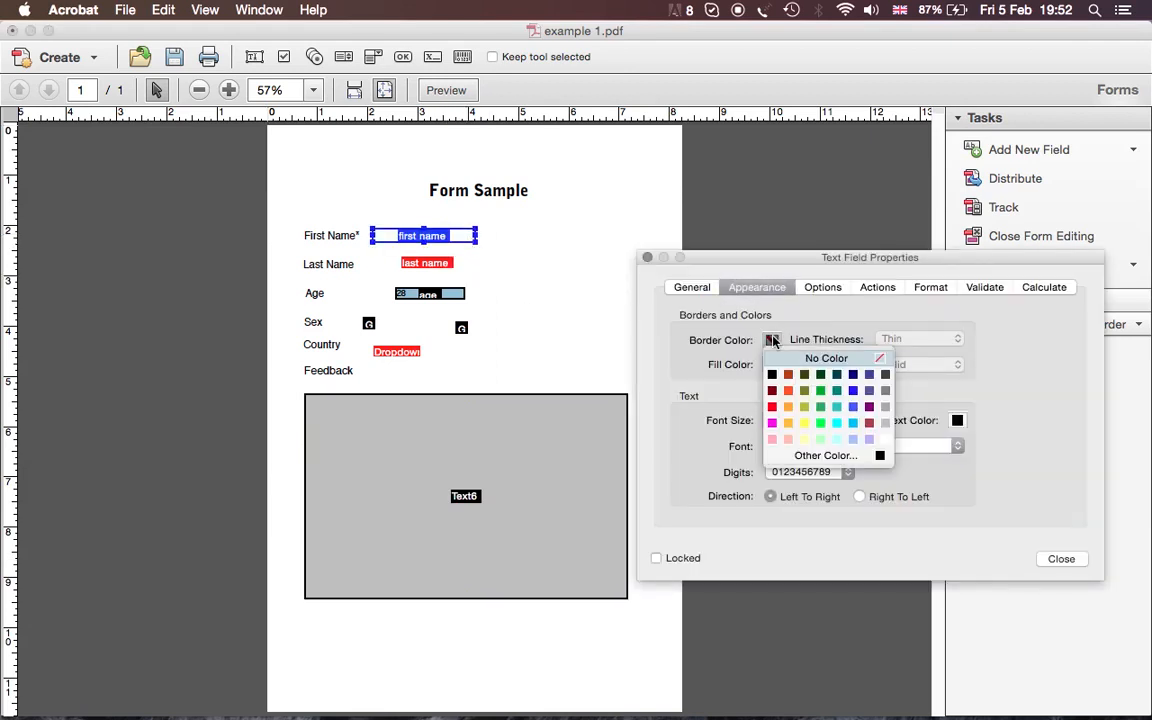
pyautogui.click(774, 372)
pyautogui.click(925, 339)
pyautogui.click(915, 340)
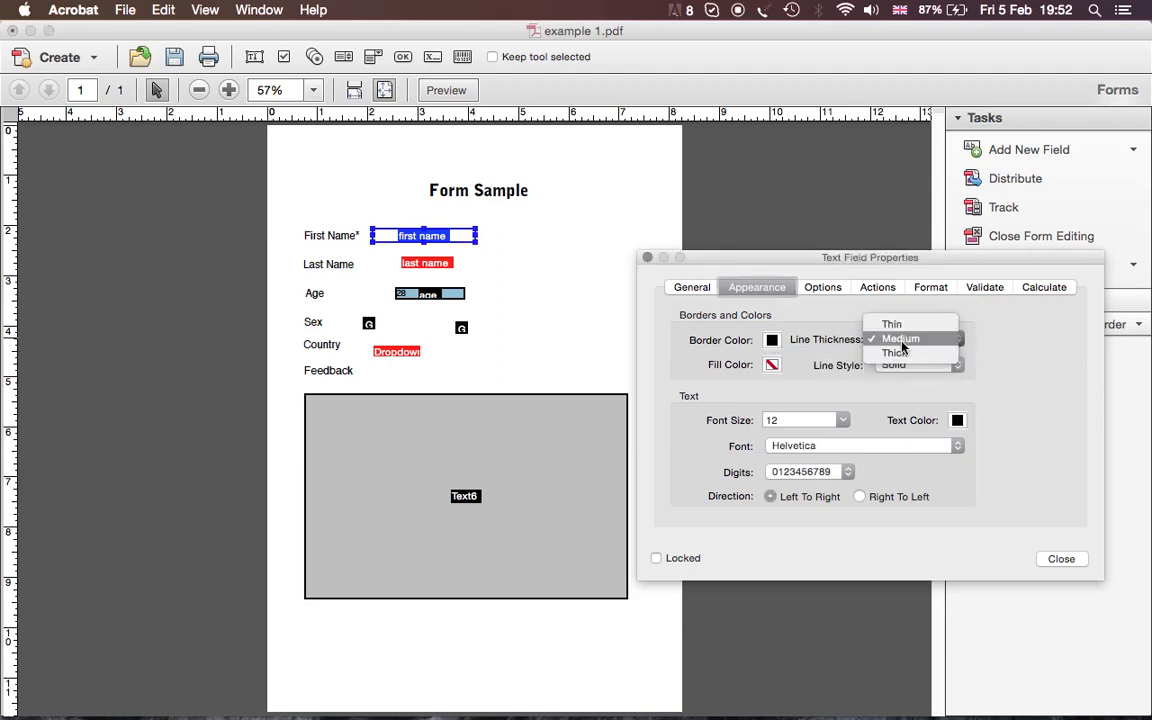
pyautogui.click(893, 325)
pyautogui.click(577, 282)
# - Give the last name field a black border, keeping the Thin, Solid line
pyautogui.click(425, 263)
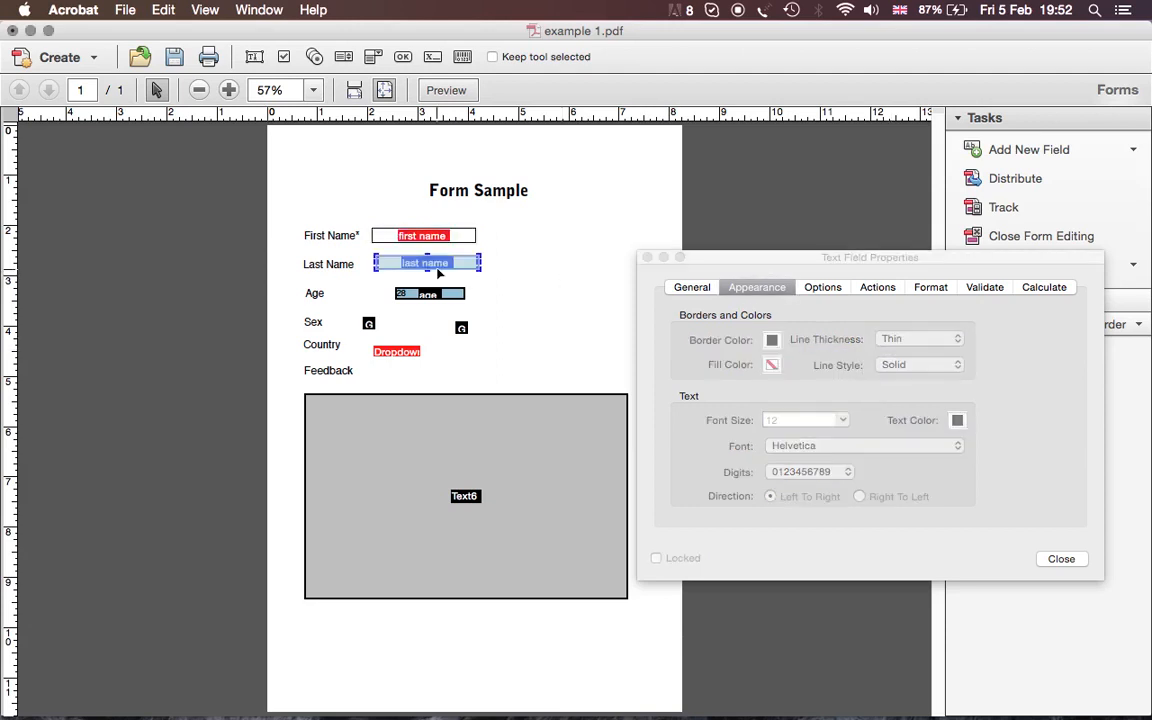
pyautogui.click(772, 341)
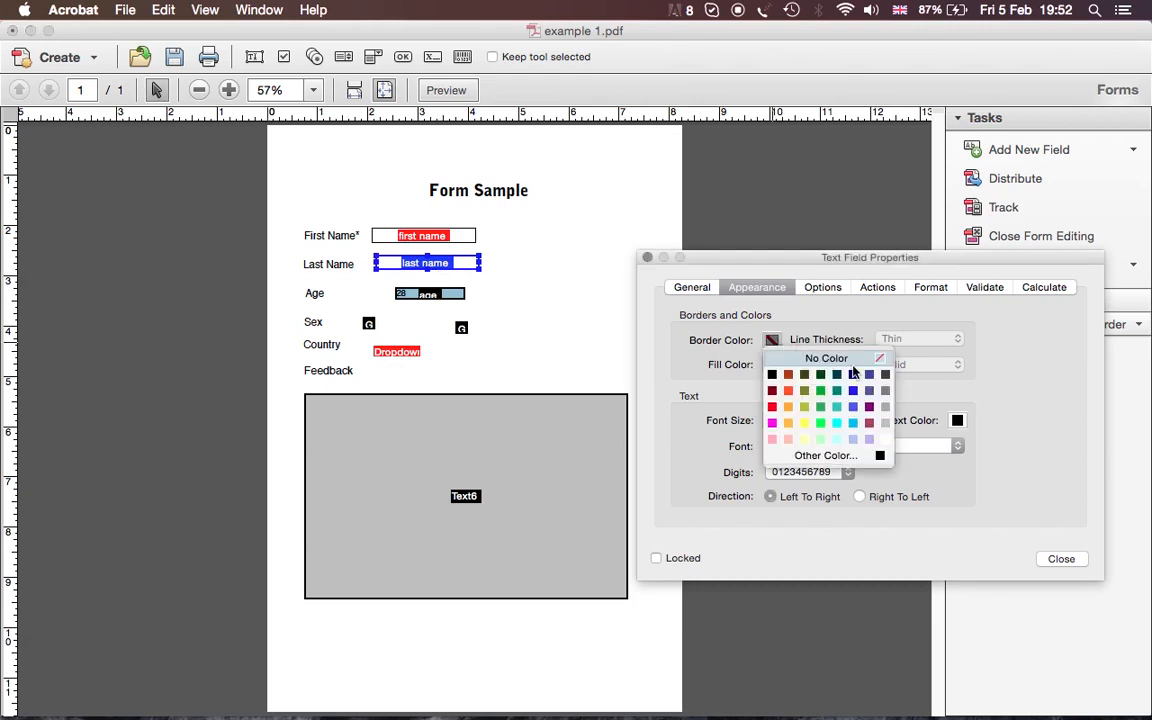
pyautogui.click(772, 375)
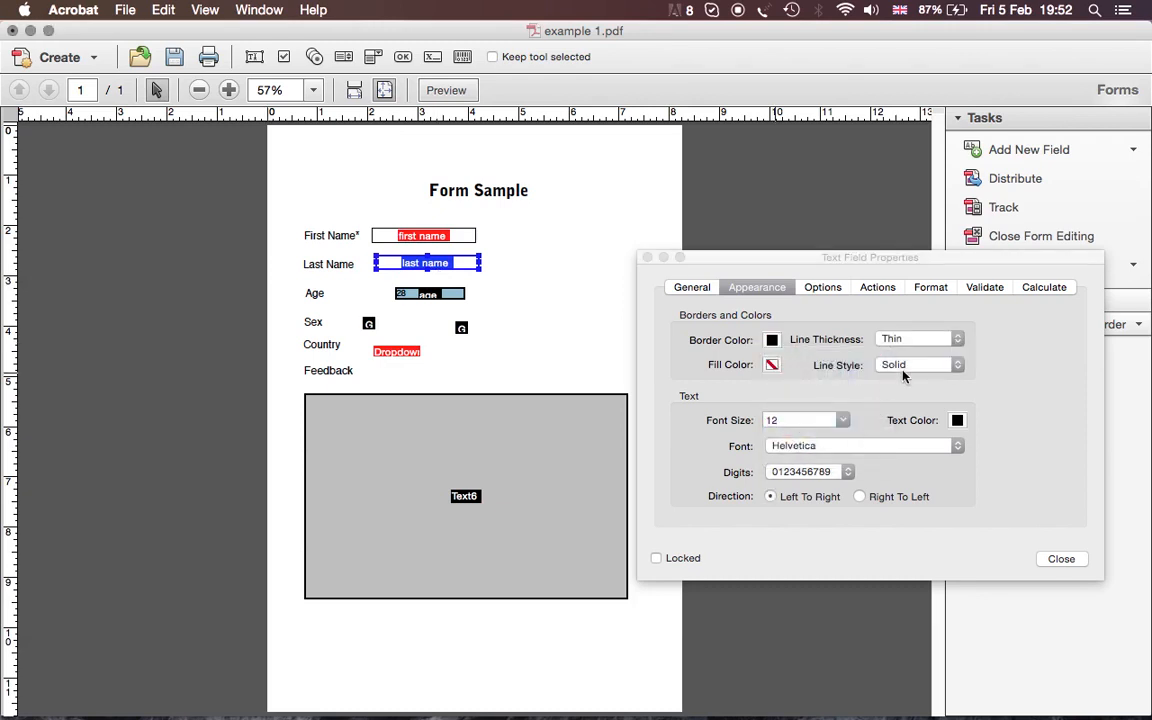
pyautogui.click(543, 306)
# - Check the border appearance settings of the age list box and the Female radio button, and close the properties
pyautogui.click(447, 300)
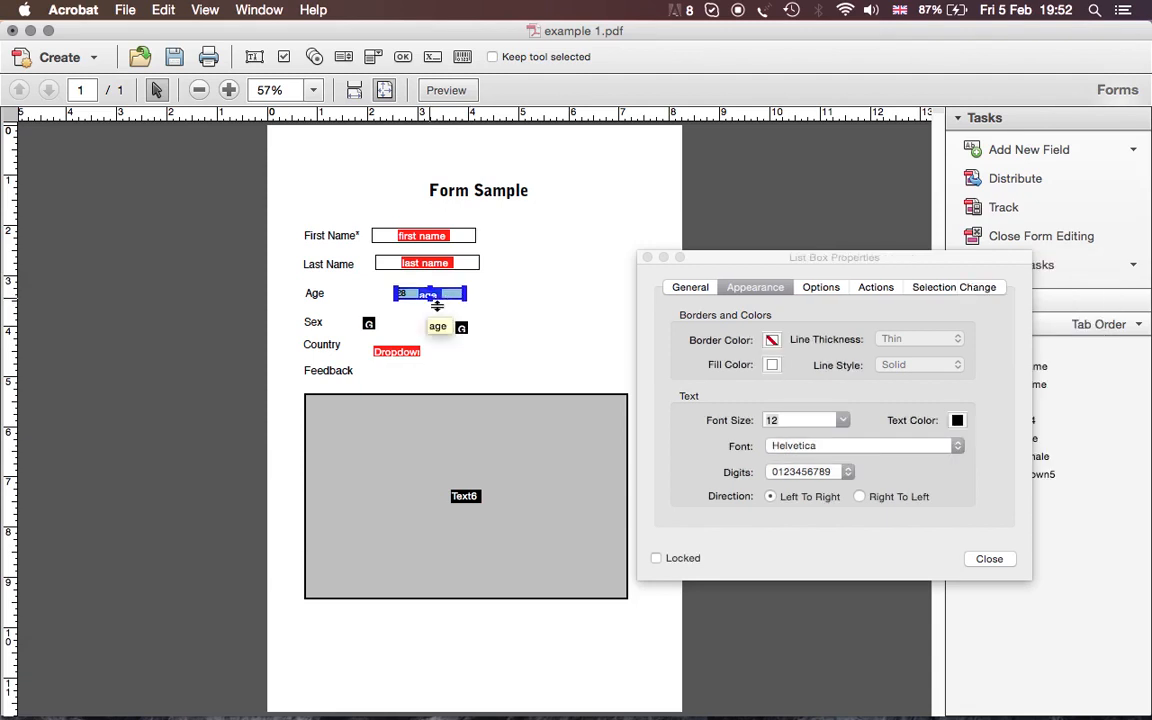
pyautogui.click(421, 337)
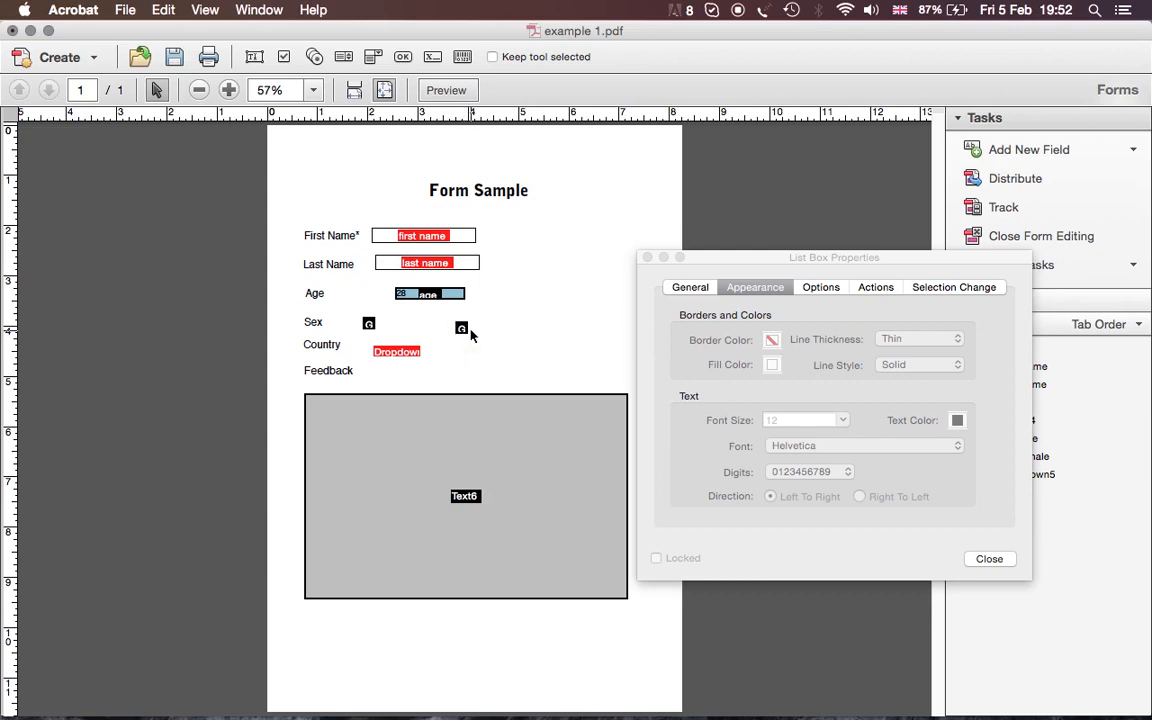
pyautogui.click(461, 328)
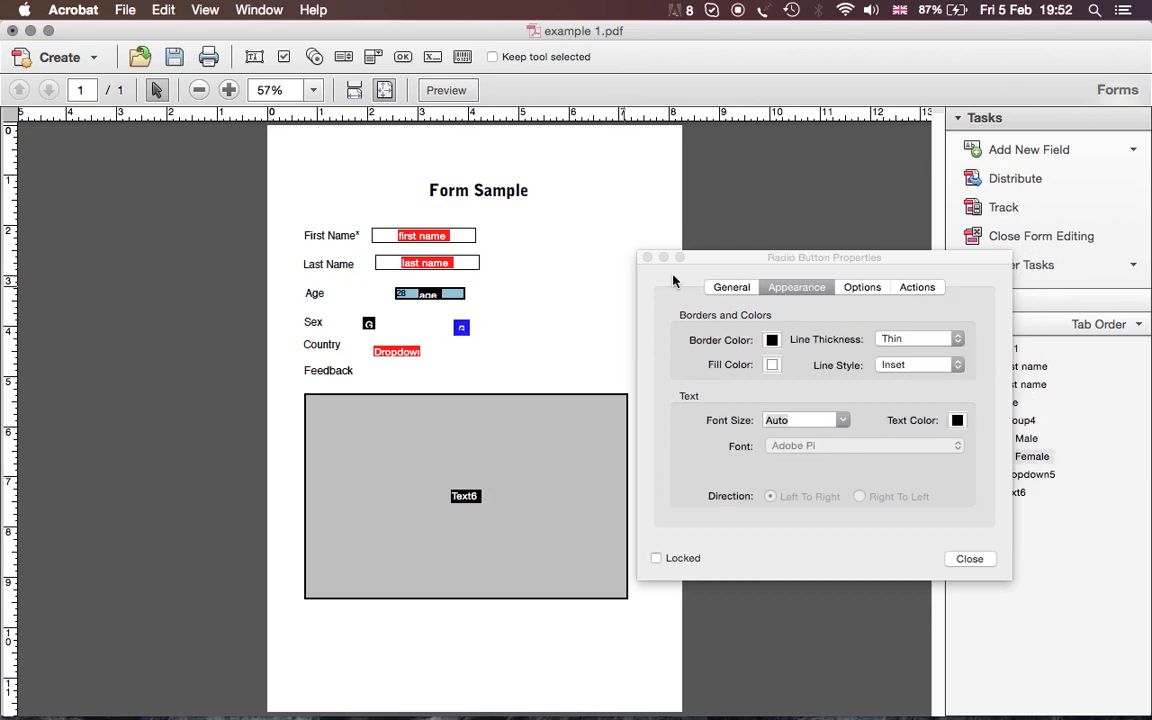
pyautogui.click(969, 559)
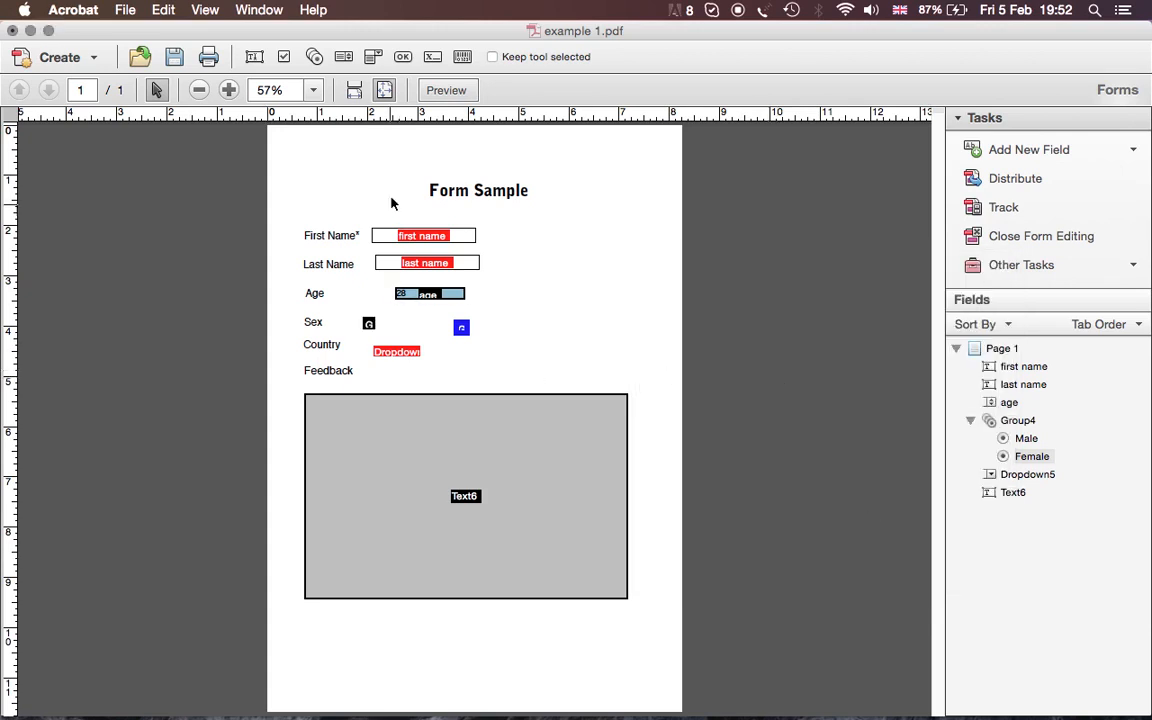
# - Preview the form and enter "oimskdmfksdmf" as feedback, "wkemkwem" as first name and "wekmwk" as last name
pyautogui.click(440, 91)
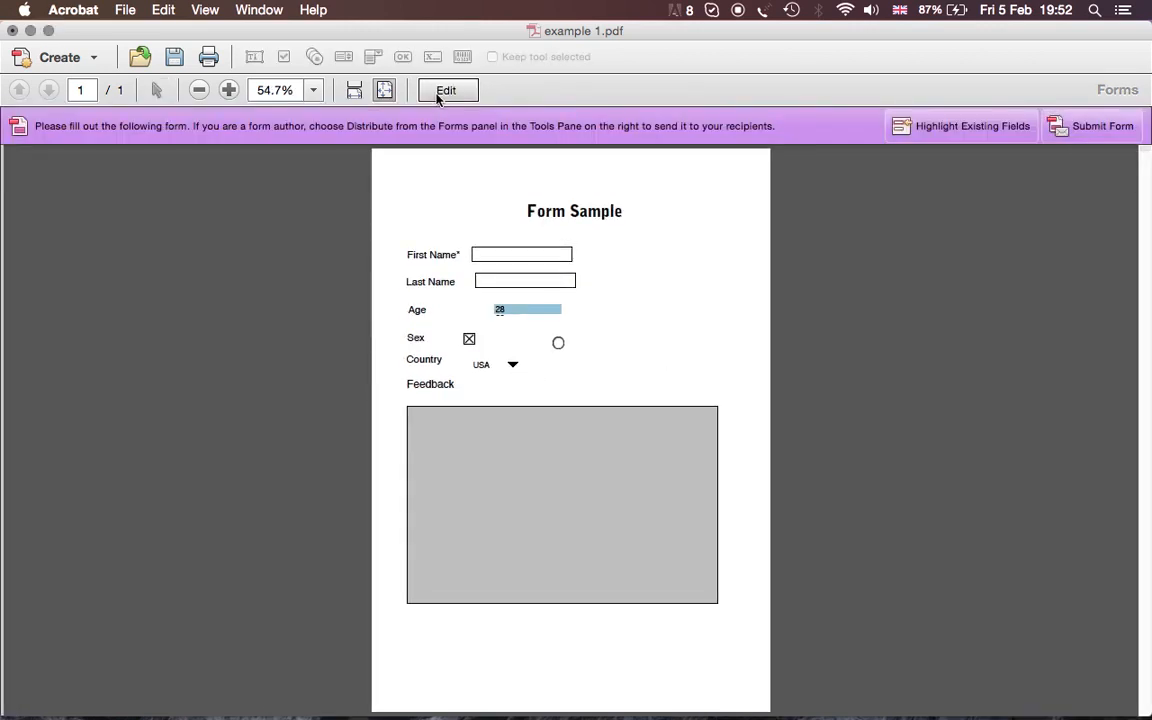
pyautogui.click(512, 365)
pyautogui.click(513, 366)
pyautogui.click(576, 466)
pyautogui.write('oimskdmfksdmf')
pyautogui.click(518, 250)
pyautogui.write('kwem')
pyautogui.click(535, 279)
pyautogui.write('wekmwk')
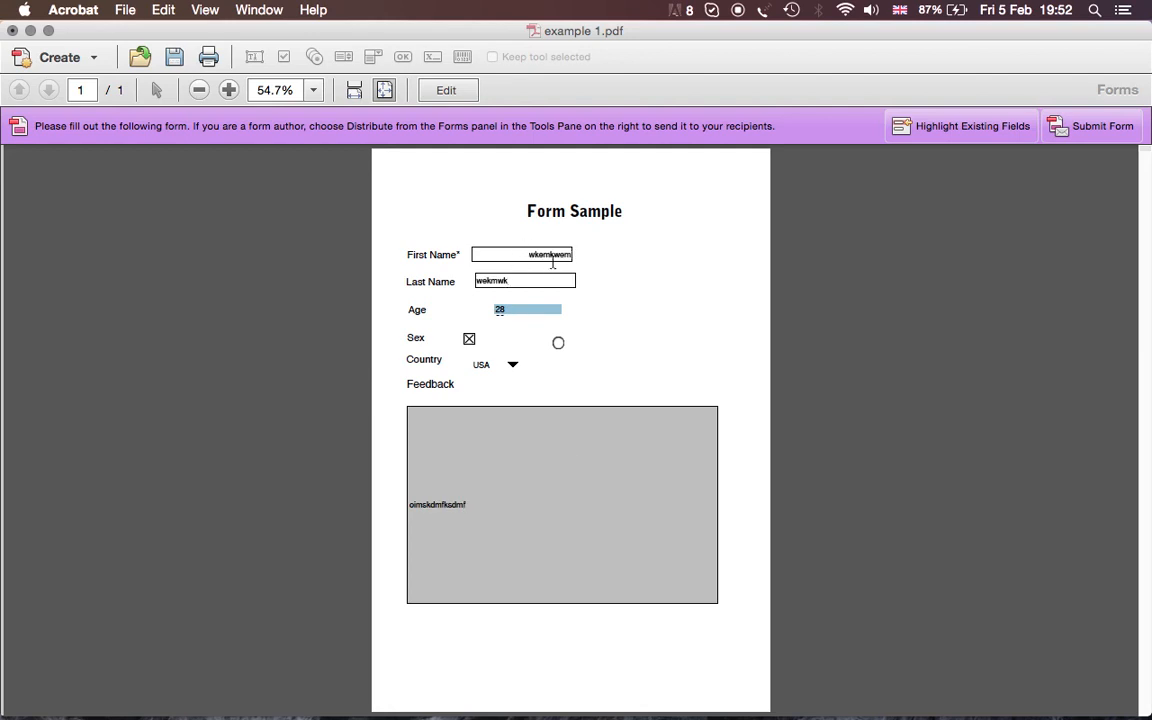
# - Replace the sample entries with "sdfsdfsdf" for the first name and "sdsdsd" for the last name
pyautogui.doubleClick(539, 254)
pyautogui.doubleClick(529, 280)
pyautogui.write('sd')
pyautogui.write('sdfsdfsdf')
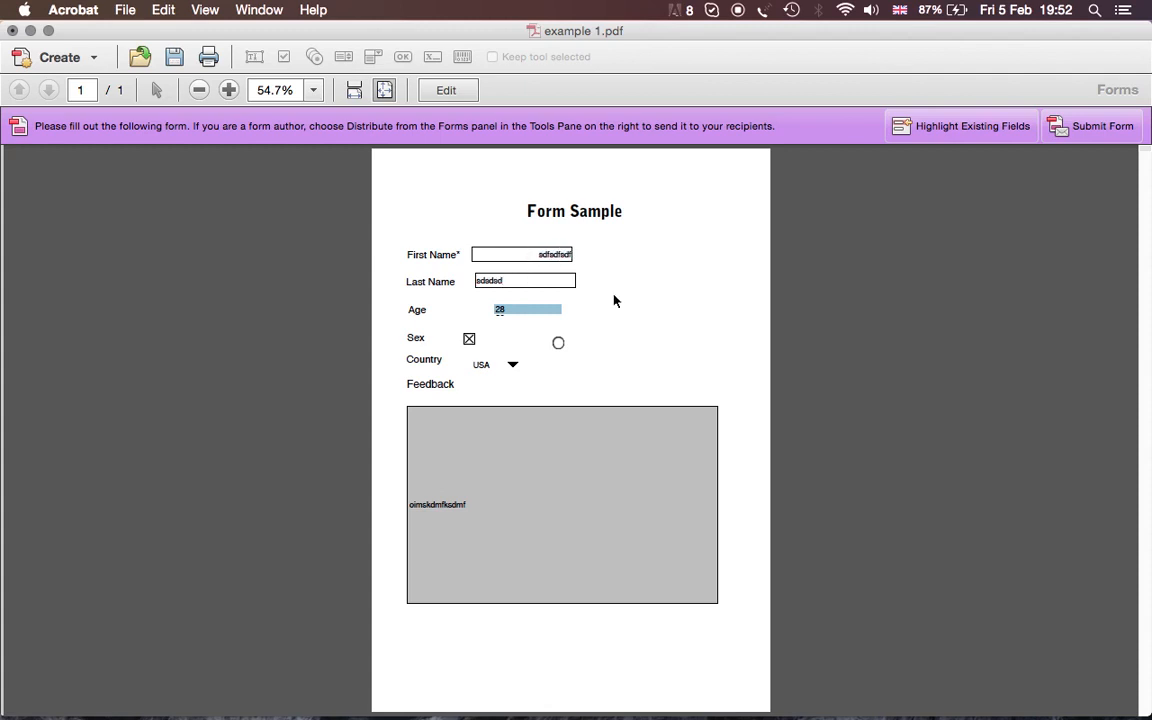
# - Return to form editing and set the first name field's text alignment to Left
pyautogui.click(449, 90)
pyautogui.doubleClick(445, 236)
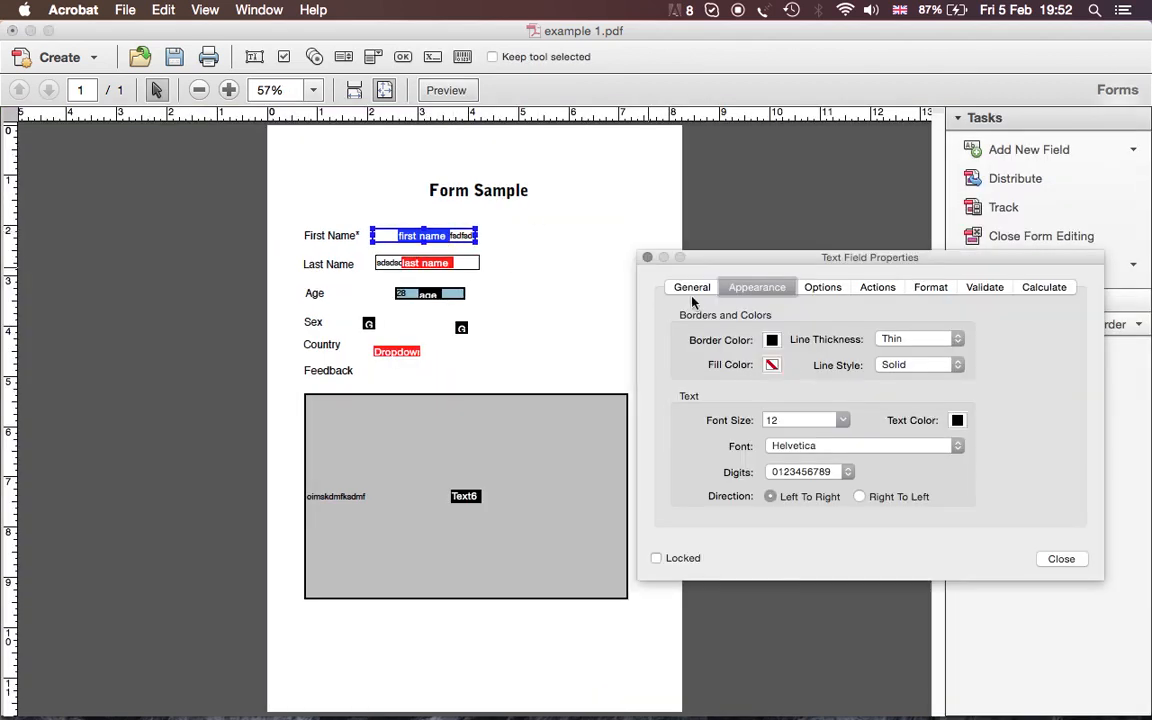
pyautogui.click(822, 287)
pyautogui.click(806, 317)
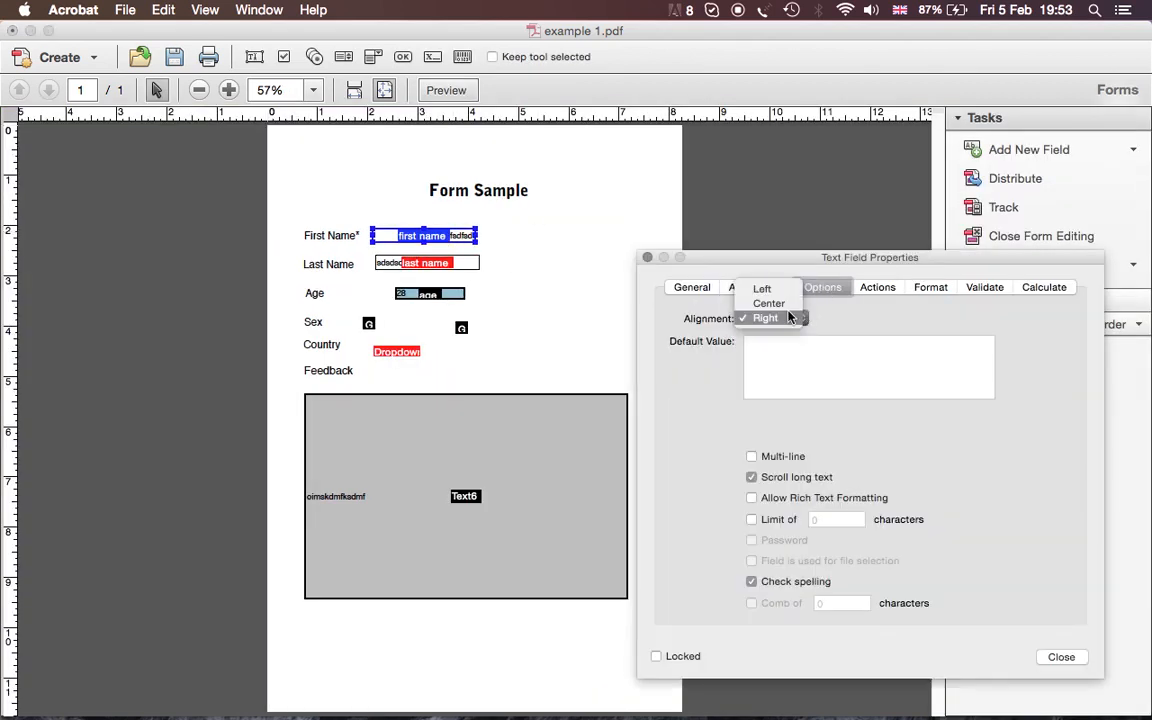
pyautogui.click(762, 289)
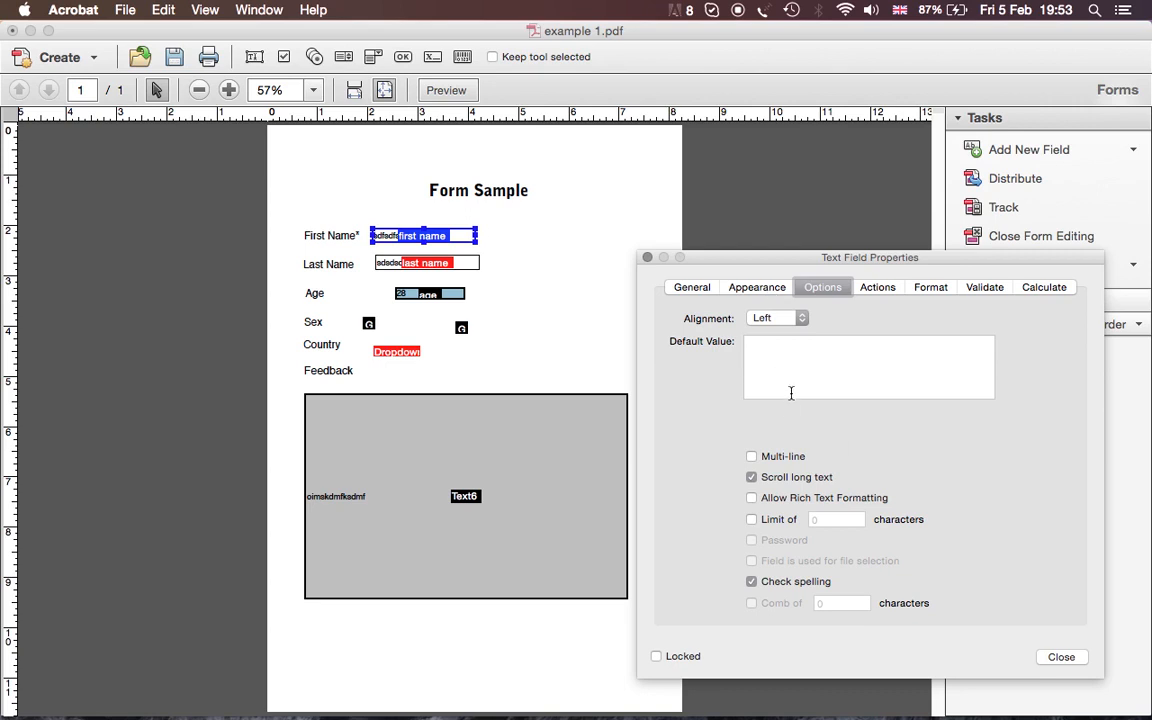
pyautogui.click(1061, 657)
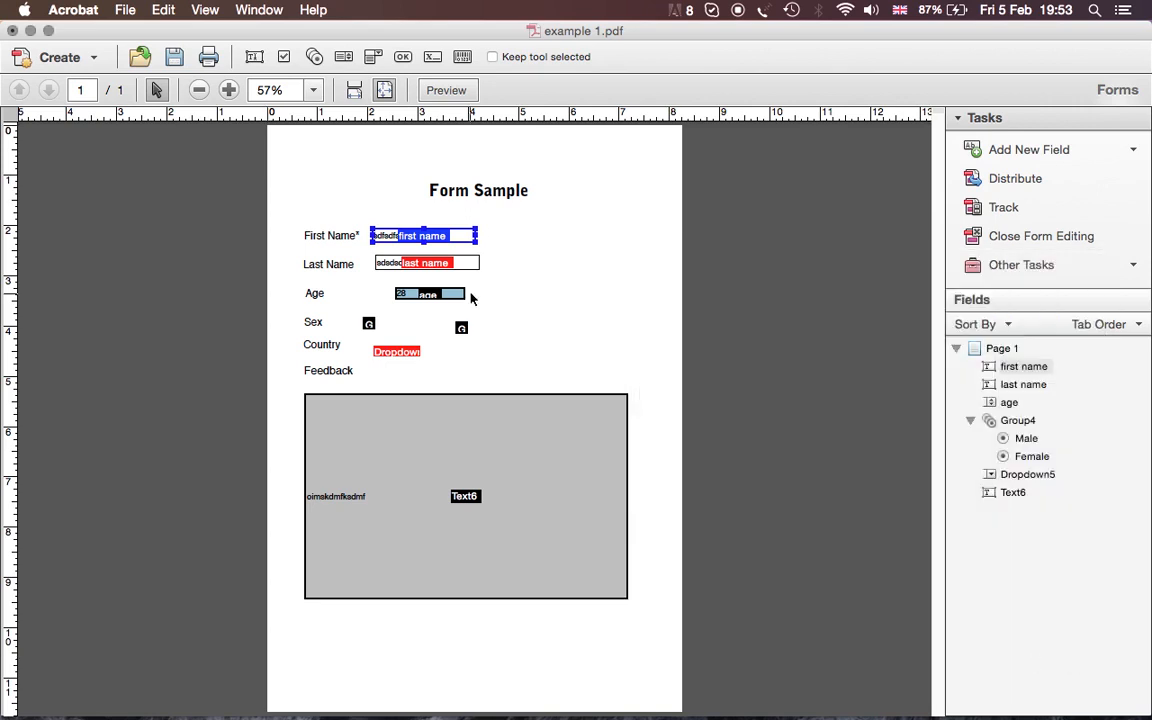
# - Recheck the first name field's options, then test the field in preview by replacing its text with "sdf"
pyautogui.doubleClick(433, 237)
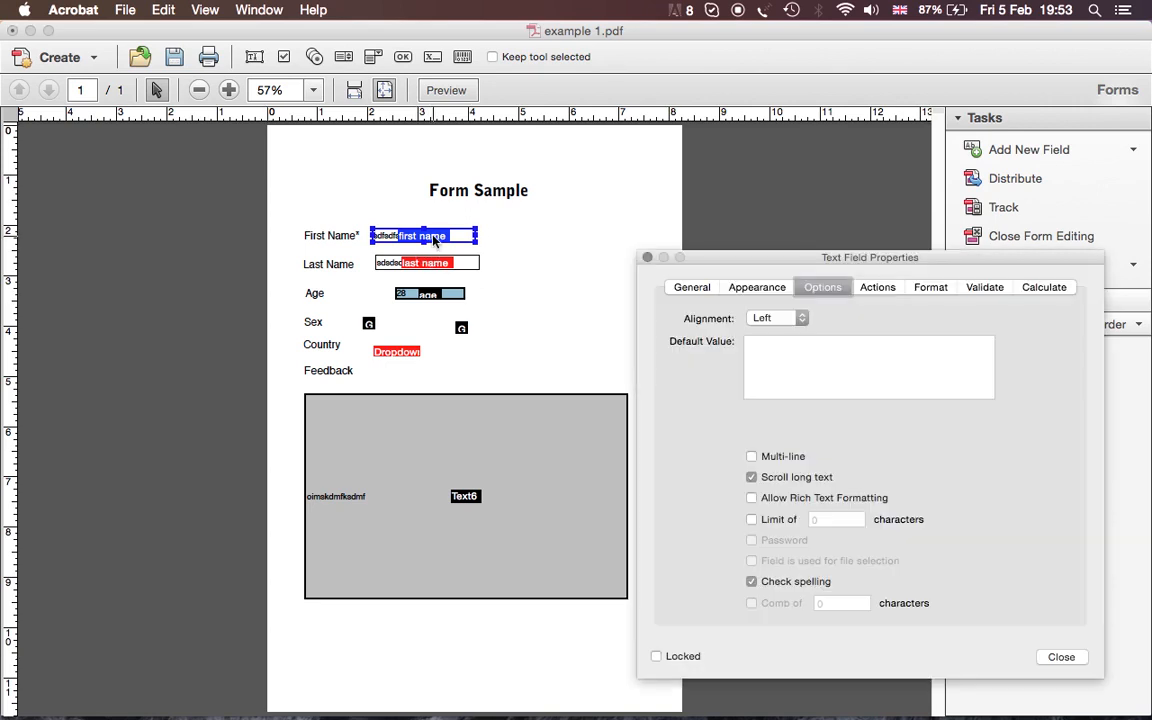
pyautogui.click(1061, 657)
pyautogui.click(446, 90)
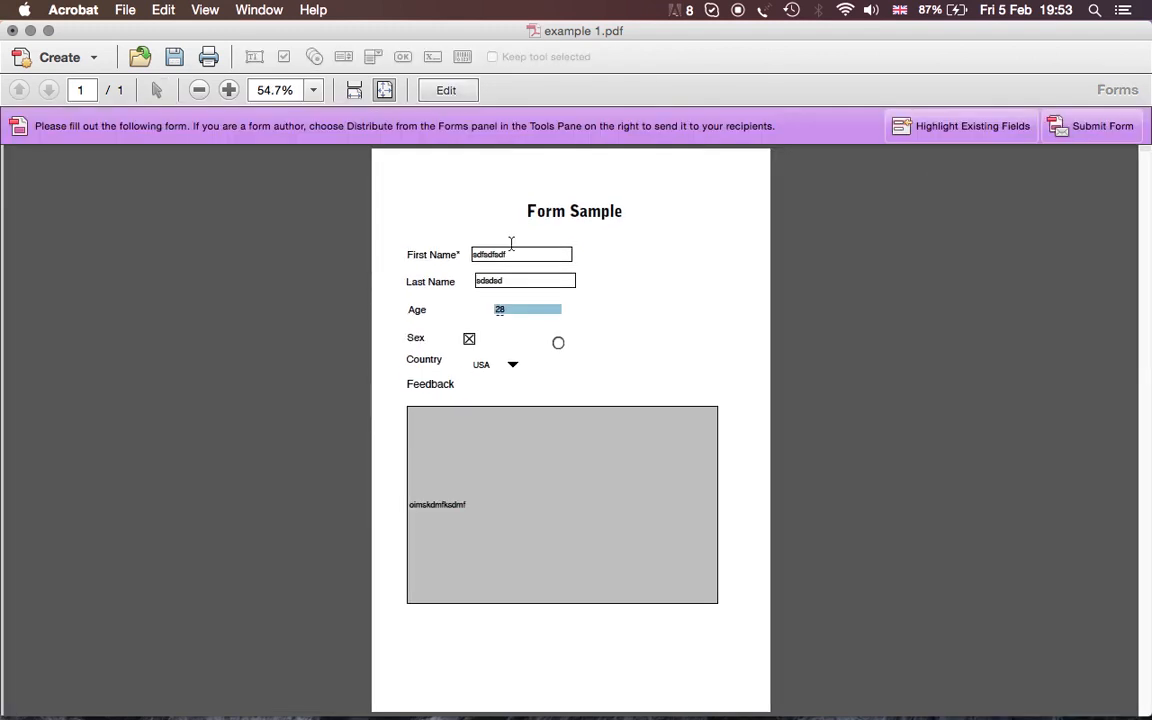
pyautogui.doubleClick(509, 247)
pyautogui.write('sdf')
# - Close example 1.pdf without saving, open example 2 from the desktop and look over its layout
pyautogui.click(12, 31)
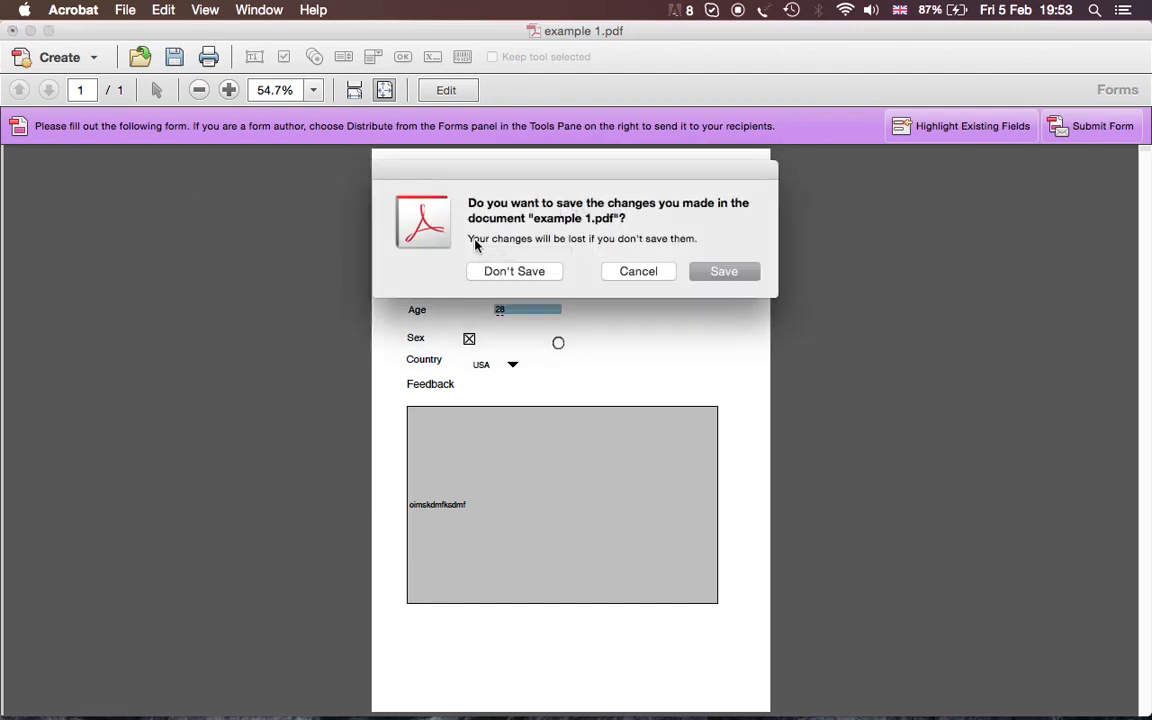
pyautogui.click(517, 280)
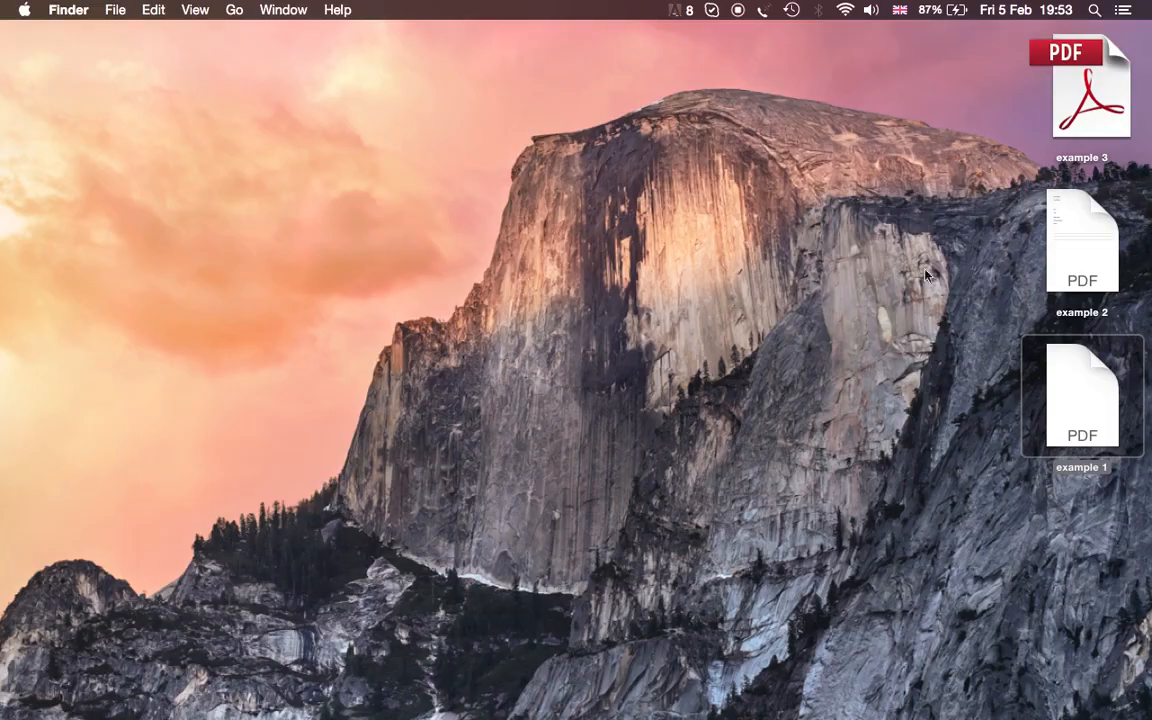
pyautogui.doubleClick(1054, 228)
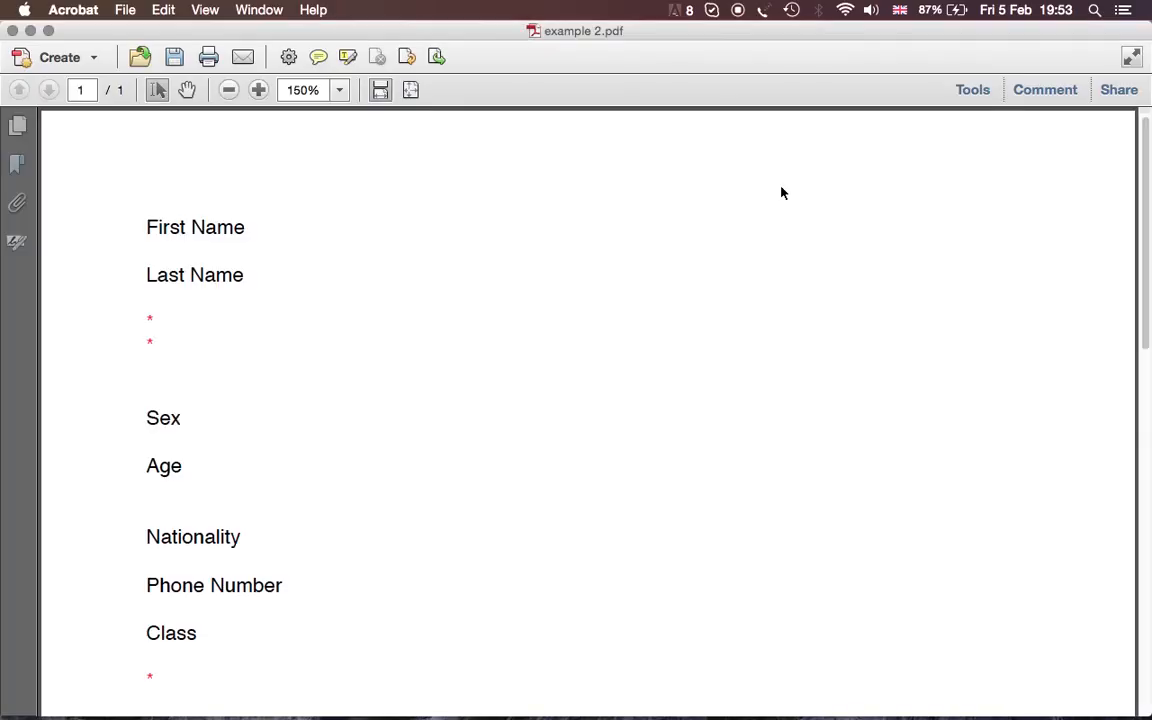
pyautogui.scroll(-10, 317, 233)
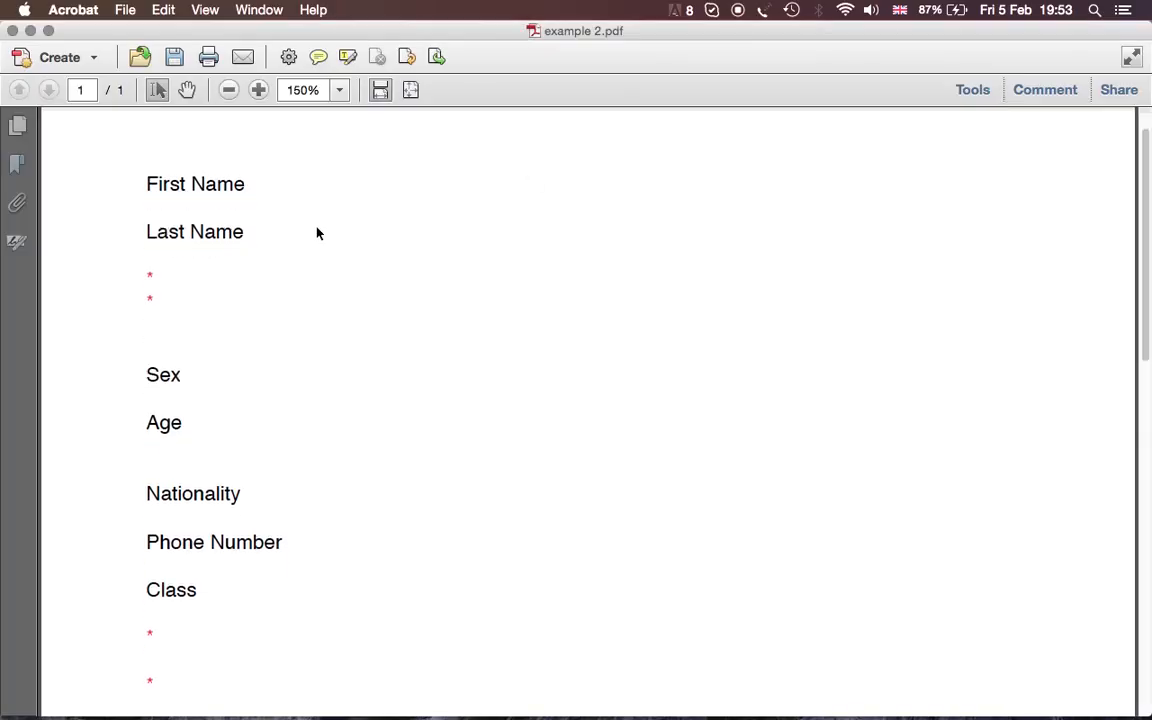
pyautogui.scroll(-5, 317, 233)
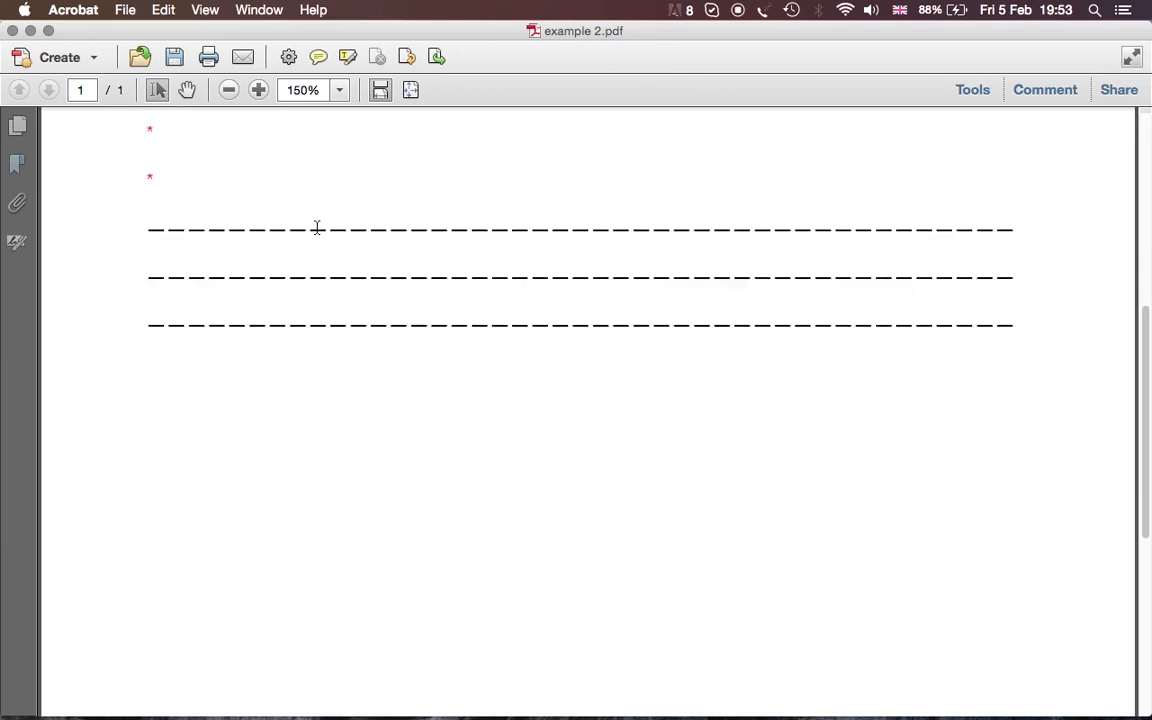
pyautogui.scroll(6, 317, 233)
pyautogui.scroll(3, 317, 233)
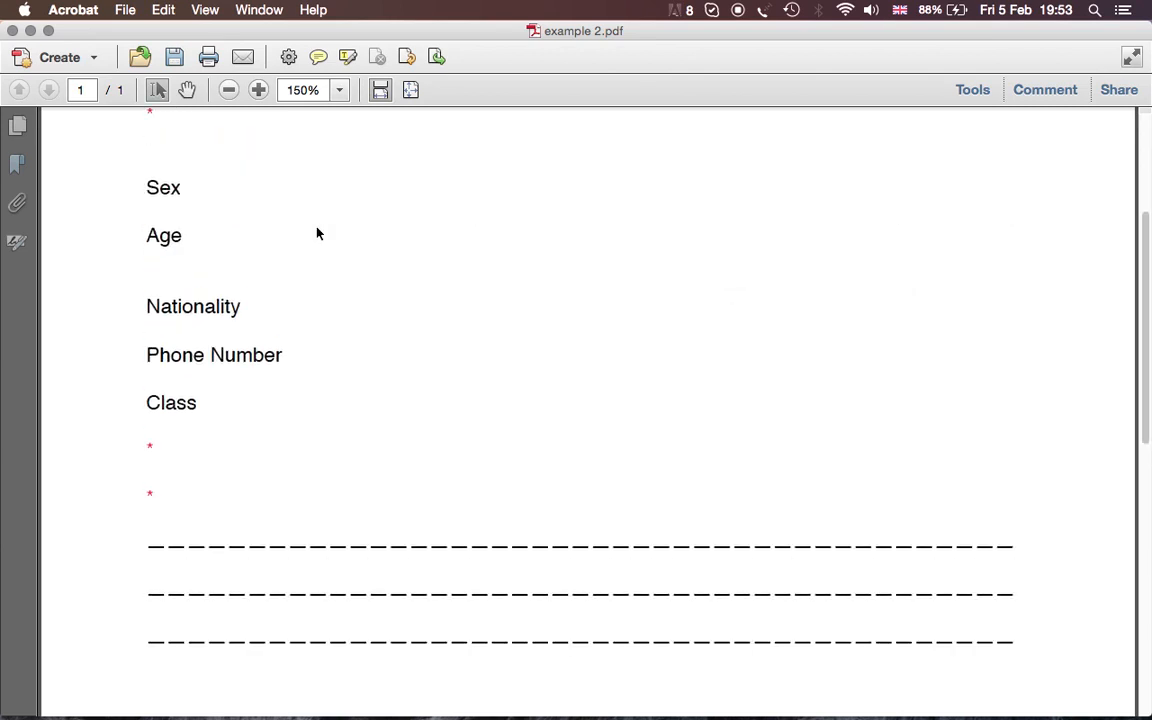
# - Use Edit Object to move the first dashed line up between the Age and Nationality labels
pyautogui.click(968, 92)
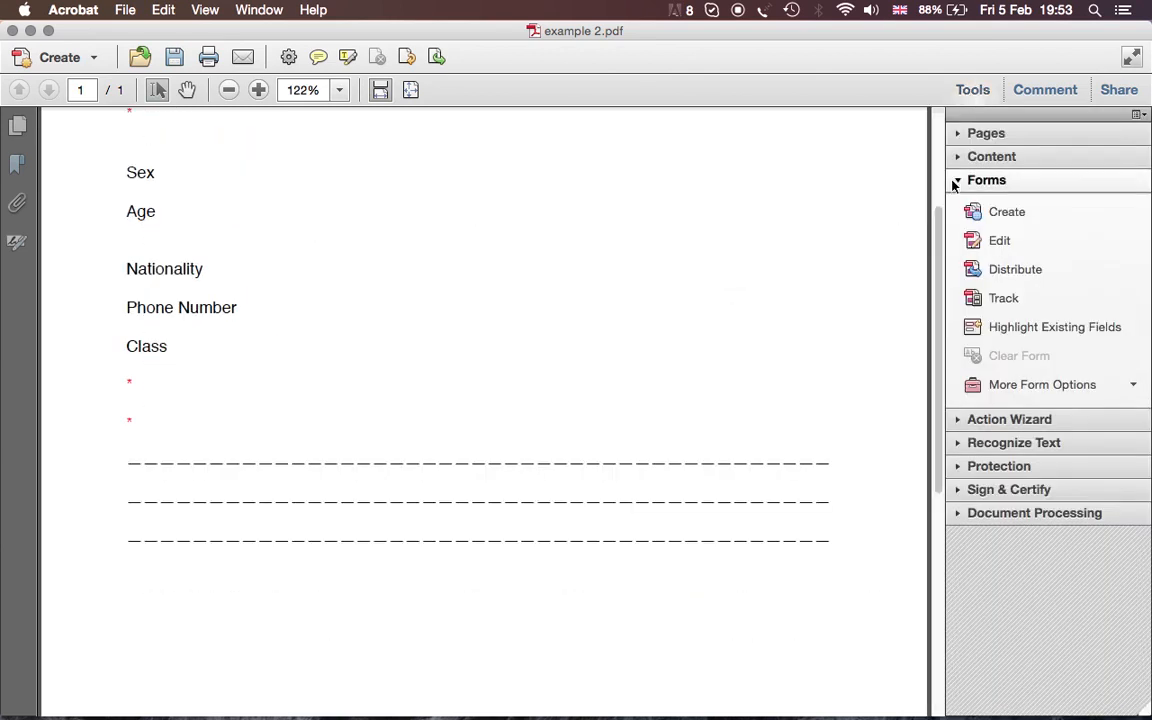
pyautogui.click(985, 181)
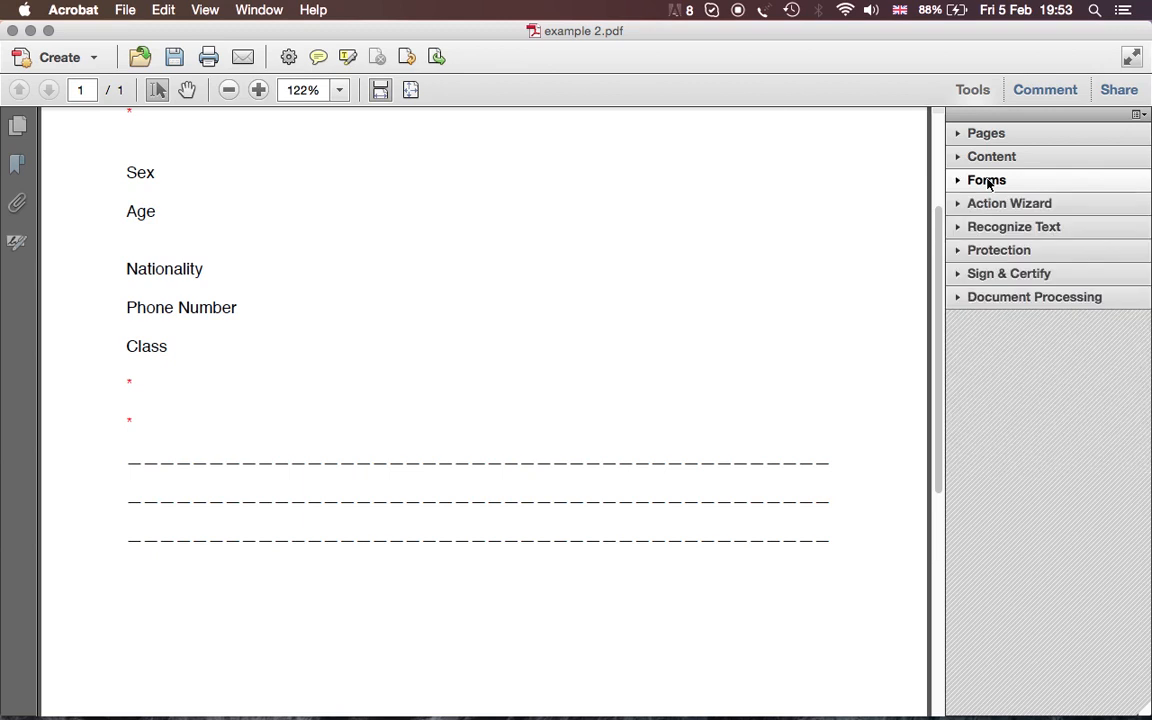
pyautogui.click(986, 181)
pyautogui.click(986, 181)
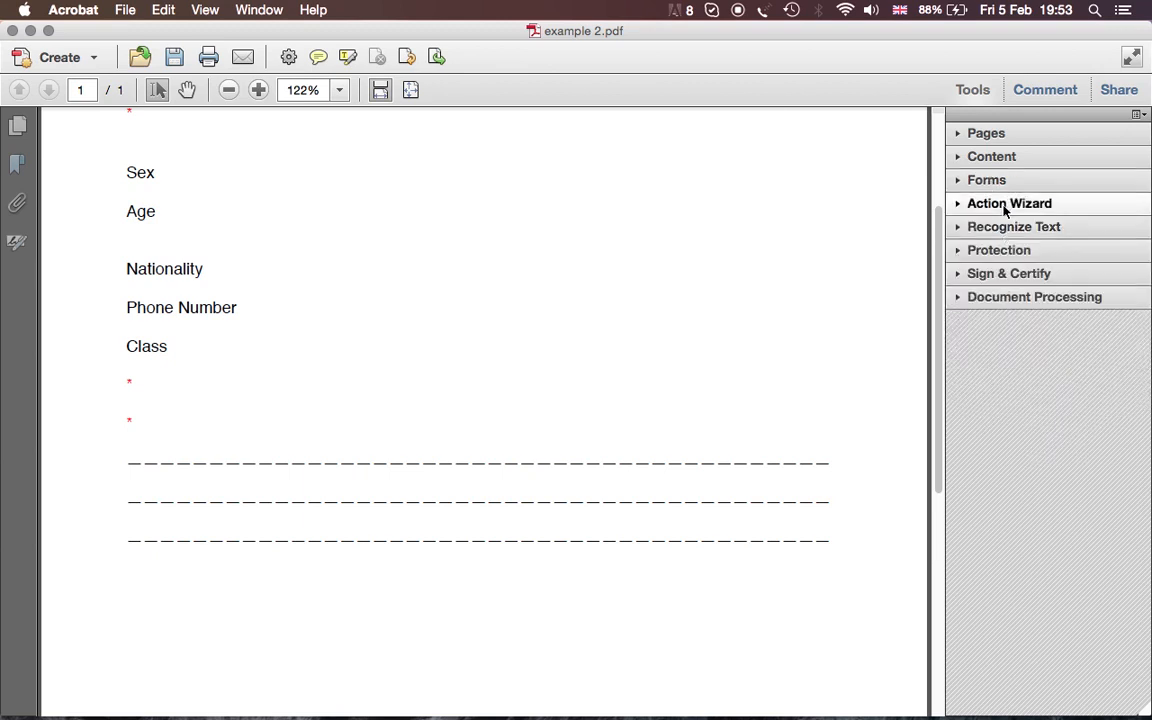
pyautogui.click(975, 156)
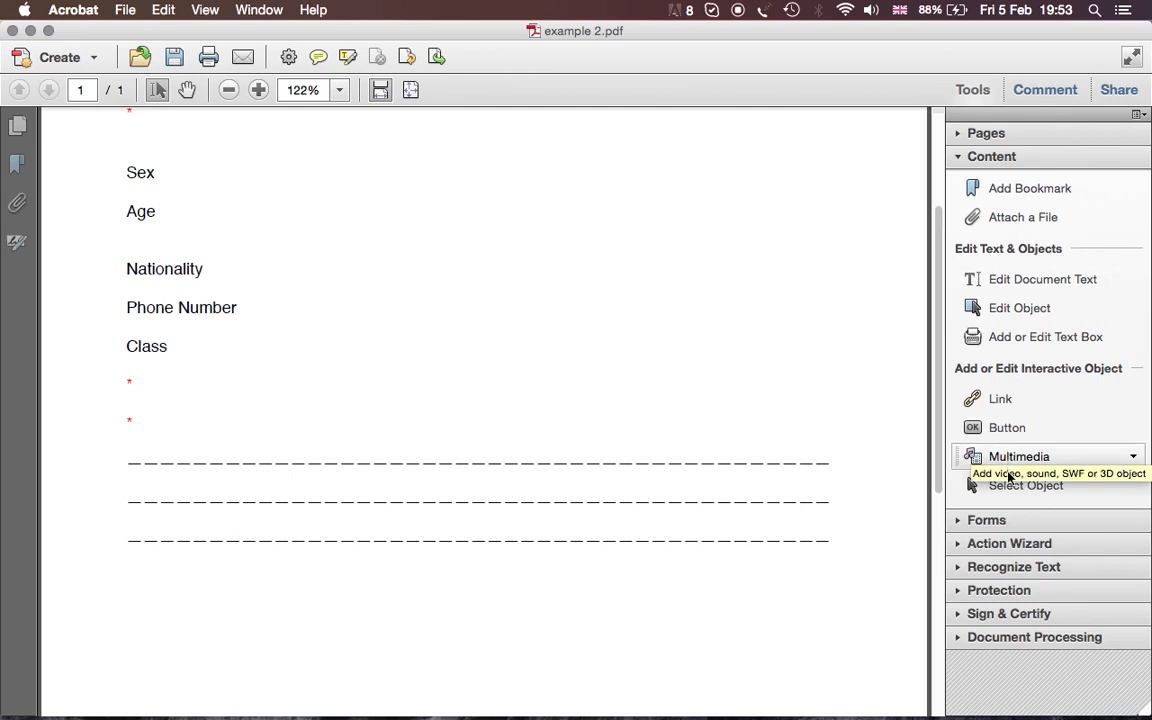
pyautogui.click(1010, 484)
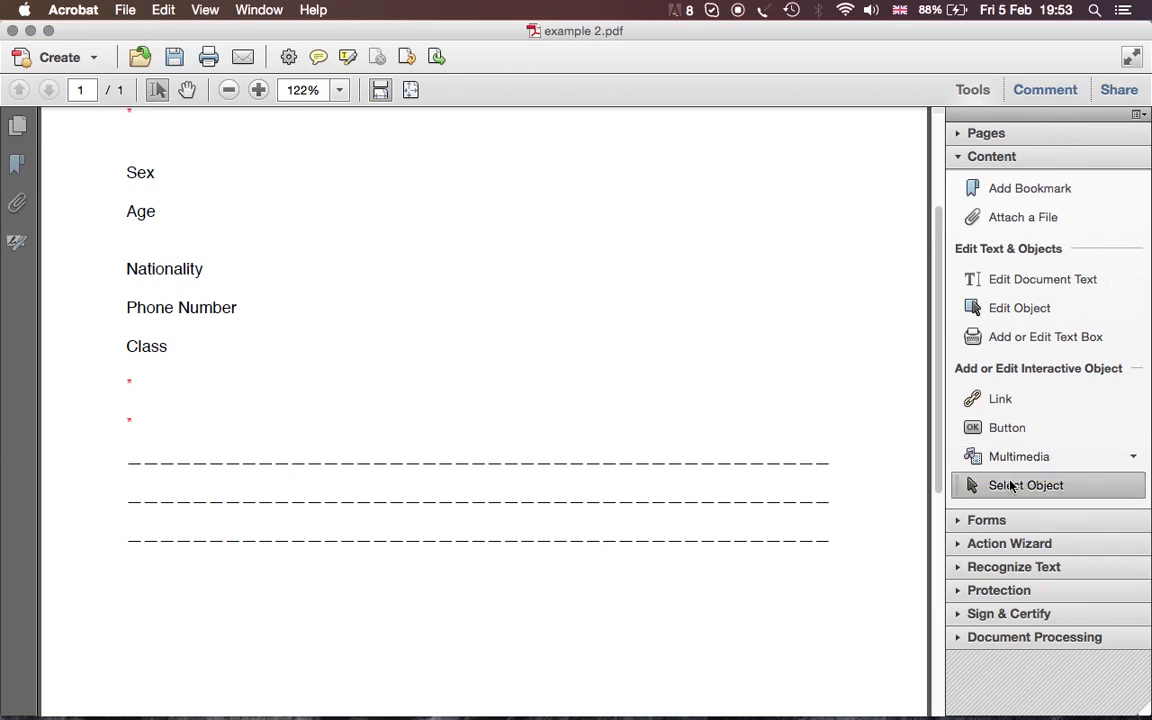
pyautogui.click(1004, 310)
pyautogui.click(749, 464)
pyautogui.moveTo(741, 439); pyautogui.dragTo(738, 244)
pyautogui.scroll(4, 738, 303)
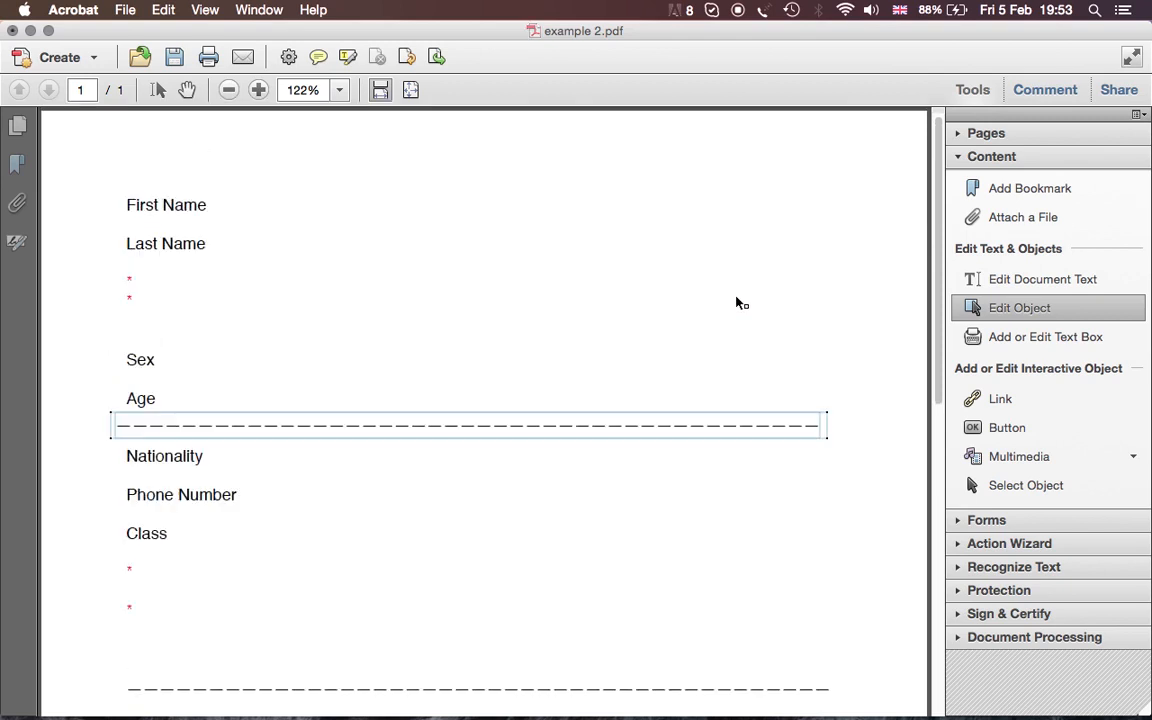
# - Move the two red asterisks below Last Name so that one sits beside First Name and the other beside Last Name
pyautogui.click(131, 282)
pyautogui.moveTo(165, 276); pyautogui.dragTo(226, 208)
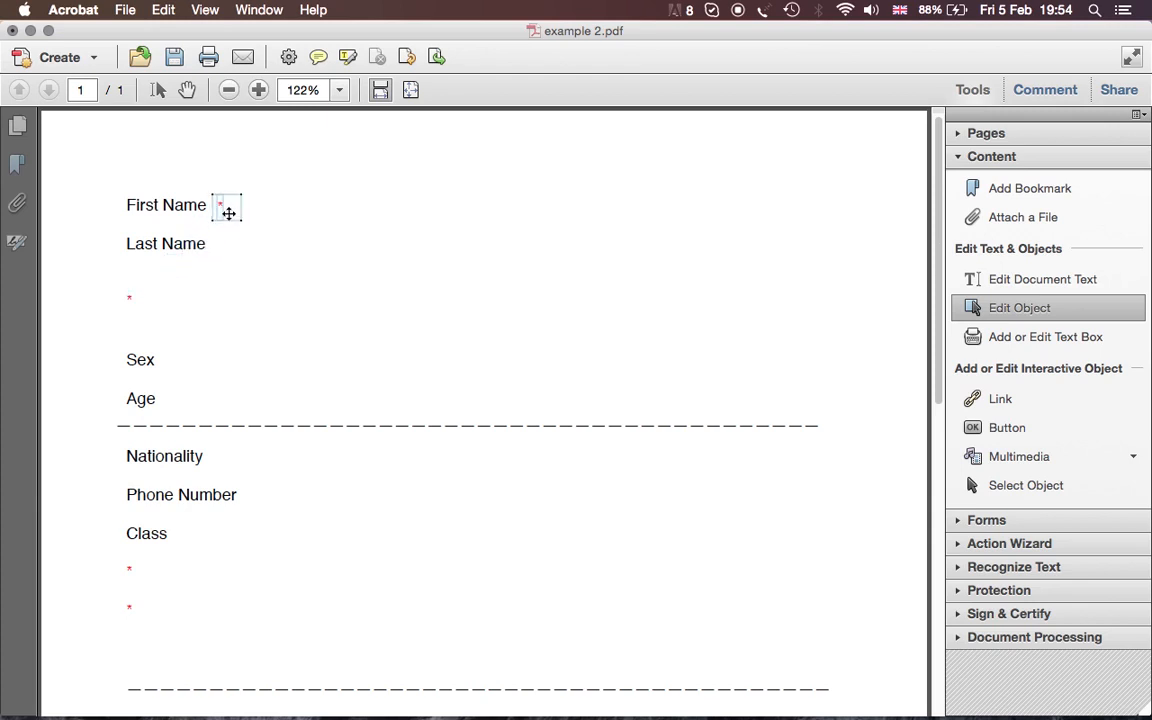
pyautogui.moveTo(137, 305); pyautogui.dragTo(229, 252)
pyautogui.click(200, 282)
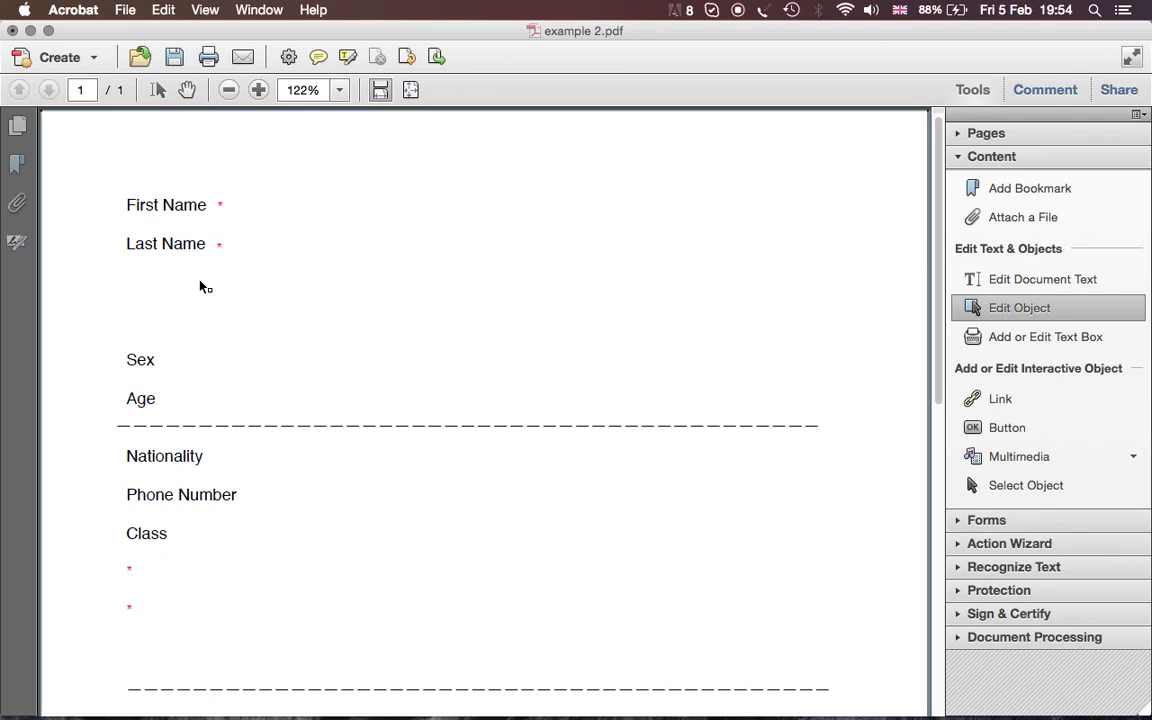
pyautogui.moveTo(99, 232); pyautogui.dragTo(212, 261)
pyautogui.click(148, 263)
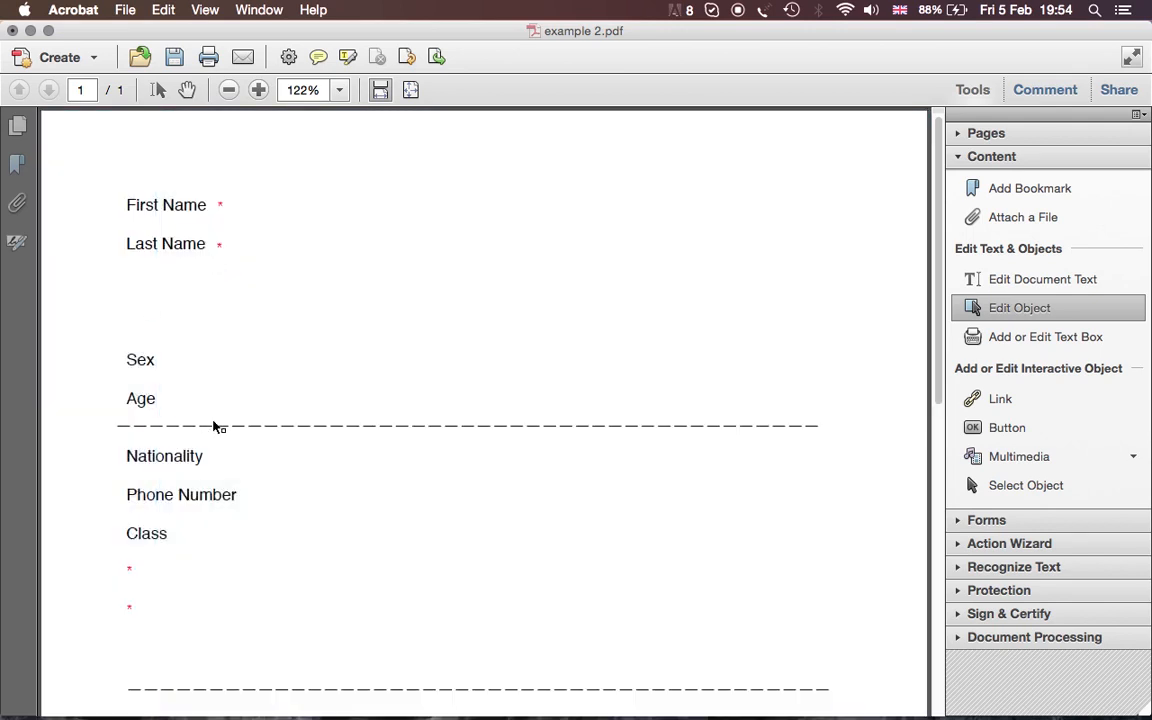
# - Move the dashed line from under Age to just below Last Name, and shift the Sex label up toward it
pyautogui.moveTo(220, 430); pyautogui.dragTo(225, 290)
pyautogui.scroll(-1, 210, 330)
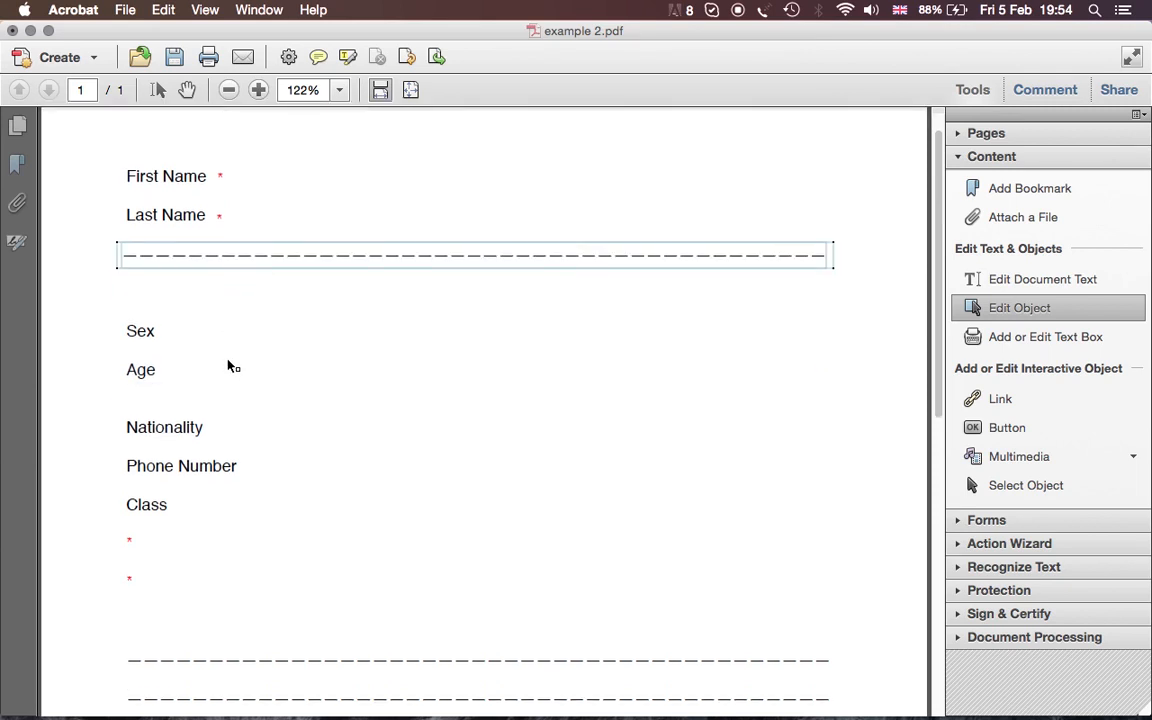
pyautogui.moveTo(149, 334); pyautogui.dragTo(147, 307)
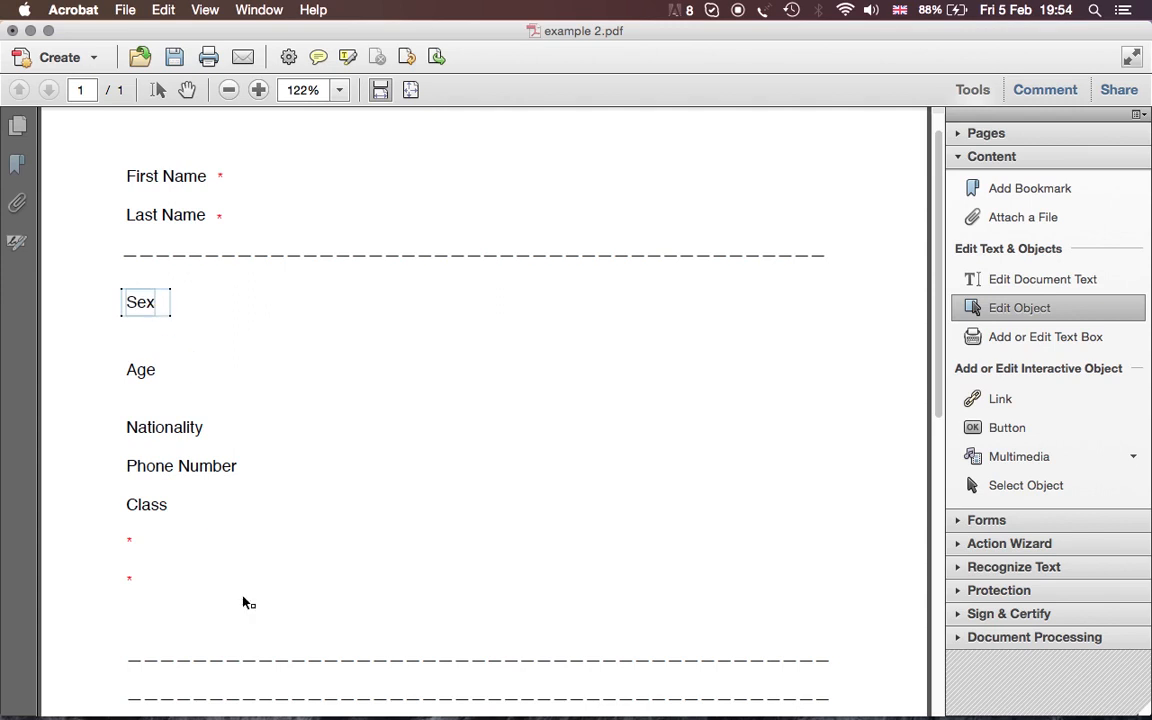
# - Move the next dashed line between Age and Nationality, and place the upper red asterisk under Class beside Sex
pyautogui.moveTo(272, 659); pyautogui.dragTo(296, 405)
pyautogui.click(347, 463)
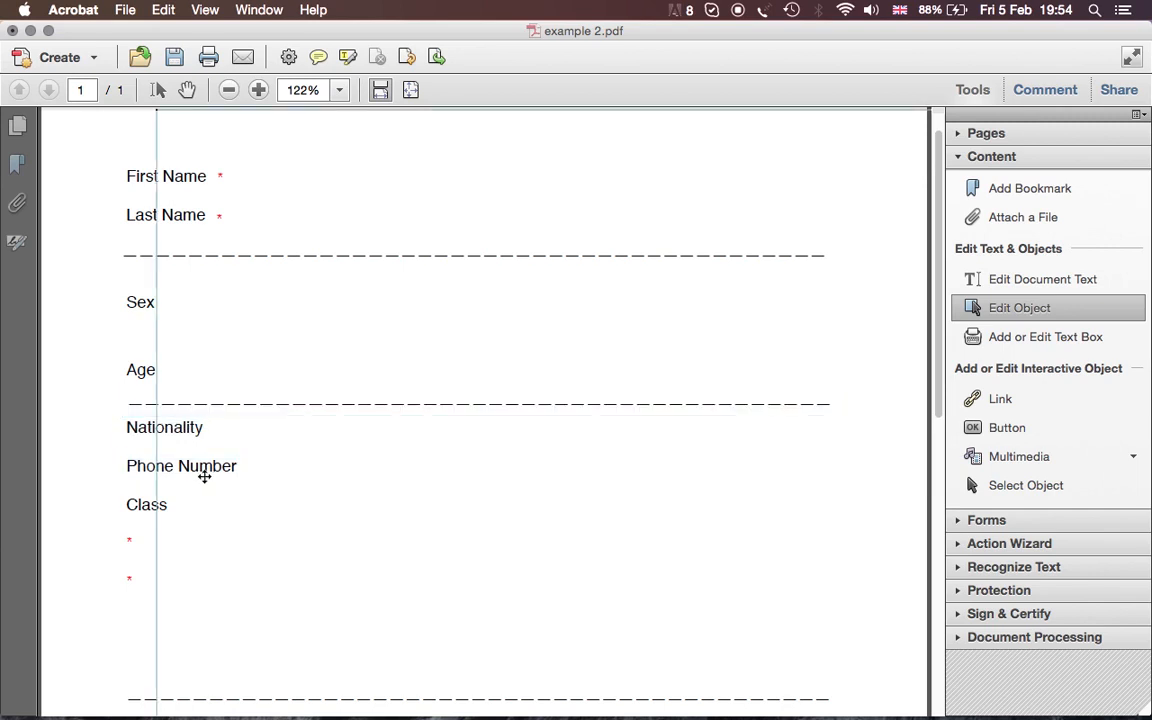
pyautogui.click(133, 542)
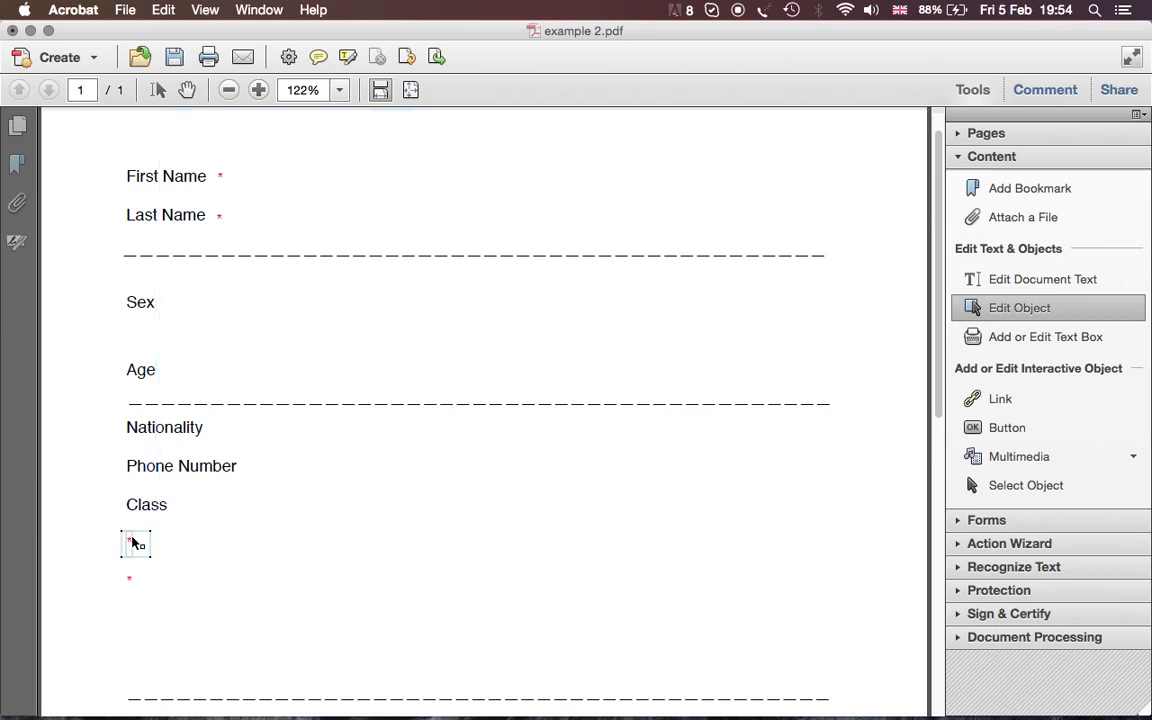
pyautogui.moveTo(135, 543); pyautogui.dragTo(183, 316)
pyautogui.click(264, 436)
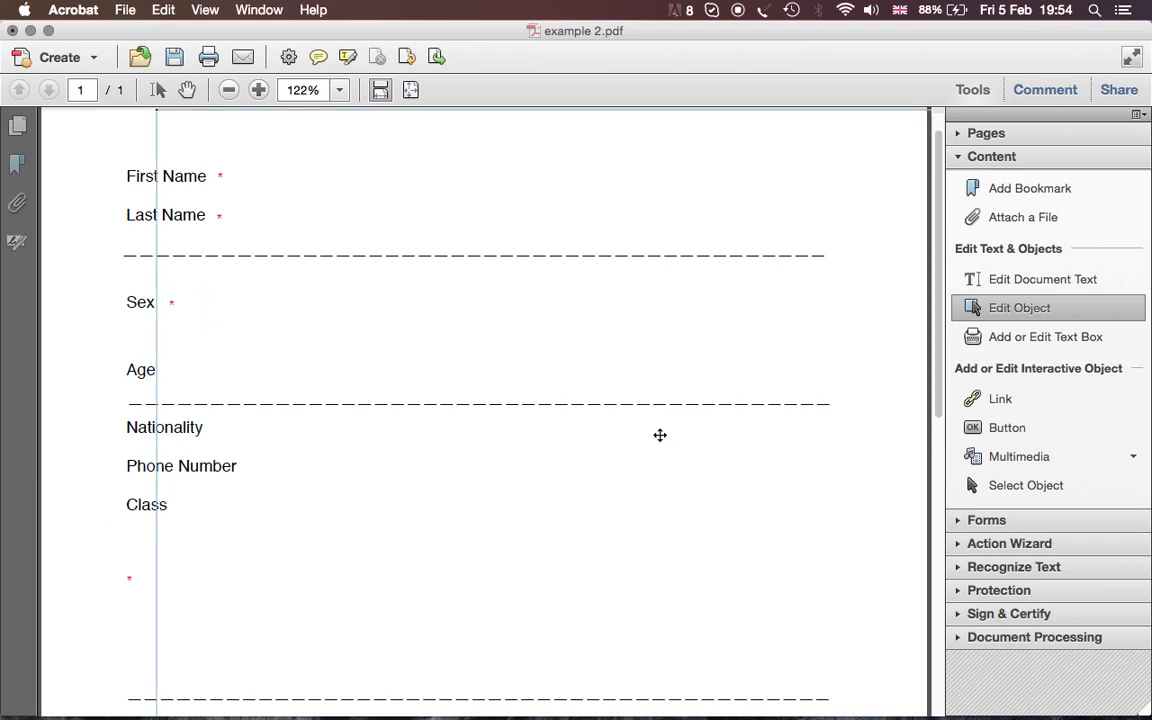
# - Switch example 2.pdf to form editing and look through the field types that can be added
pyautogui.scroll(2, 567, 400)
pyautogui.click(974, 158)
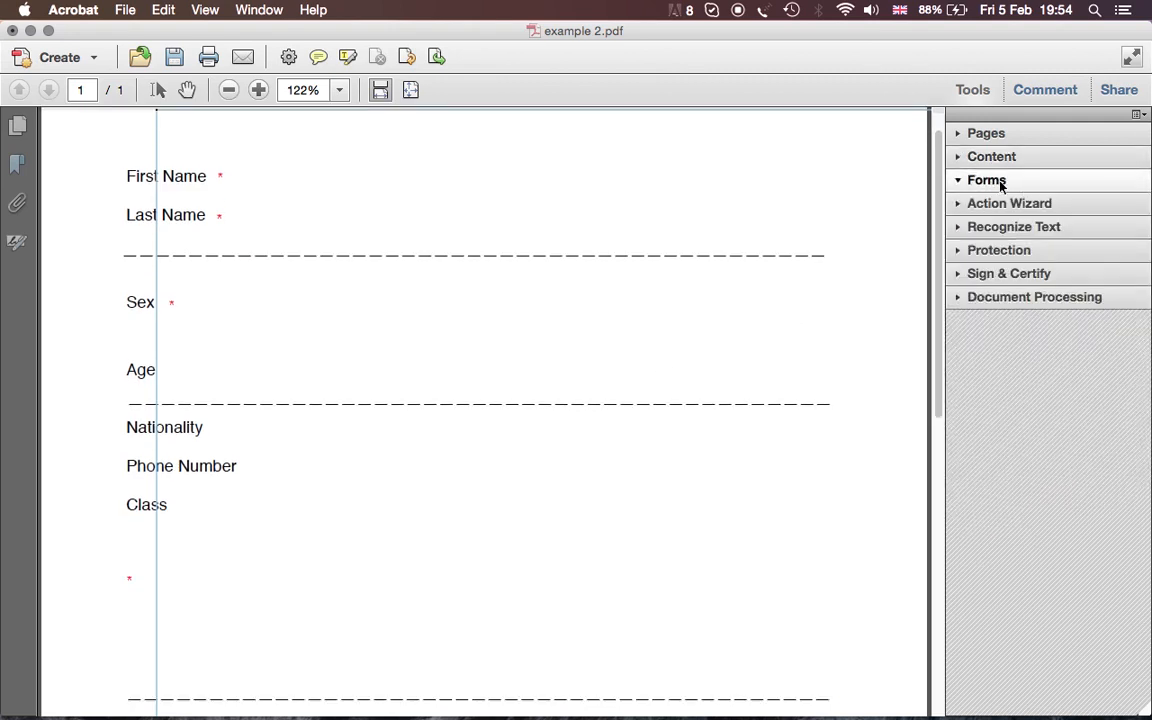
pyautogui.click(1000, 181)
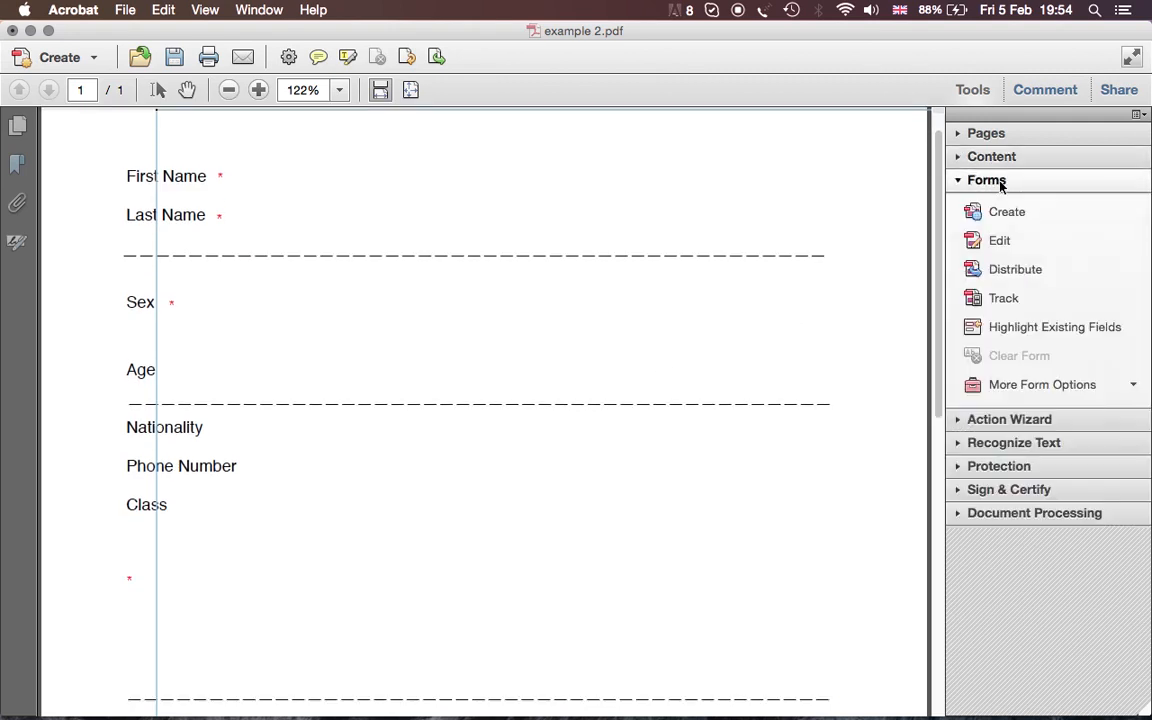
pyautogui.click(1003, 241)
pyautogui.click(631, 277)
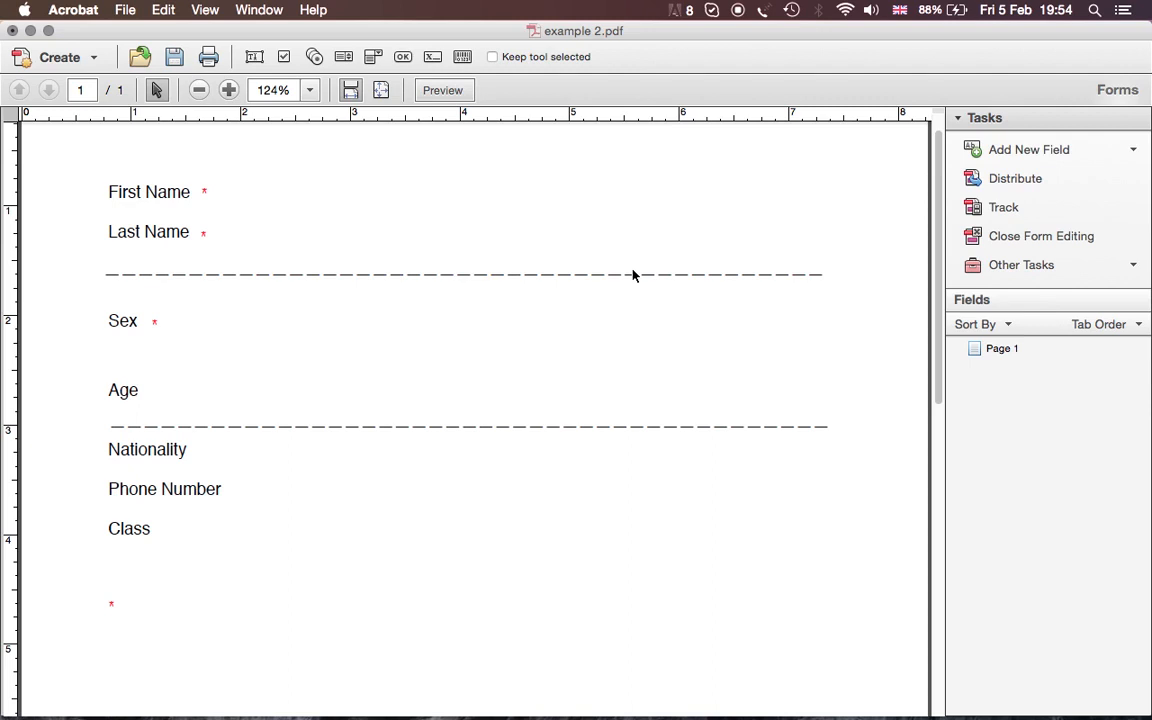
pyautogui.click(1015, 152)
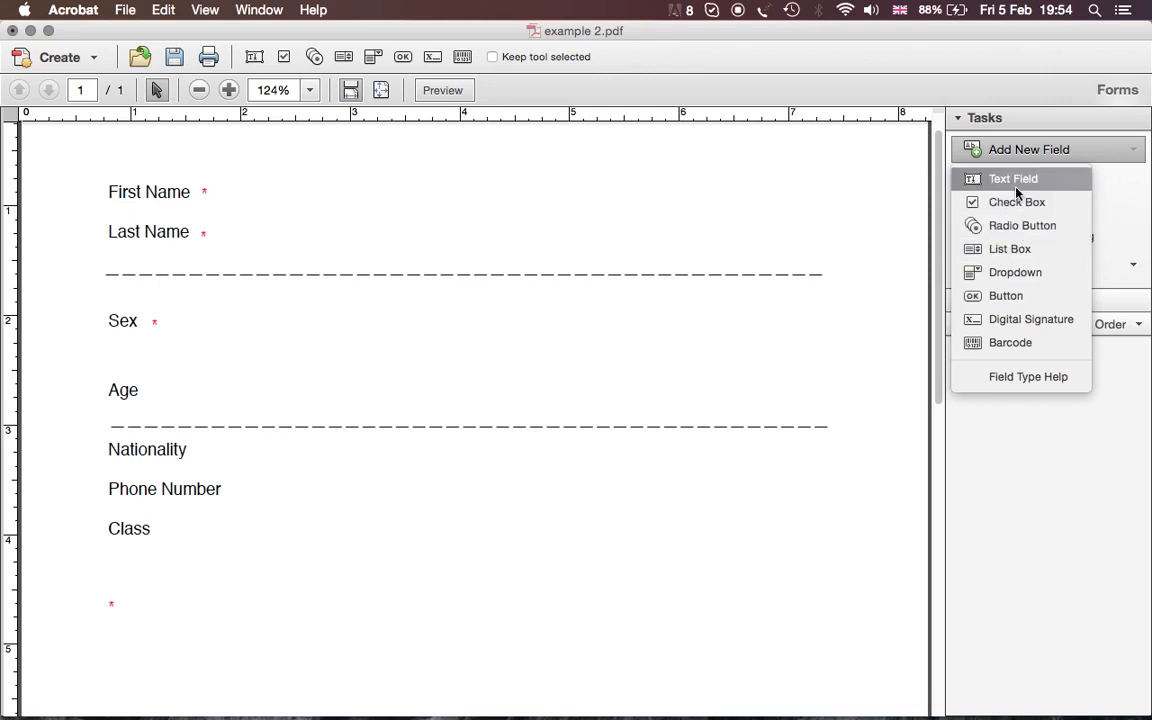
pyautogui.click(712, 247)
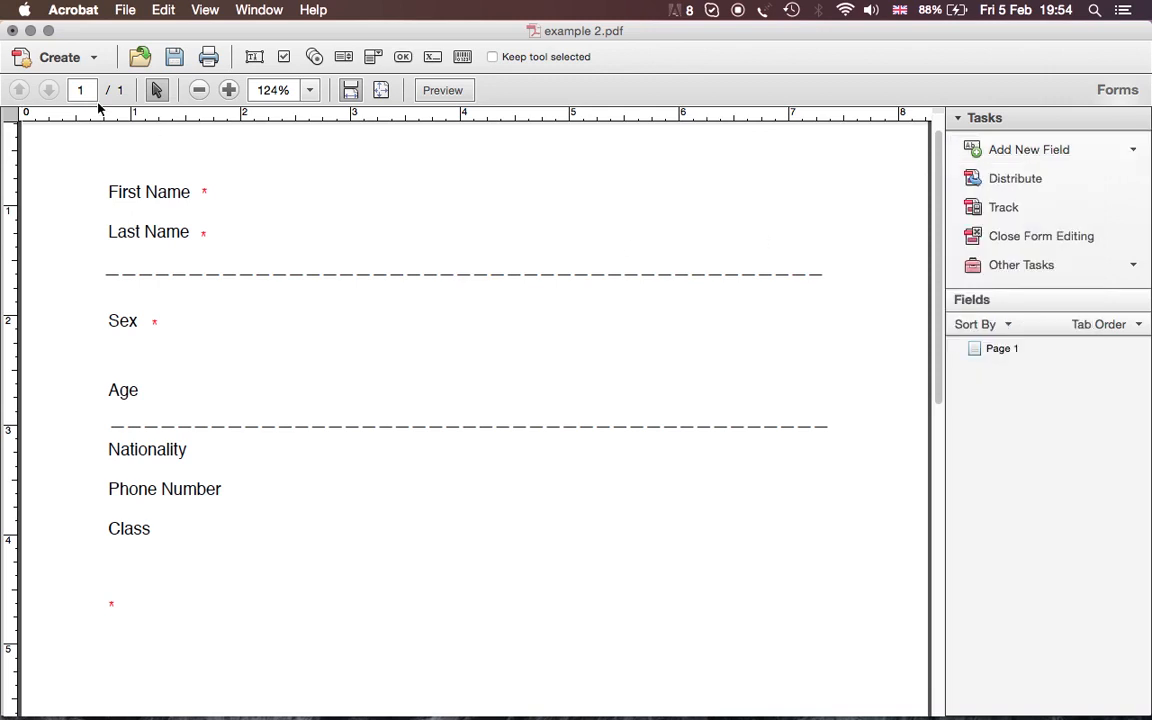
# - Close example 2.pdf without saving its changes and open example 3.pdf, fitted to show the whole page
pyautogui.click(12, 31)
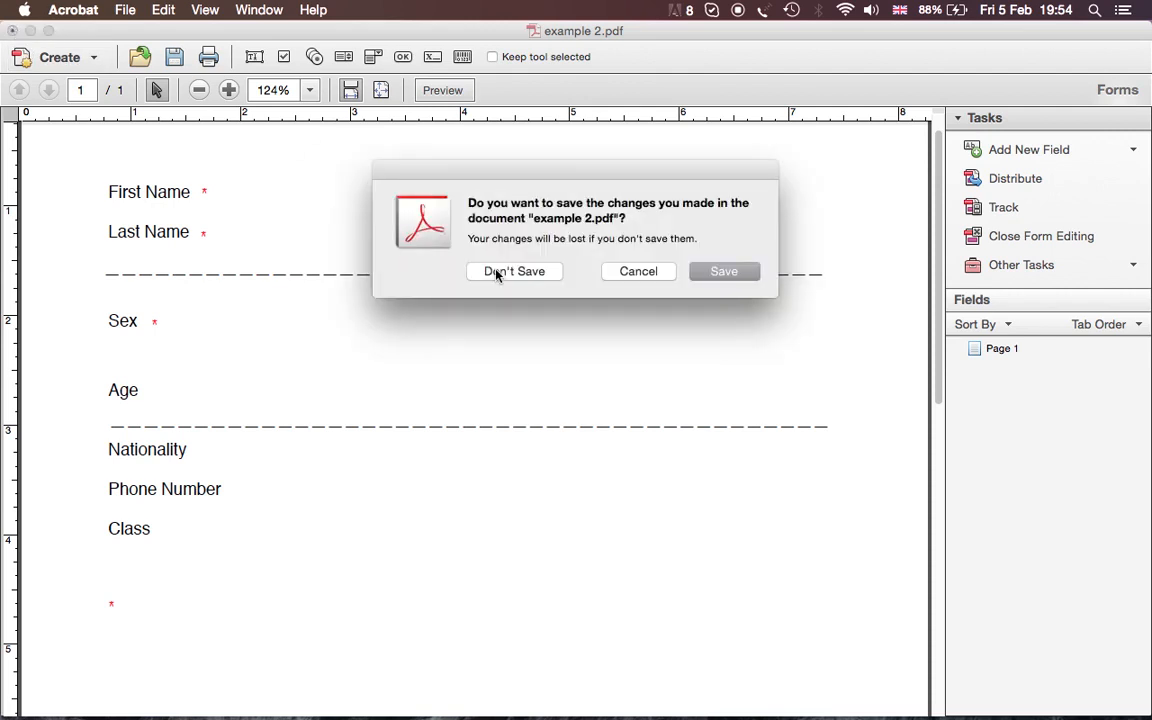
pyautogui.click(495, 269)
pyautogui.doubleClick(1120, 76)
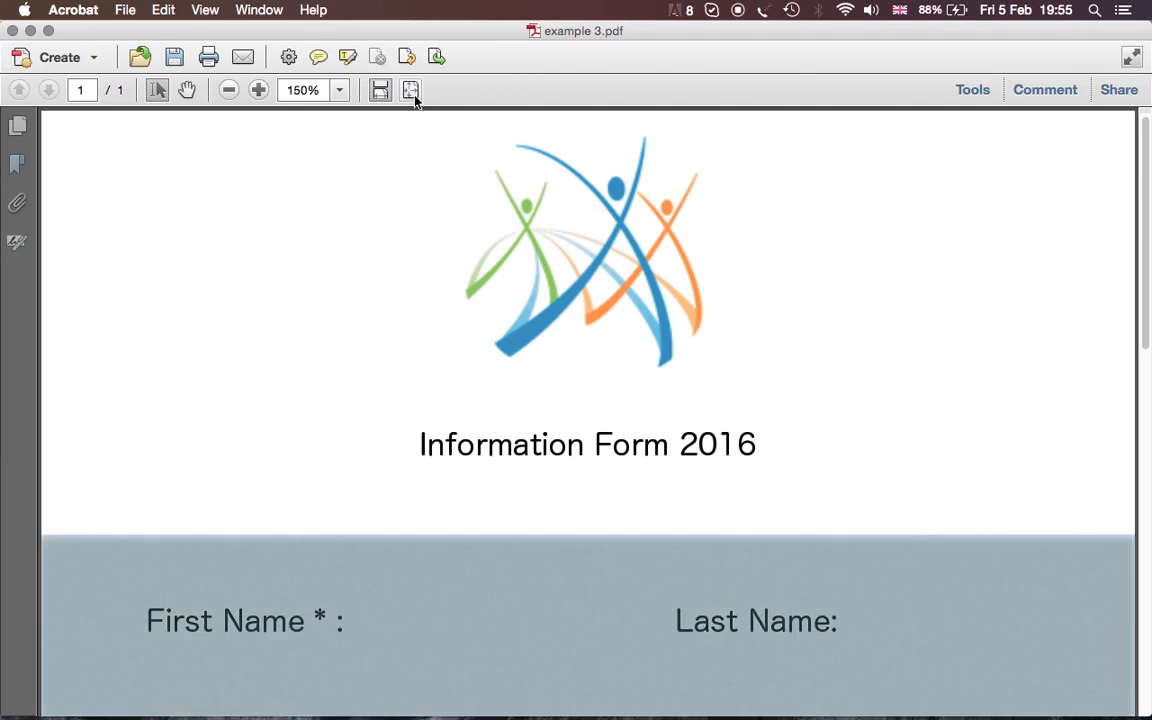
pyautogui.click(412, 92)
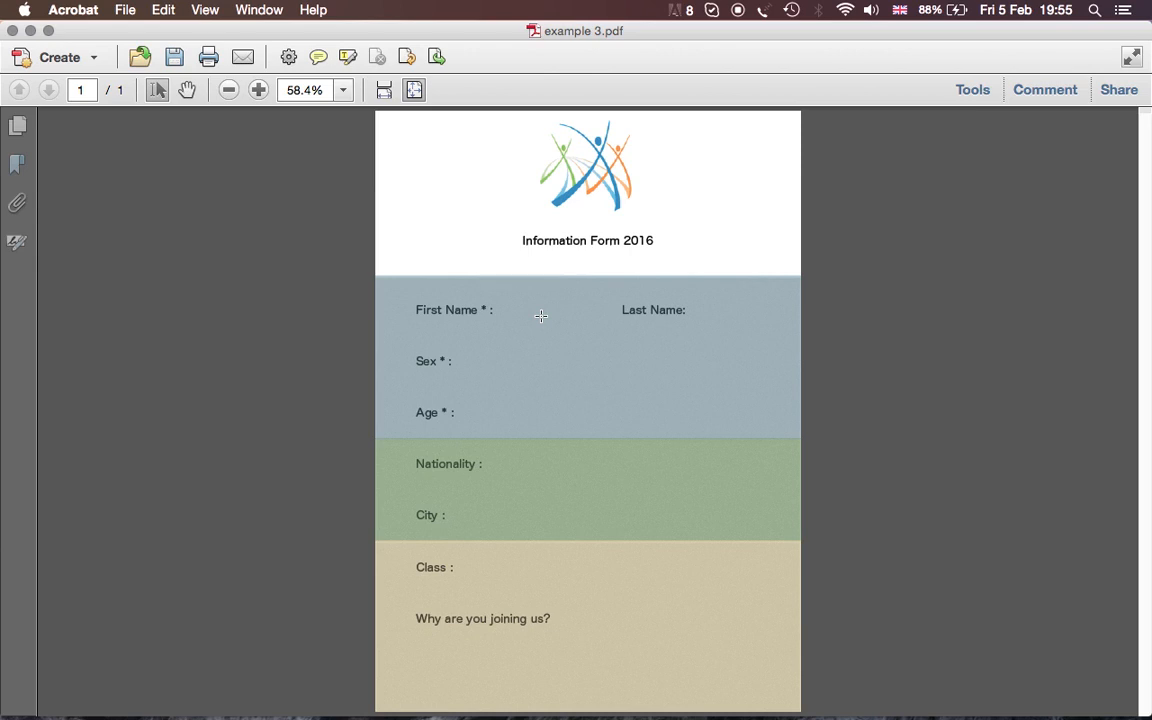
# - Switch example 3.pdf to form editing and add a text field beside the First Name label
pyautogui.click(972, 89)
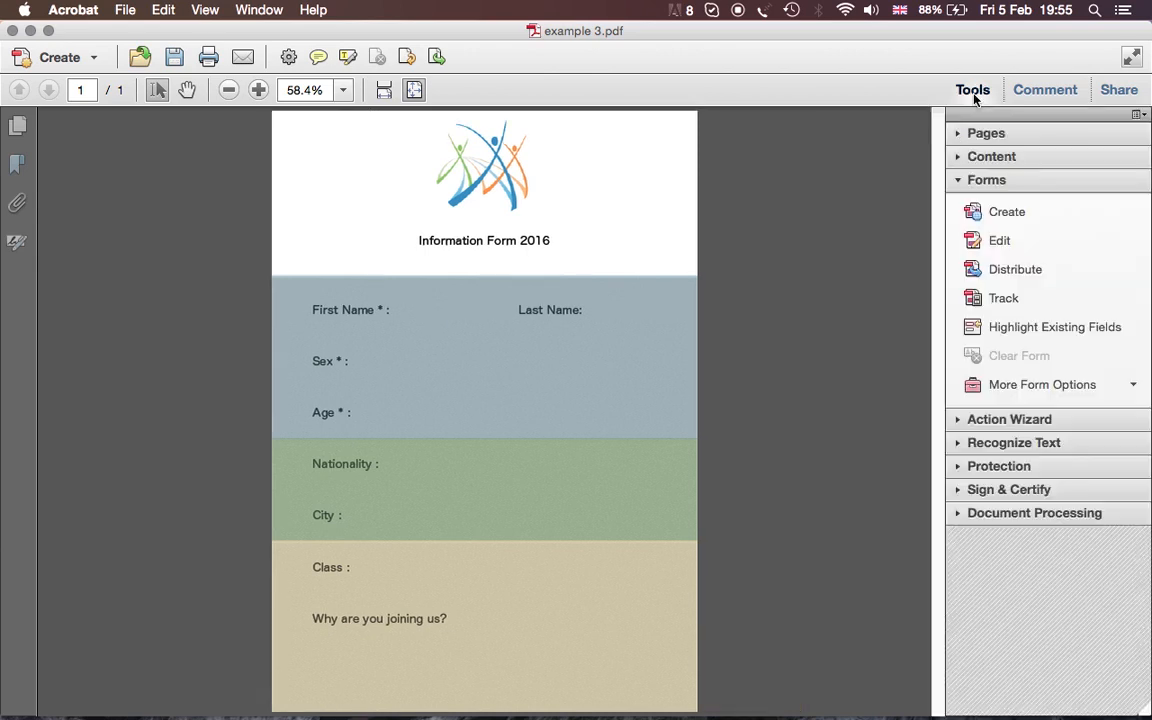
pyautogui.click(998, 240)
pyautogui.click(625, 278)
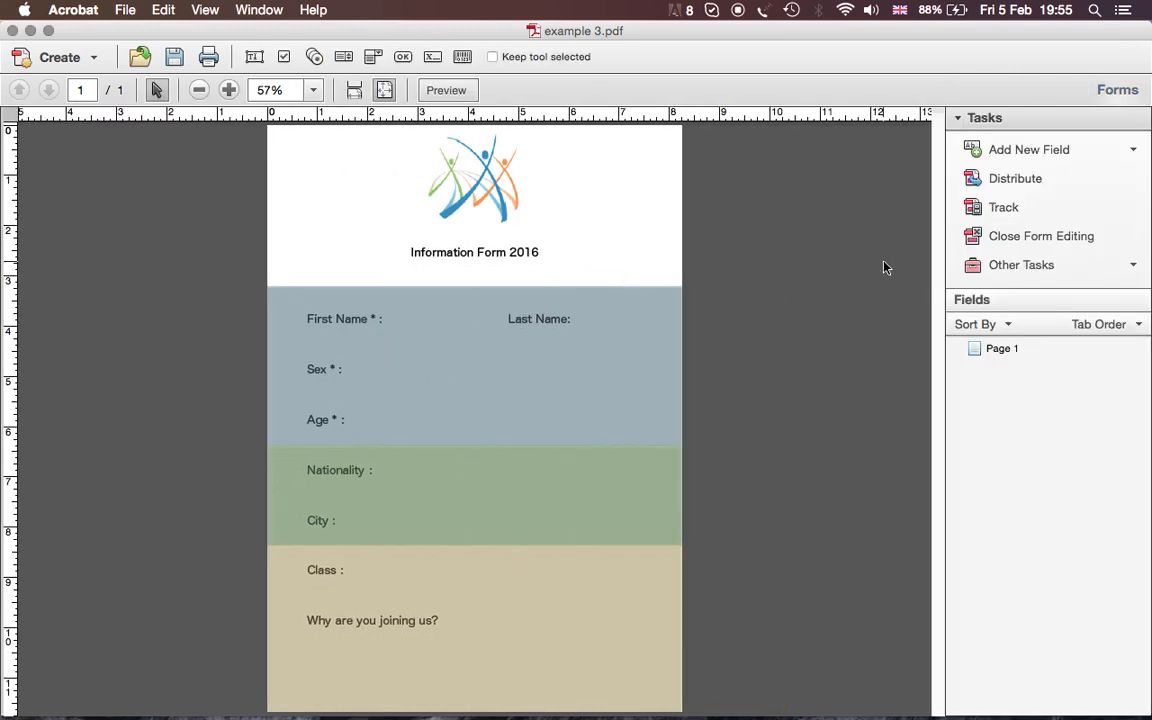
pyautogui.click(1046, 148)
pyautogui.click(1031, 180)
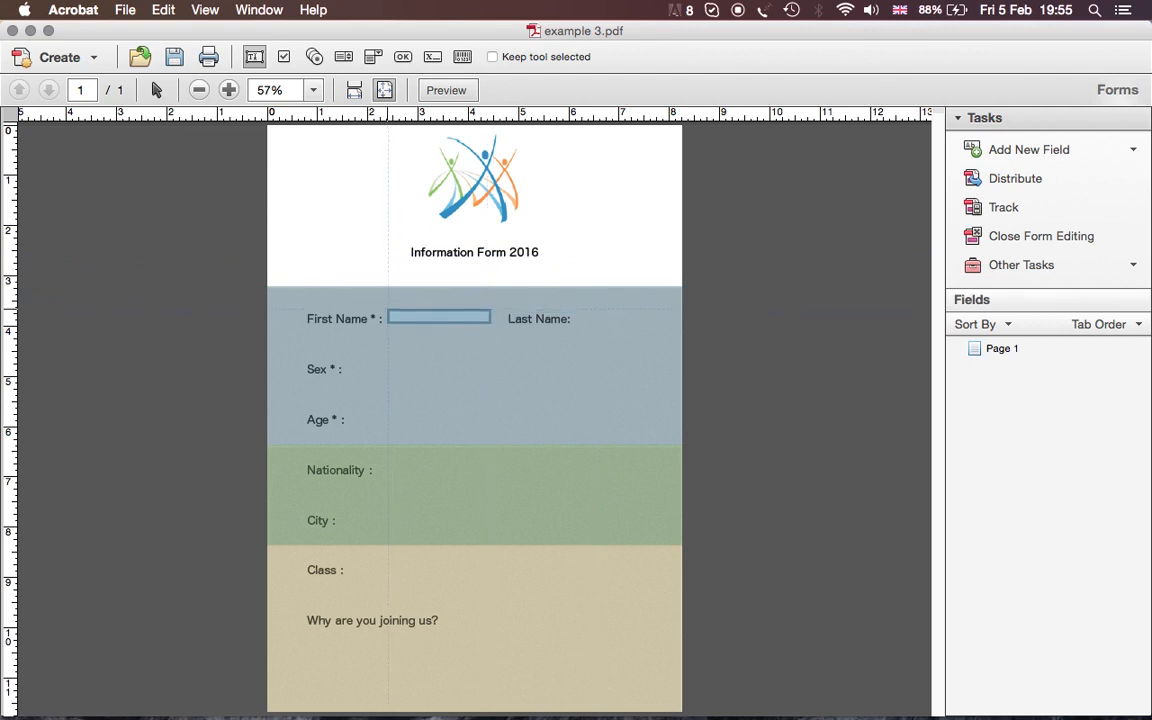
pyautogui.click(393, 313)
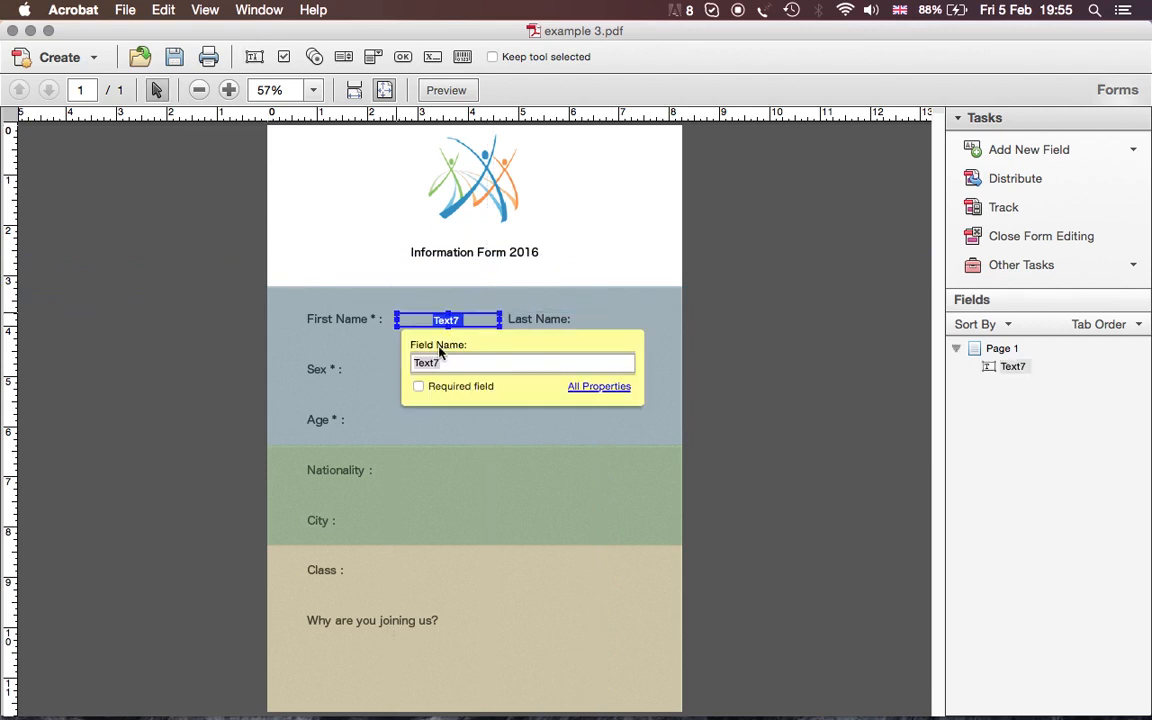
pyautogui.click(527, 420)
# - Give the First Name text field a black border
pyautogui.click(475, 320)
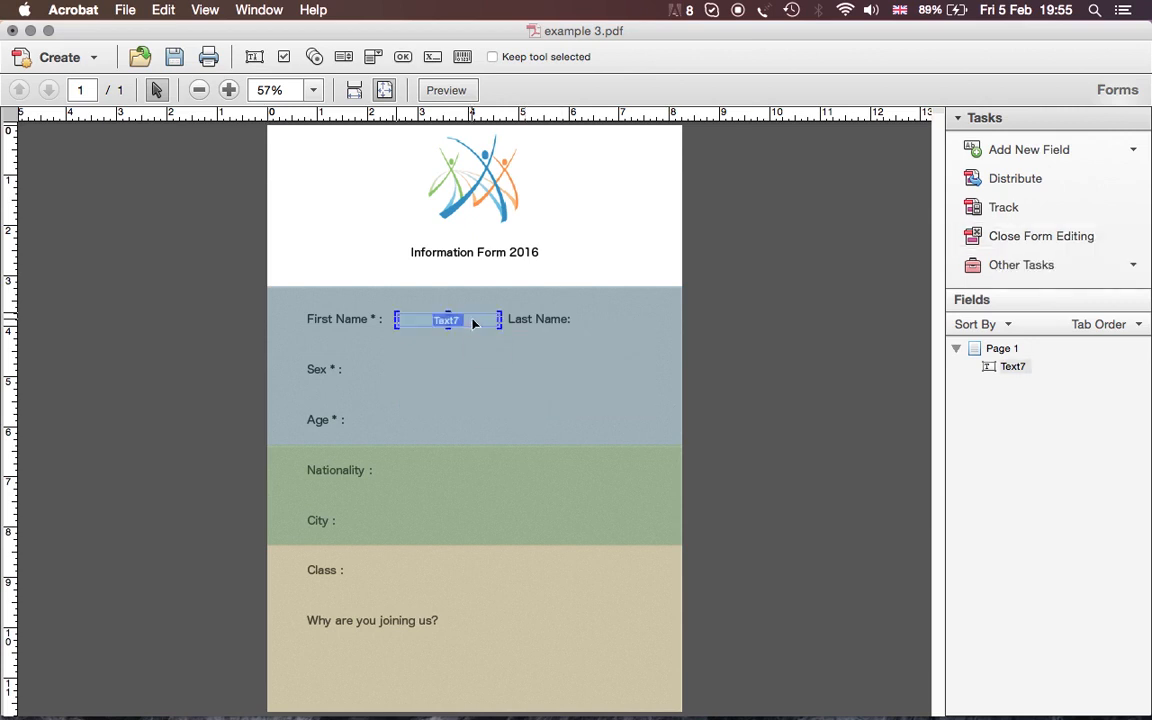
pyautogui.doubleClick(475, 322)
pyautogui.click(877, 287)
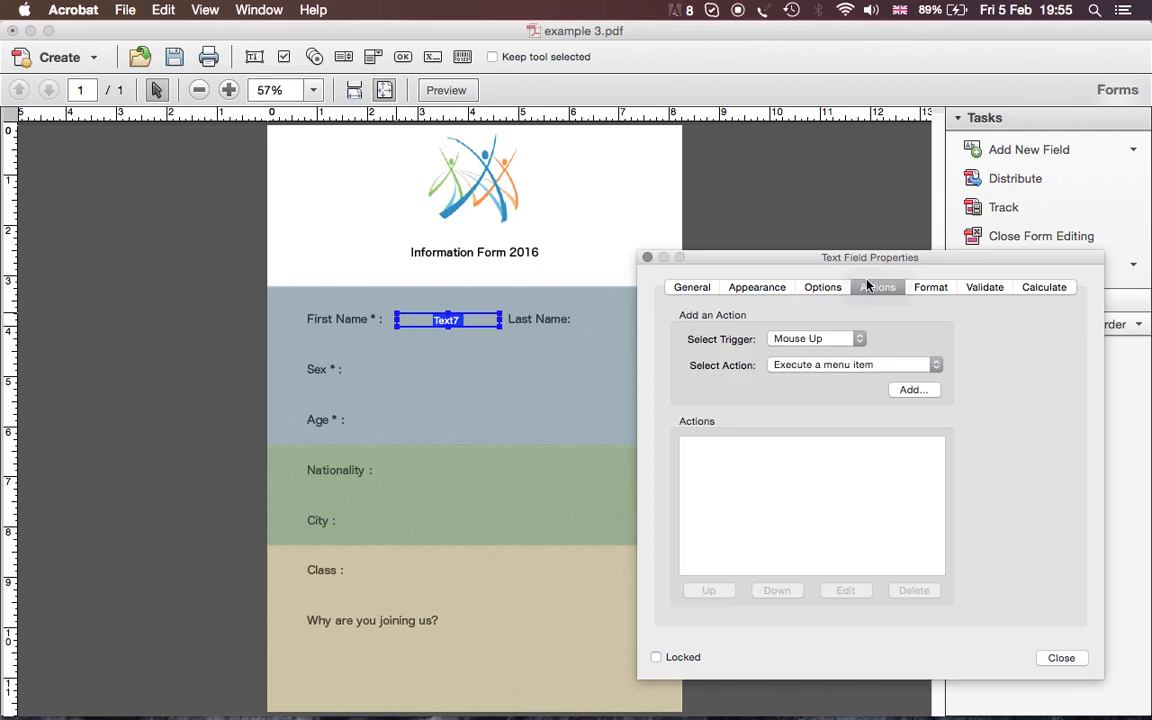
pyautogui.click(757, 287)
pyautogui.click(772, 340)
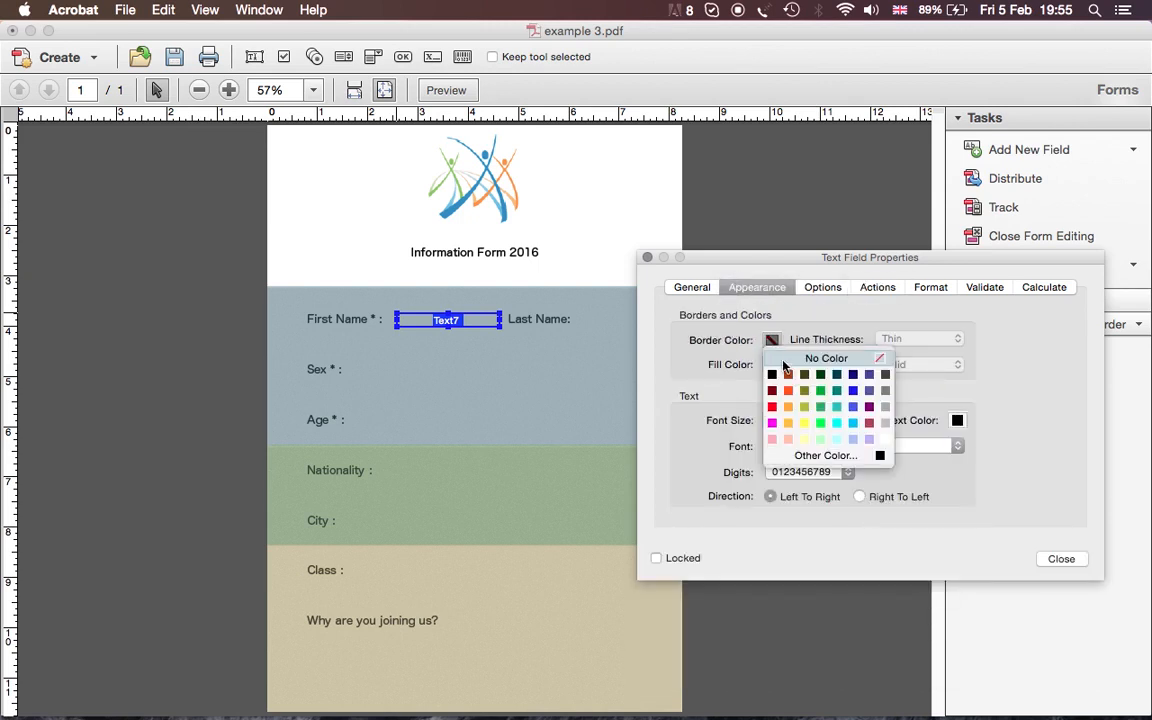
pyautogui.click(770, 376)
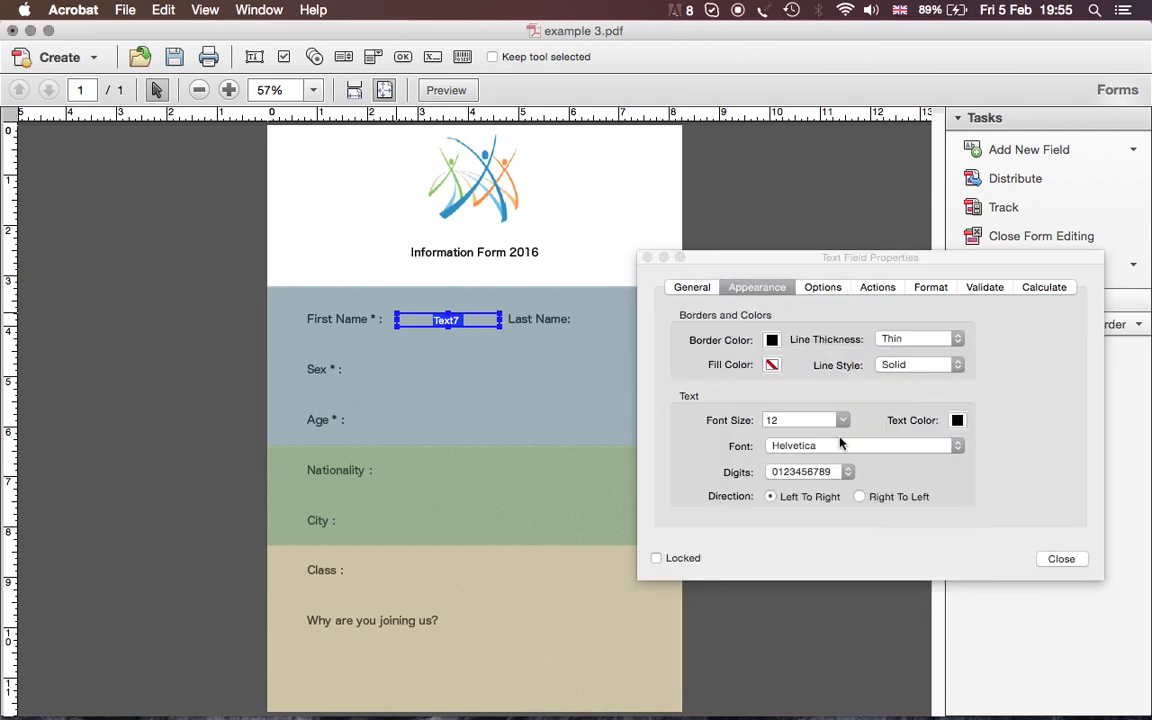
pyautogui.click(1061, 559)
pyautogui.click(506, 422)
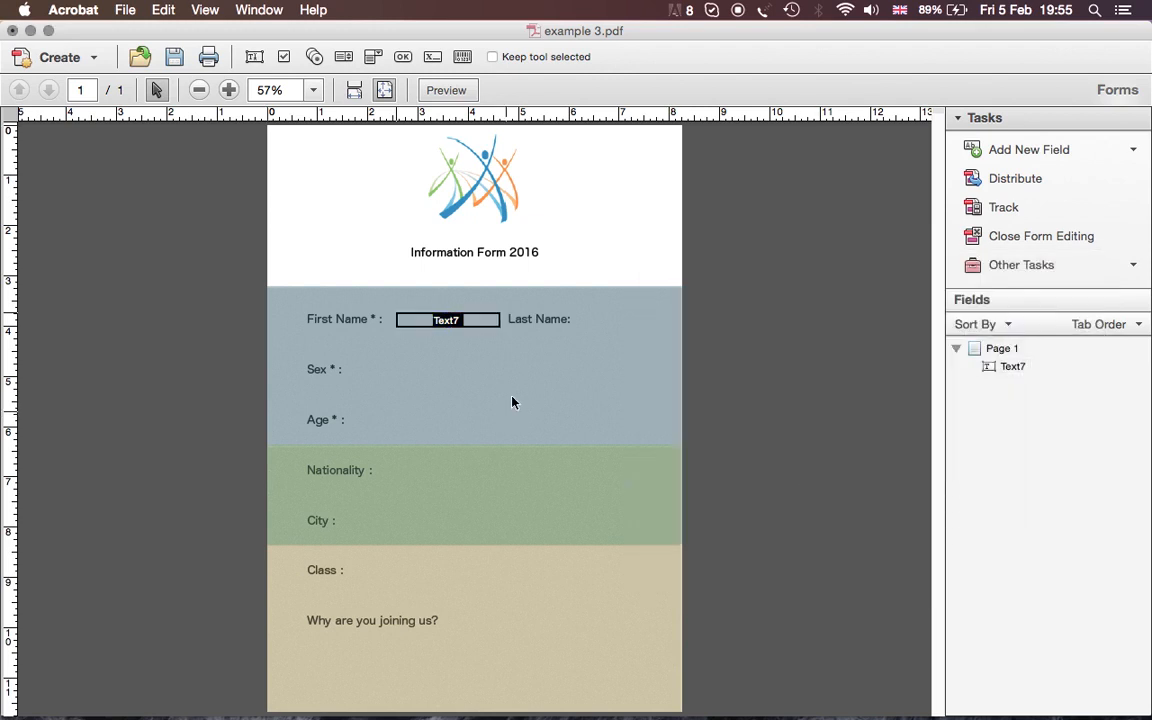
# - Add a text field beside the Last Name label, level with the First Name field
pyautogui.click(1030, 152)
pyautogui.click(1026, 185)
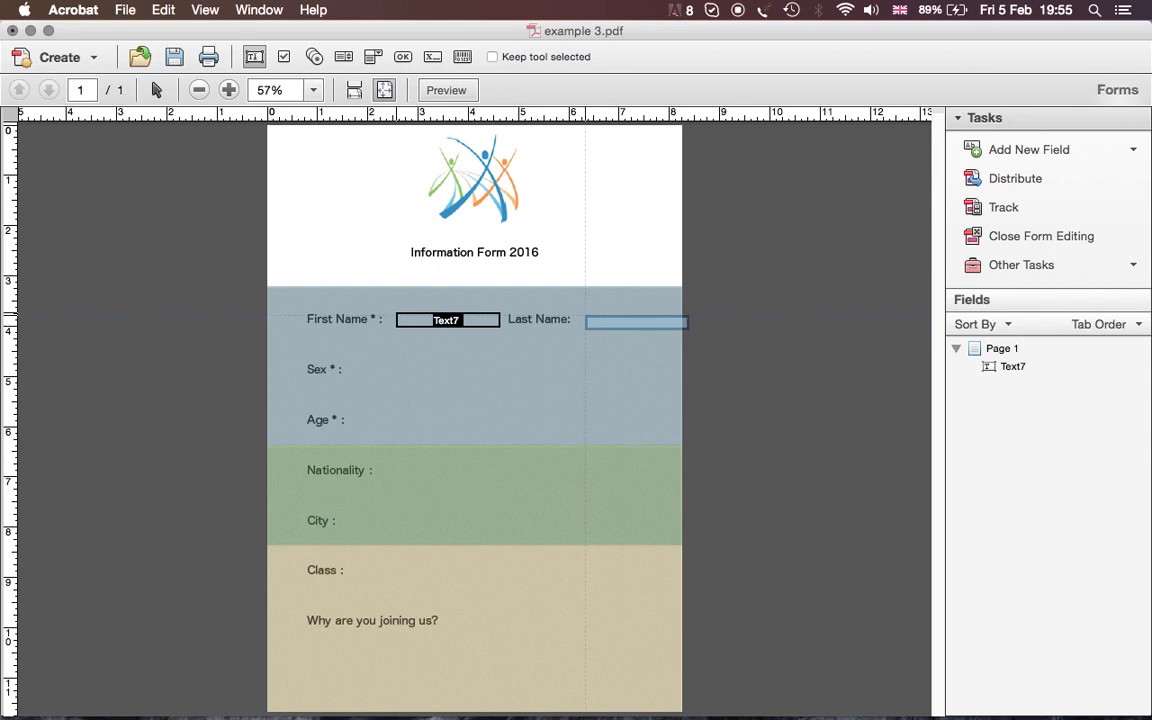
pyautogui.click(628, 320)
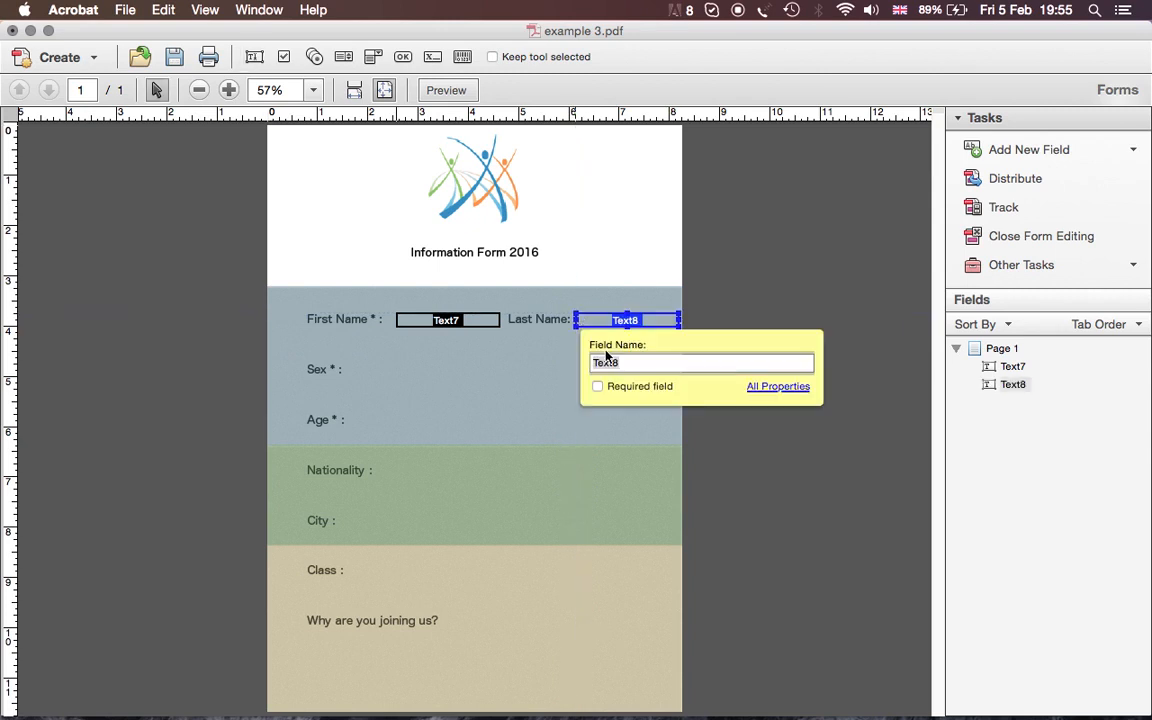
pyautogui.click(537, 411)
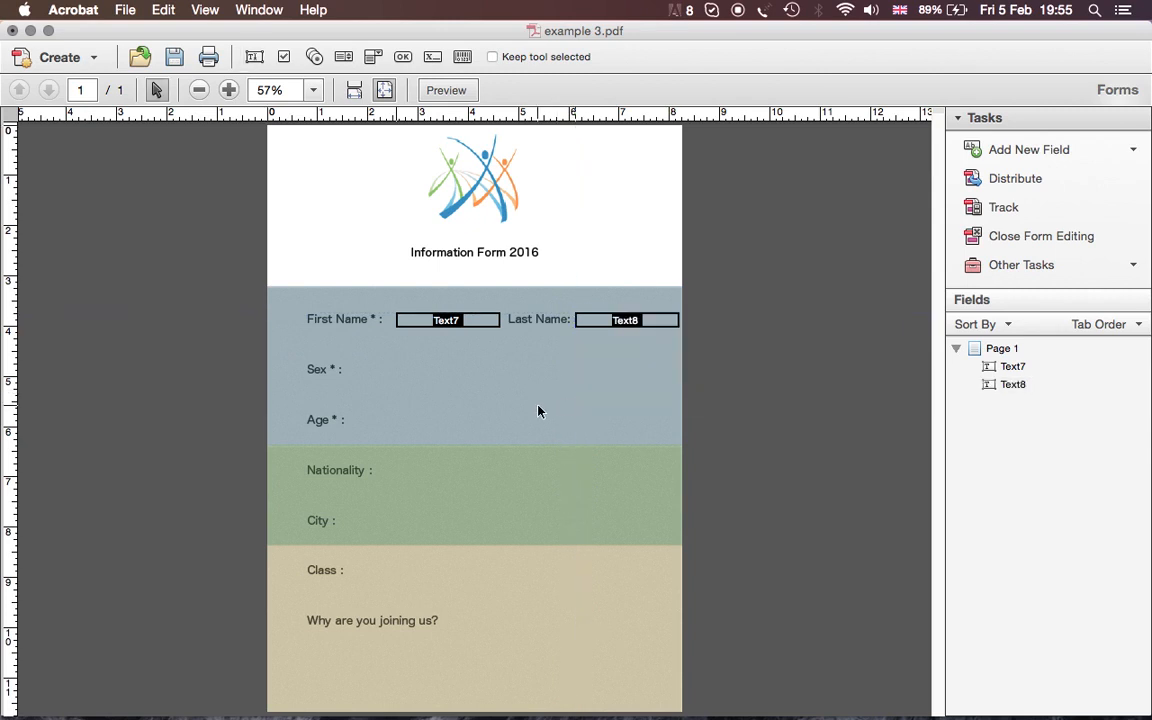
# - Set the border color of the Last Name text field to black
pyautogui.click(612, 326)
pyautogui.doubleClick(612, 326)
pyautogui.click(772, 431)
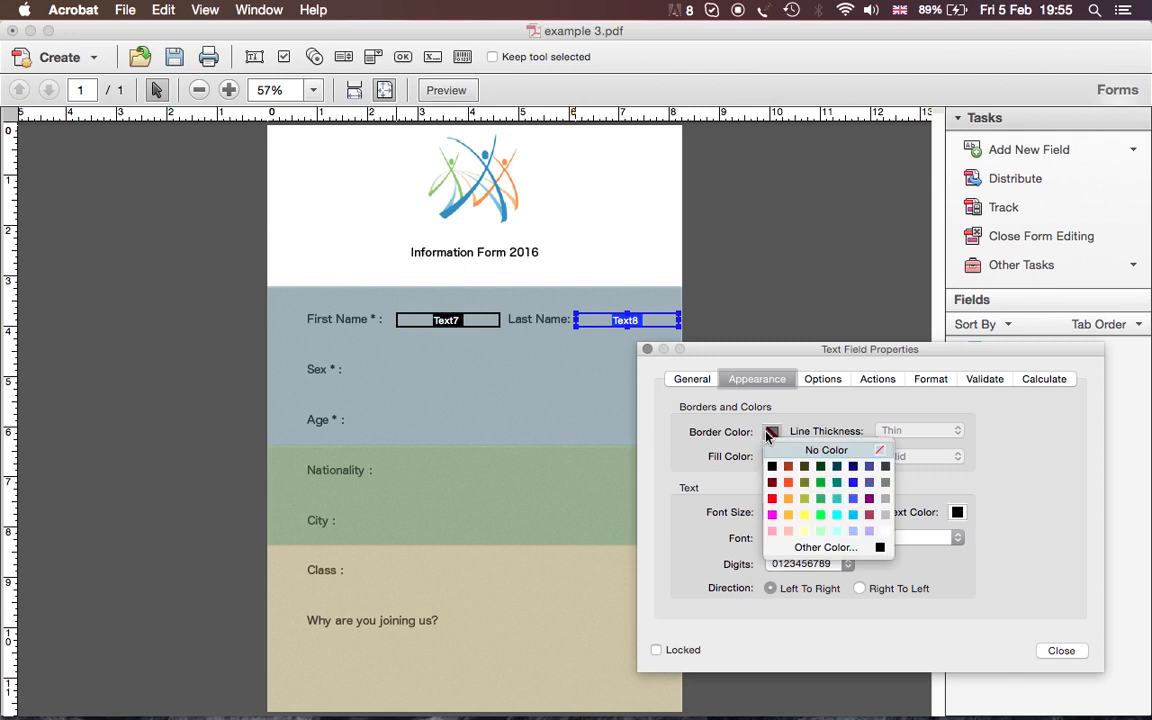
pyautogui.click(772, 466)
pyautogui.click(1064, 652)
pyautogui.click(562, 330)
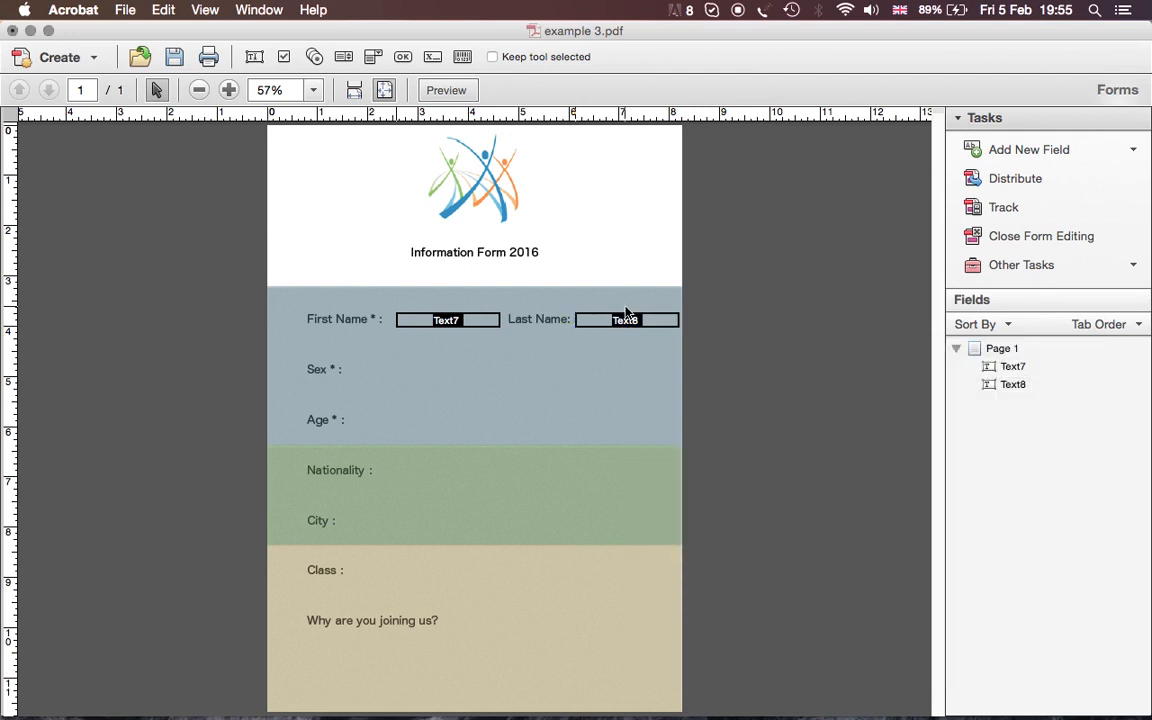
# - Mark the First Name text field as required in its general properties
pyautogui.doubleClick(452, 318)
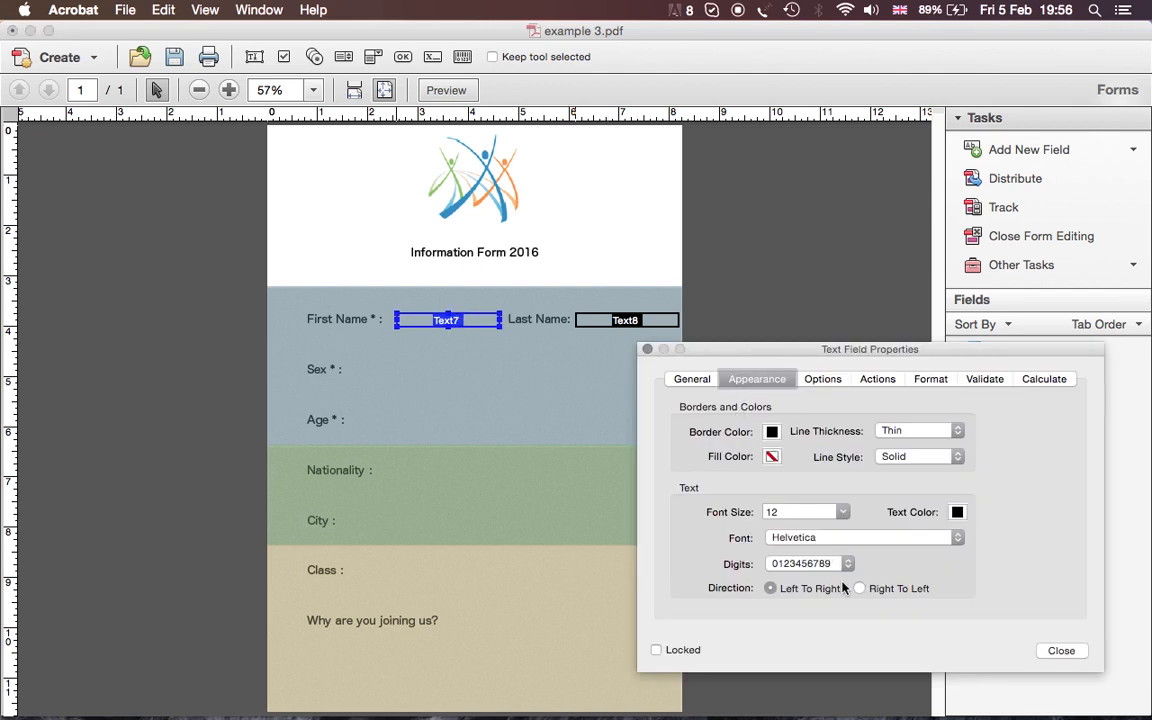
pyautogui.click(822, 381)
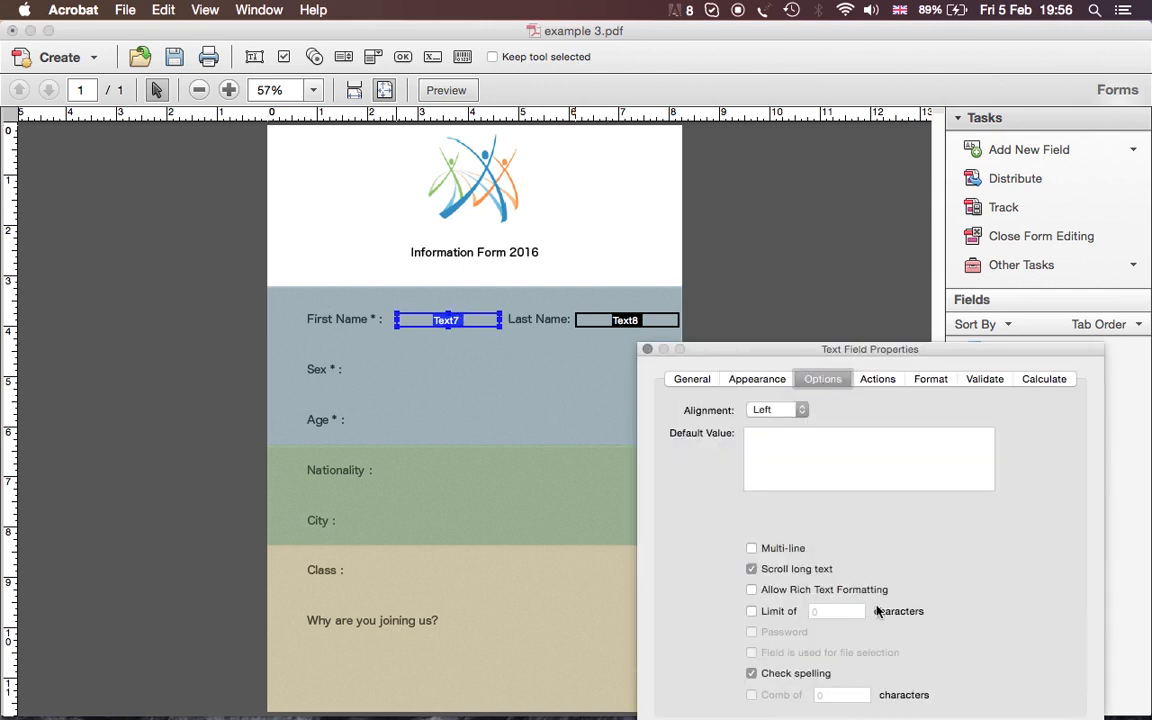
pyautogui.click(697, 378)
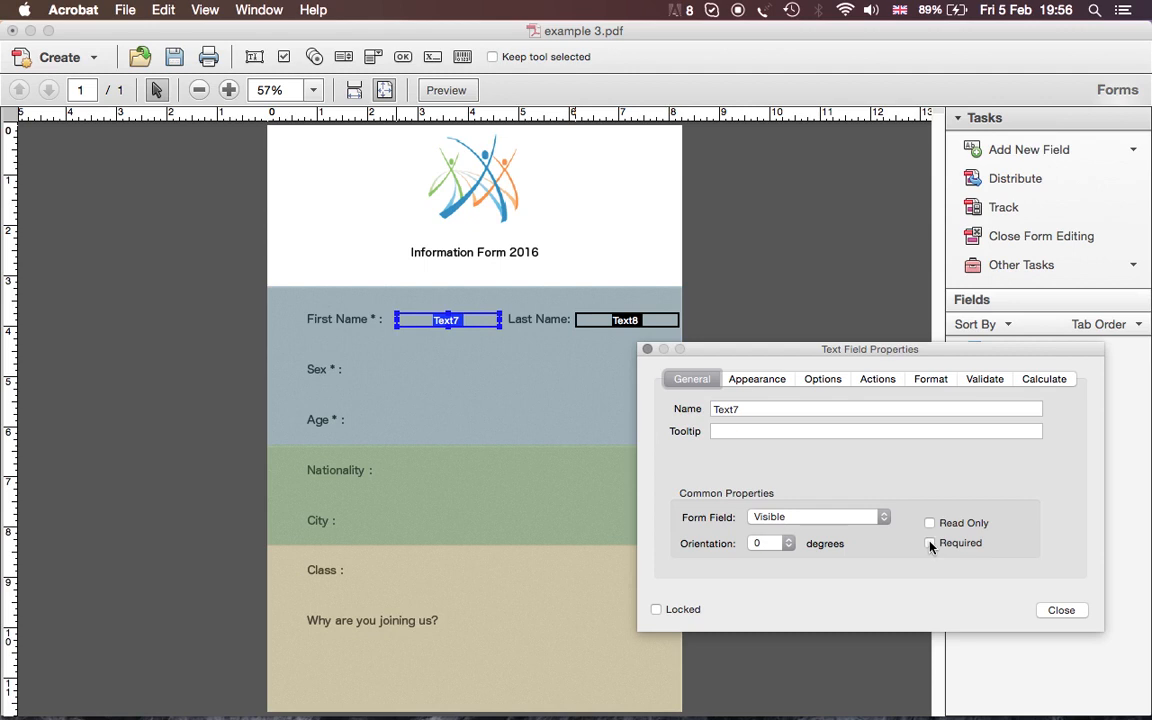
pyautogui.click(1060, 611)
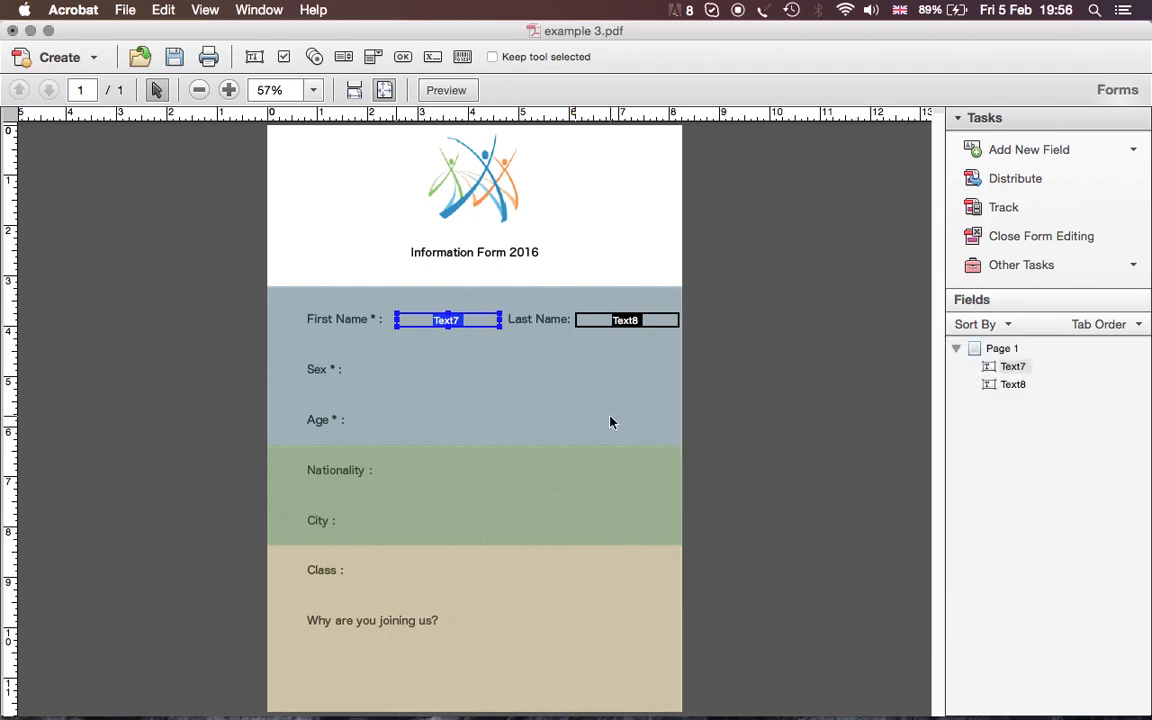
pyautogui.click(420, 365)
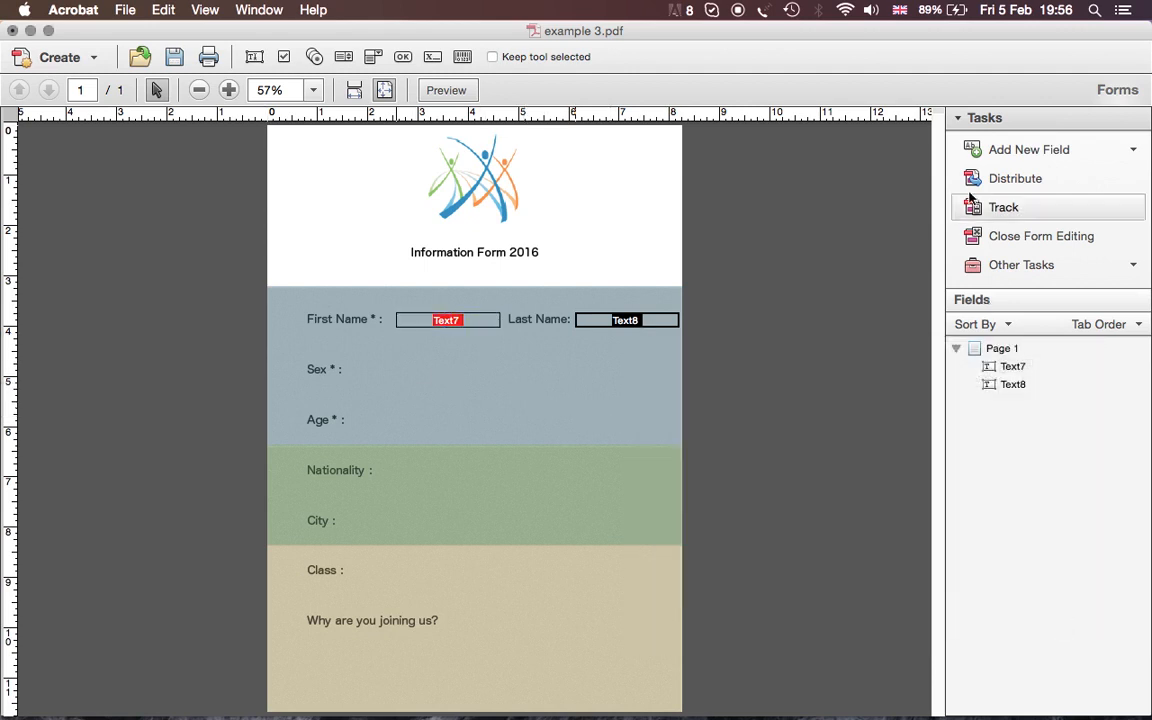
# - Add two radio buttons of the same group side by side next to the Sex label
pyautogui.click(1021, 149)
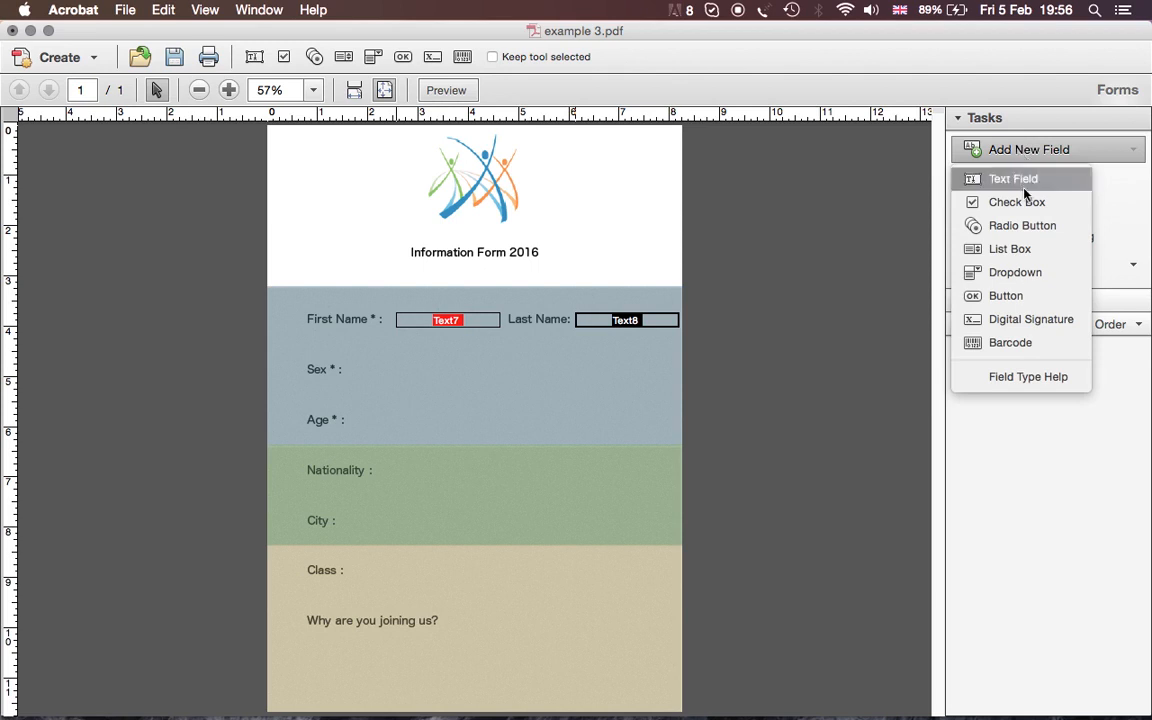
pyautogui.click(1024, 225)
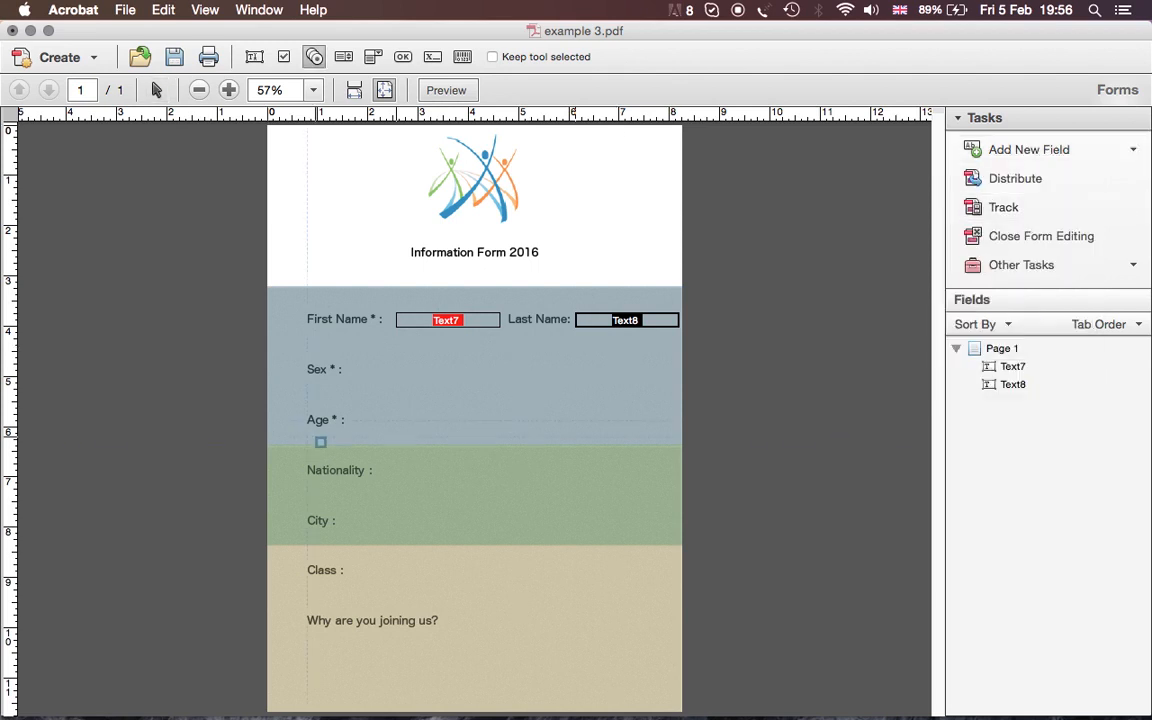
pyautogui.click(357, 366)
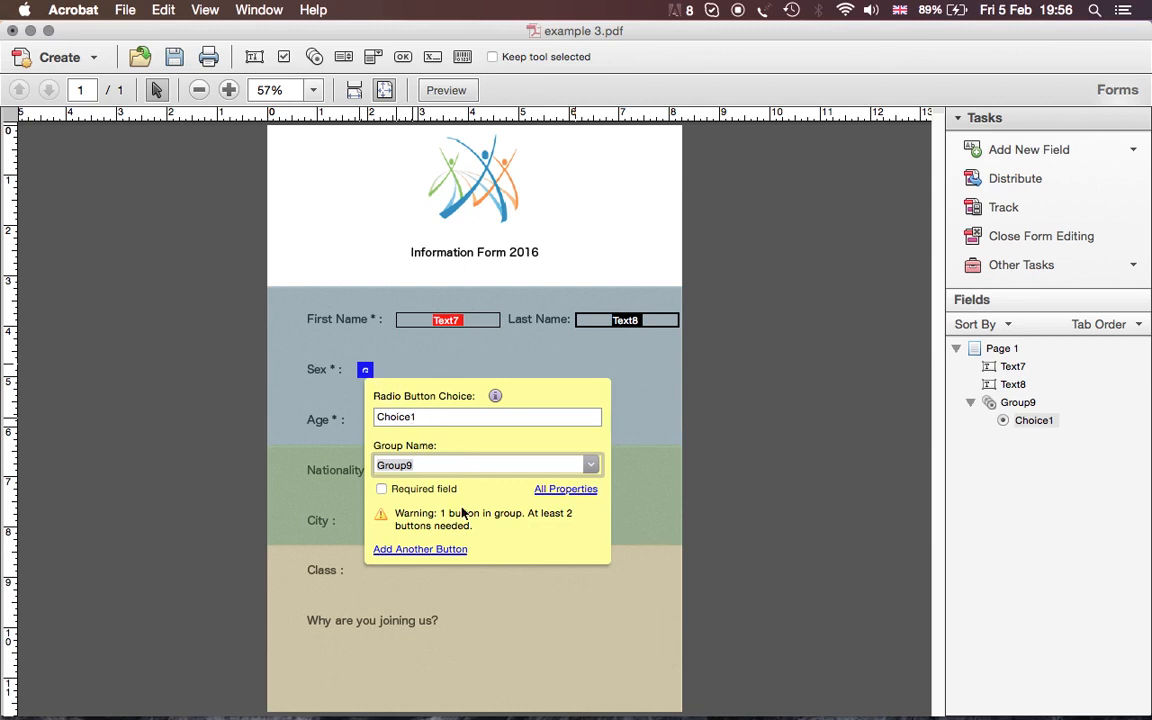
pyautogui.click(545, 604)
pyautogui.click(1037, 152)
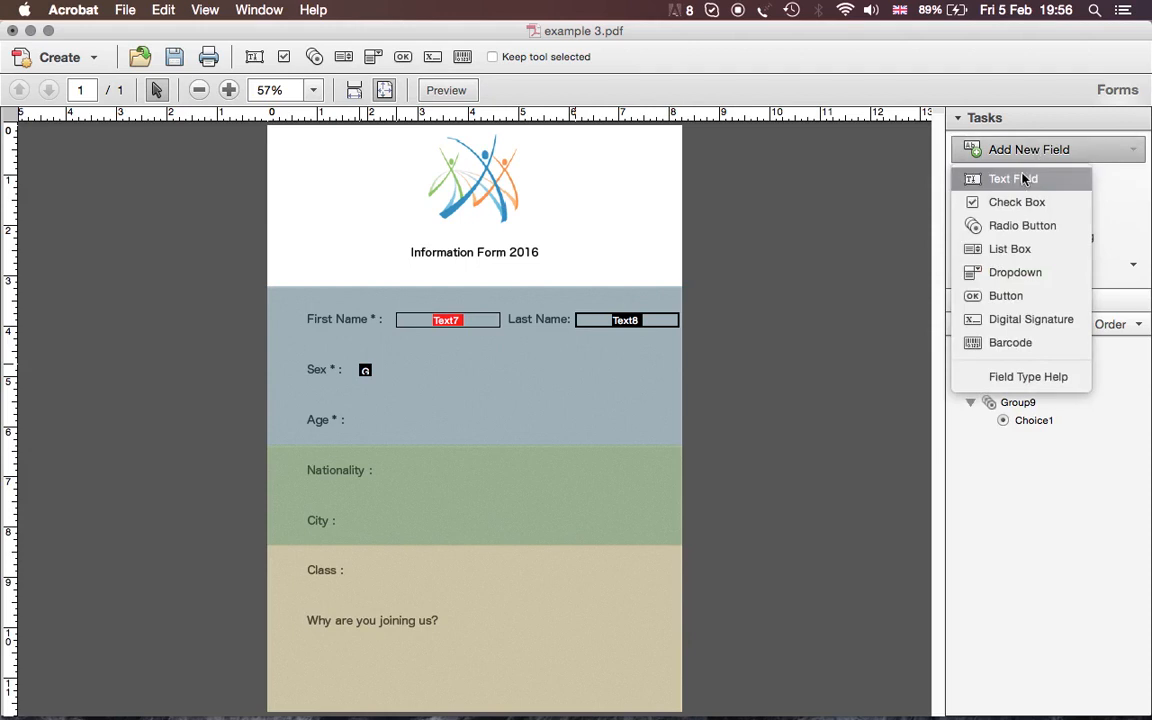
pyautogui.click(1021, 226)
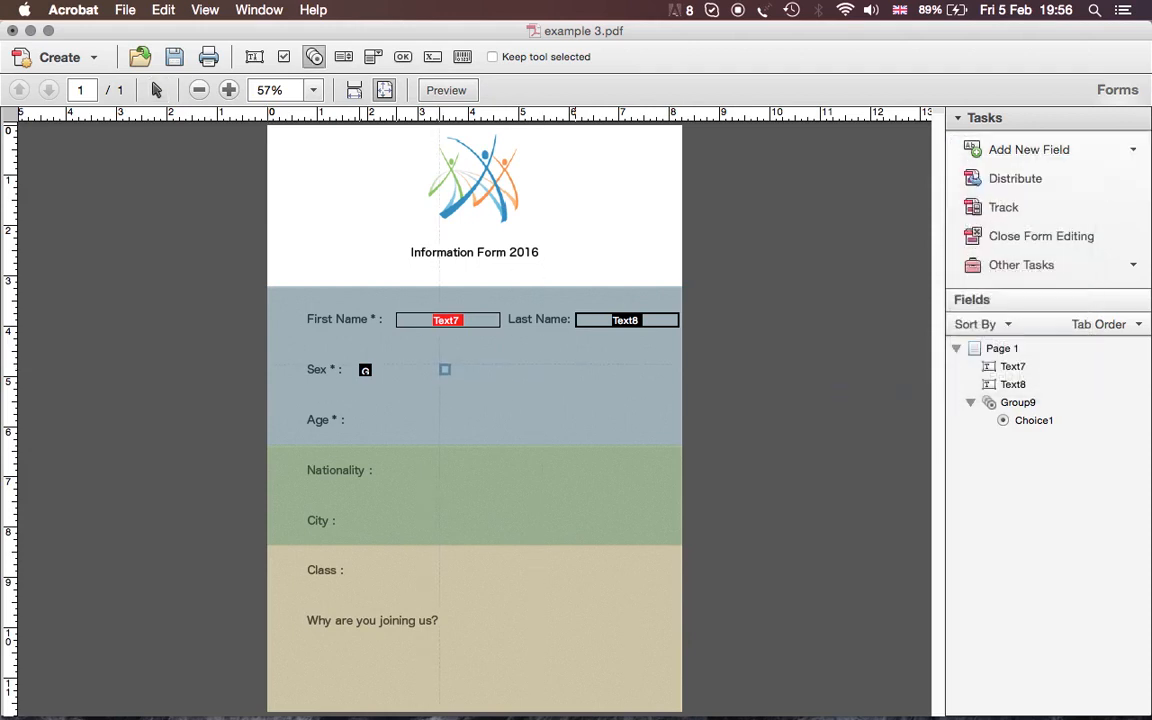
pyautogui.click(445, 370)
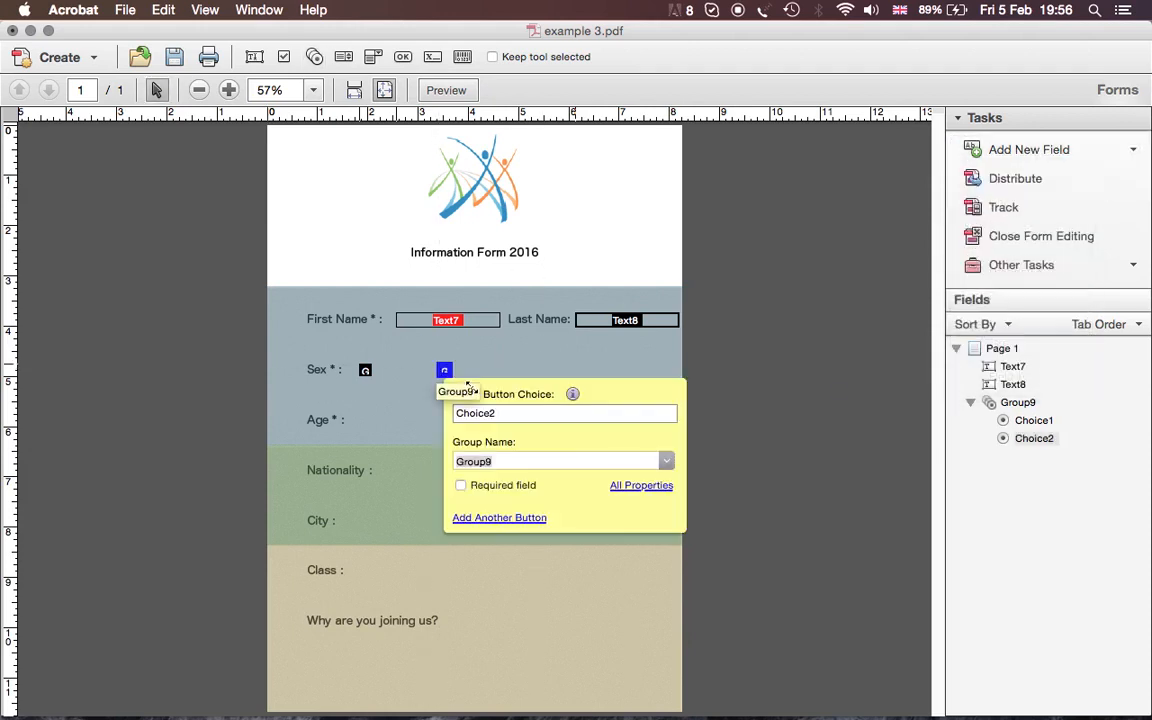
pyautogui.click(400, 431)
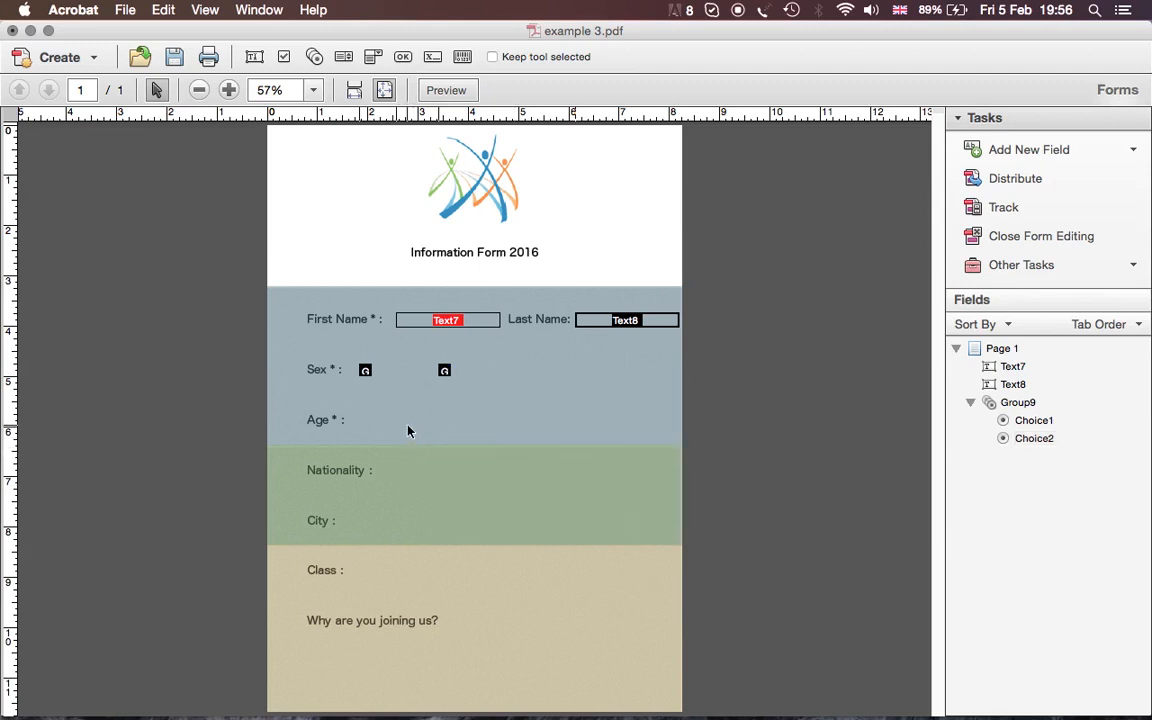
# - Add a list box beside the Age label, below the first Sex radio button, keeping its default field name
pyautogui.click(1038, 152)
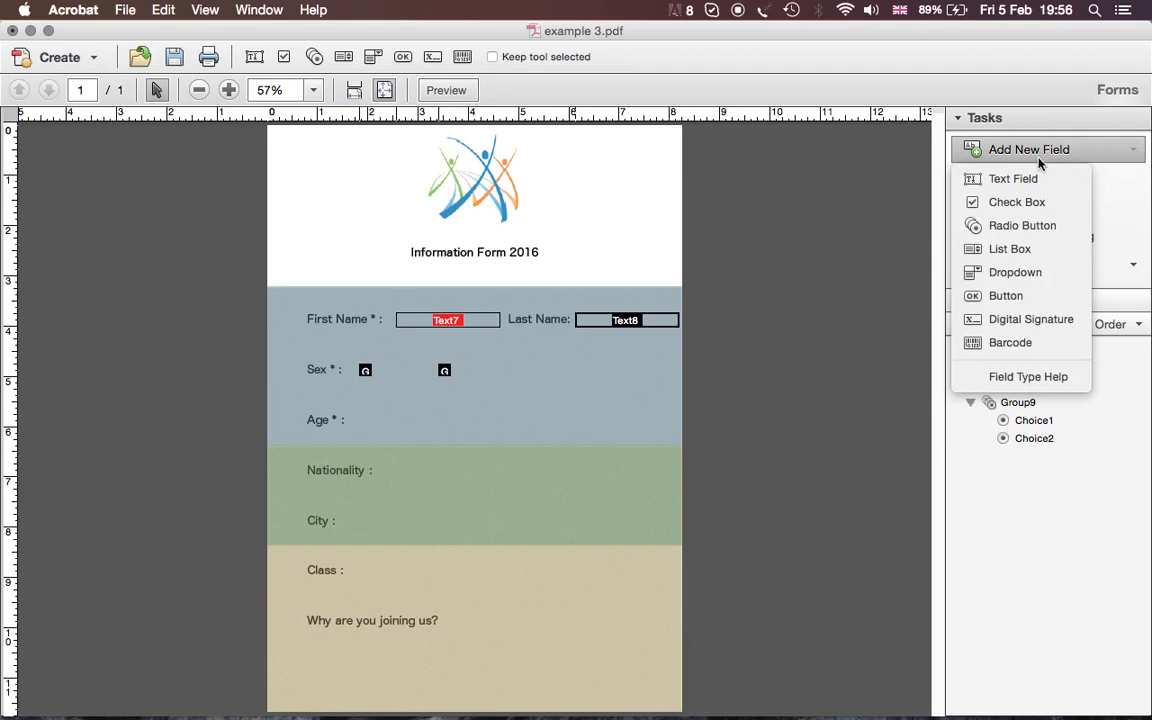
pyautogui.click(1020, 252)
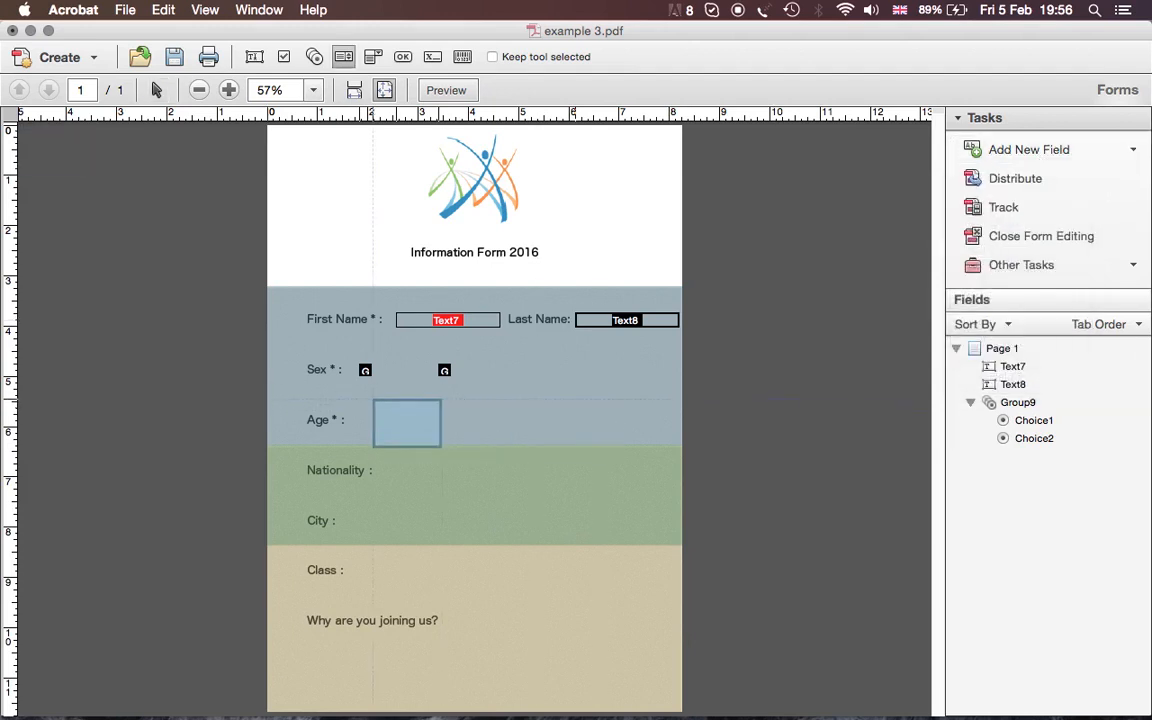
pyautogui.click(366, 393)
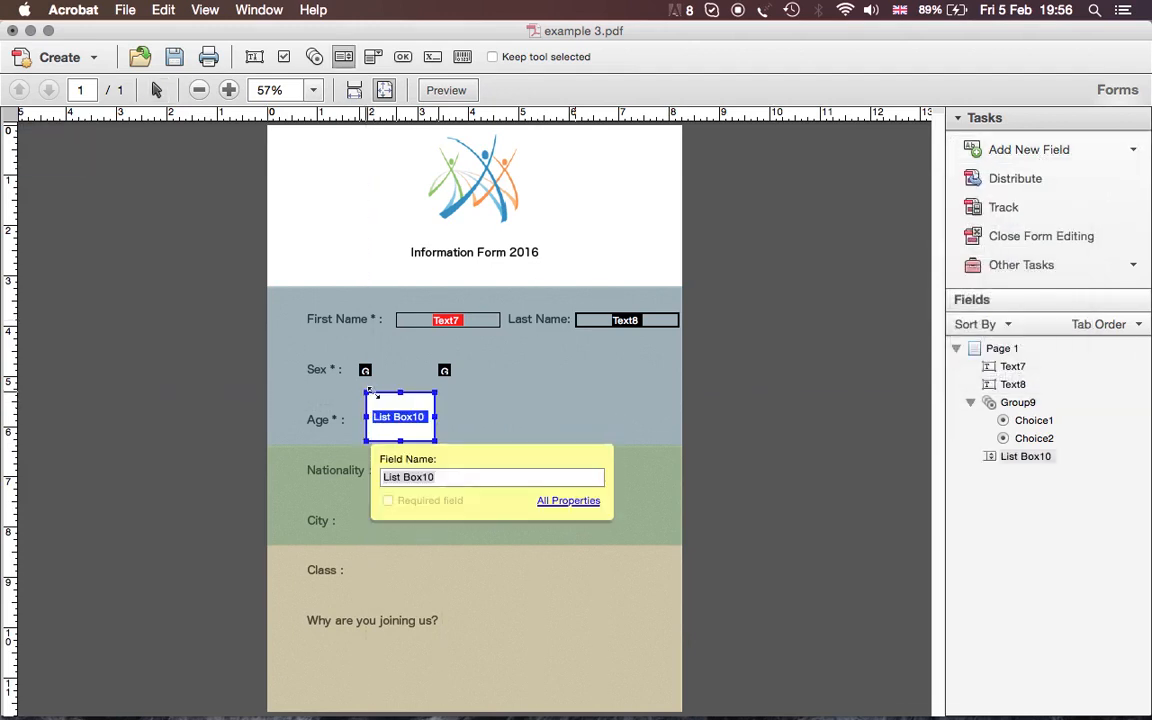
pyautogui.click(506, 427)
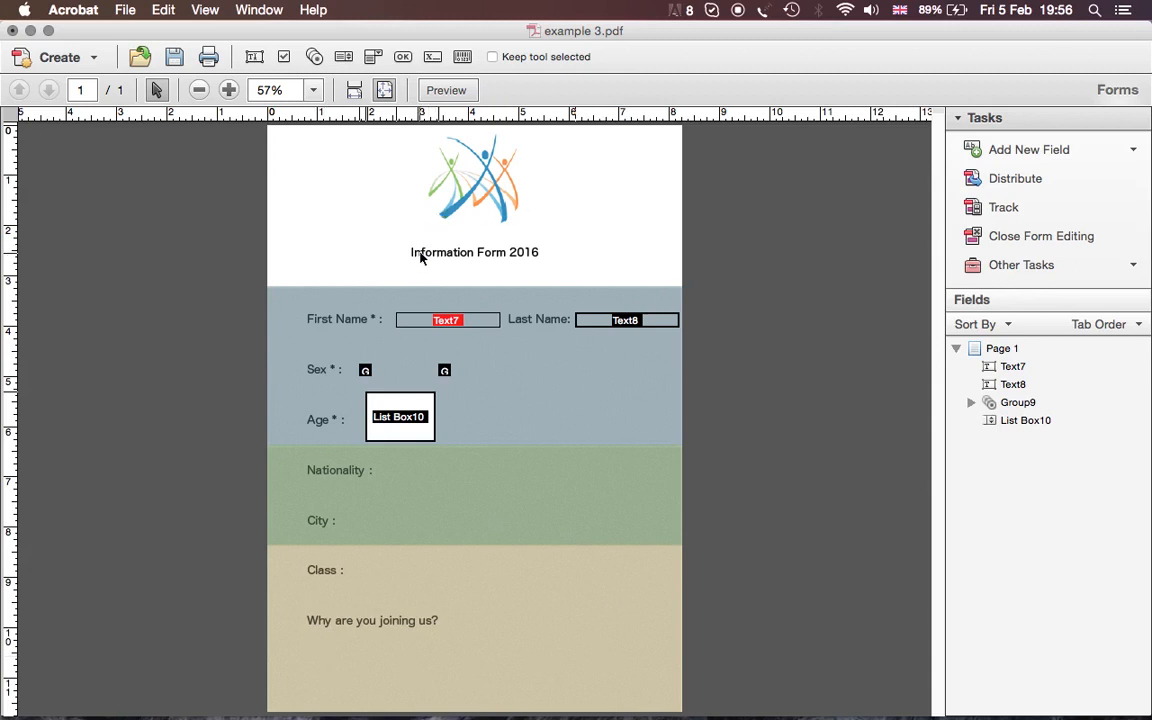
# - Preview the form, try both Sex radio buttons leaving the second one selected, and close the document
pyautogui.click(446, 90)
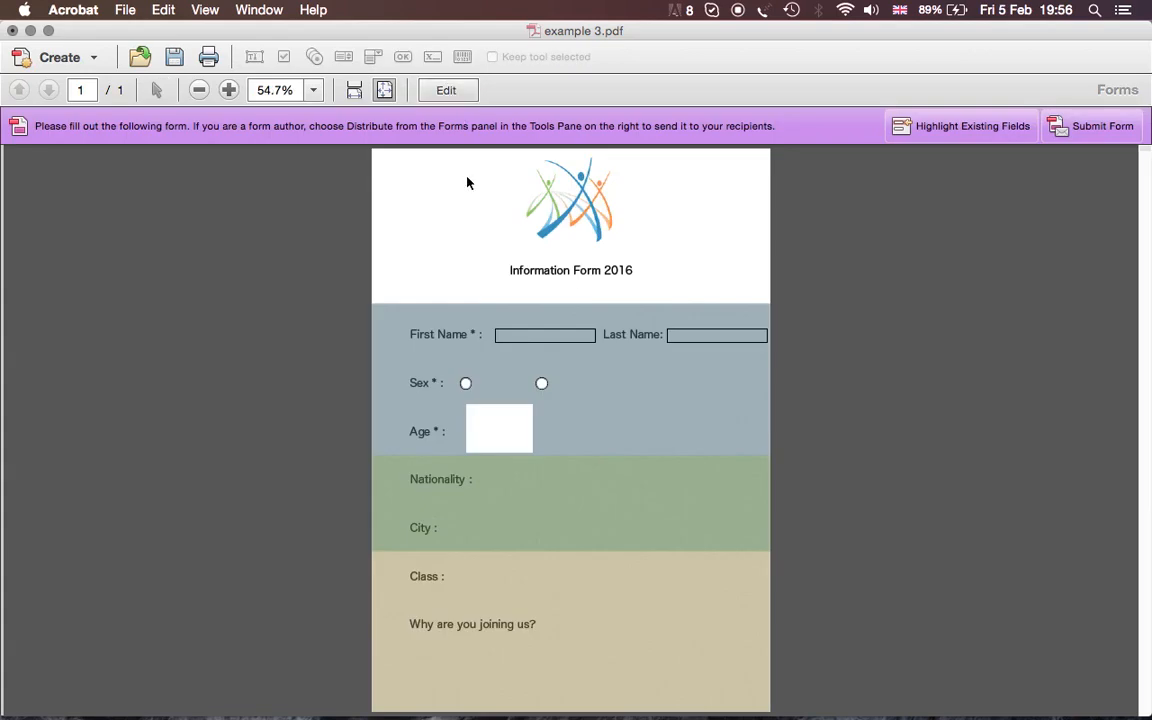
pyautogui.click(465, 383)
pyautogui.click(541, 383)
pyautogui.click(12, 31)
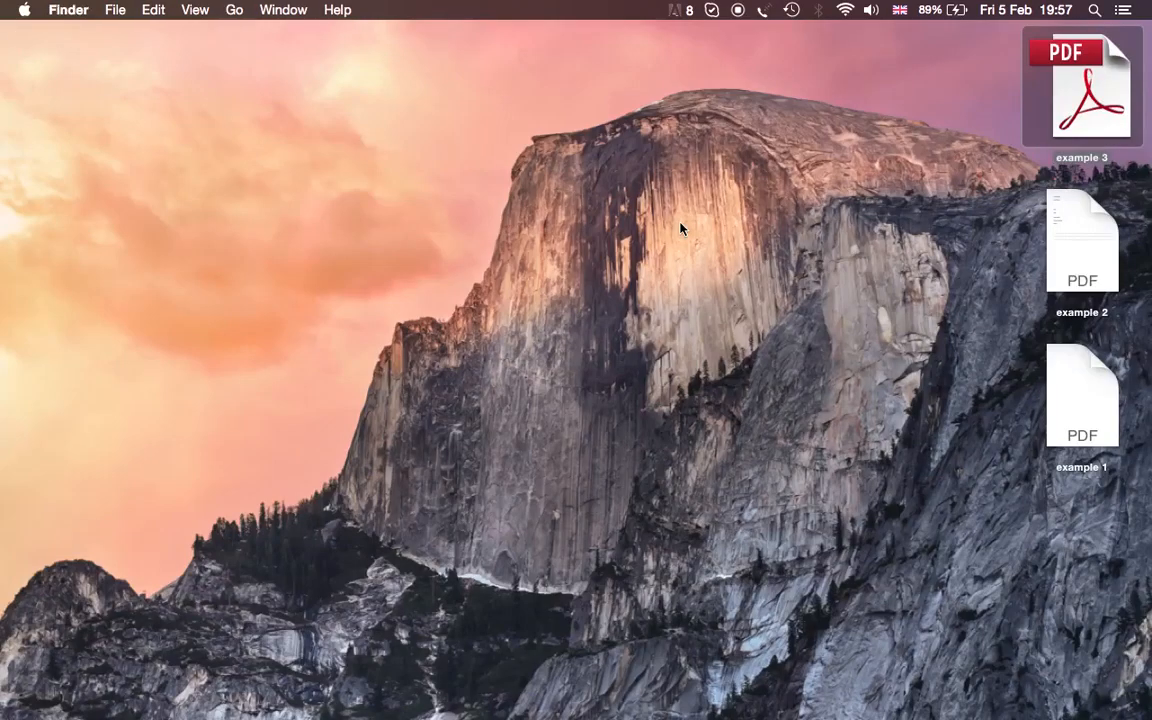
# - Reopen the example 3 PDF from the desktop and test the Sex radio buttons and the Age list box
pyautogui.doubleClick(1030, 62)
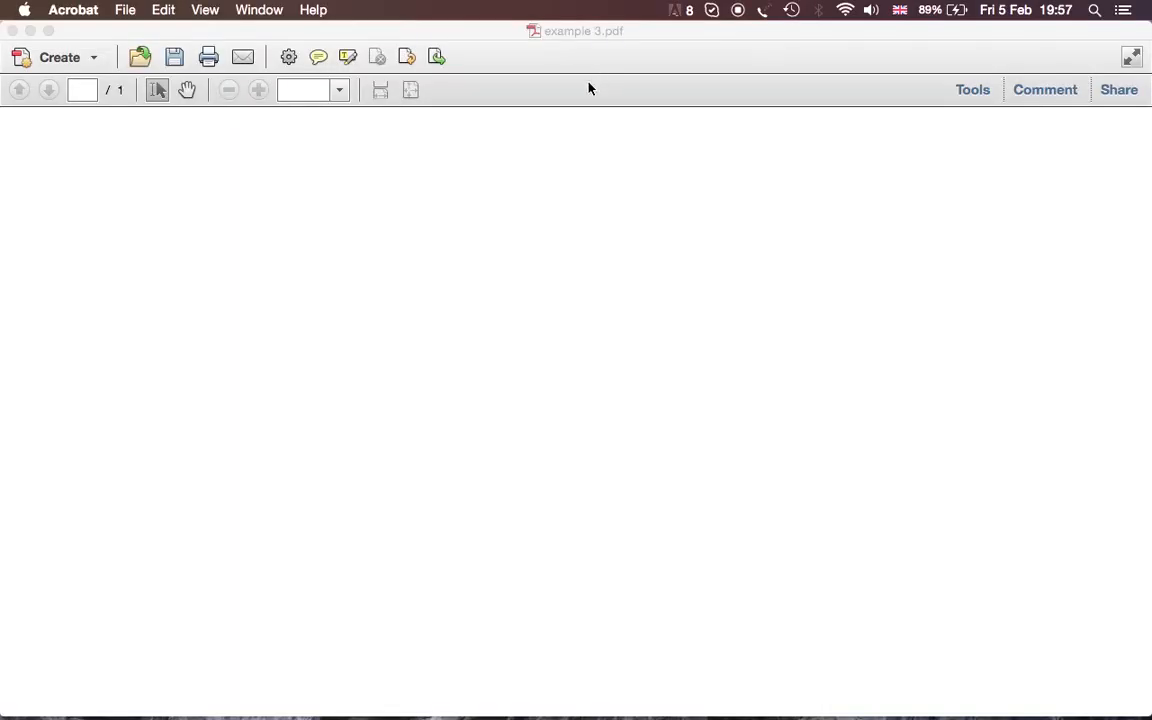
pyautogui.scroll(-5, 334, 597)
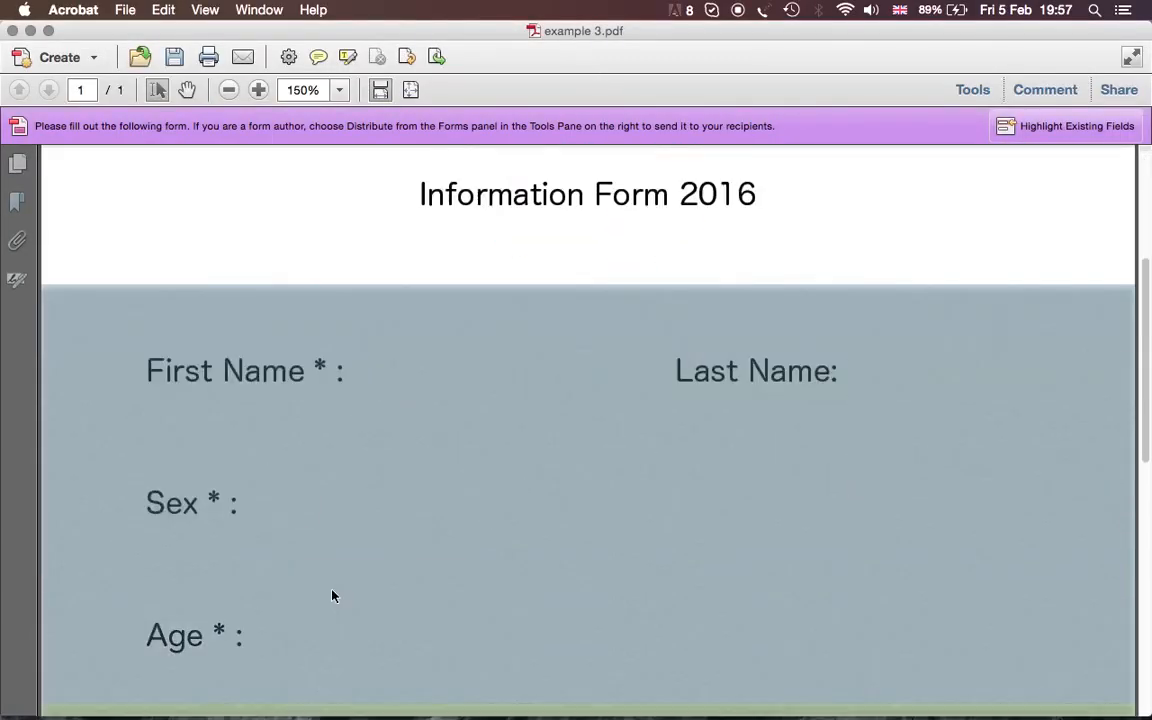
pyautogui.click(299, 476)
pyautogui.click(502, 480)
pyautogui.click(417, 595)
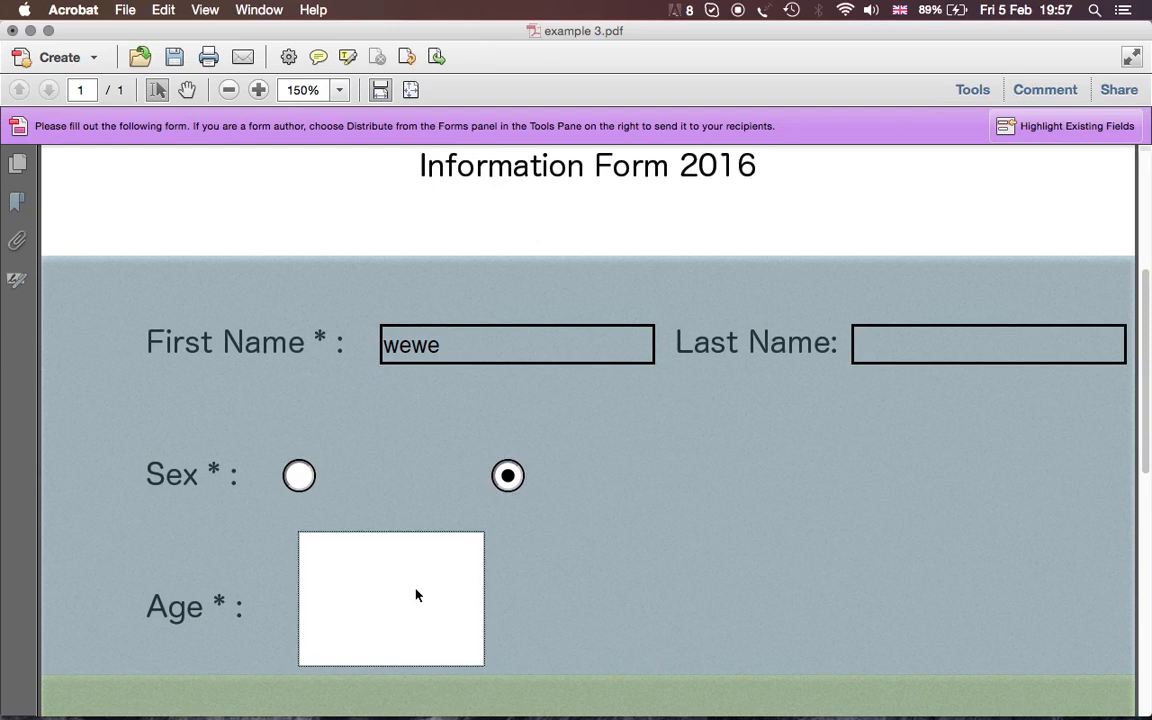
# - Deselect the Age list box and close the example 3 document
pyautogui.moveTo(0, 0)
pyautogui.click(248, 244)
pyautogui.click(13, 31)
pyautogui.click(536, 271)
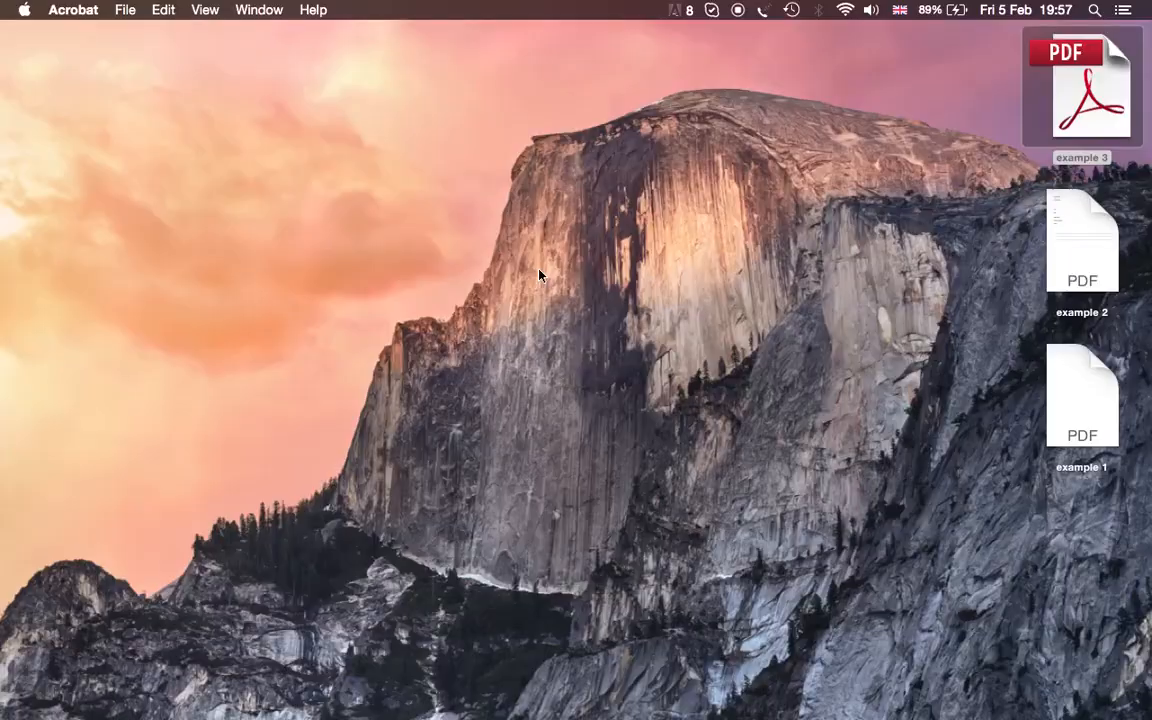